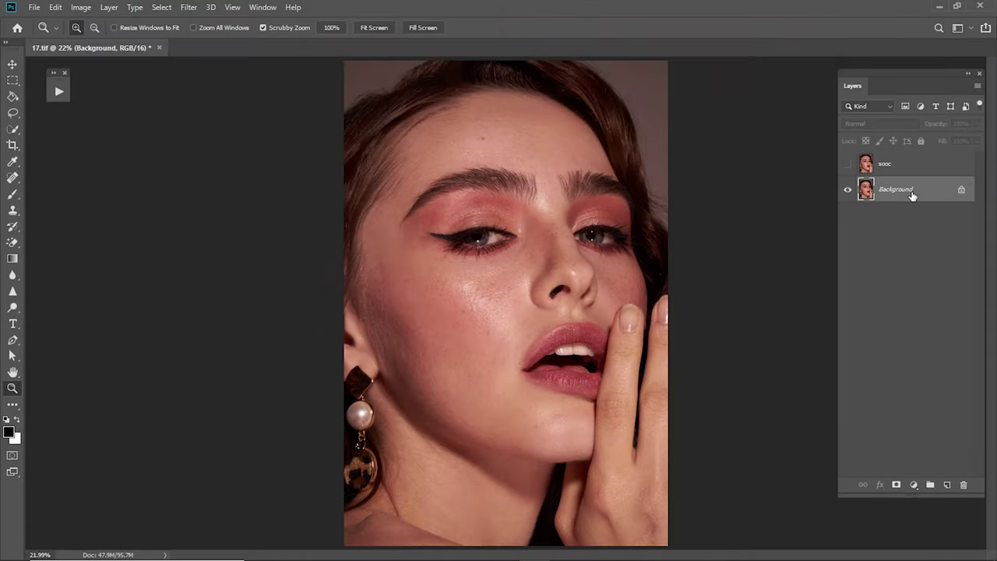
Step: Duplicate the Background, then in Camera Raw set Contrast -22 and Shadows/Whites/Blacks +10
key(ctrl+j)
click(188, 7)
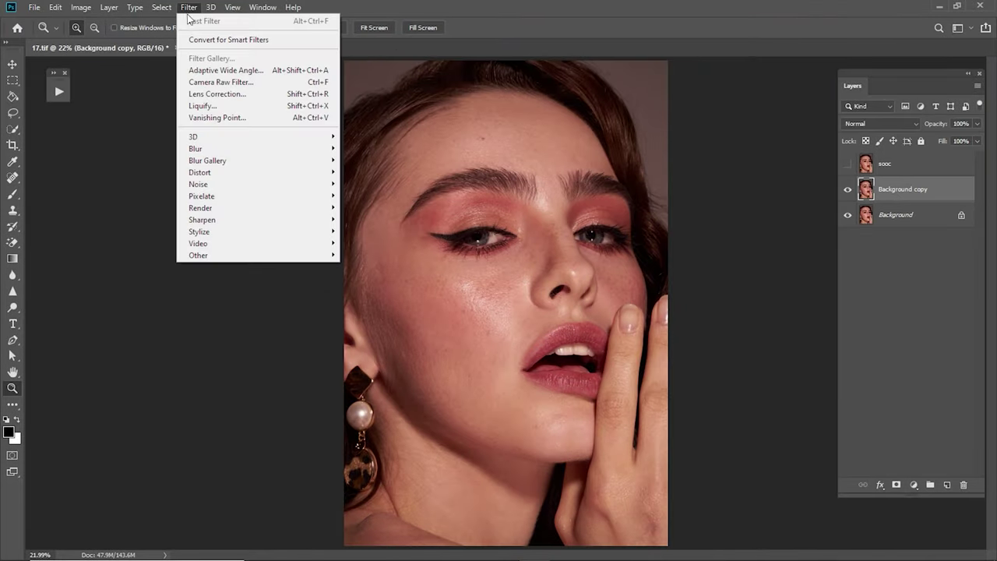
click(218, 82)
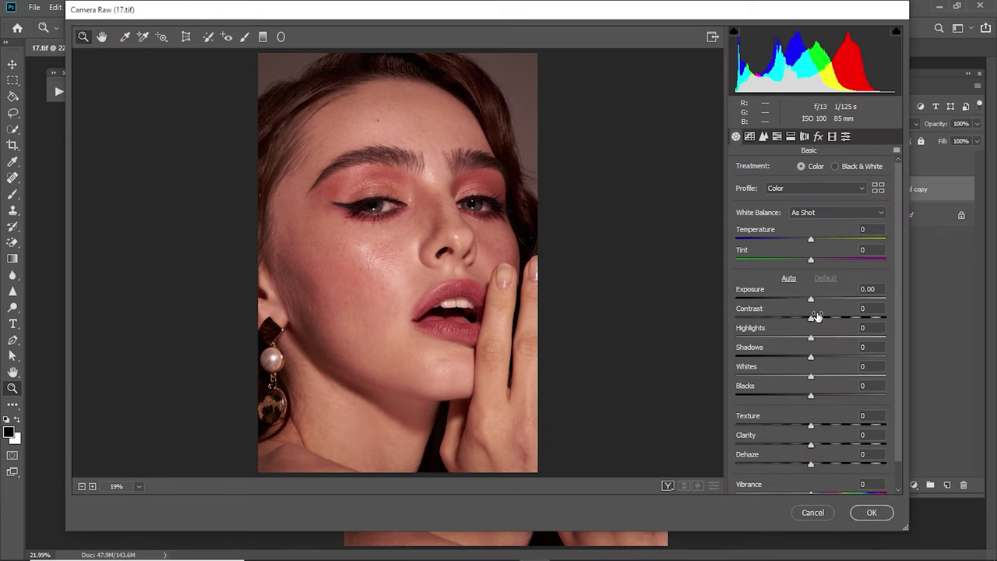
mouse_move(816, 315)
mouse_down()
mouse_move(794, 317)
mouse_move(827, 340)
mouse_move(813, 340)
mouse_move(824, 382)
mouse_move(836, 377)
mouse_move(822, 384)
mouse_up()
text(1010)
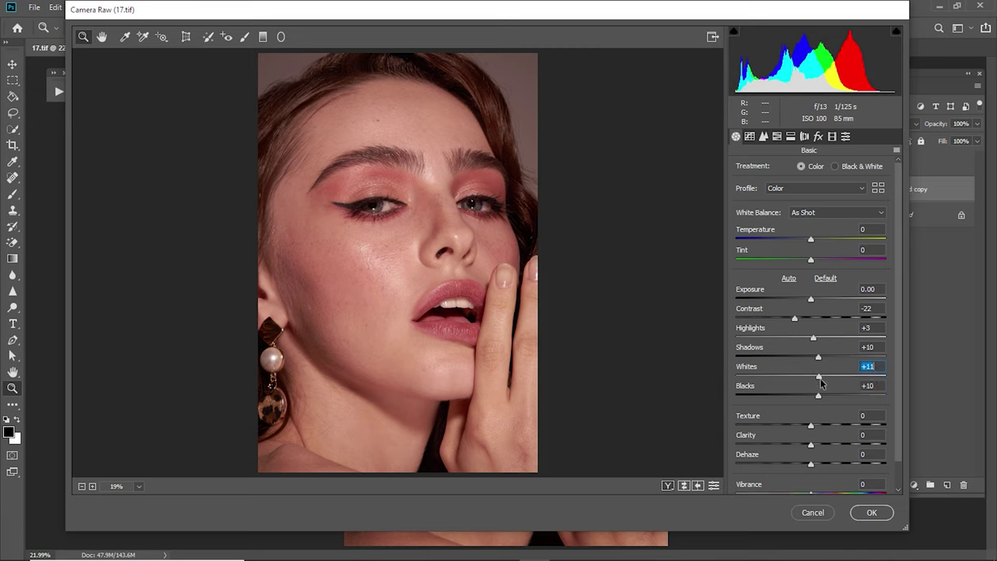
text(10)
Step: Add Texture +10, Clarity +5, Dehaze 5, set sharpening Detail to 0, and apply
drag(814, 423, 841, 425)
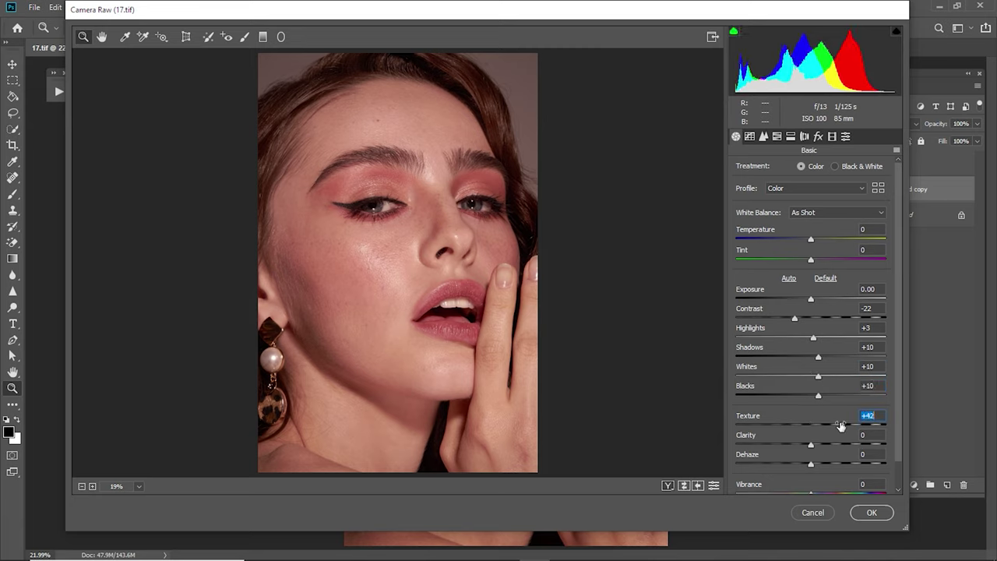
text(10)
key(Tab)
text(5)
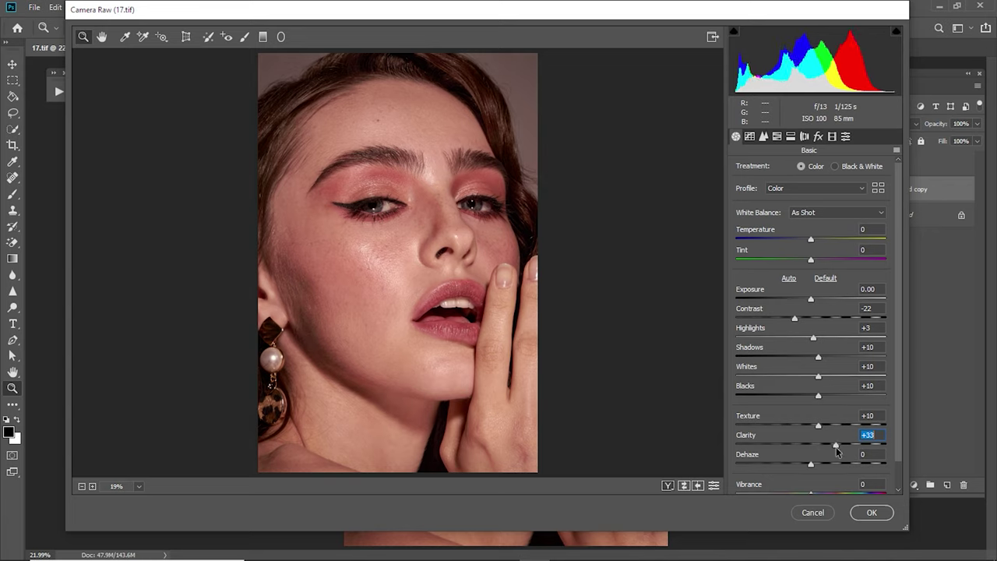
key(Tab)
text(5)
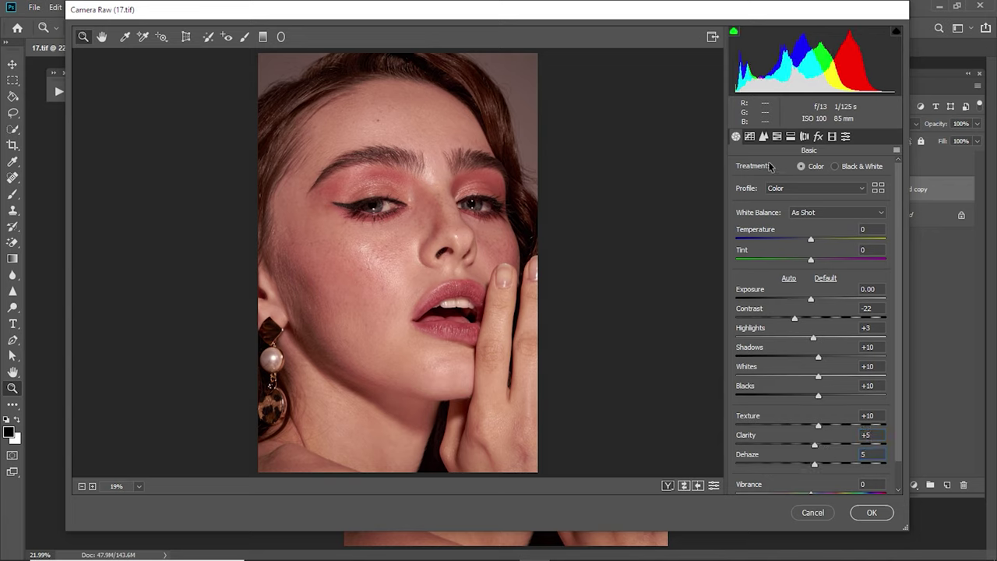
click(763, 138)
drag(771, 231, 699, 258)
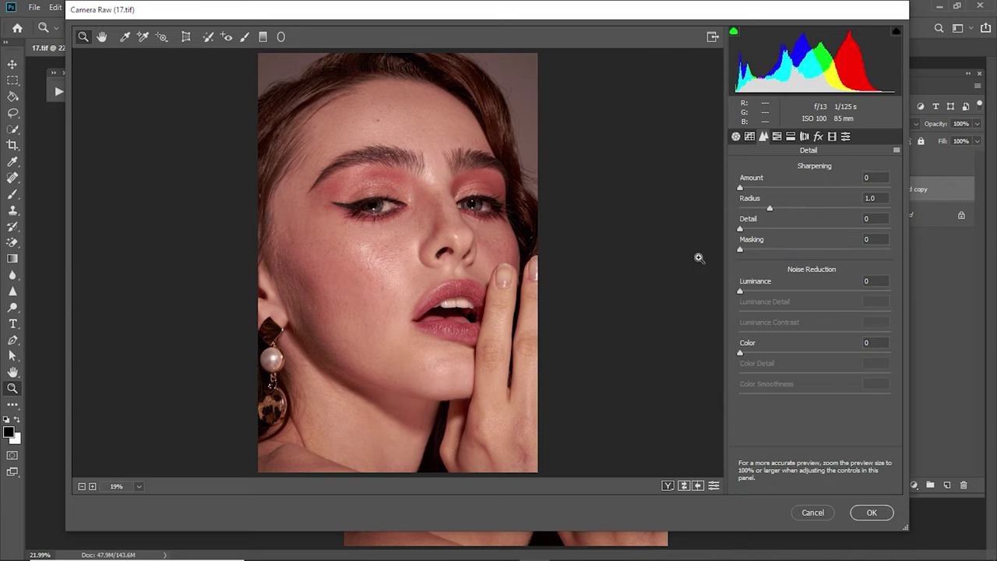
click(873, 513)
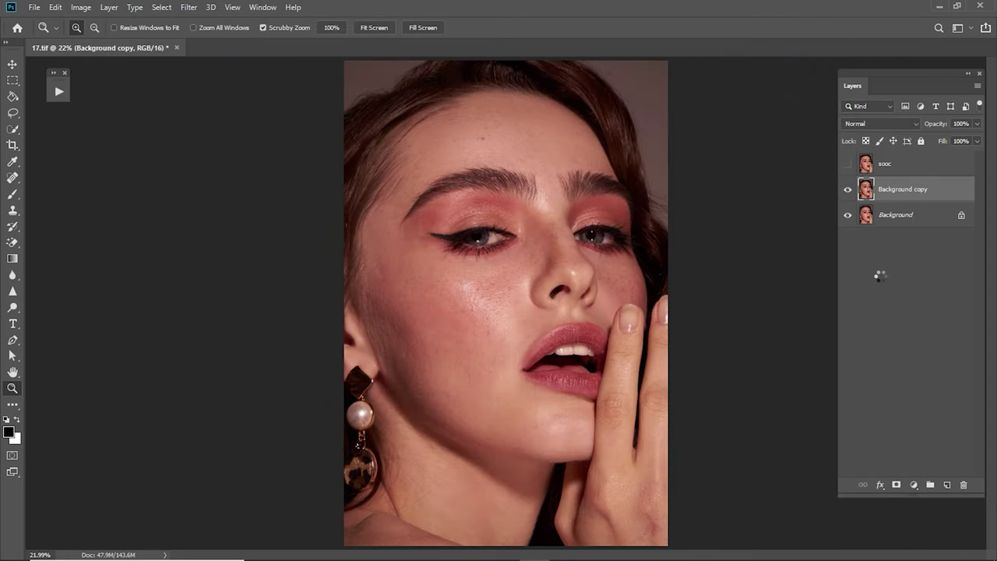
Step: Compare the image with and without the graded copy, then delete that copy
click(851, 191)
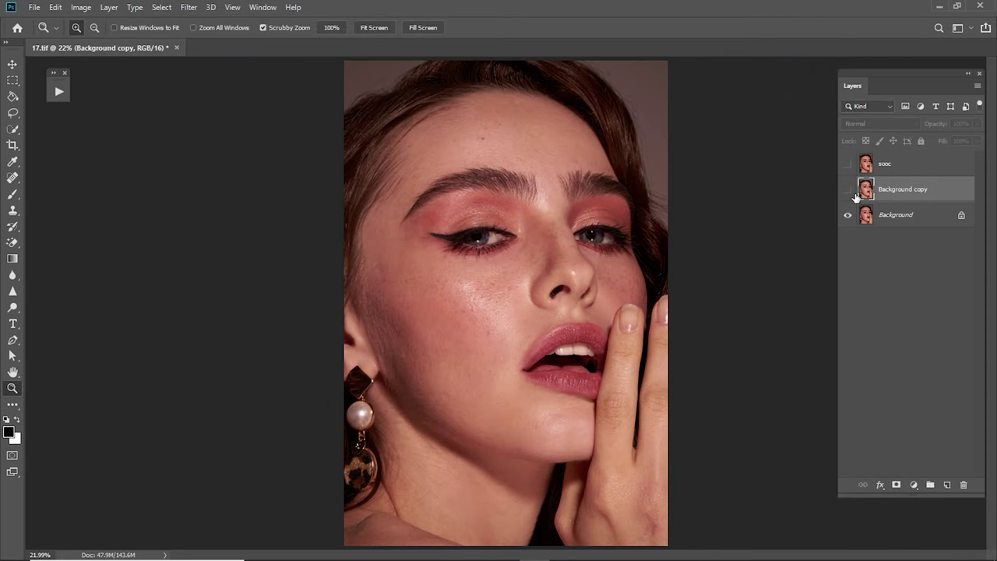
click(850, 191)
key(Delete)
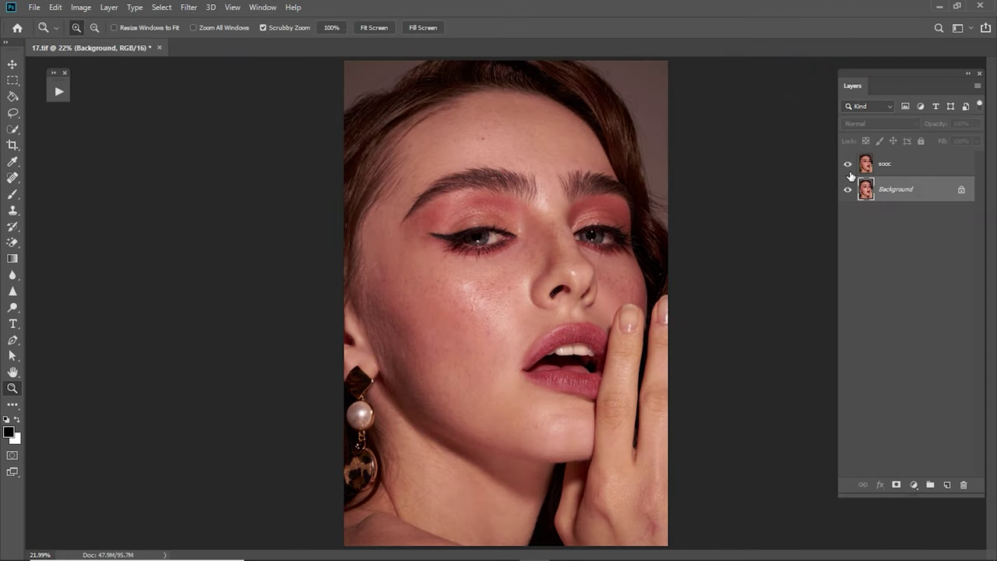
Step: Duplicate the Background layer again and name the copy 'clean'
drag(918, 196, 948, 485)
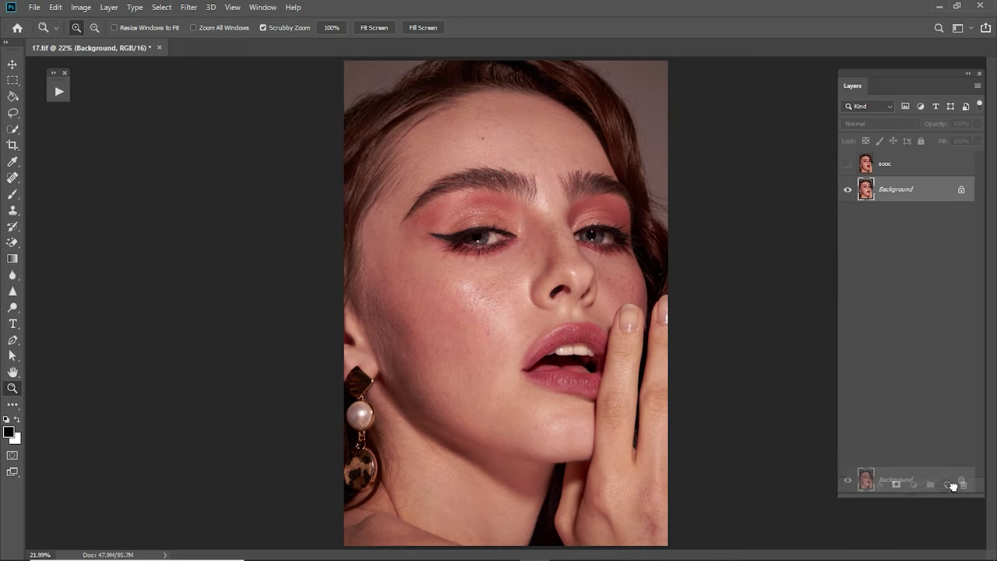
double_click(904, 189)
text(cle)
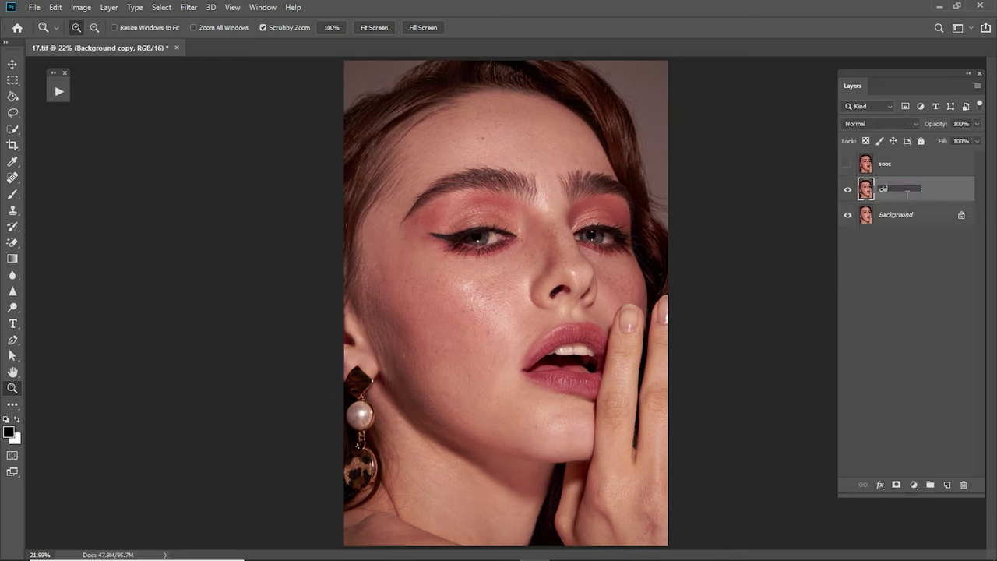
text(an)
key(Return)
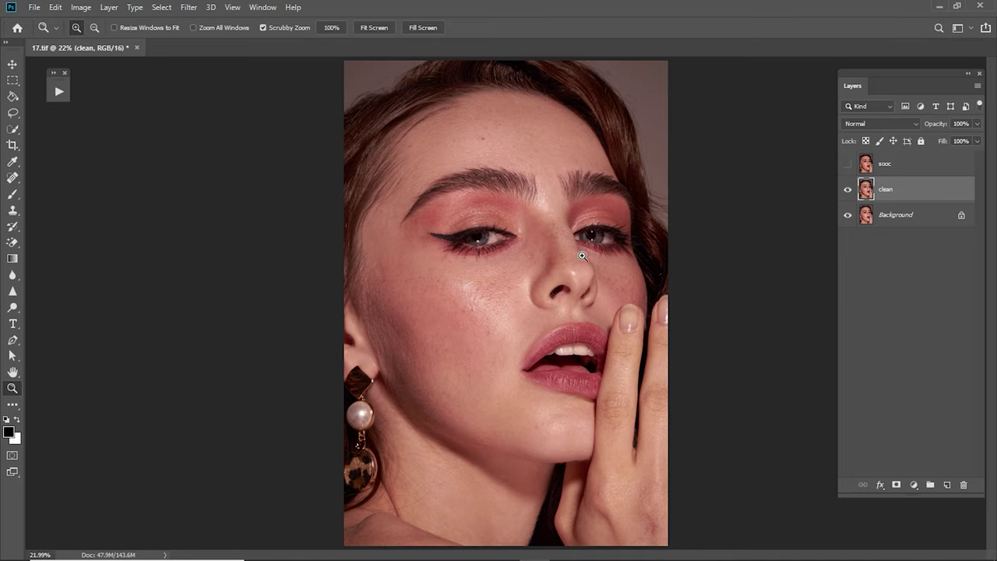
Step: Zoom into the forehead and spot-heal a small blemish near the eyebrow
drag(493, 138, 561, 140)
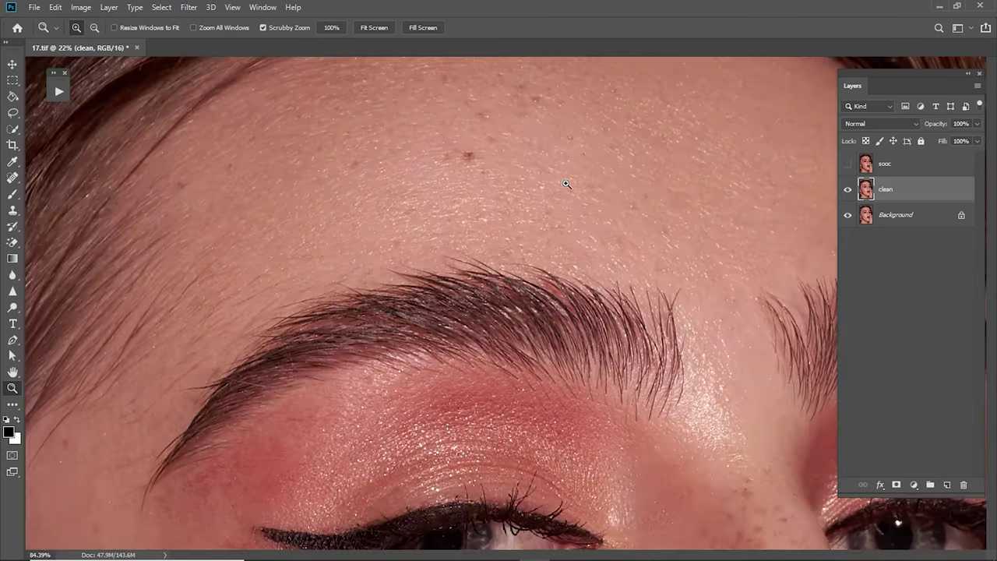
key(j)
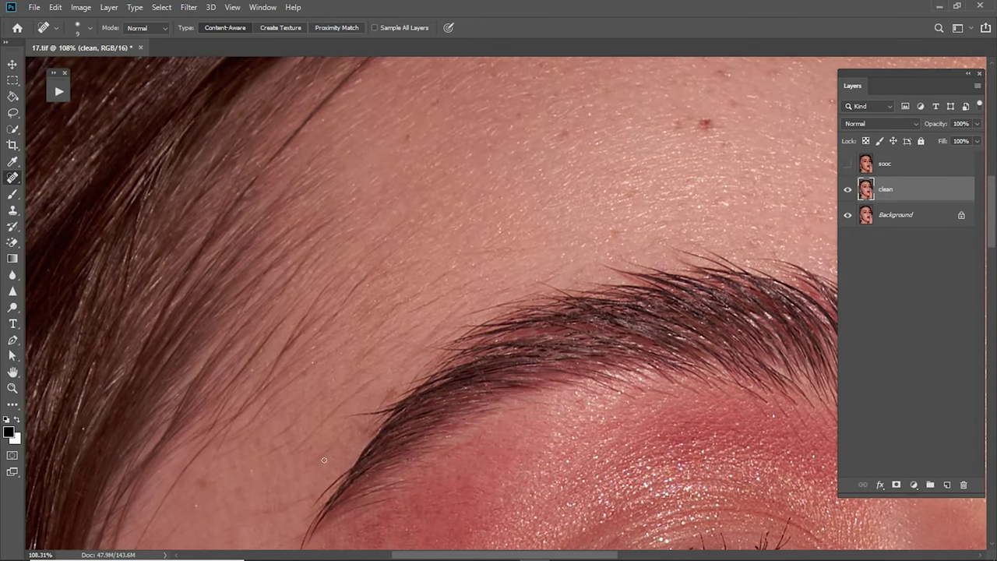
drag(302, 445, 309, 445)
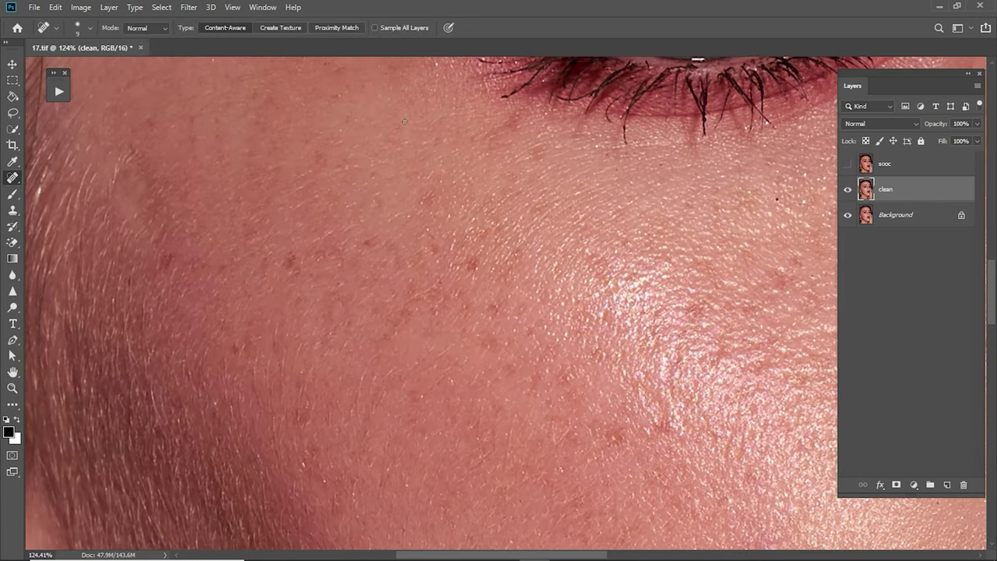
drag(281, 396, 633, 278)
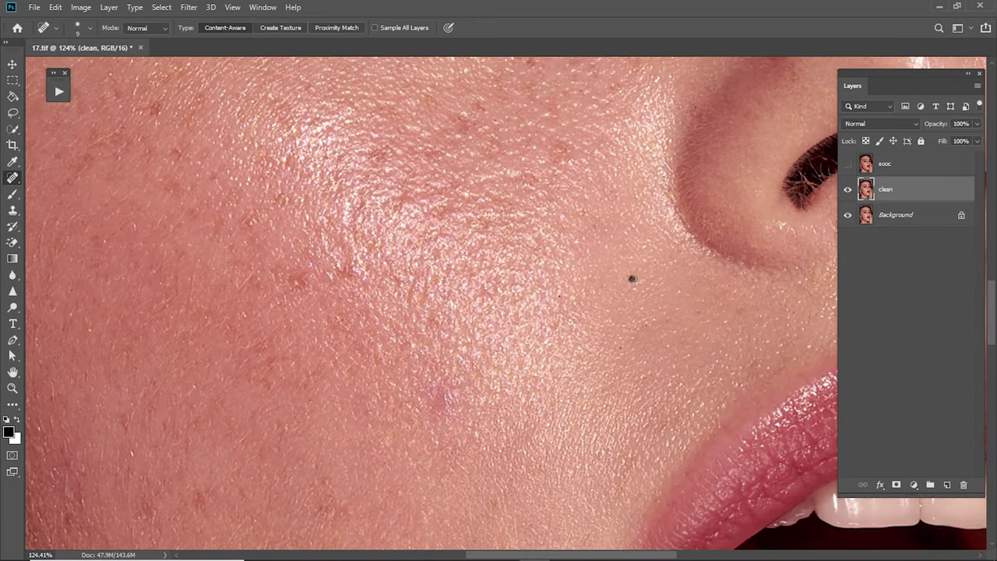
Step: Spot-heal the dark mole near the jawline
scroll(558, 297, down, 5)
scroll(558, 297, down, 3)
scroll(362, 342, left, 3)
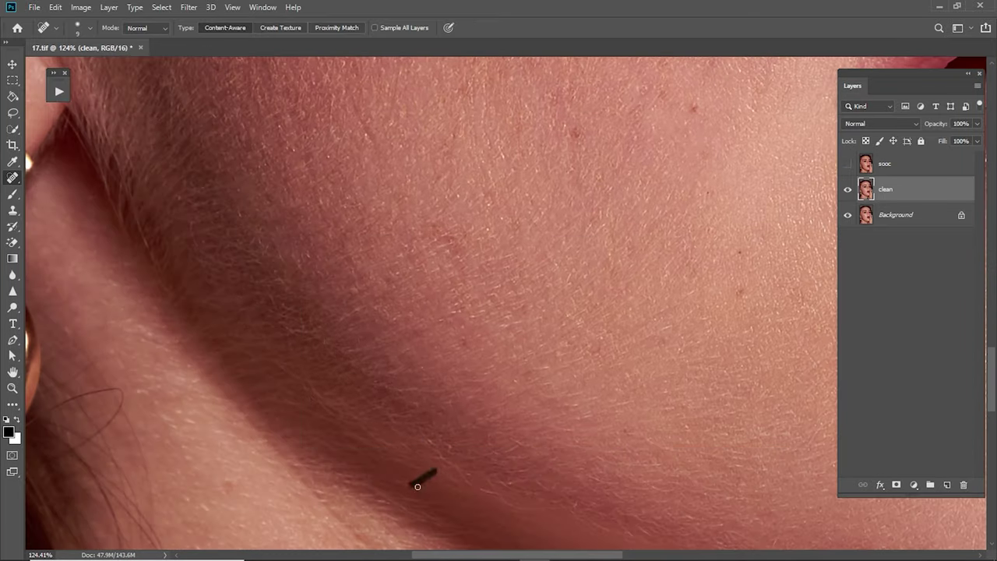
scroll(428, 457, up, 3)
scroll(428, 456, right, 2)
click(452, 450)
scroll(428, 457, down, 3)
scroll(428, 457, right, 1)
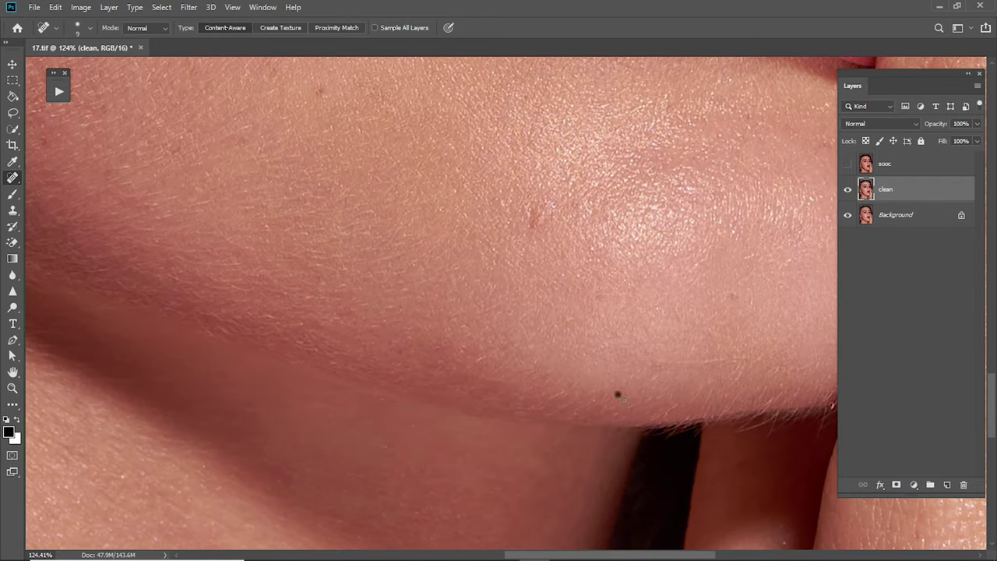
scroll(619, 397, right, 2)
scroll(632, 338, up, 3)
scroll(299, 299, up, 3)
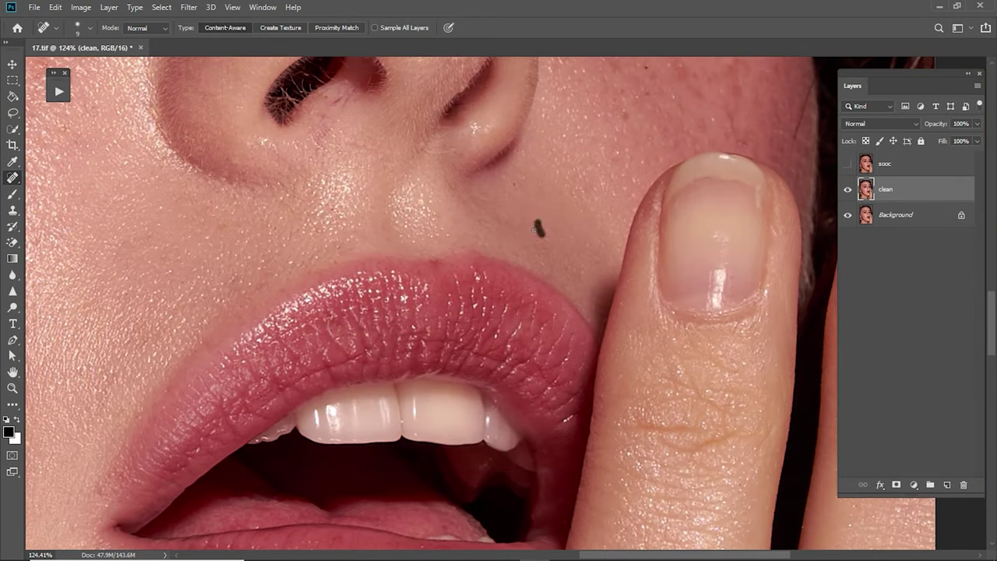
scroll(421, 217, up, 2)
scroll(421, 216, left, 2)
scroll(370, 238, up, 3)
Step: Trace the nostril outline with the Pen tool and turn it into a selection
key(p)
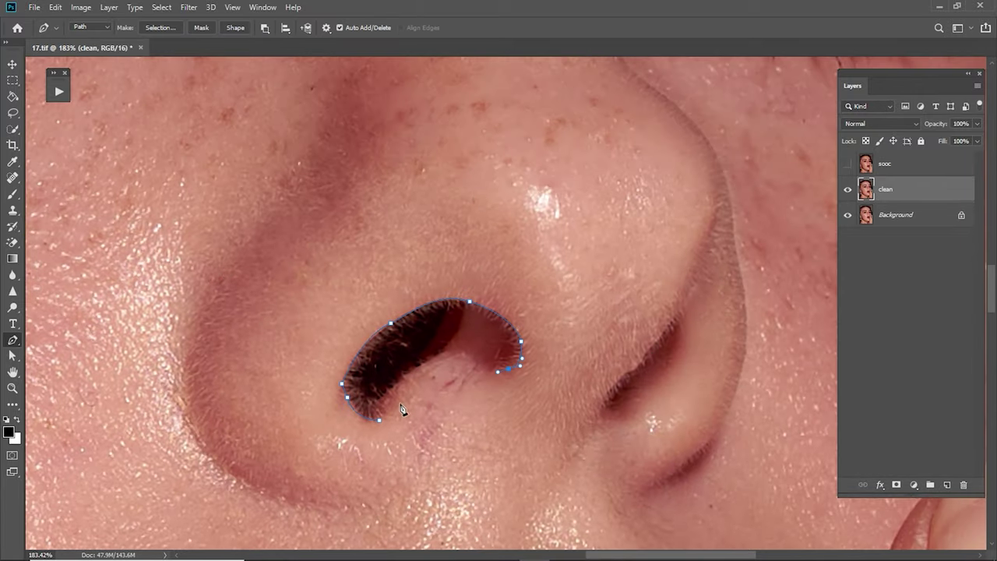
right_click(452, 411)
key(Escape)
key(ctrl+Return)
Step: Paint the nostril interior with sampled dark red and light pink tones, then deselect
key(b)
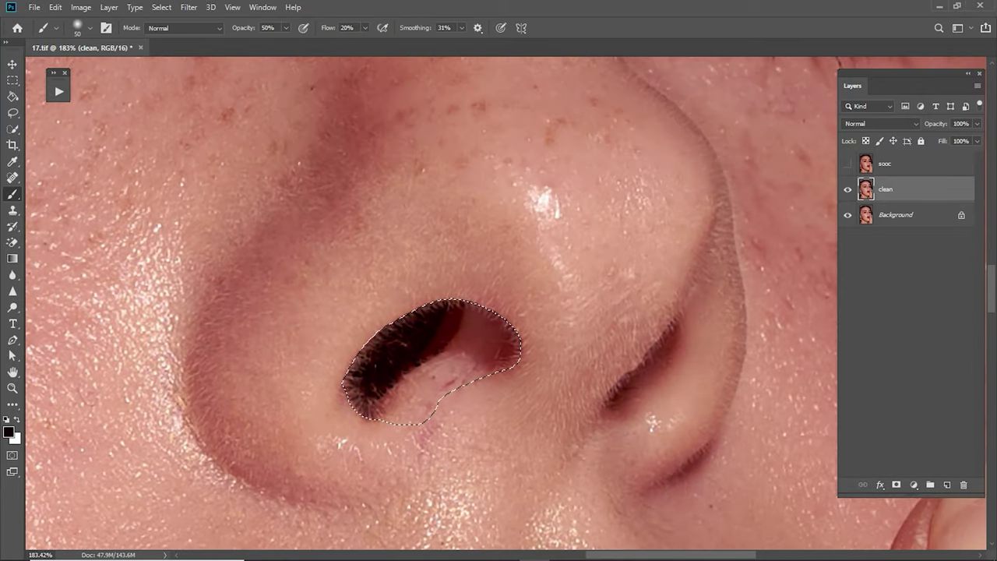
drag(366, 393, 437, 338)
key(bracketleft)
key(bracketleft)
key(bracketleft)
drag(367, 383, 444, 329)
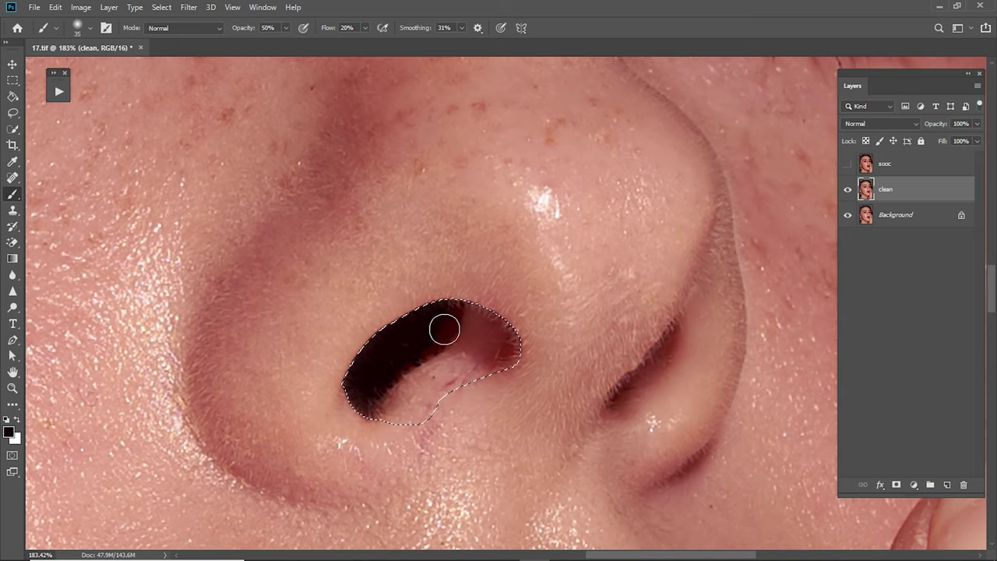
alt+click(456, 331)
key(bracketright)
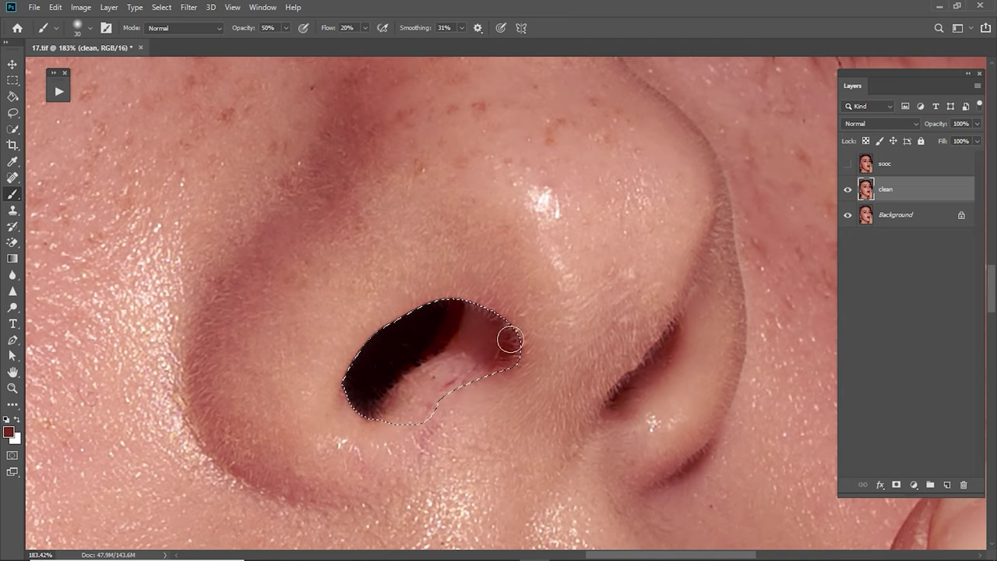
alt+click(445, 340)
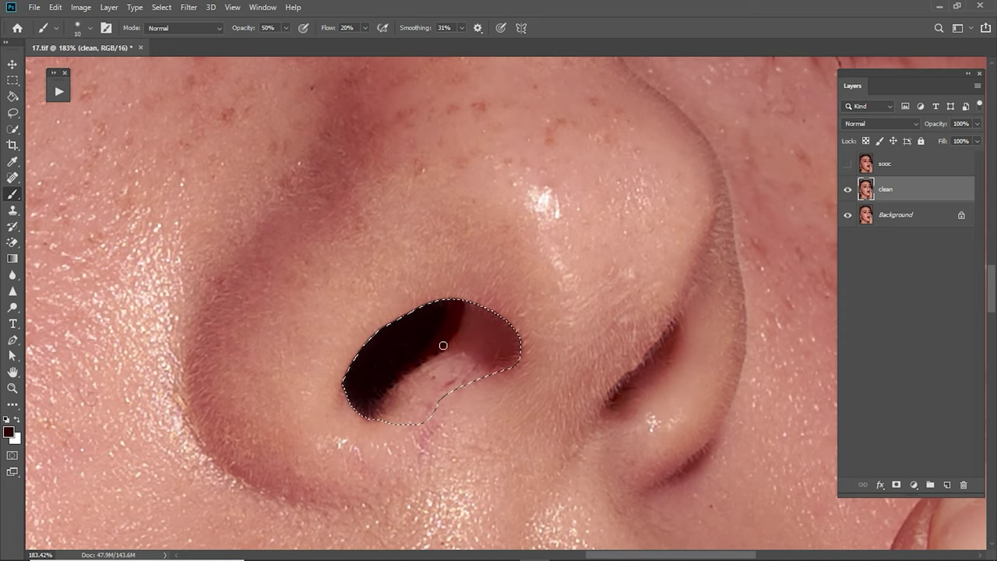
key(bracketleft)
key(bracketleft)
key(bracketleft)
key(ctrl+d)
Step: Spot-heal a small spot inside the nostril
key(j)
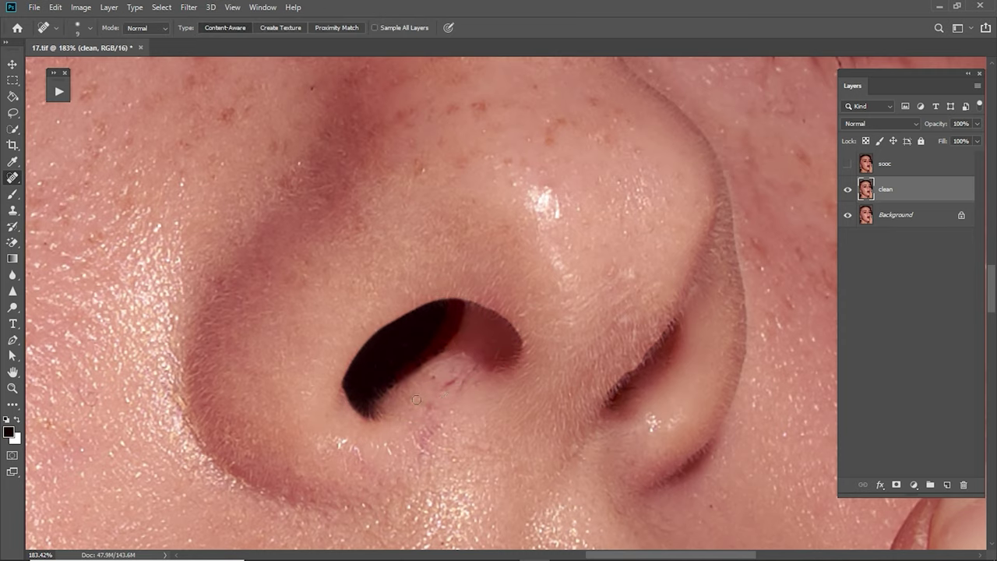
drag(458, 388, 457, 389)
scroll(345, 345, up, 5)
scroll(444, 129, up, 3)
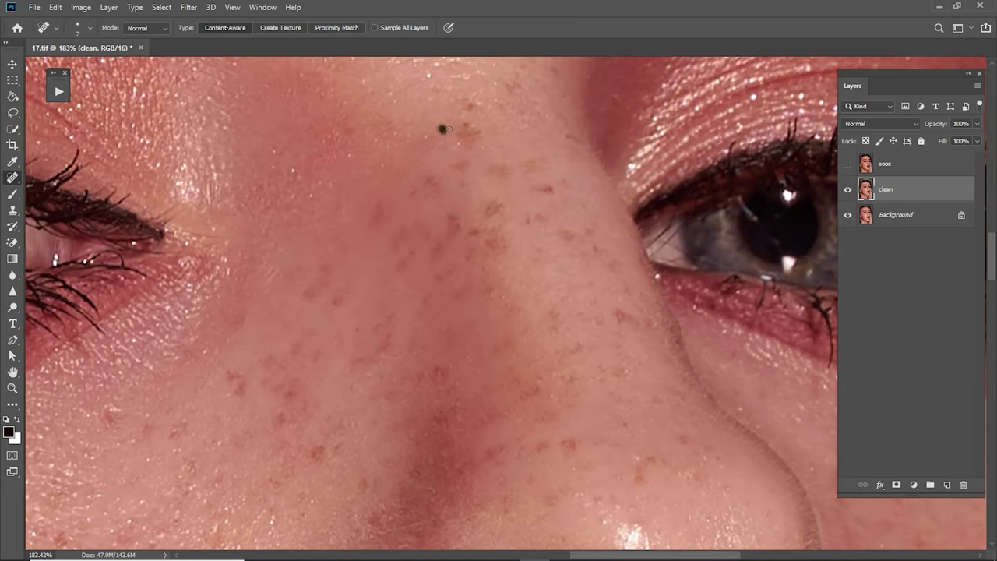
scroll(517, 200, up, 2)
scroll(545, 257, down, 4)
scroll(565, 237, down, 5)
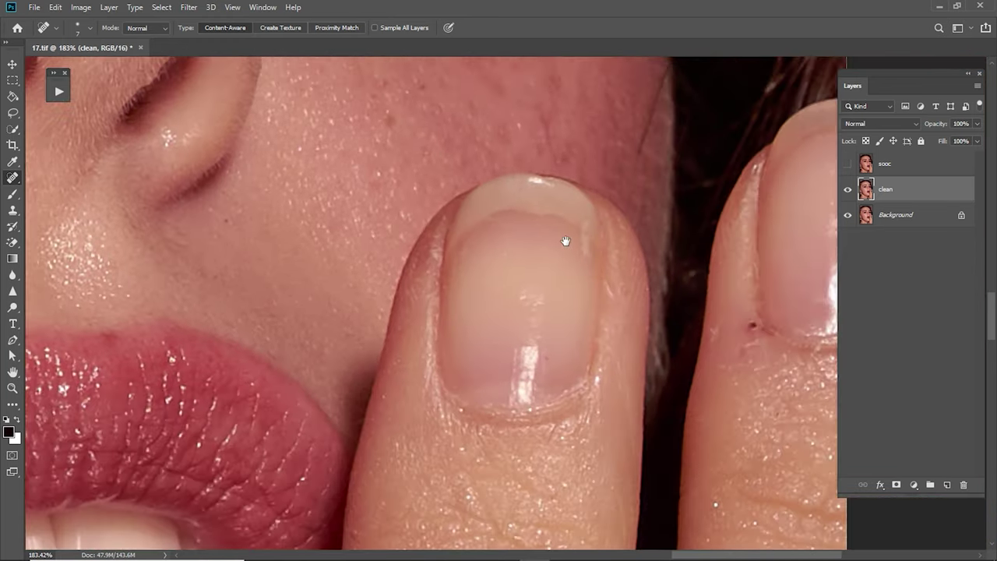
scroll(627, 289, right, 2)
scroll(626, 289, down, 2)
scroll(626, 289, down, 2)
Step: Enlarge the healing brush and heal a blemish at the cheek edge
key(bracketright)
key(bracketright)
drag(528, 355, 536, 310)
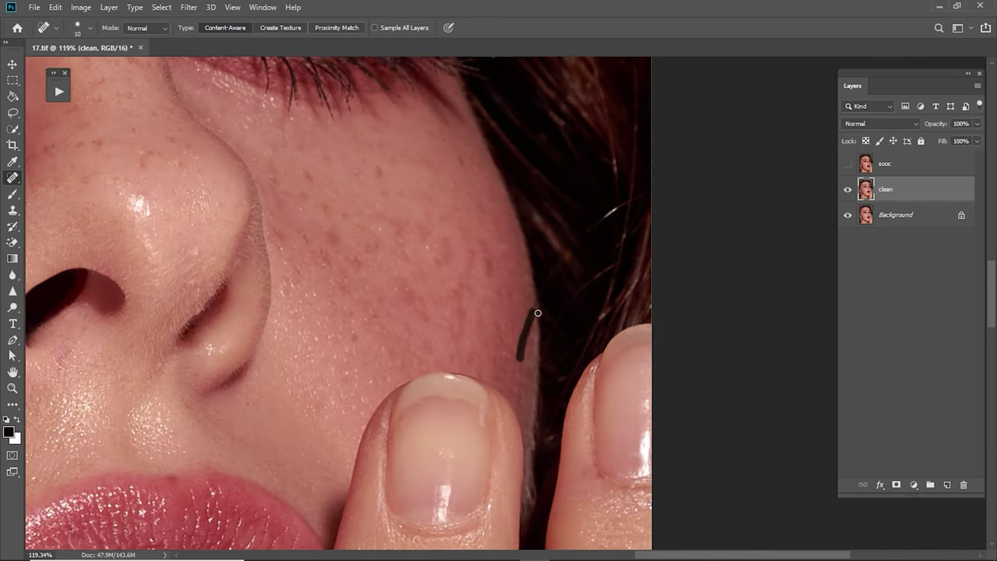
scroll(575, 308, up, 5)
scroll(516, 260, up, 3)
scroll(516, 260, left, 1)
key(bracketright)
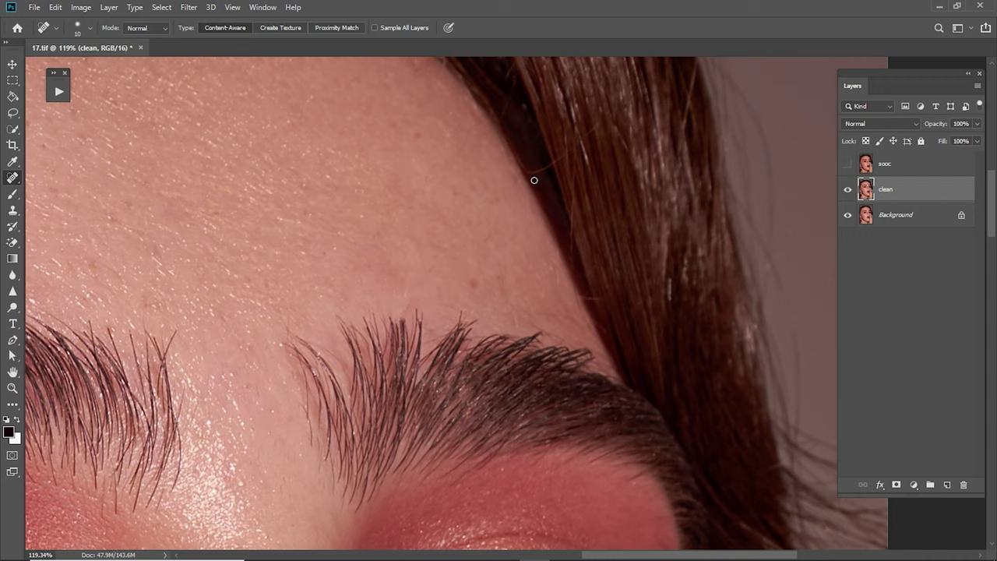
key(bracketright)
scroll(566, 225, up, 2)
scroll(467, 203, up, 3)
scroll(369, 182, up, 2)
scroll(370, 182, left, 1)
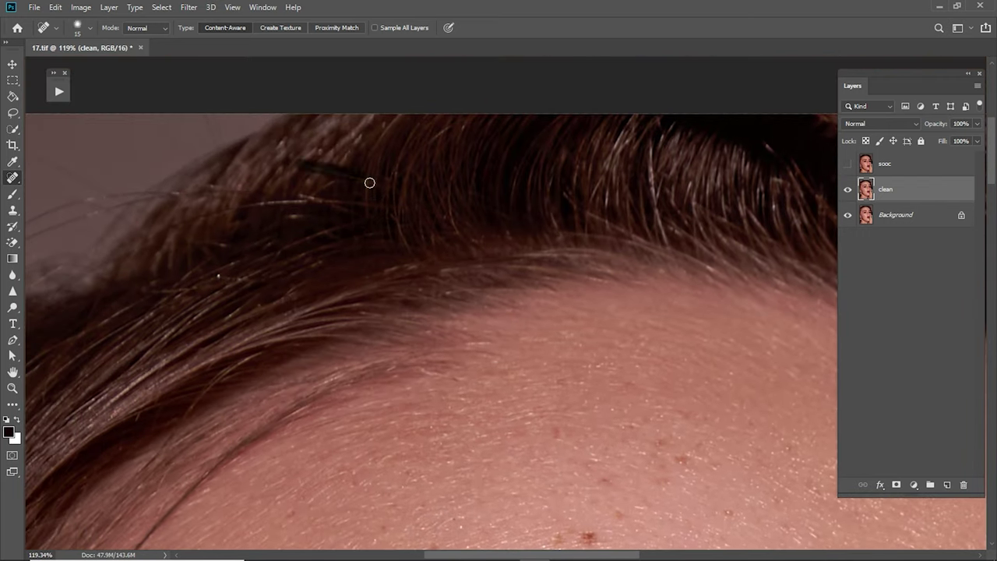
scroll(605, 171, right, 2)
scroll(394, 195, right, 3)
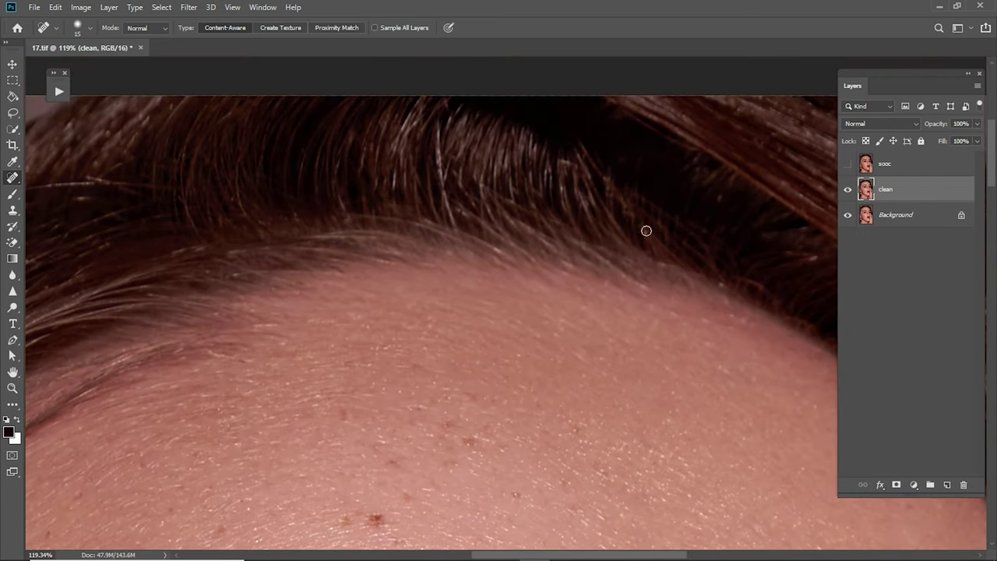
Step: Begin a pen path along the outer hair edge
key(p)
alt+scroll(667, 345, down, 3)
alt+scroll(543, 436, up, 3)
Step: Turn the hair-edge path into a 0.7 px feathered selection, clone the background, then deselect
scroll(483, 335, up, 2)
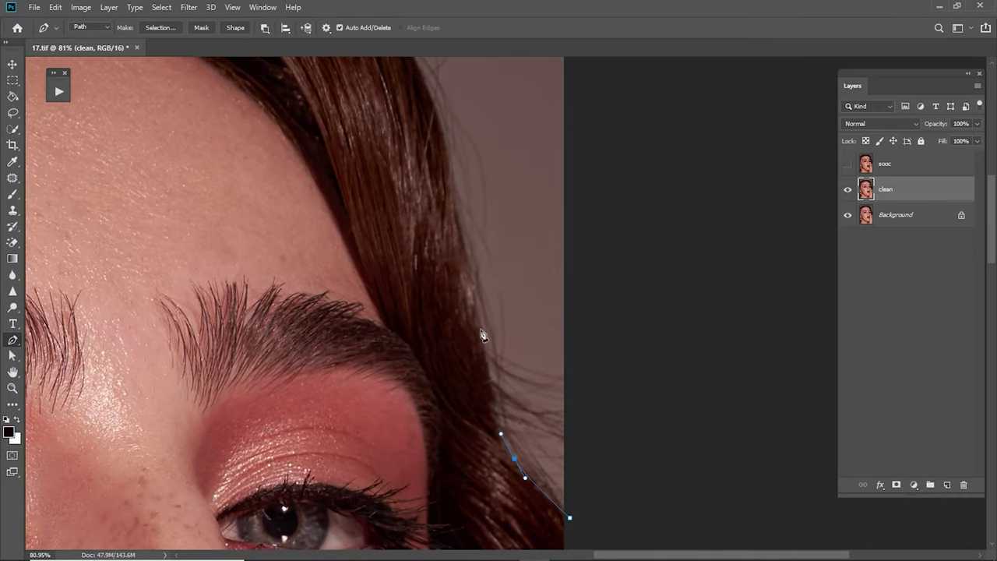
scroll(483, 335, up, 3)
scroll(507, 233, up, 2)
scroll(554, 143, down, 2)
right_click(617, 104)
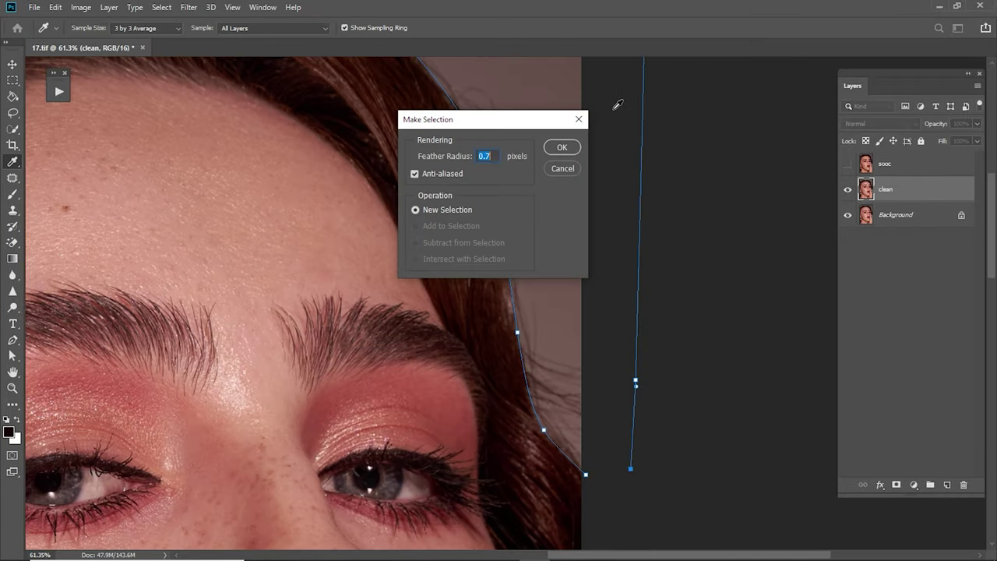
key(Return)
key(s)
scroll(454, 174, down, 2)
scroll(454, 174, right, 2)
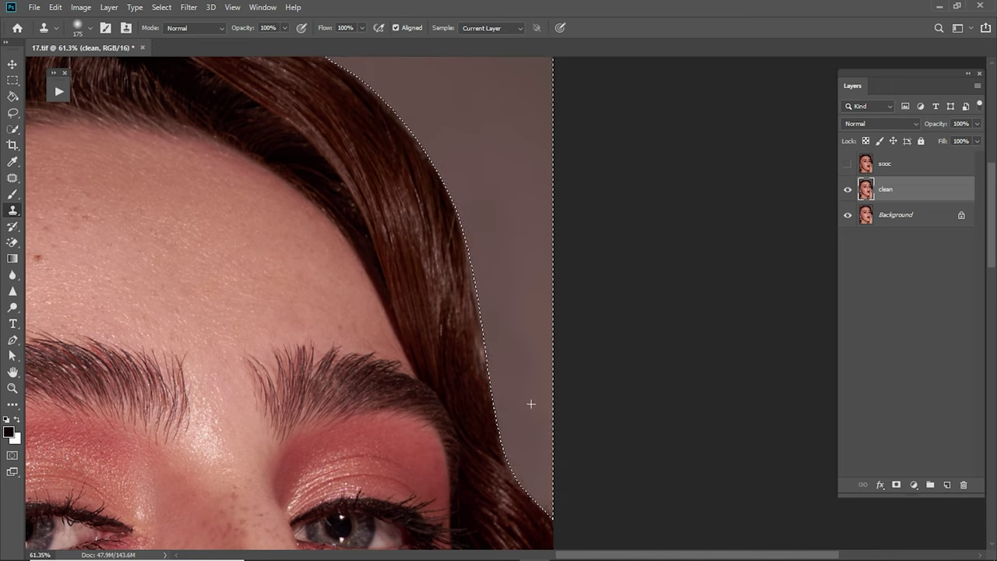
key(ctrl+d)
Step: Spot-heal and clone away stray hairs along the hairline
alt+scroll(483, 207, up, 3)
alt+scroll(405, 215, up, 1)
key(j)
drag(331, 156, 401, 212)
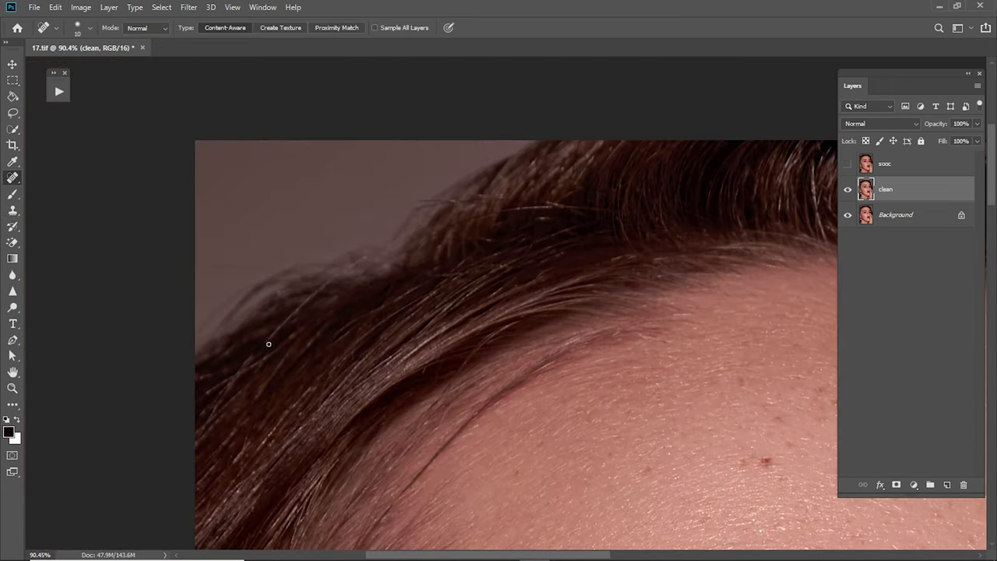
scroll(507, 327, up, 4)
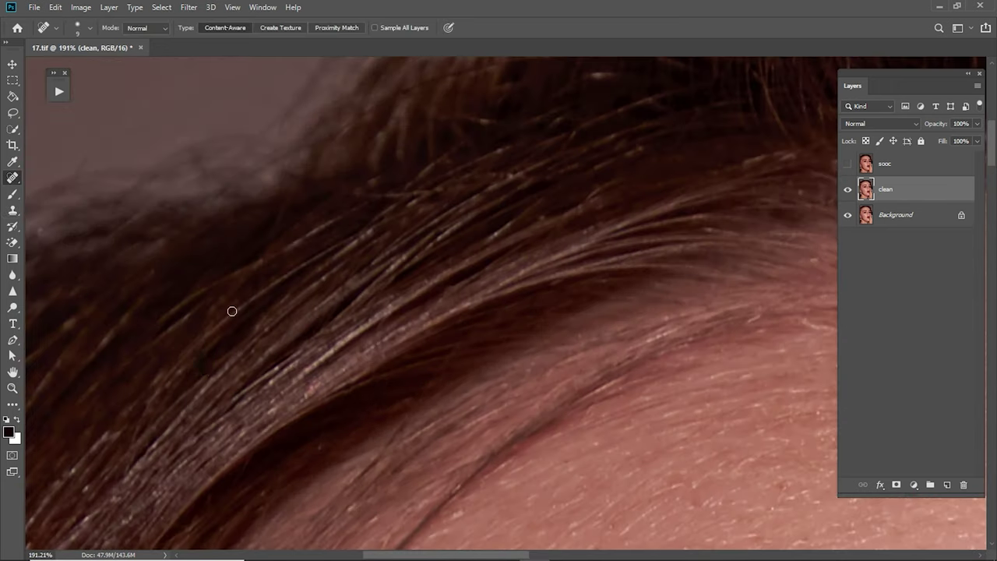
alt+scroll(231, 311, down, 4)
key(s)
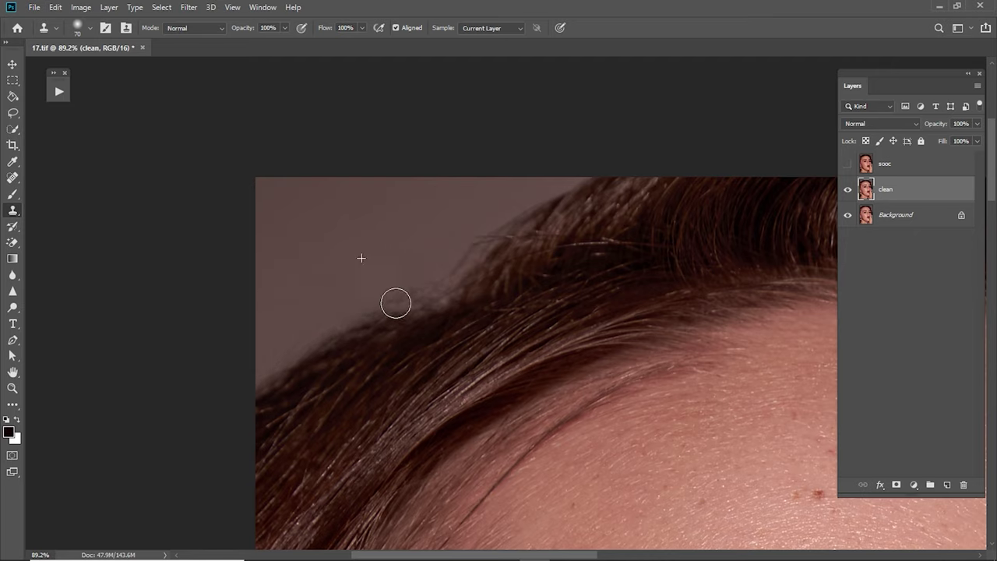
key(j)
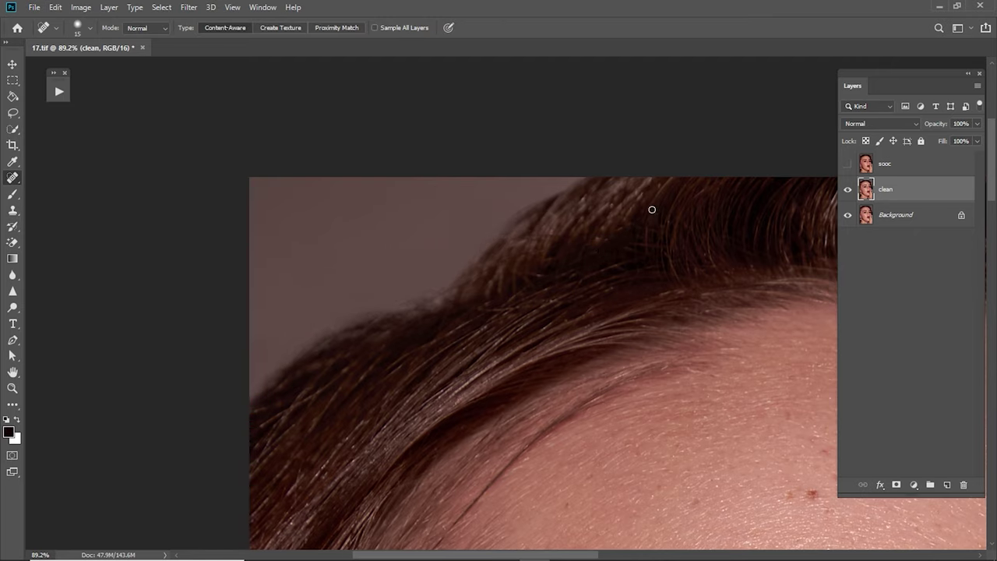
Step: Set the Blur tool strength to 5 and clone clean background along the hair edge
drag(704, 202, 518, 304)
scroll(518, 305, up, 3)
click(13, 293)
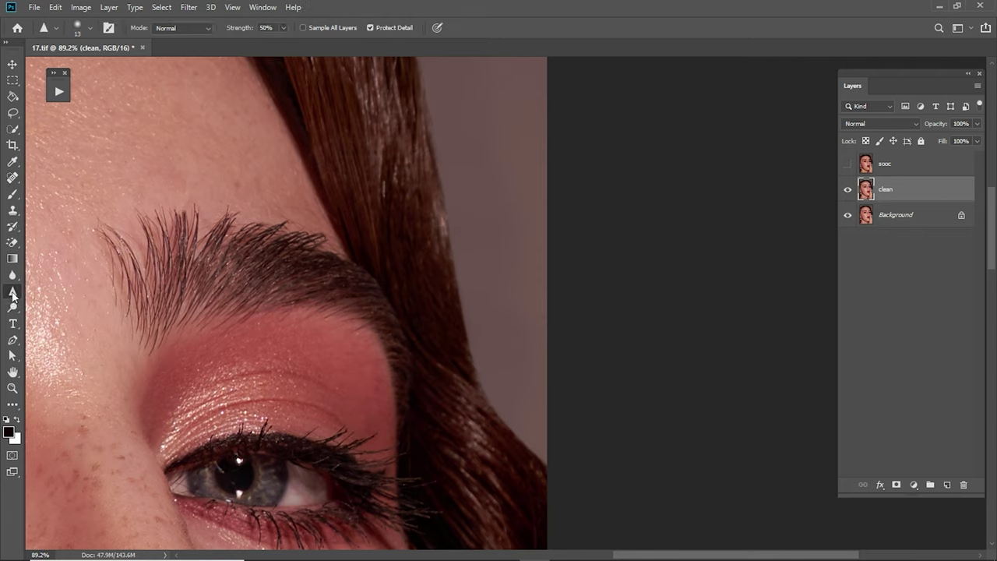
click(12, 274)
double_click(265, 28)
text(5)
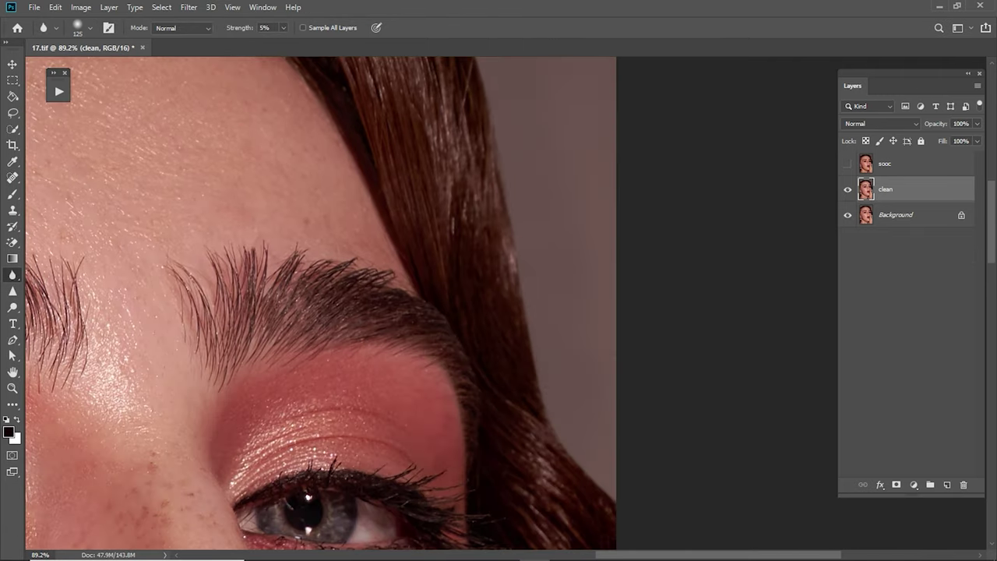
text(s)
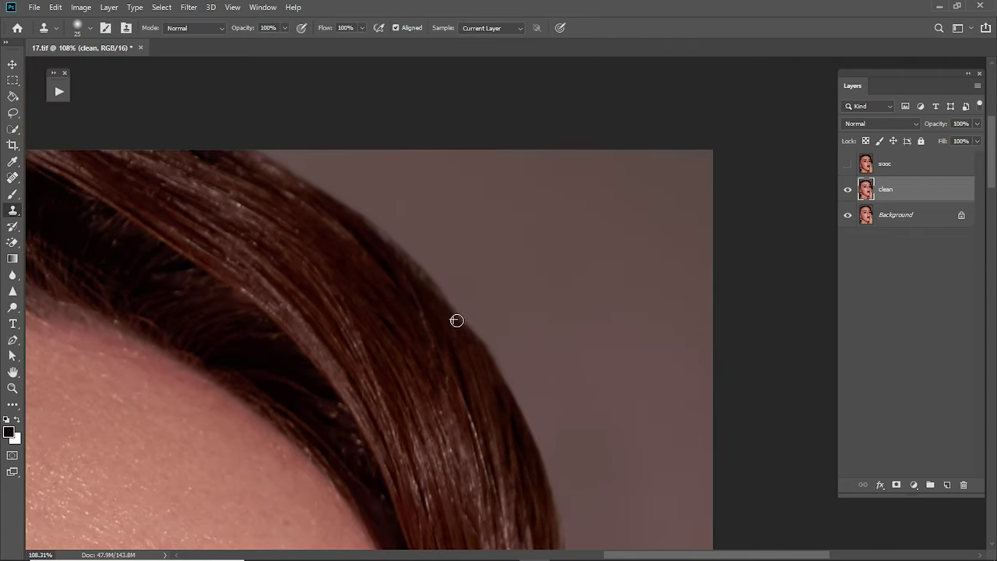
drag(456, 320, 351, 320)
key(j)
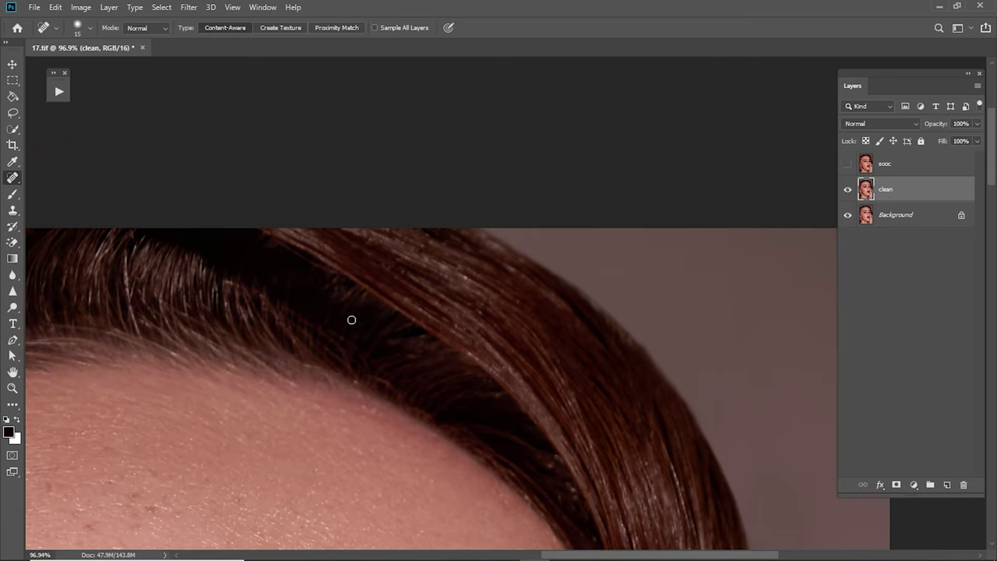
Step: Fit the portrait in view and toggle the clean layer to compare before and after
key(ctrl+0)
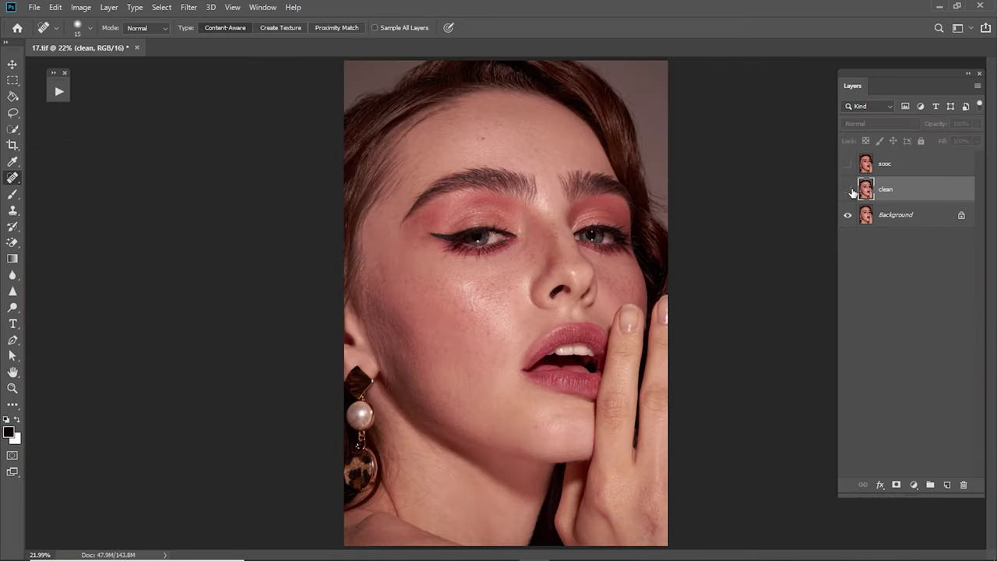
click(847, 189)
click(847, 189)
click(848, 189)
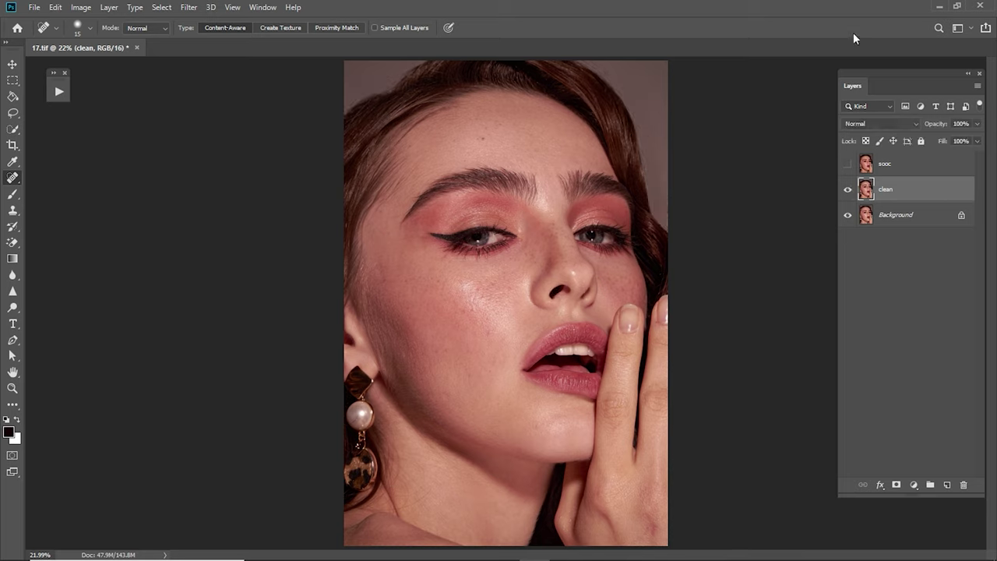
key(z)
alt+click(608, 175)
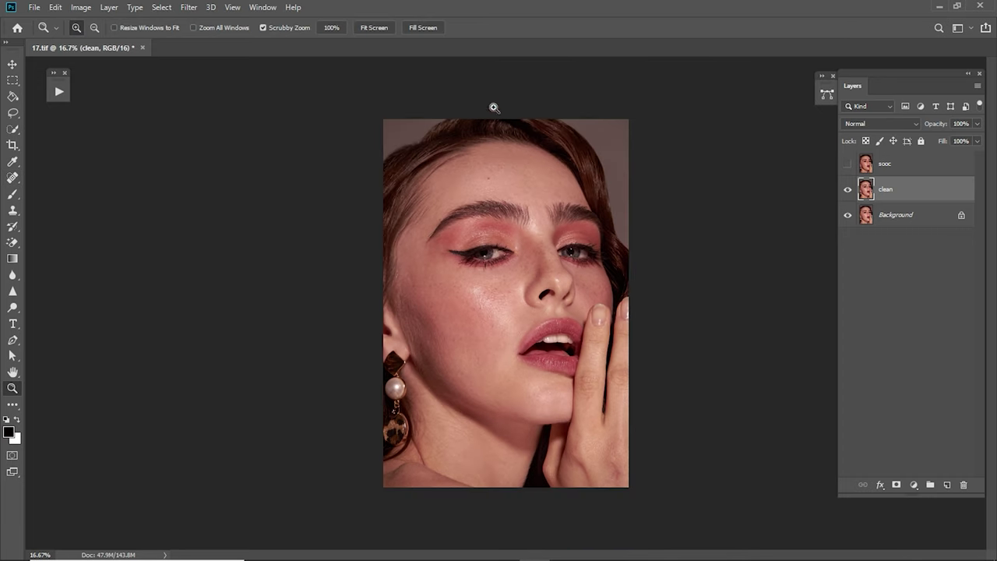
Step: Run the F S + frequency separation action with an 8 pixel blur radius
click(60, 91)
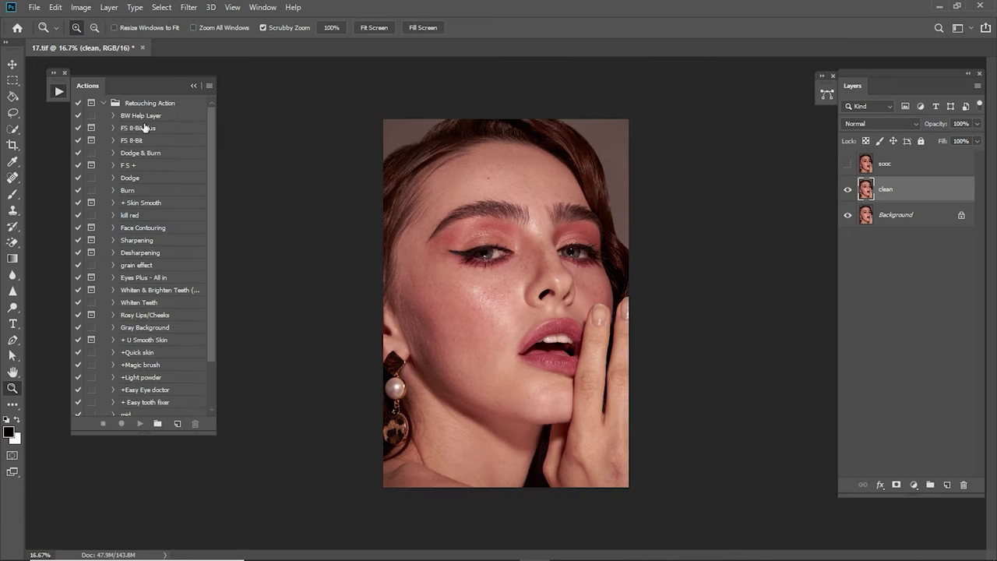
click(129, 165)
click(140, 423)
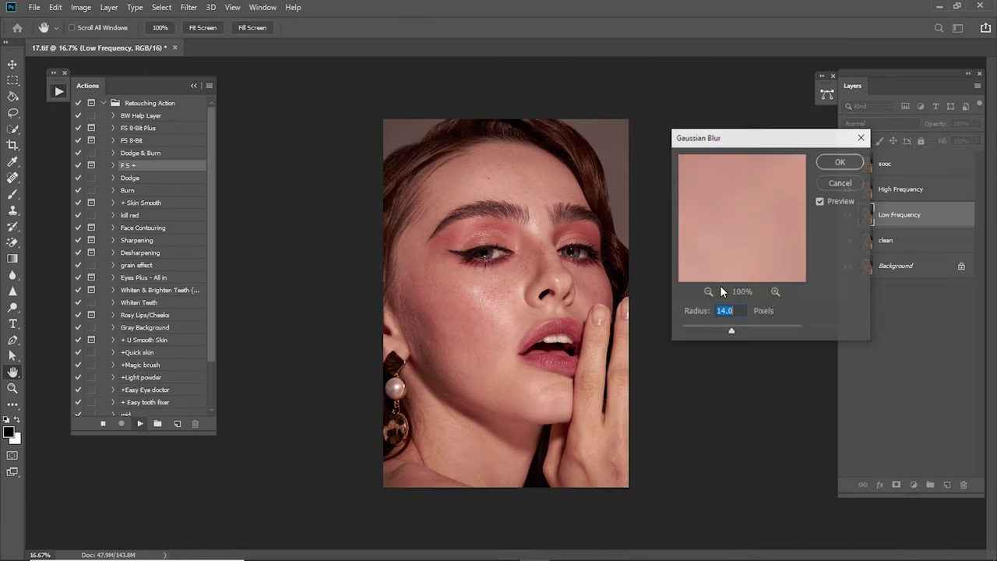
click(708, 292)
click(708, 292)
text(8)
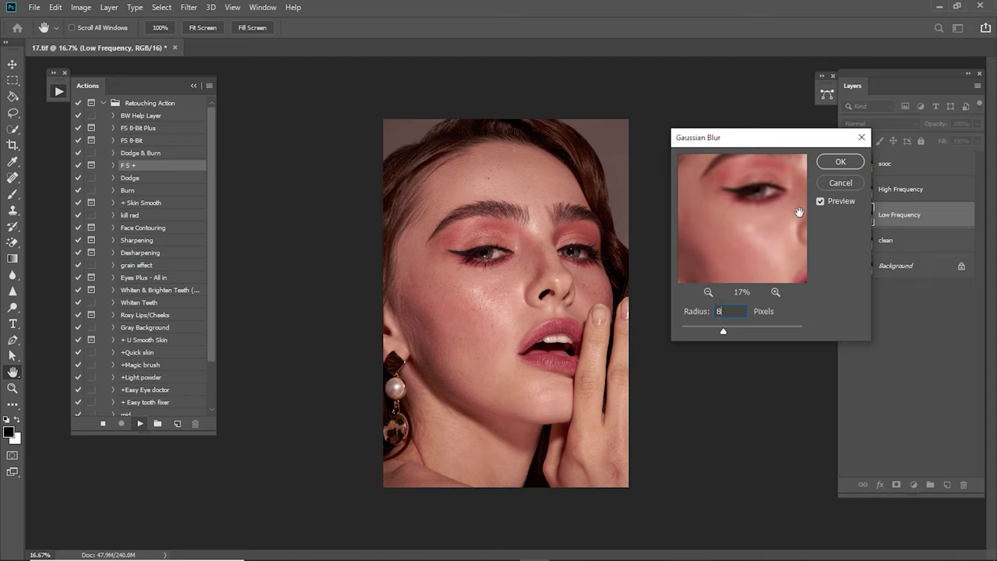
key(Return)
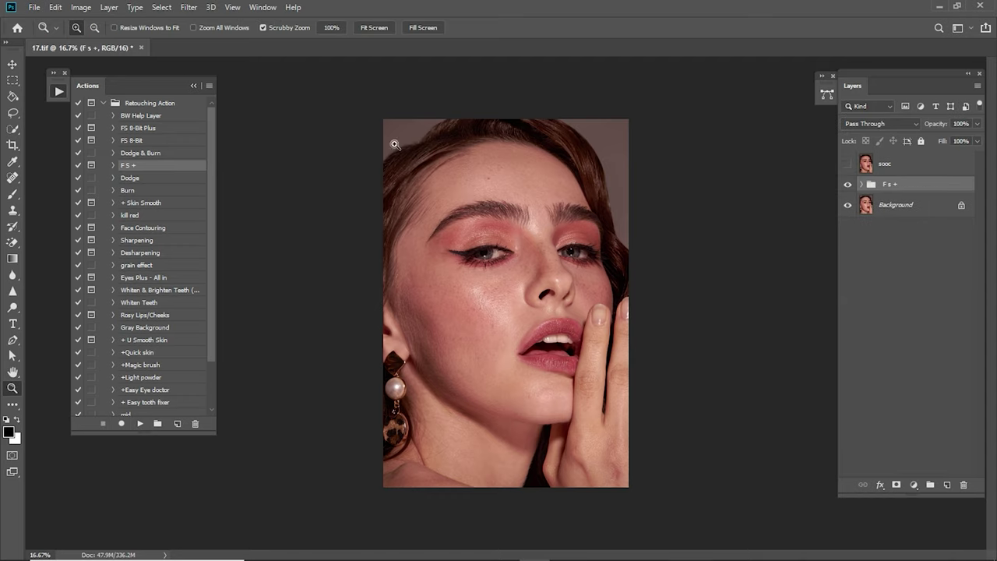
Step: Run the Dodge & Burn and Eyes Plus actions
click(129, 177)
shift+click(129, 190)
click(141, 423)
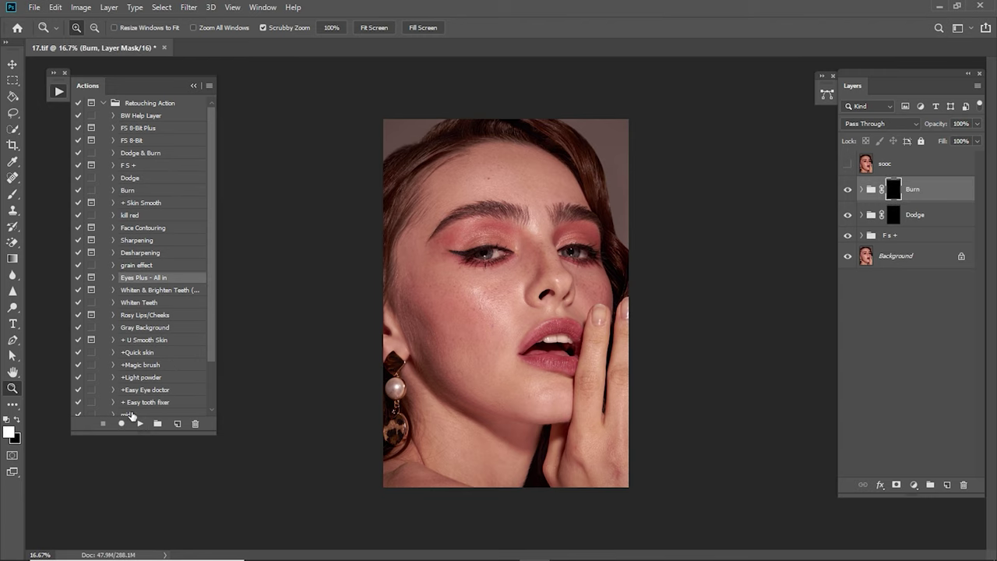
click(140, 423)
key(Return)
Step: Run the Rosy Lips/Cheeks, teeth whitening and BW Help Layer actions
key(Return)
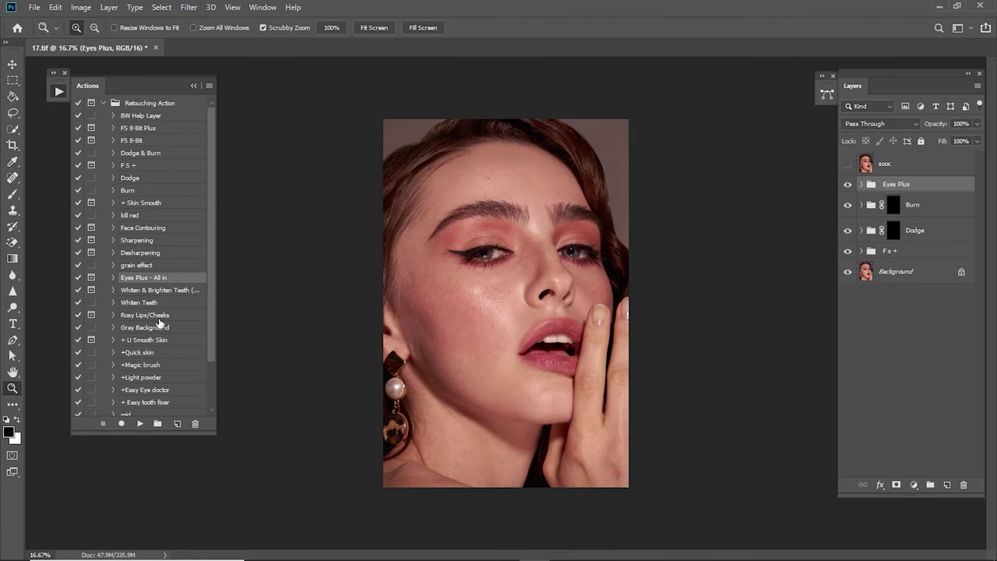
click(158, 315)
click(140, 423)
key(Return)
click(148, 289)
click(140, 423)
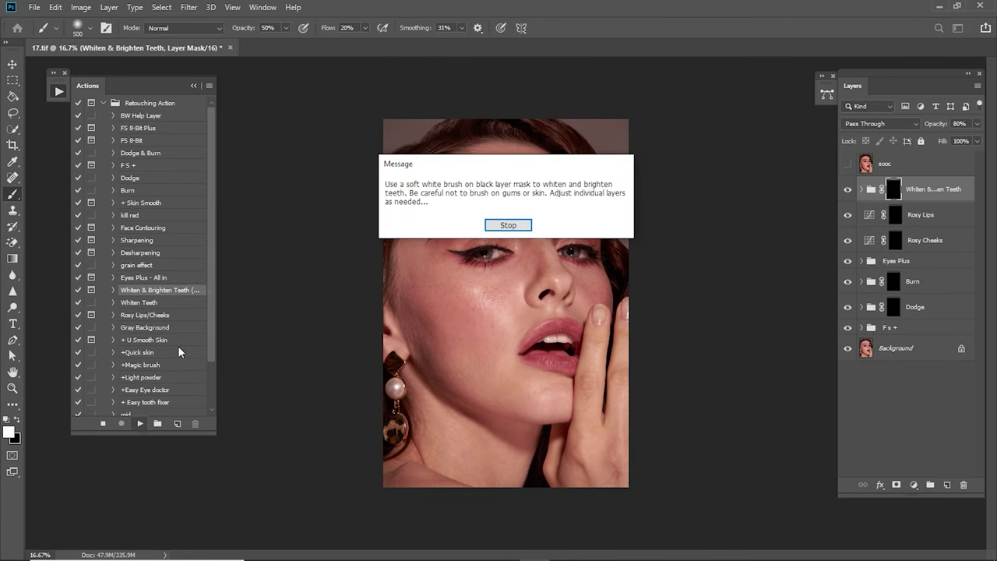
key(Return)
click(141, 115)
click(140, 423)
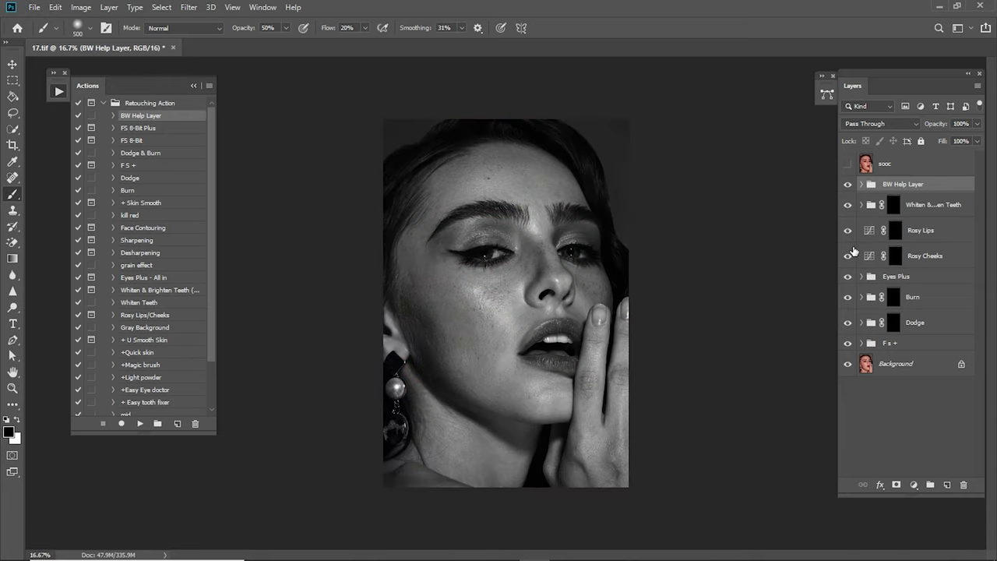
Step: Collapse the Actions panel and hide the BW Help, Dodge and Burn layers
click(194, 86)
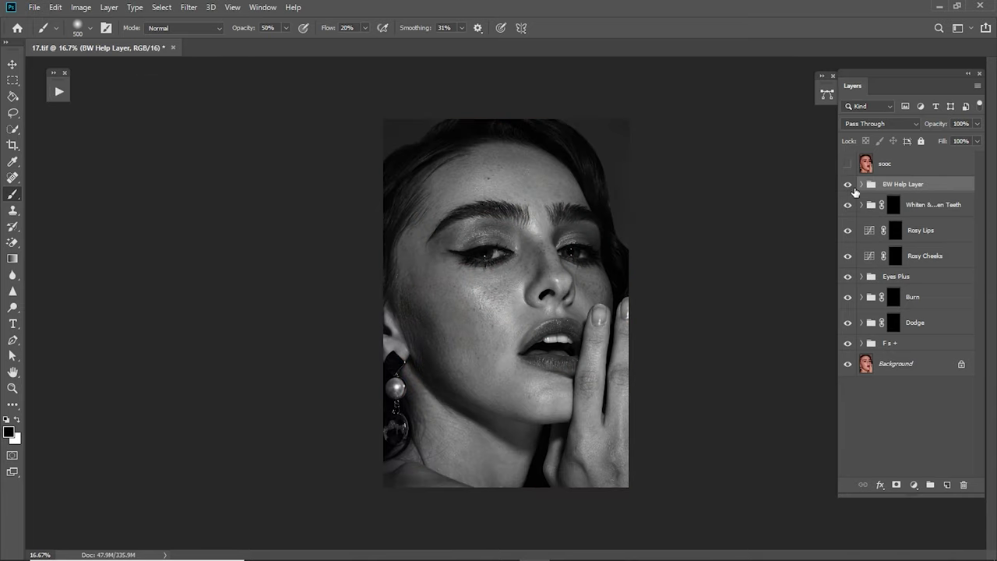
drag(849, 185, 849, 323)
click(884, 347)
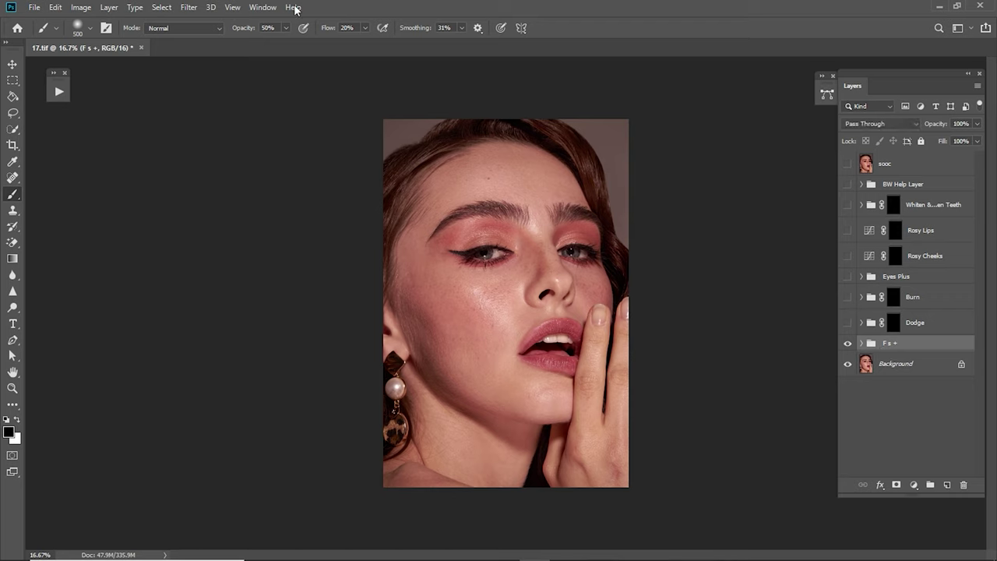
Step: Open a second window of 17.tif and tile both views 2-up Vertical
click(263, 7)
mouse_move(304, 21)
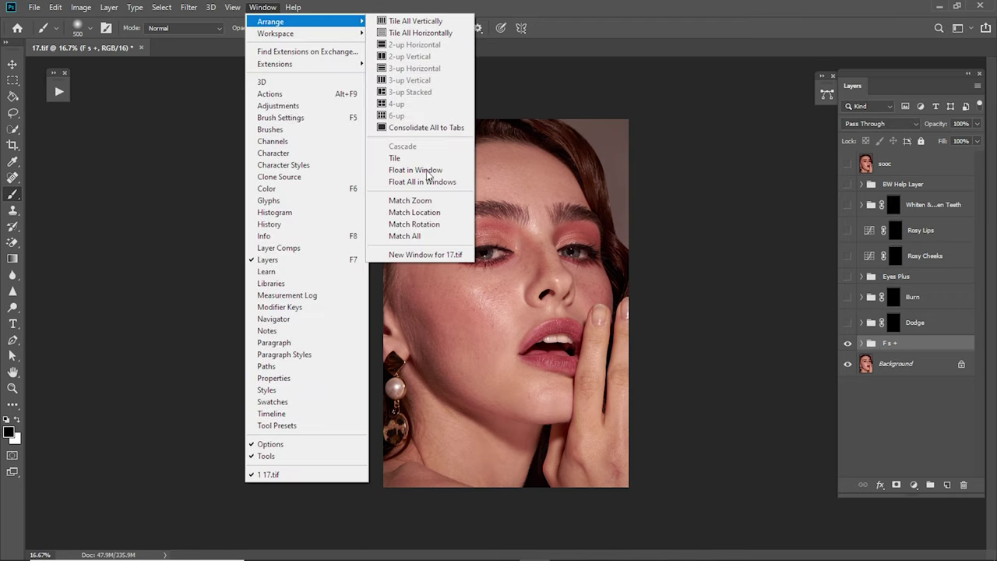
click(431, 255)
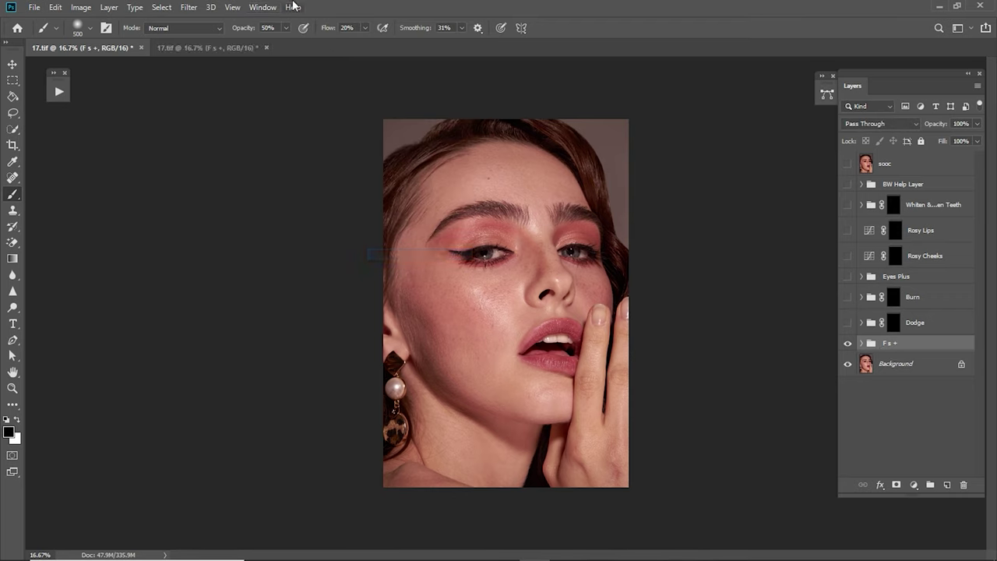
click(262, 7)
mouse_move(271, 21)
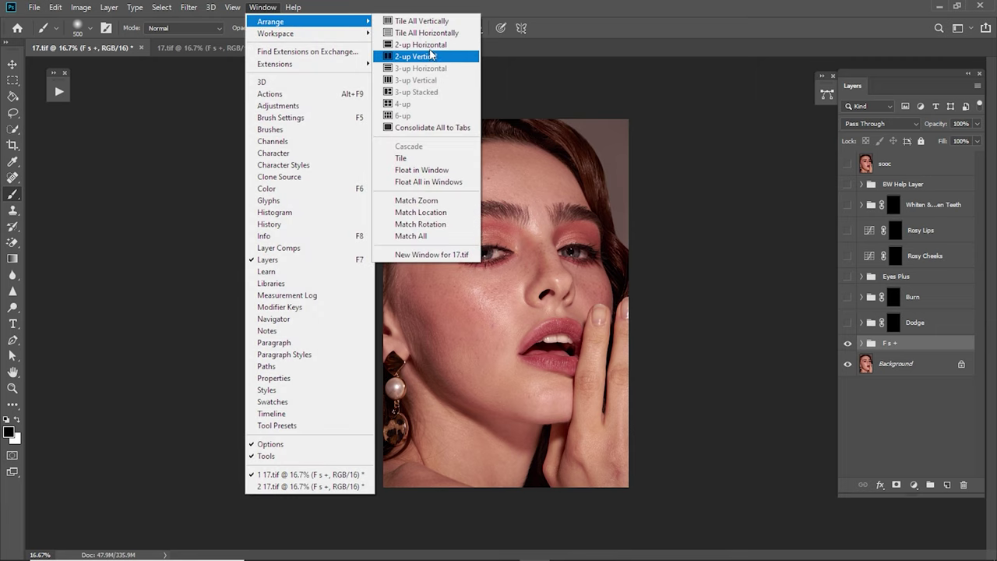
click(413, 56)
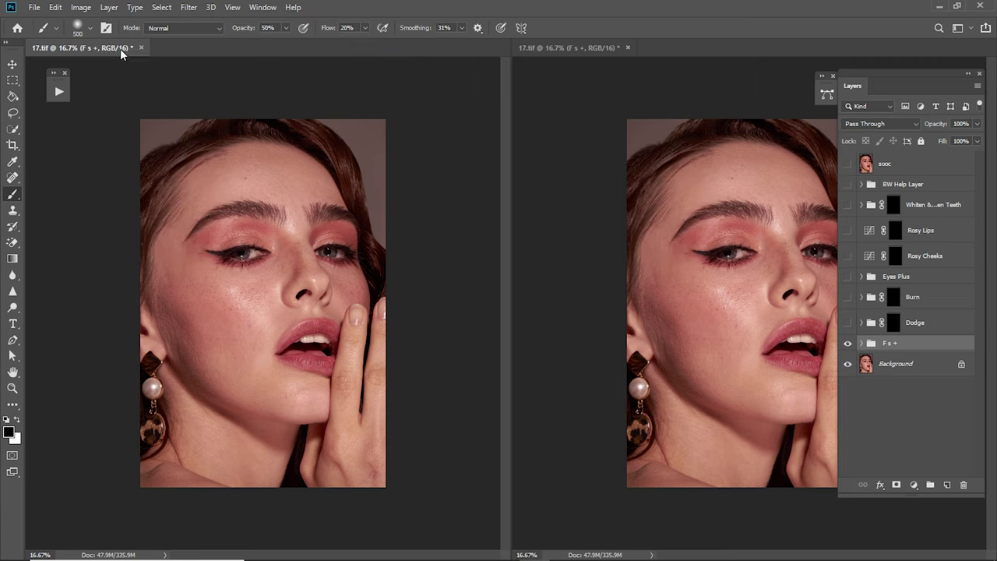
Step: Close the Actions panel, resize the two views and fit the whole portrait in the left view
click(65, 74)
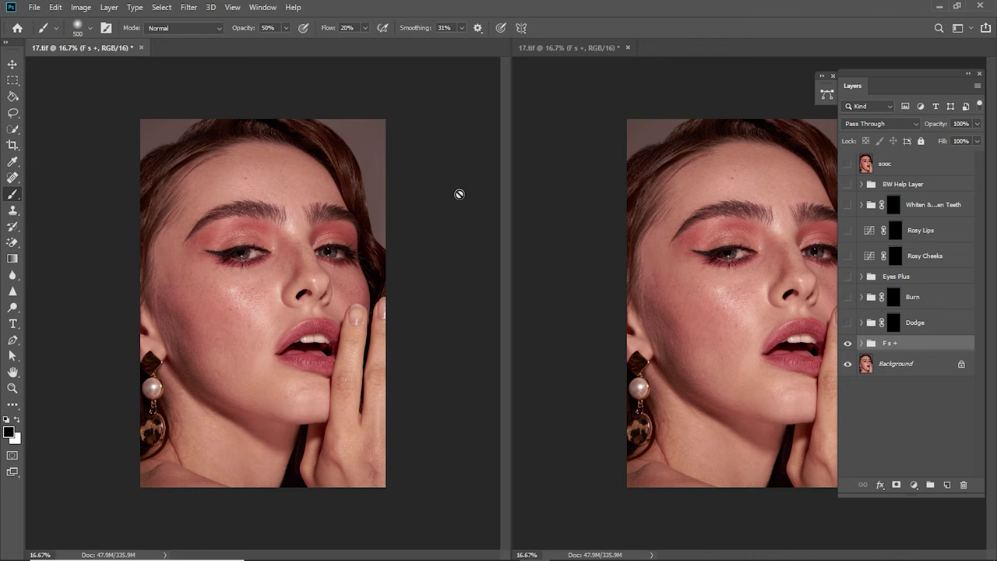
drag(505, 196, 323, 224)
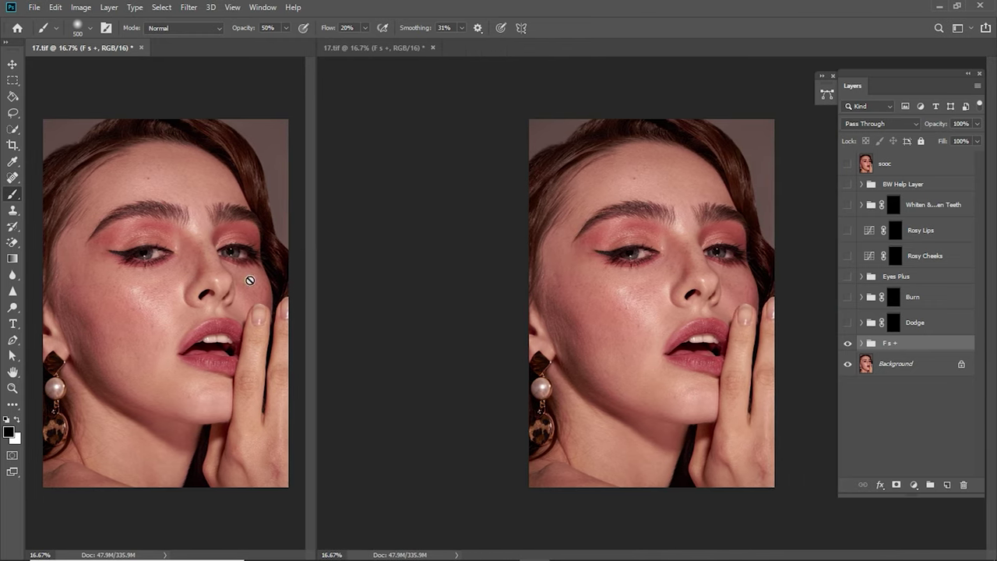
ctrl+click(204, 280)
scroll(300, 199, down, 1)
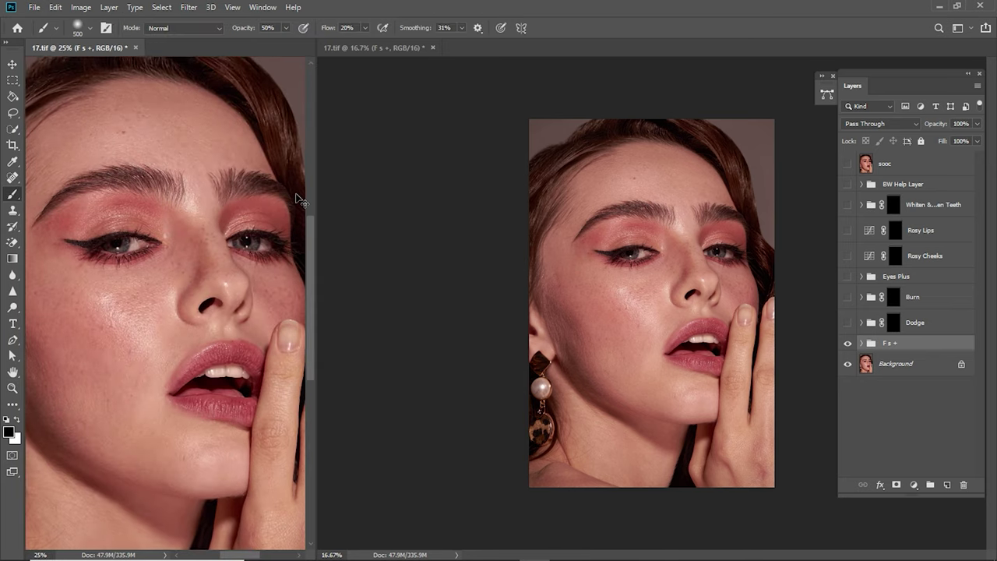
drag(315, 205, 361, 217)
key(ctrl+minus)
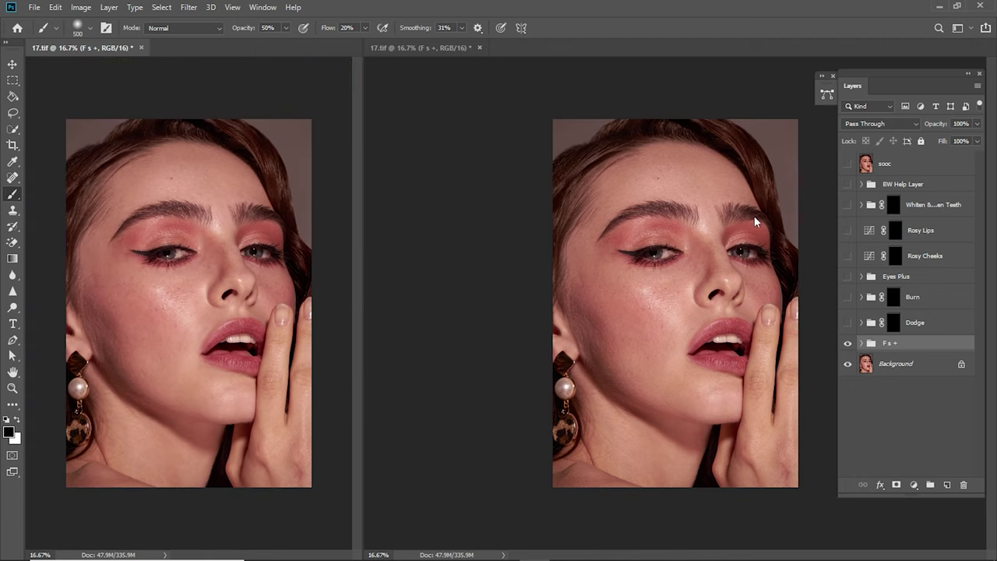
Step: Zoom the right view in on the face
key(z)
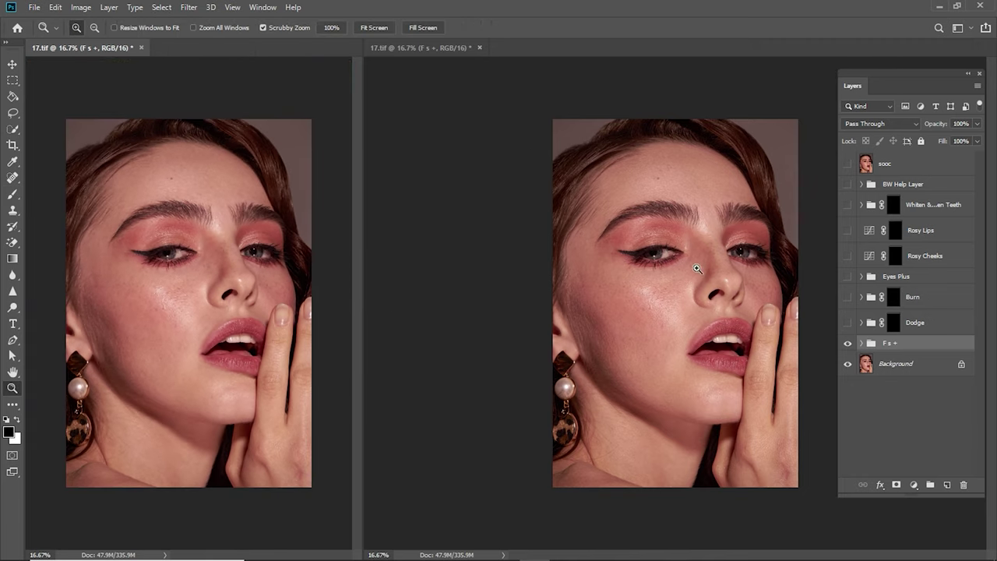
click(677, 307)
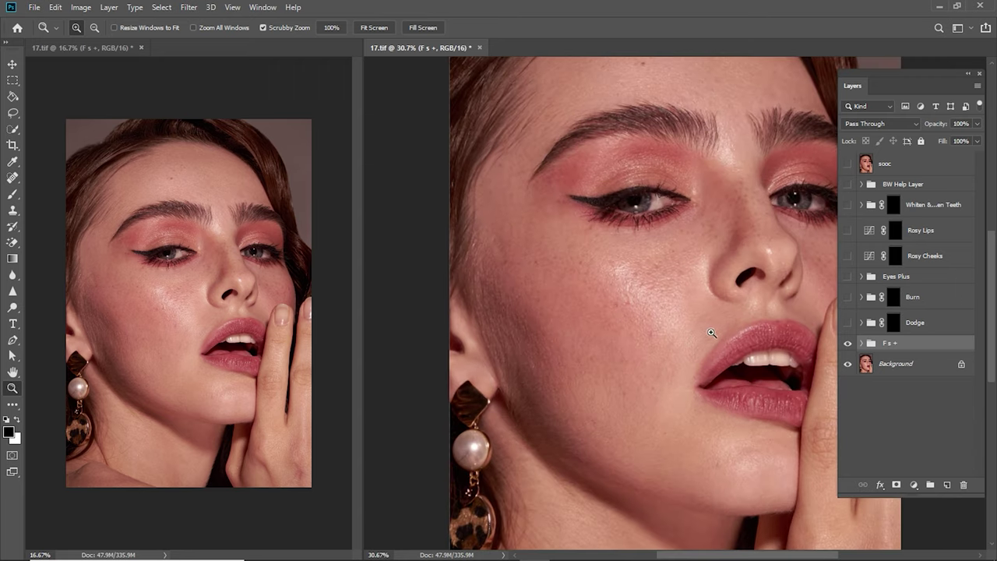
mouse_move(616, 331)
mouse_down()
mouse_move(701, 334)
mouse_move(645, 338)
mouse_up()
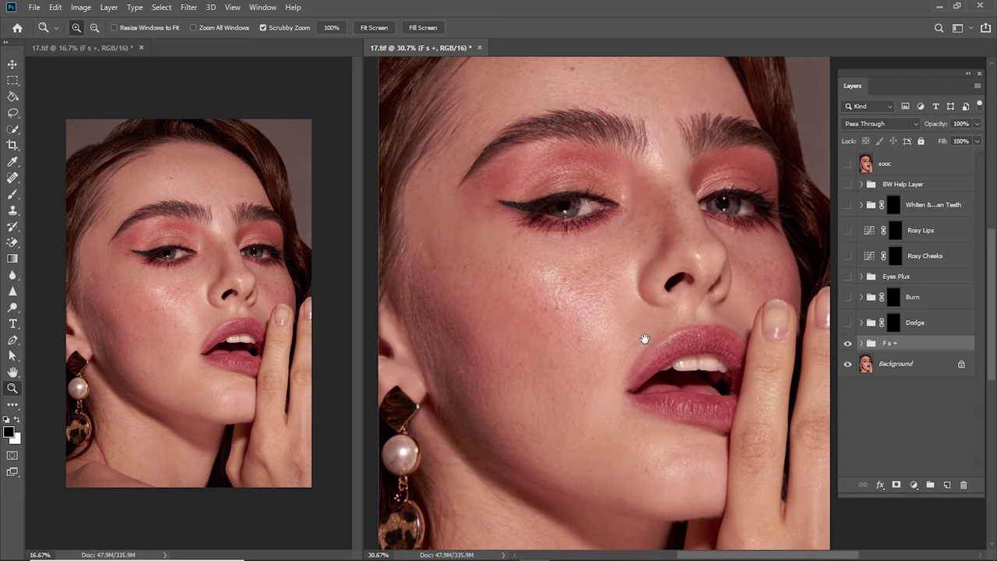
alt+click(688, 333)
Step: Expand the Fs + group, hide High Frequency and select Low Frequency copy
click(862, 343)
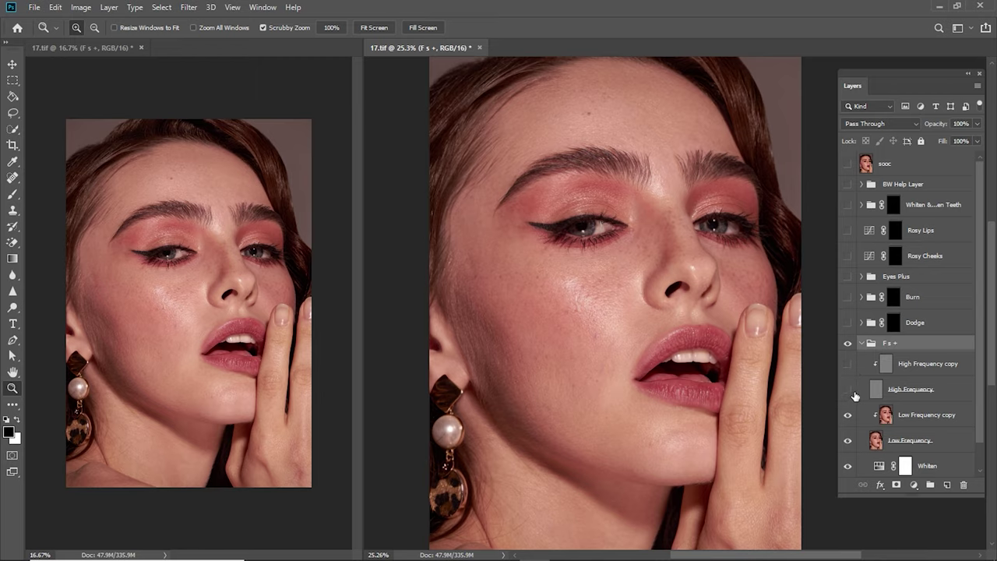
click(919, 438)
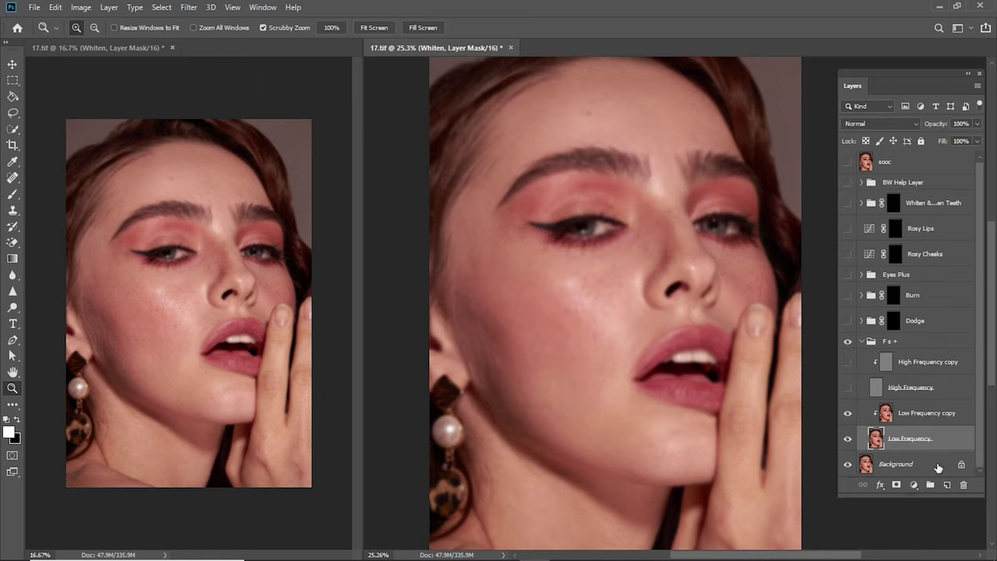
click(925, 413)
alt+click(670, 343)
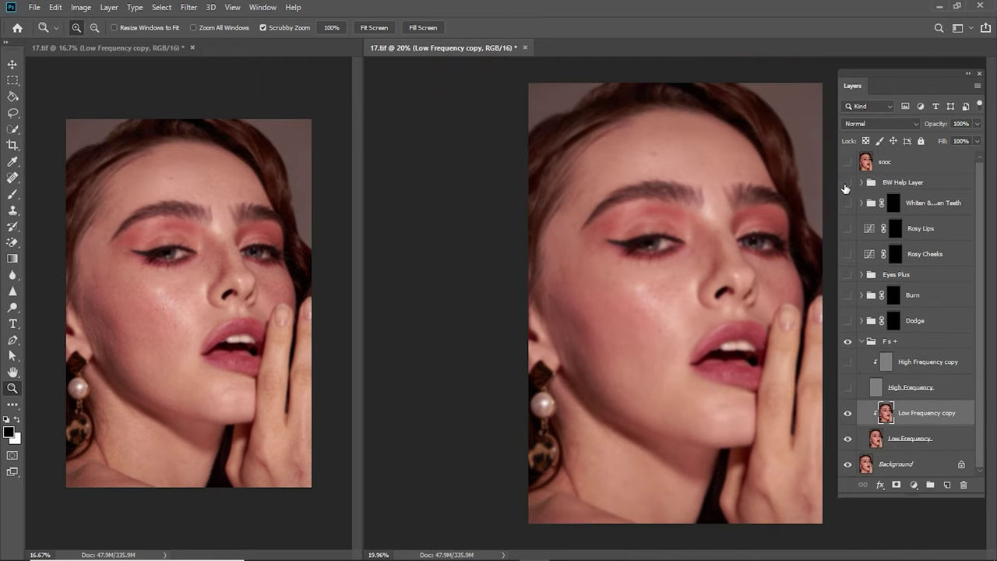
click(848, 183)
click(848, 183)
Step: Add a new layer named 'fix tones' above Low Frequency copy, then reselect Low Frequency copy
click(947, 485)
double_click(900, 412)
text(f)
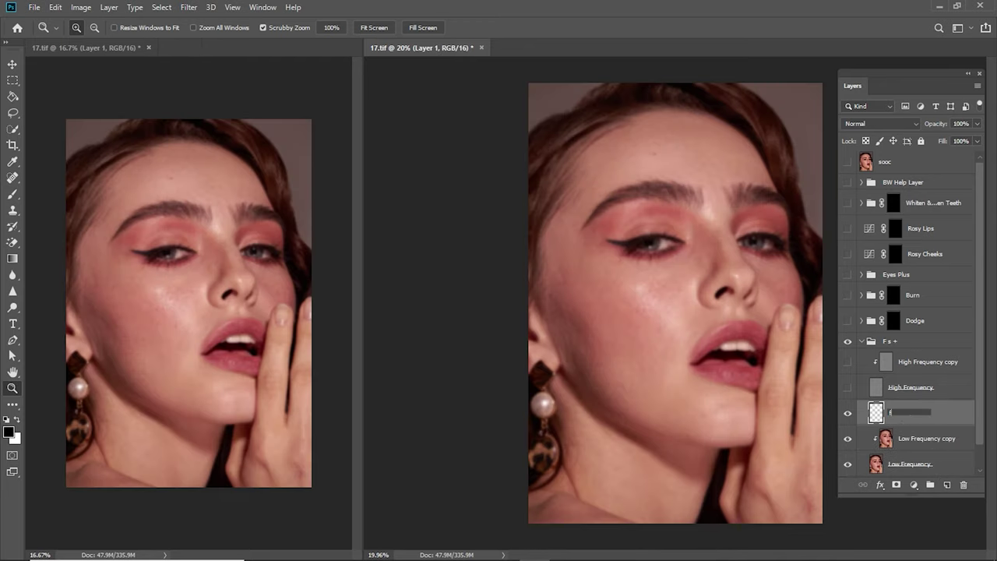
text(ix tones)
key(Return)
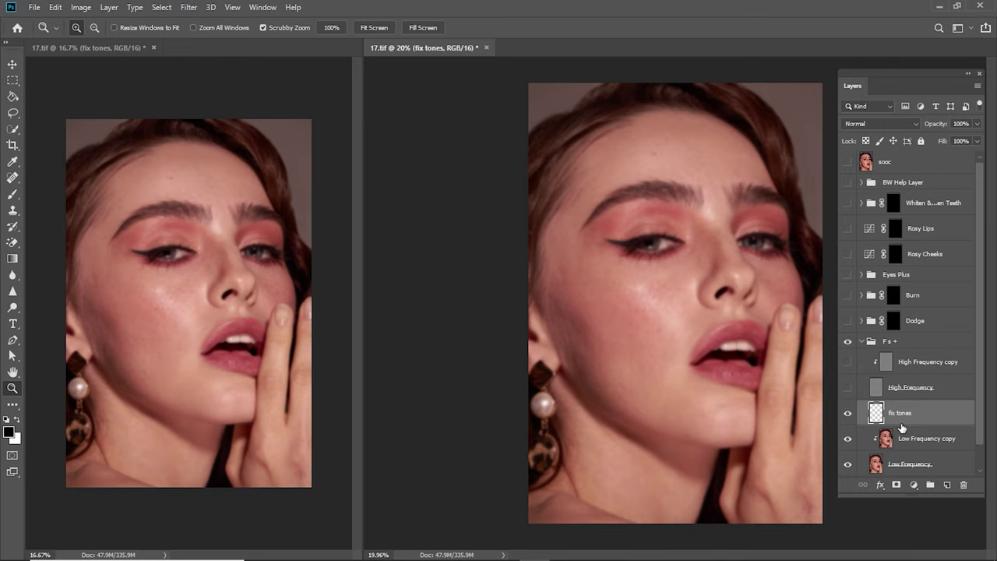
click(885, 439)
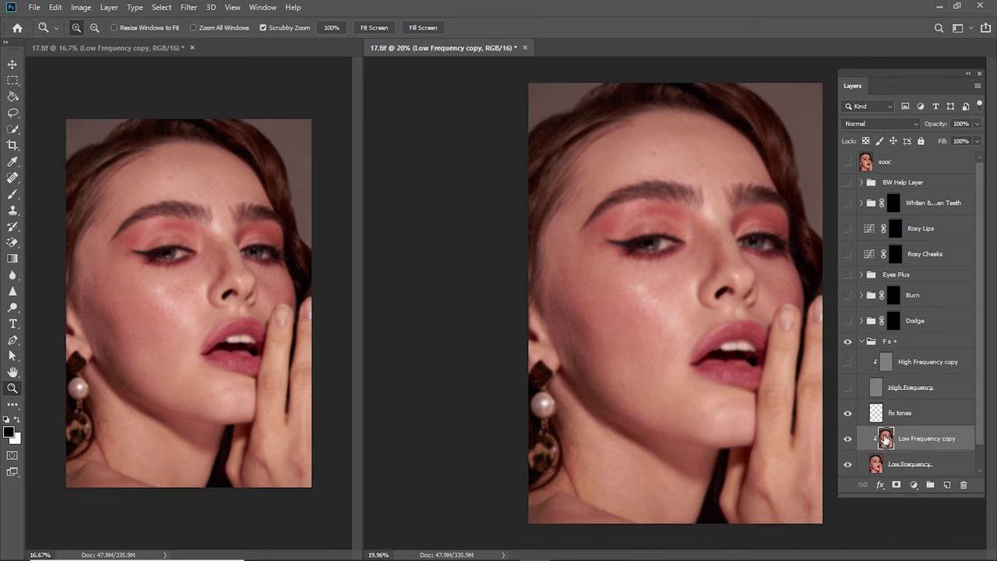
click(702, 201)
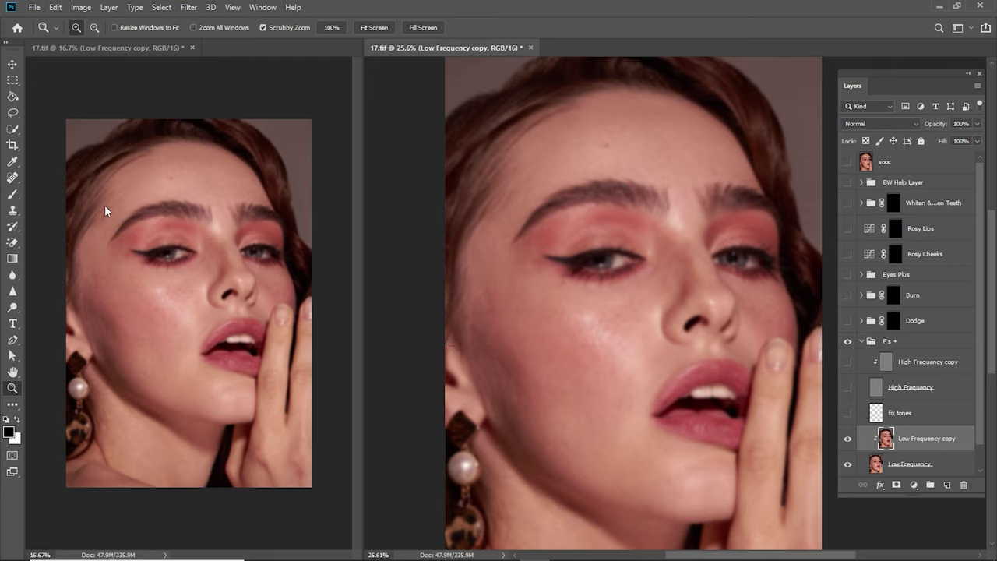
key(b)
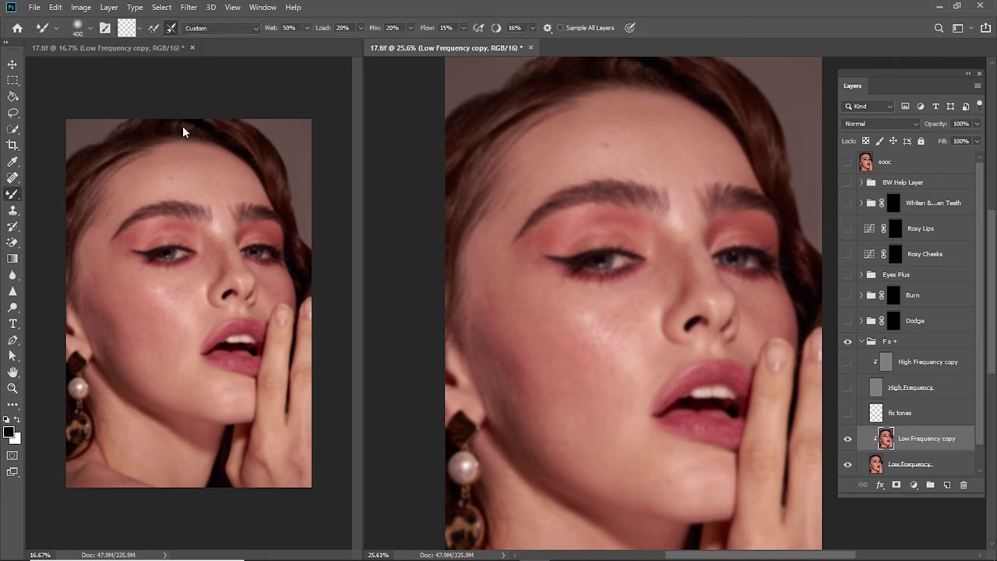
Step: Set Mixer Brush Wet to 15% and blend cheek and forehead tones with brush sizes 200–500
text(15)
key(Tab)
key(Tab)
key(bracketright)
key(bracketright)
key(bracketleft)
key(bracketleft)
key(bracketright)
key(bracketright)
key(bracketleft)
key(bracketleft)
key(bracketright)
key(bracketright)
key(bracketright)
key(bracketleft)
key(bracketleft)
key(bracketright)
key(bracketright)
key(bracketleft)
key(bracketleft)
key(bracketright)
Step: Blend uneven tones on the chin and lower face with a 200–400 Mixer Brush
click(848, 183)
drag(717, 313, 709, 297)
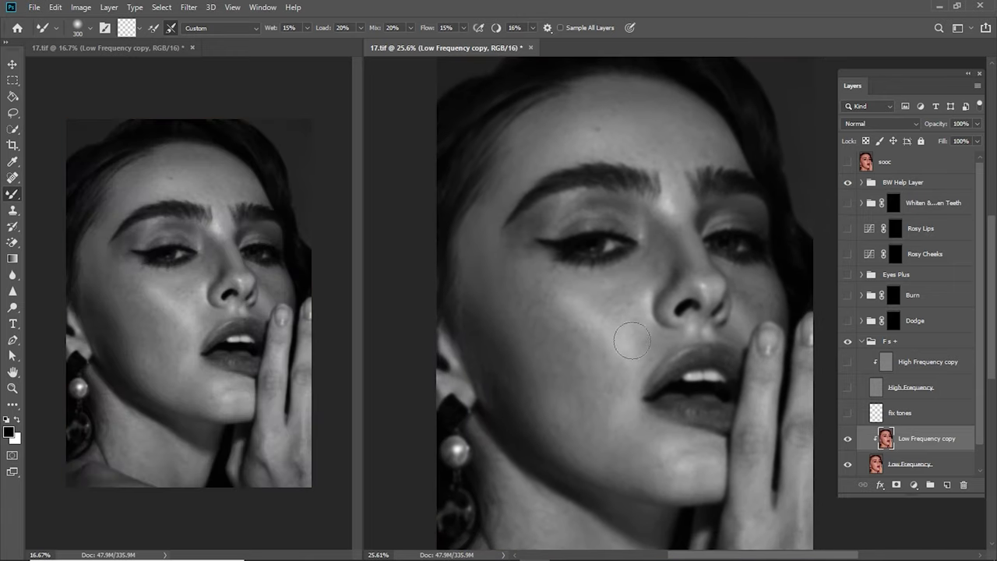
key(bracketleft)
drag(676, 458, 629, 423)
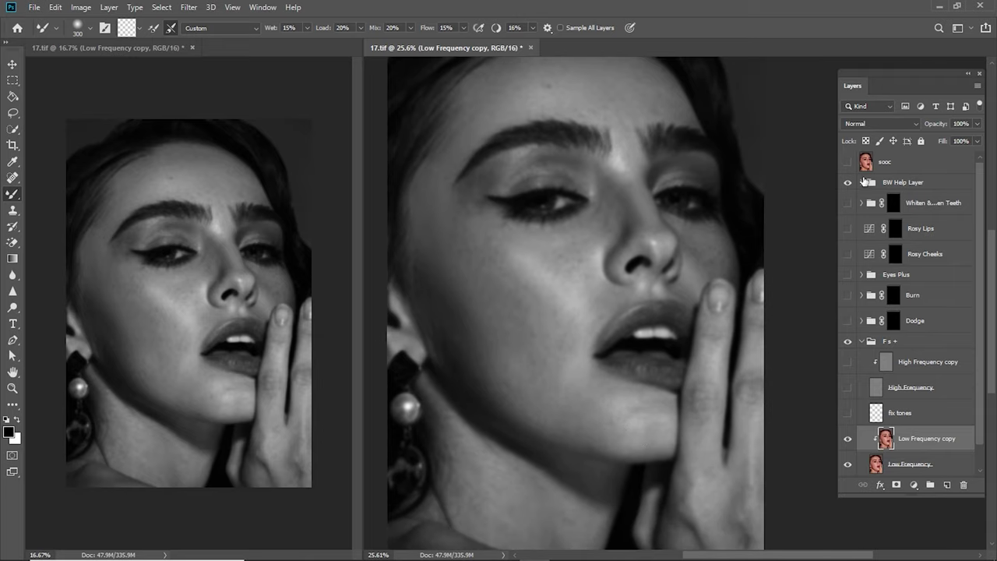
click(848, 182)
mouse_move(644, 413)
mouse_down()
mouse_move(629, 427)
mouse_move(657, 423)
mouse_move(612, 416)
mouse_move(649, 433)
mouse_move(597, 412)
mouse_move(552, 422)
mouse_up()
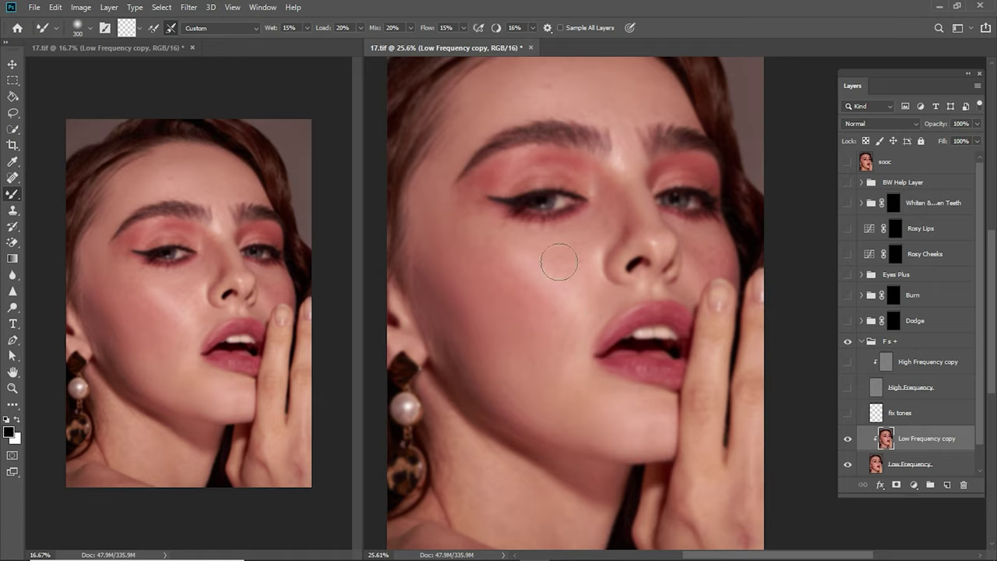
scroll(545, 340, down, 2)
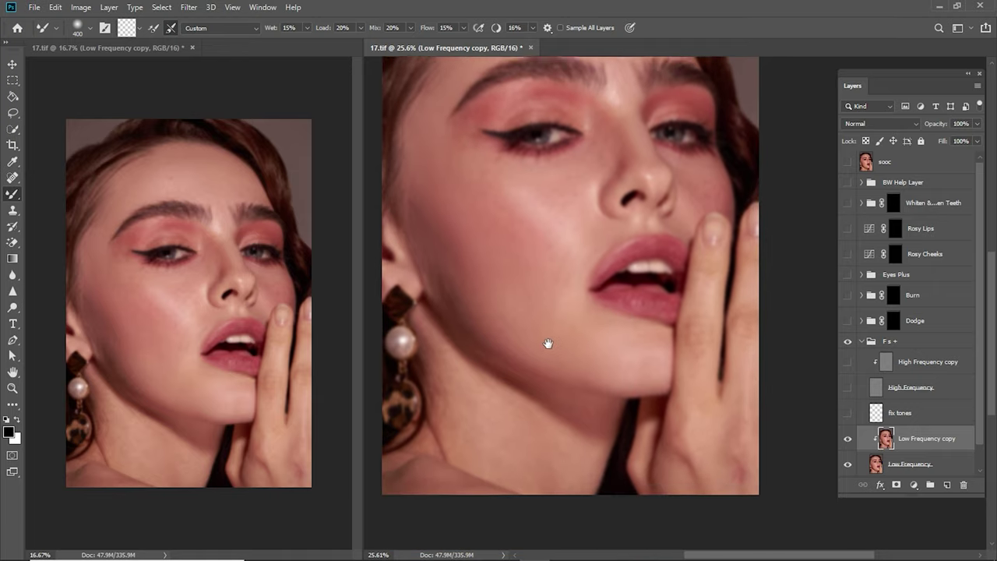
scroll(545, 341, down, 3)
key(bracketleft)
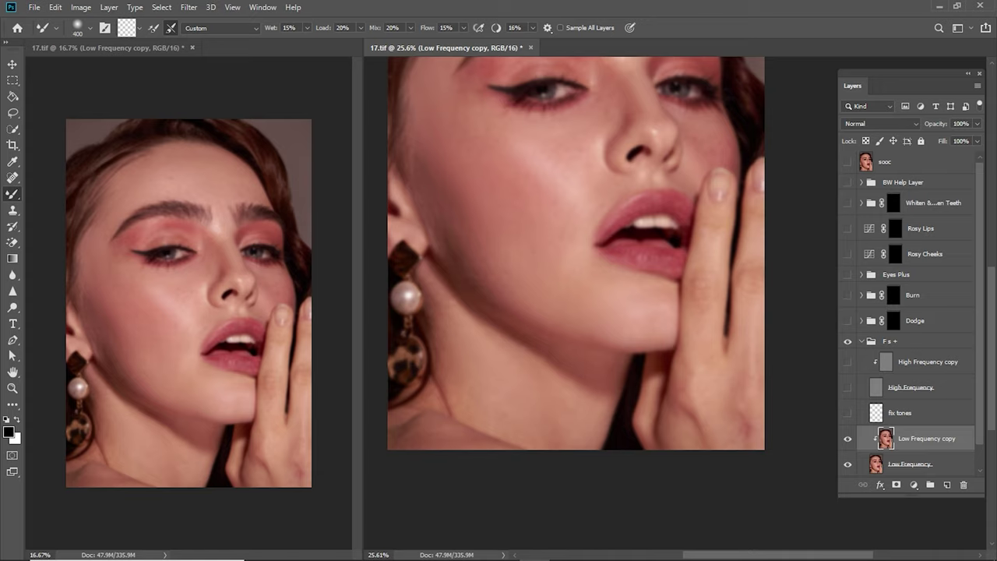
key(bracketleft)
key(bracketright)
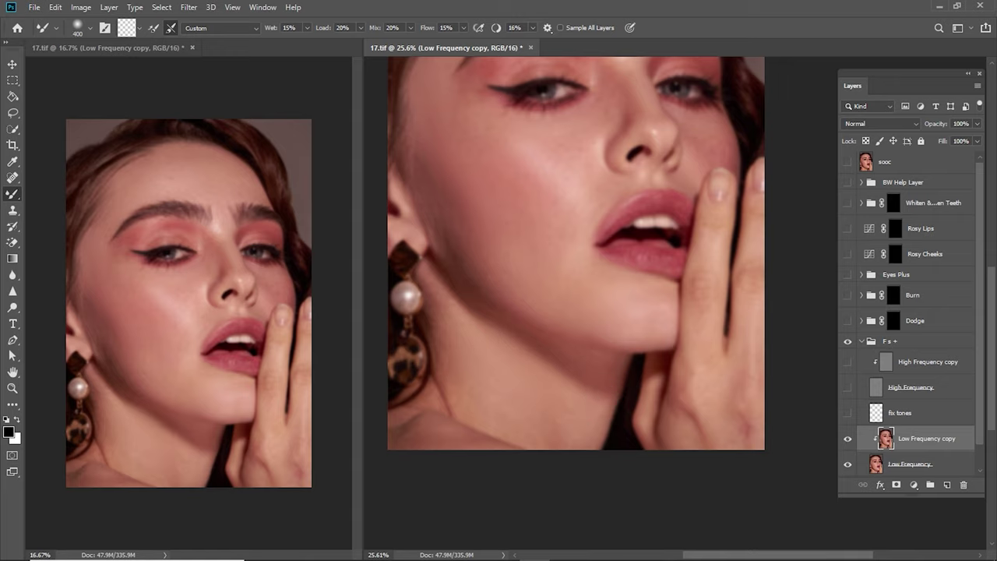
key(bracketleft)
key(bracketleft)
key(bracketleft)
key(bracketleft)
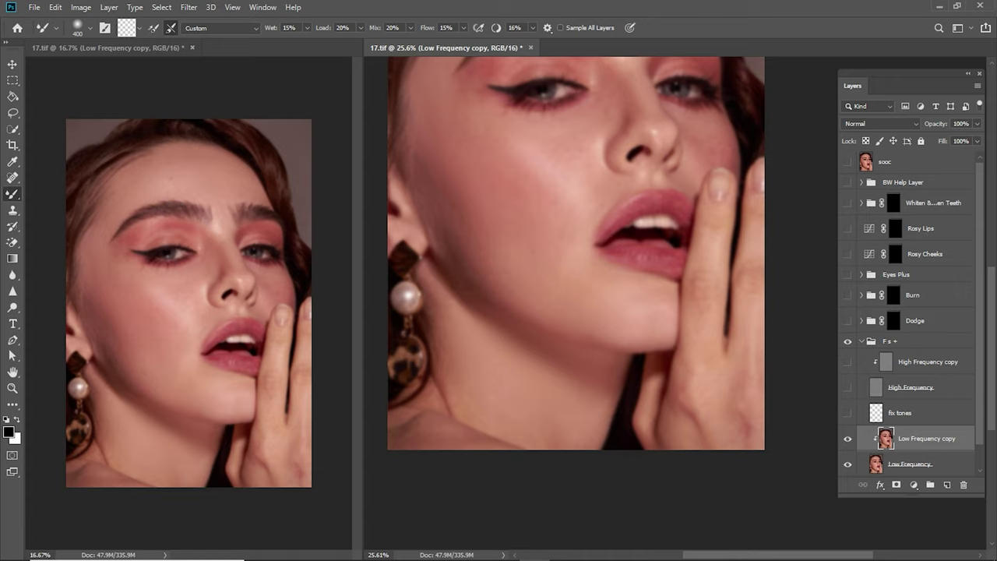
key(bracketleft)
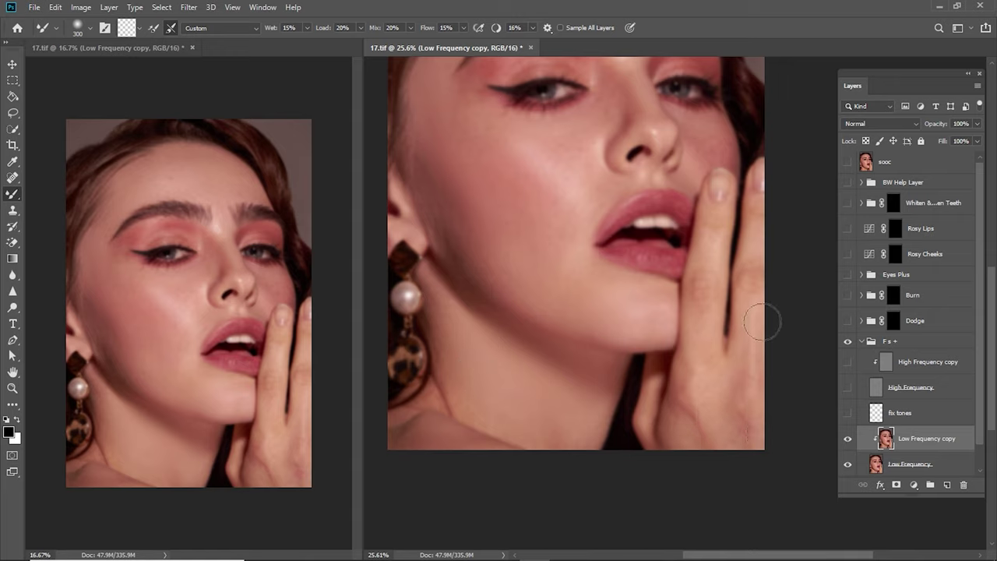
key(bracketleft)
key(bracketleft)
key(bracketright)
key(bracketright)
key(bracketleft)
key(bracketleft)
key(bracketleft)
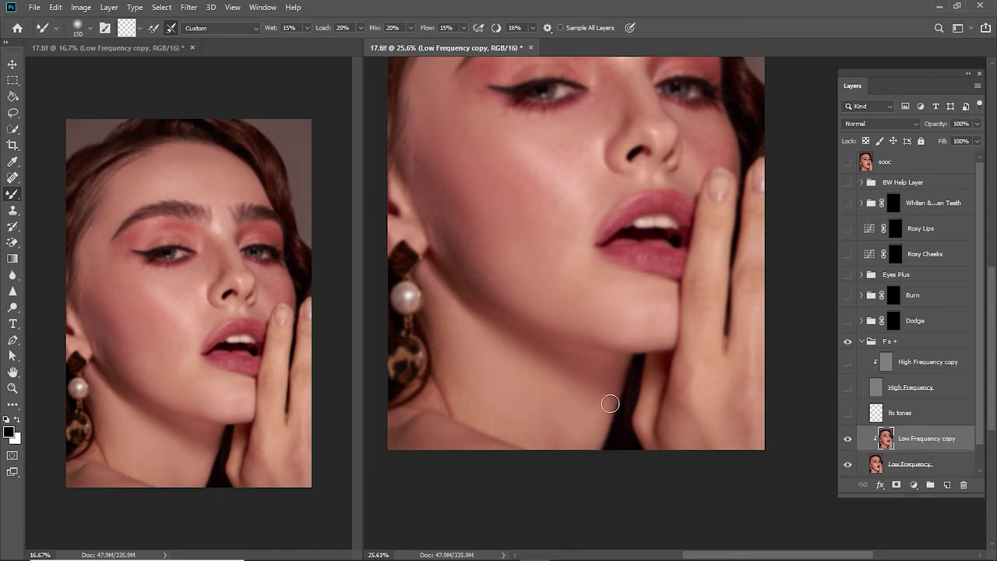
key(bracketright)
key(bracketright)
key(bracketright)
Step: Blend tones around the brows, eyelid, lip, cheek and chin, then show both High Frequency layers
drag(533, 277, 517, 314)
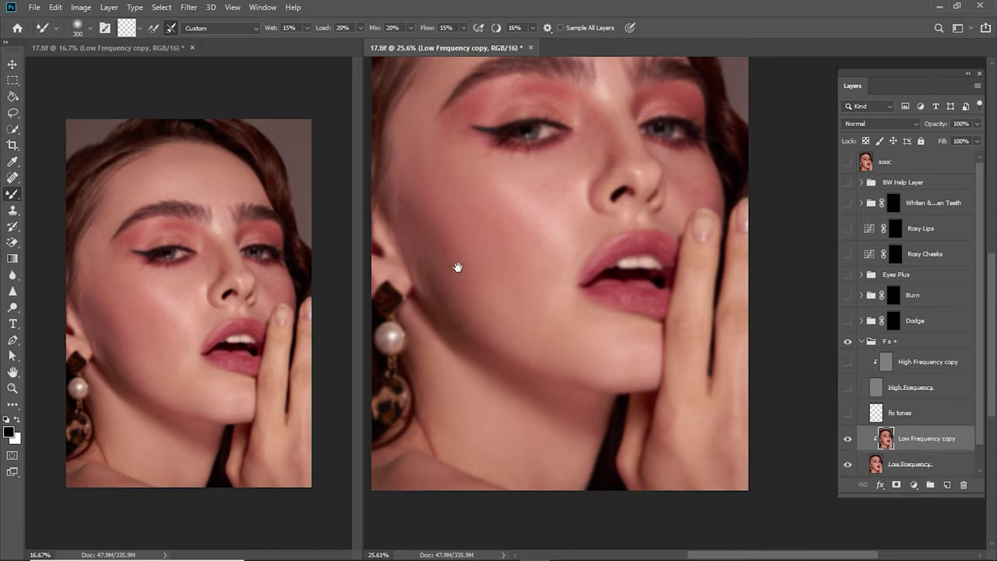
drag(456, 270, 515, 335)
key(bracketright)
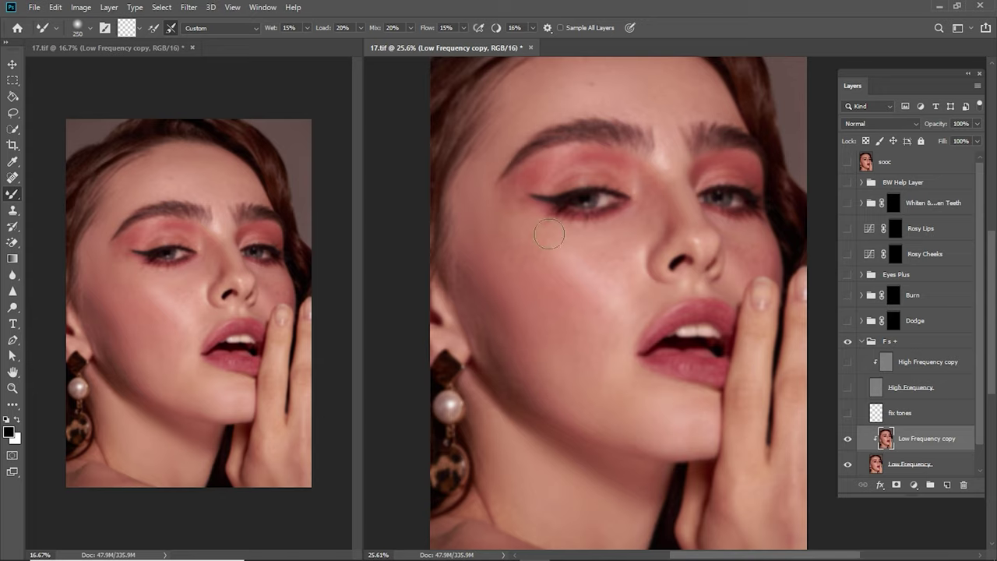
key(bracketleft)
key(bracketright)
key(bracketright)
key(bracketright)
key(bracketleft)
key(bracketleft)
key(bracketright)
key(bracketleft)
key(bracketright)
key(bracketright)
key(bracketright)
key(bracketright)
key(bracketleft)
key(bracketleft)
key(bracketright)
scroll(616, 206, up, 2)
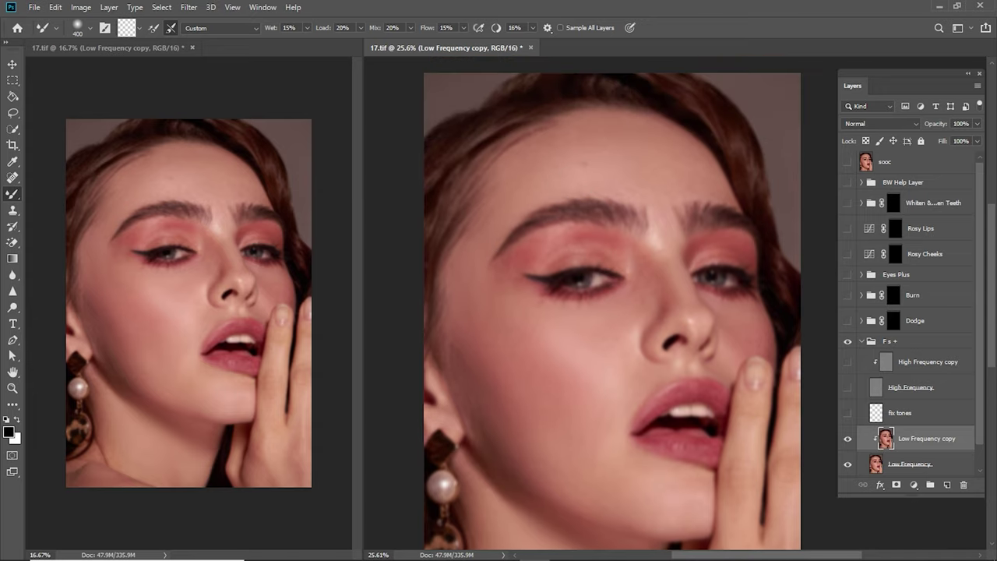
drag(848, 387, 847, 361)
Step: Toggle Low Frequency copy to compare before and after, zoomed in on the cheek
click(851, 440)
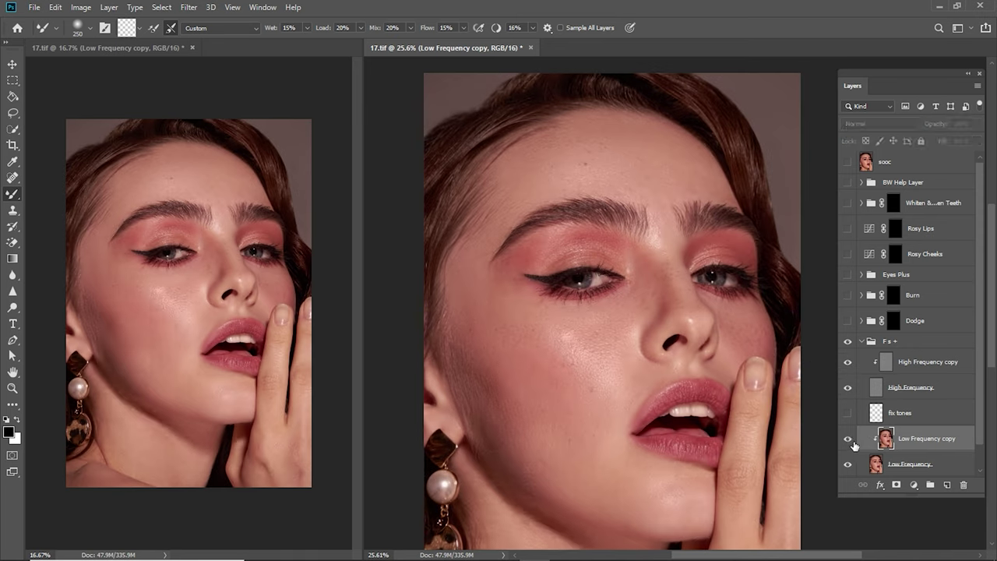
click(851, 441)
click(849, 440)
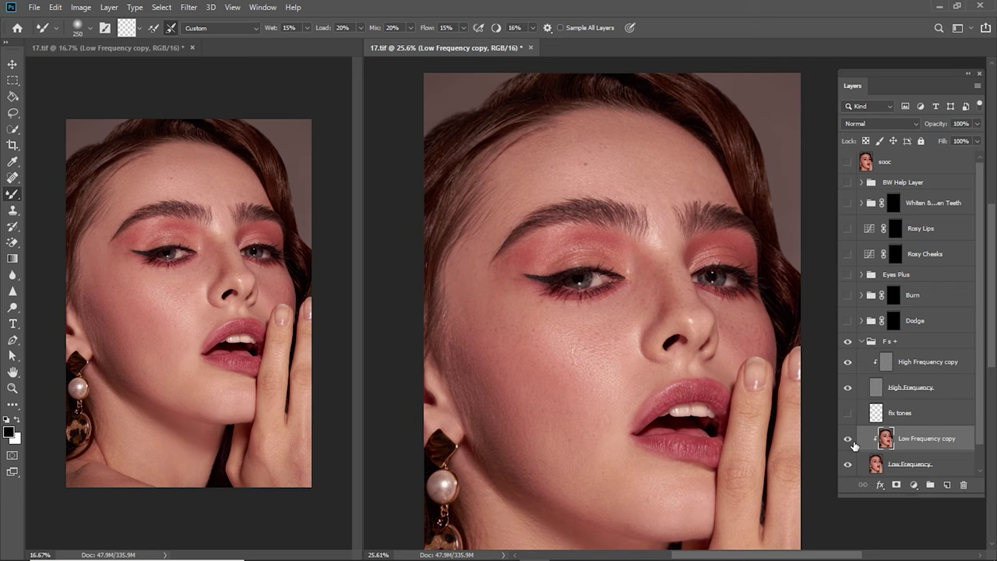
key(z)
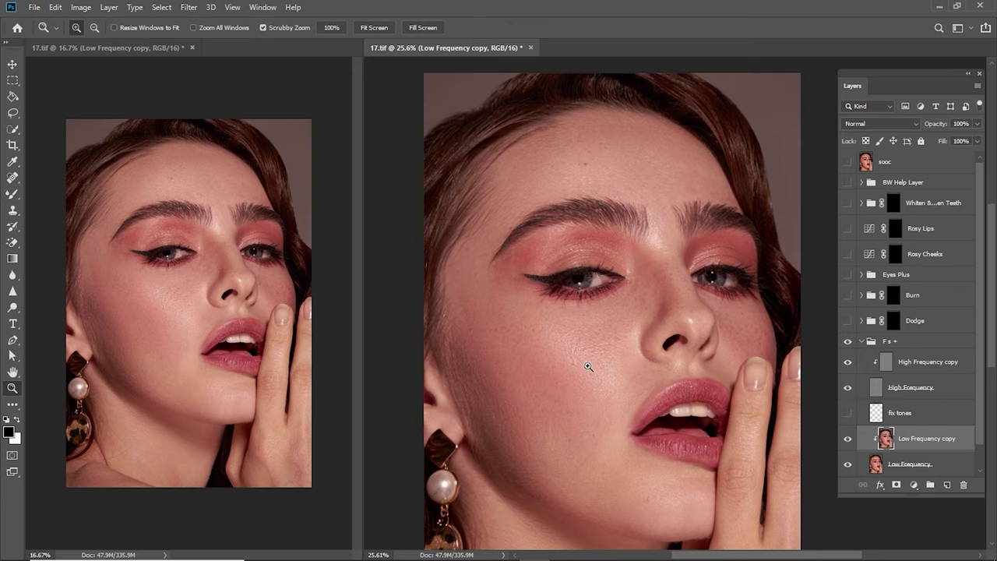
drag(590, 301, 682, 360)
key(b)
scroll(667, 340, down, 2)
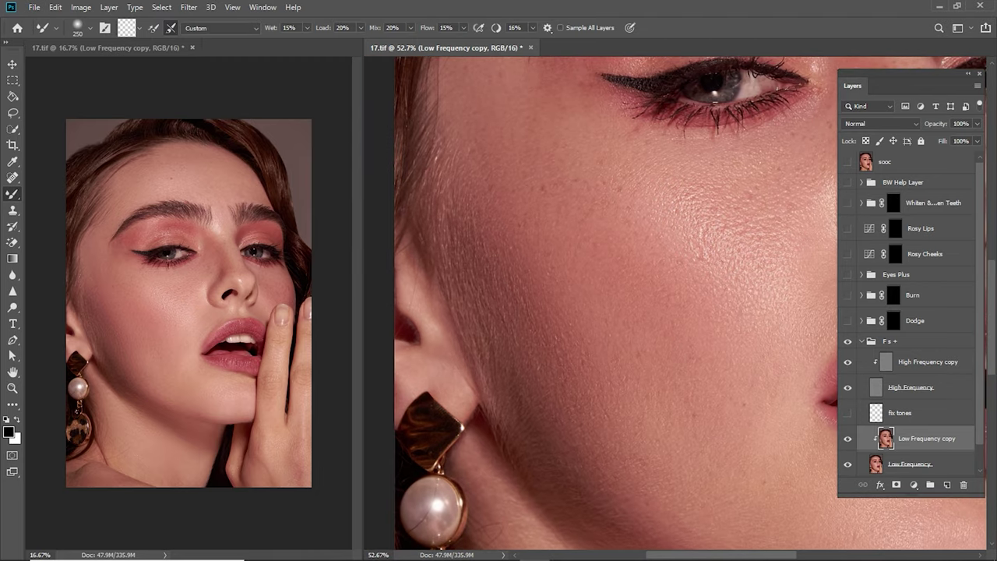
Step: Compare before and after across the whole face, then hide both High Frequency layers
click(852, 445)
click(849, 440)
drag(699, 363, 628, 409)
click(848, 439)
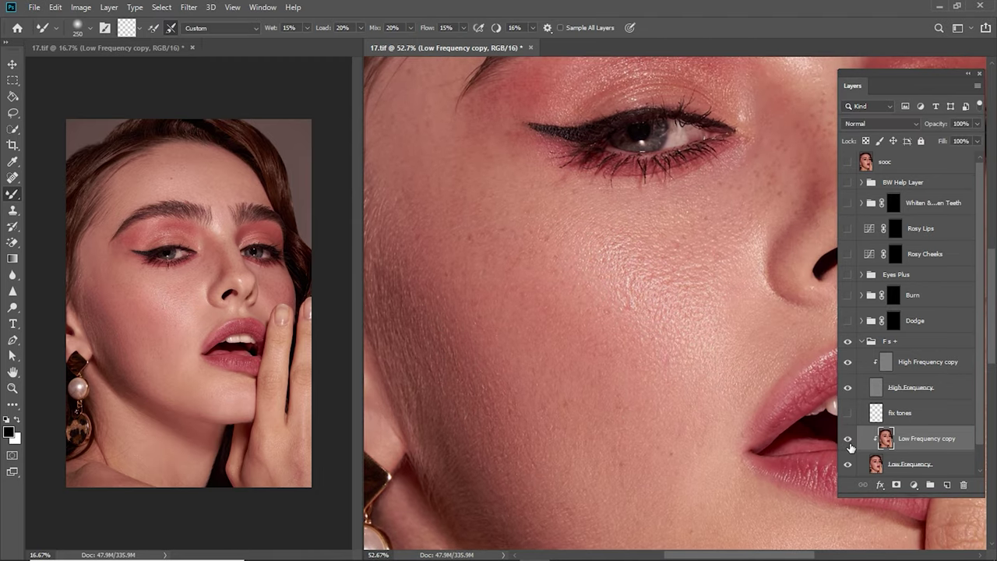
click(848, 439)
key(ctrl+0)
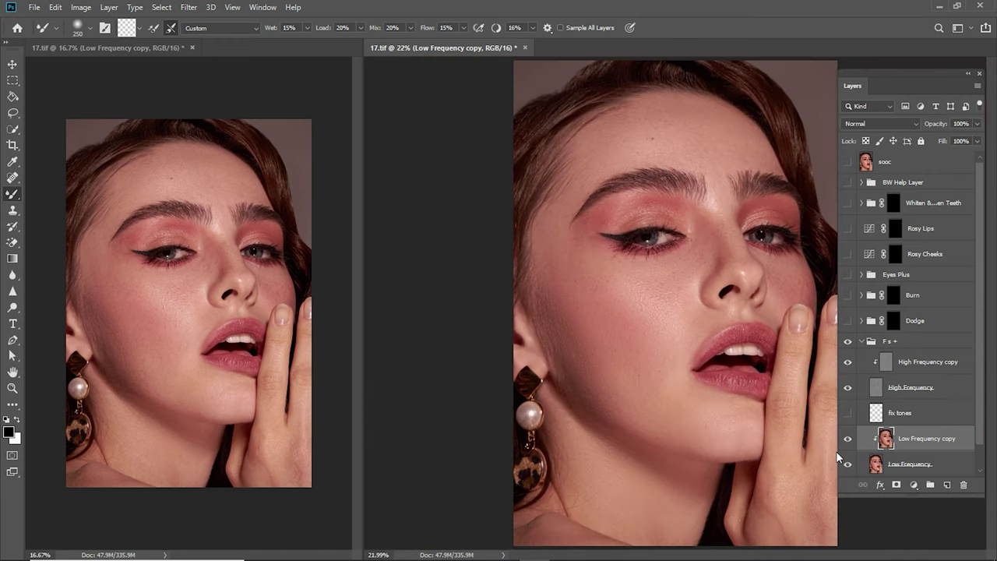
click(849, 439)
click(848, 439)
click(848, 439)
click(848, 439)
click(904, 417)
click(848, 387)
Step: Show and select the fix tones layer and sample a pink skin colour from the face
click(848, 361)
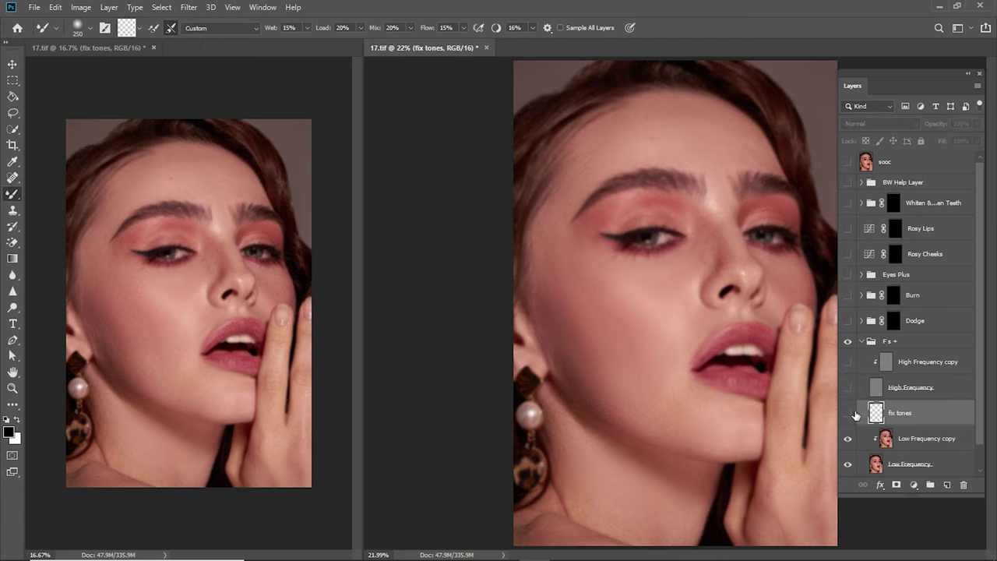
click(848, 413)
key(i)
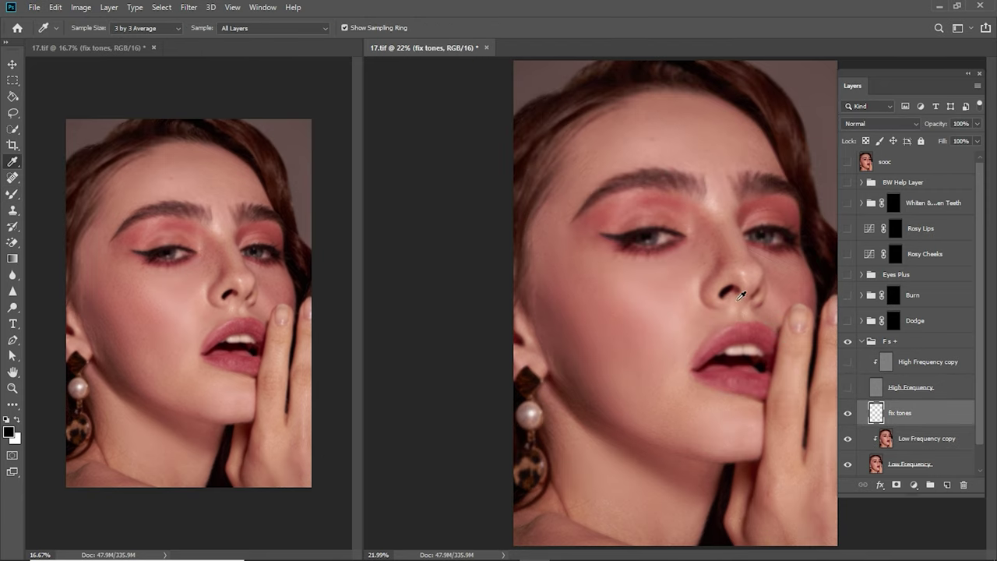
click(717, 207)
key(b)
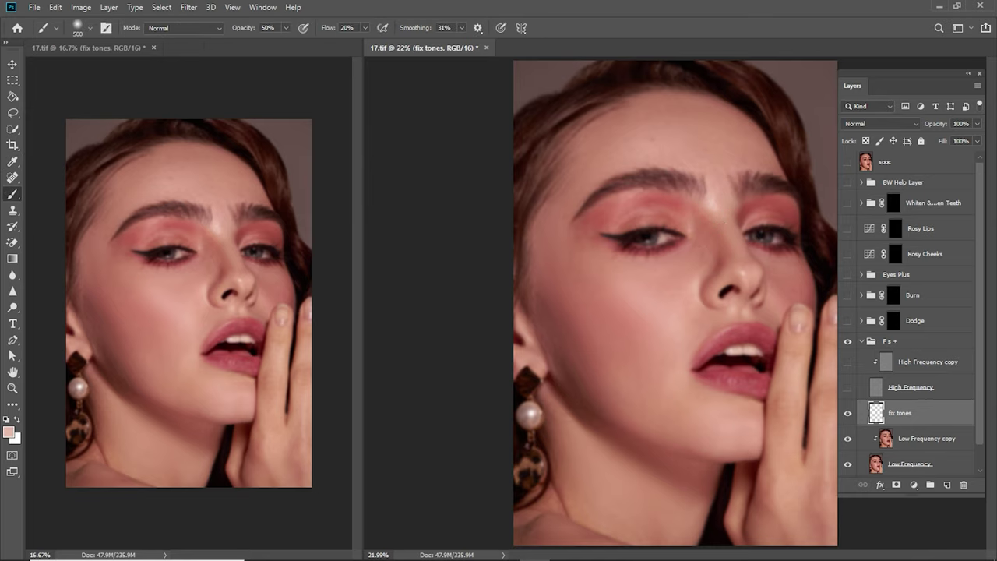
Step: Set the brush to 10% opacity, 15% flow and 45% smoothing, and turn on the BW Help Layer
drag(259, 32, 251, 32)
key(Return)
click(331, 30)
text(15)
key(Return)
click(430, 32)
key(Return)
click(848, 181)
key(bracketleft)
key(bracketleft)
key(bracketleft)
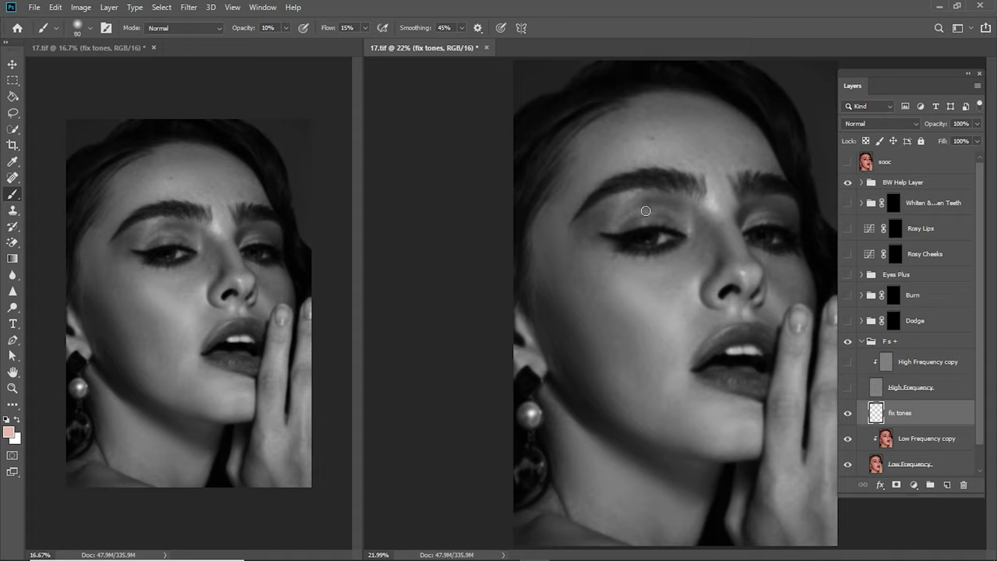
Step: Paint soft skin-tone strokes between the brows, over the eyelid and onto the forehead
key(bracketright)
key(bracketright)
drag(672, 211, 683, 209)
key(bracketright)
key(bracketright)
key(bracketright)
drag(597, 236, 625, 221)
key(bracketright)
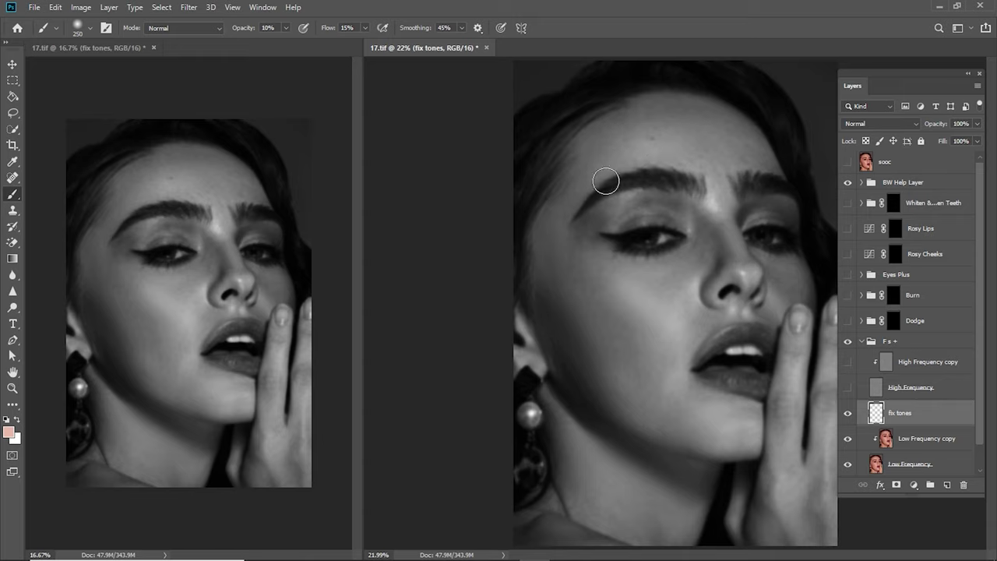
drag(719, 137, 690, 127)
key(bracketleft)
key(bracketleft)
key(bracketleft)
Step: Zoom in around the nose and paint finer cheek strokes with brush sizes 60–150
drag(708, 252, 703, 295)
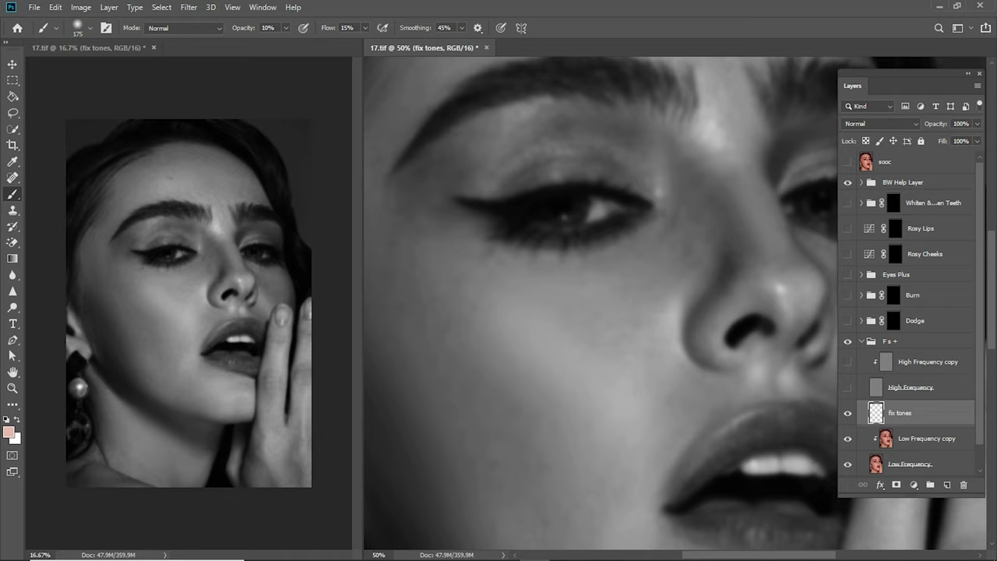
key(bracketleft)
key(bracketleft)
key(bracketleft)
key(bracketleft)
key(bracketleft)
key(bracketleft)
key(bracketleft)
key(bracketleft)
key(bracketright)
key(bracketright)
key(bracketright)
key(bracketright)
key(bracketright)
key(bracketleft)
key(bracketleft)
key(bracketright)
key(bracketright)
key(bracketright)
drag(663, 397, 642, 331)
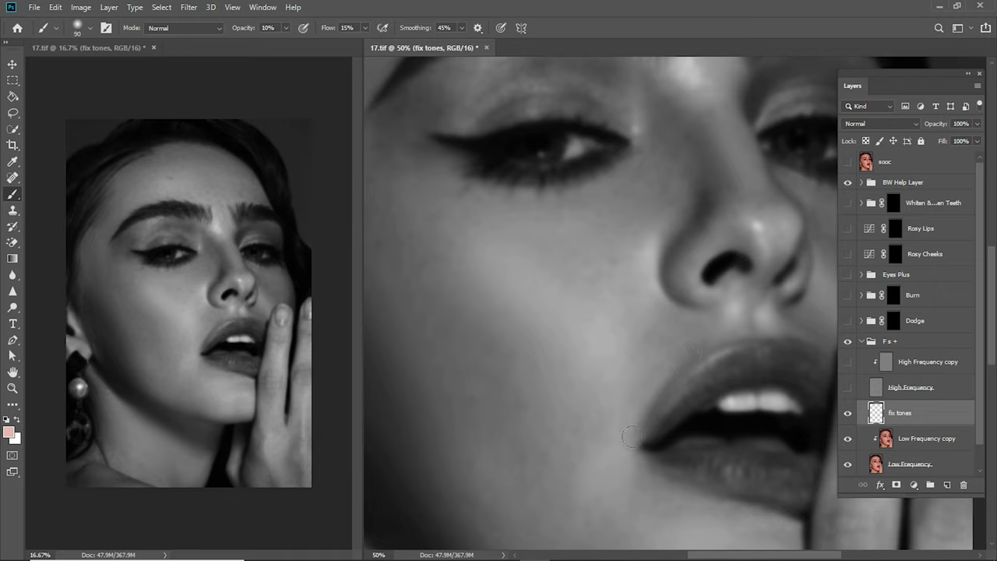
key(bracketright)
Step: View the portrait in colour with both High Frequency layers, toggling fix tones to compare
click(851, 187)
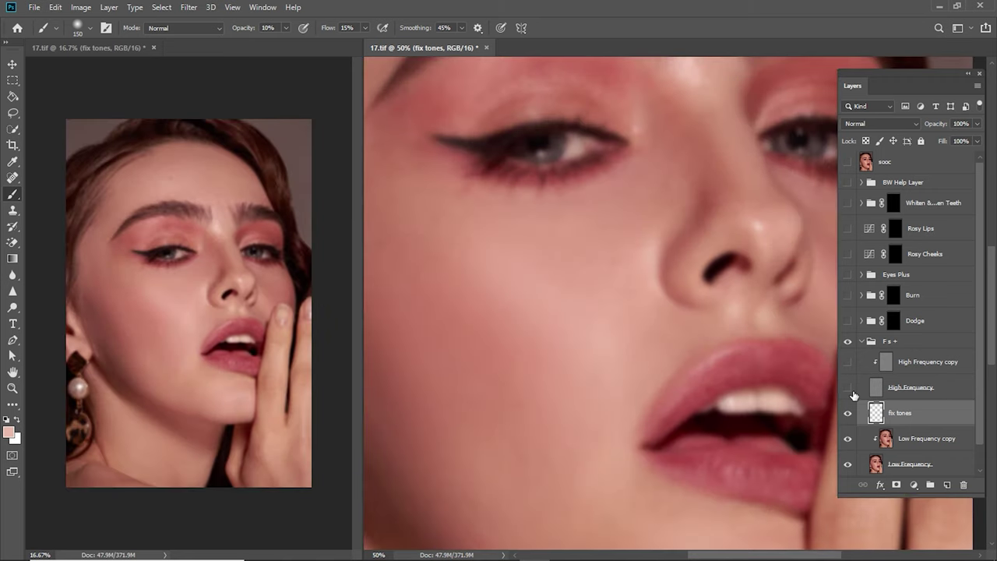
click(847, 387)
click(848, 361)
click(851, 415)
click(849, 414)
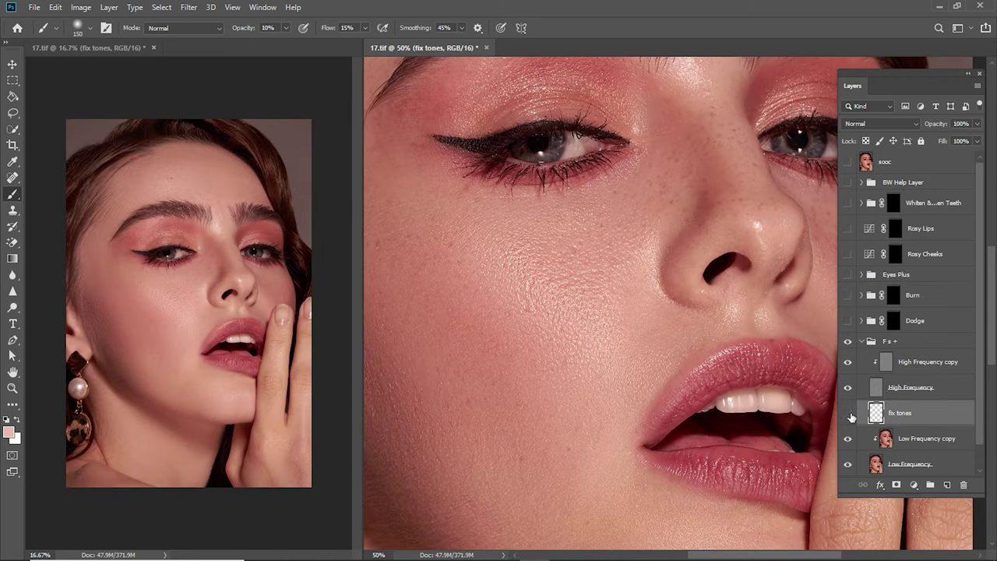
click(849, 415)
Step: Restore the BW Help view, hide both High Frequency layers, and set the brush to 60
click(847, 183)
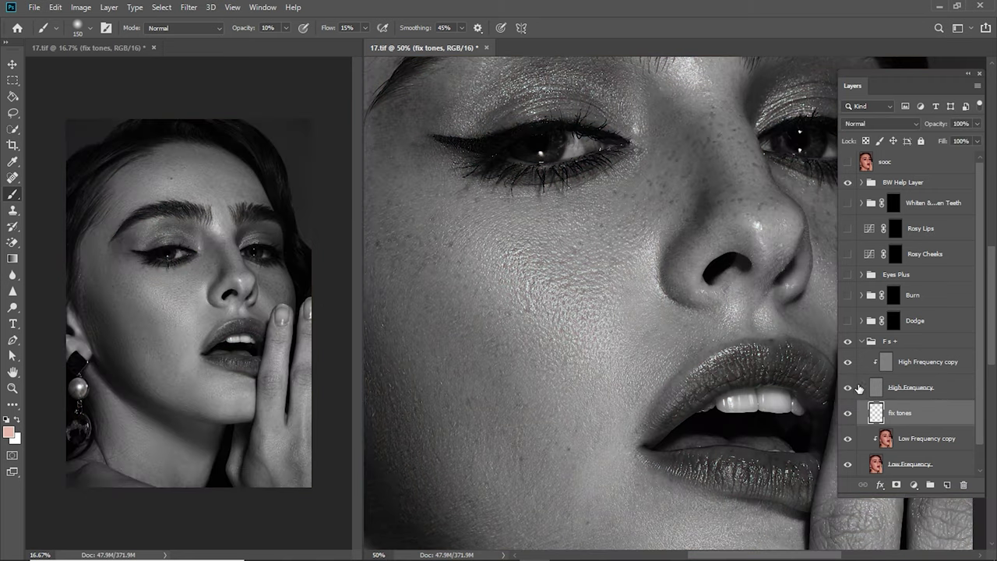
click(848, 387)
click(848, 362)
key(bracketleft)
key(bracketleft)
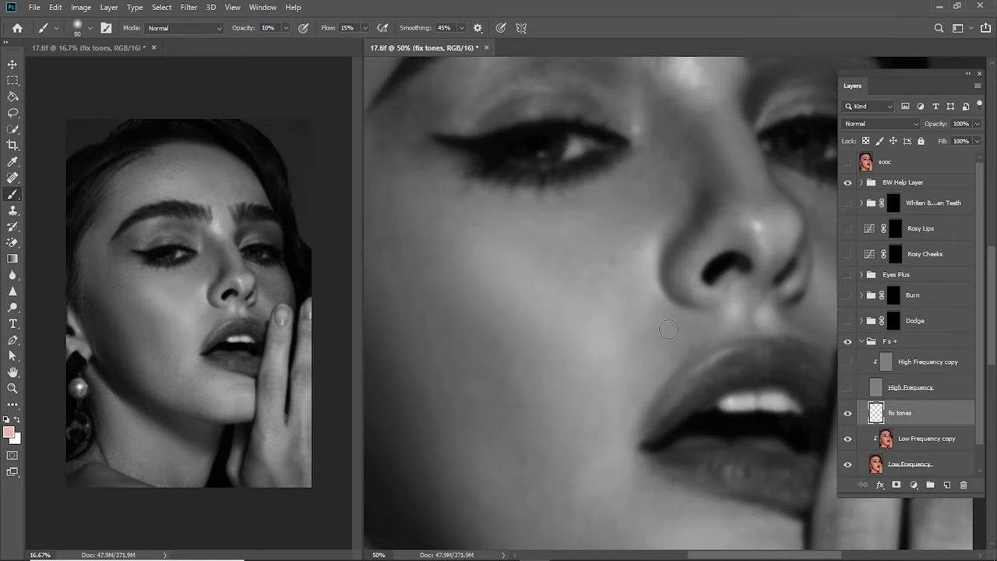
key(bracketright)
key(bracketleft)
key(bracketleft)
Step: Paint soft tone strokes around the nose, resizing the brush between 70 and 125
scroll(678, 355, right, 5)
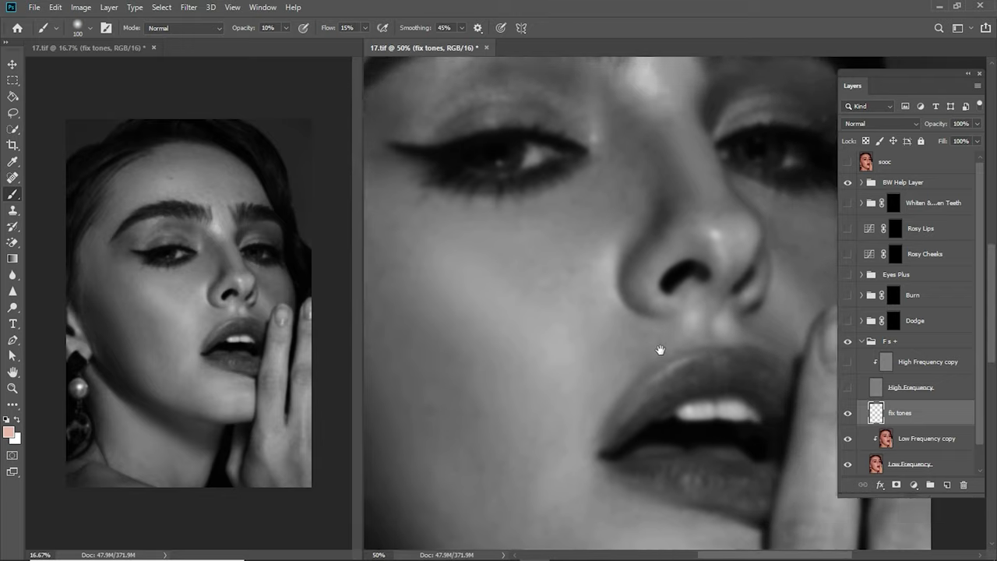
scroll(670, 350, up, 2)
key(bracketleft)
key(bracketleft)
key(bracketleft)
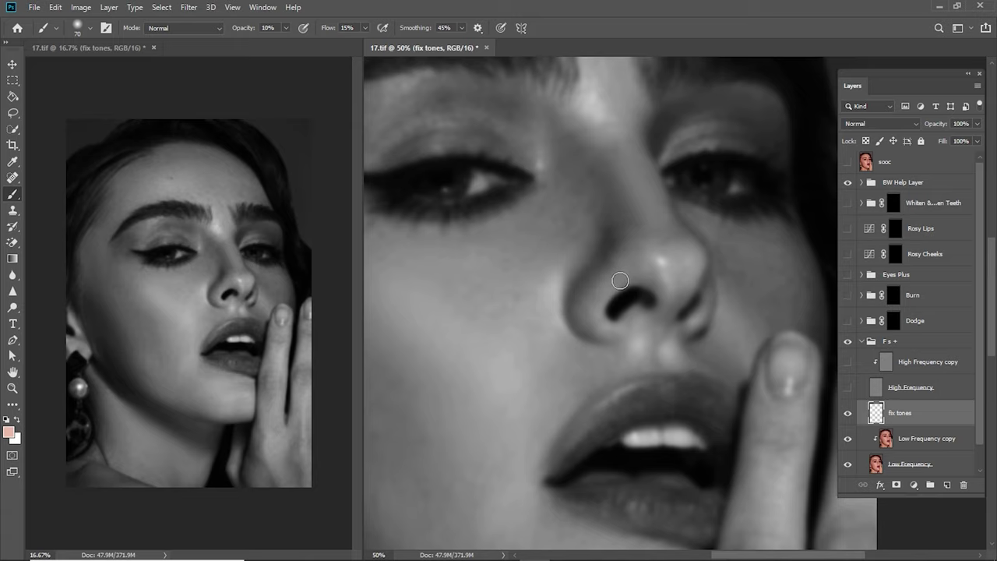
key(bracketright)
scroll(620, 311, up, 2)
key(bracketright)
key(bracketright)
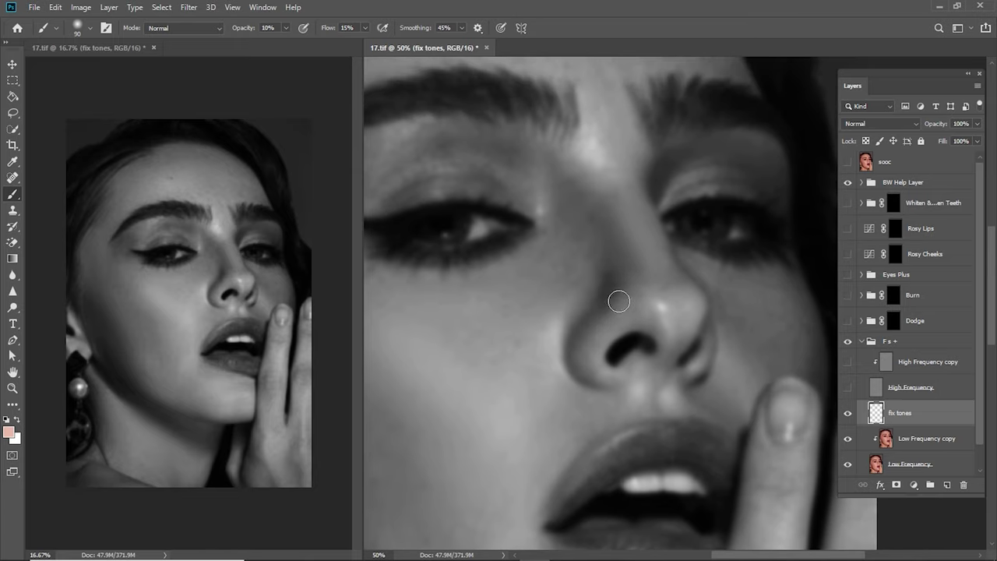
scroll(616, 303, up, 1)
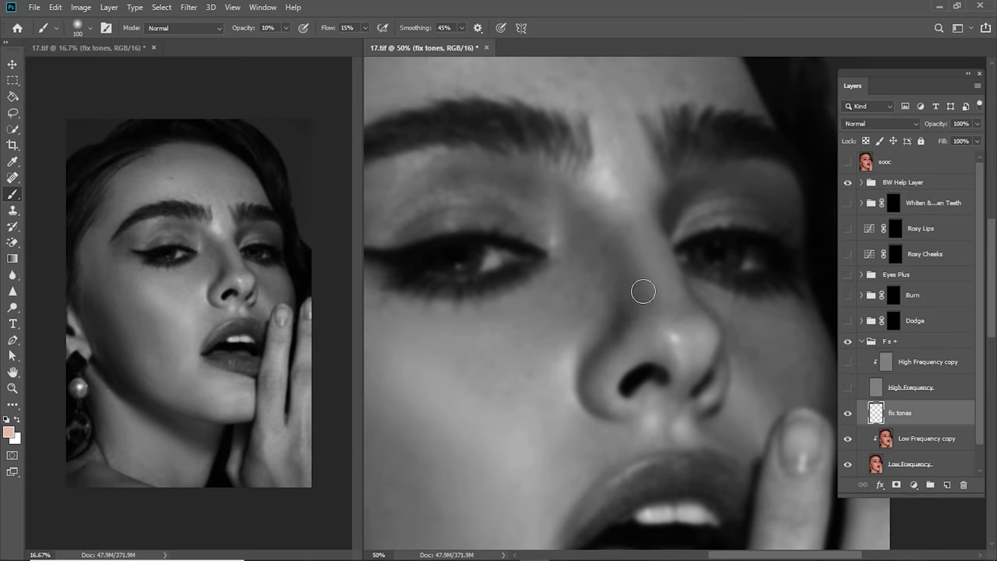
key(bracketright)
Step: Even the tones on the eyebrow and upper eyelid, using brush sizes from 45 to 150
drag(605, 272, 637, 306)
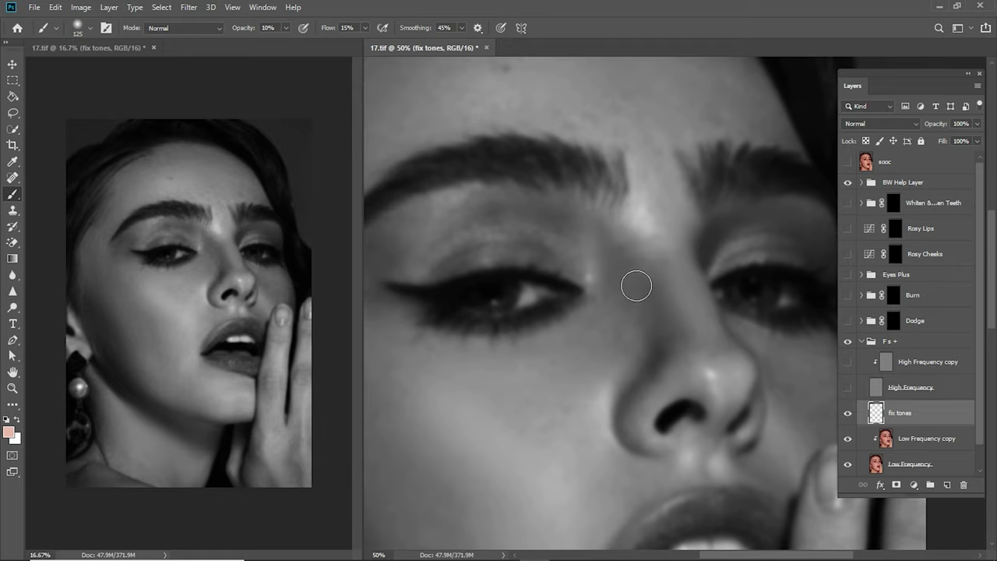
key(bracketright)
drag(653, 269, 747, 283)
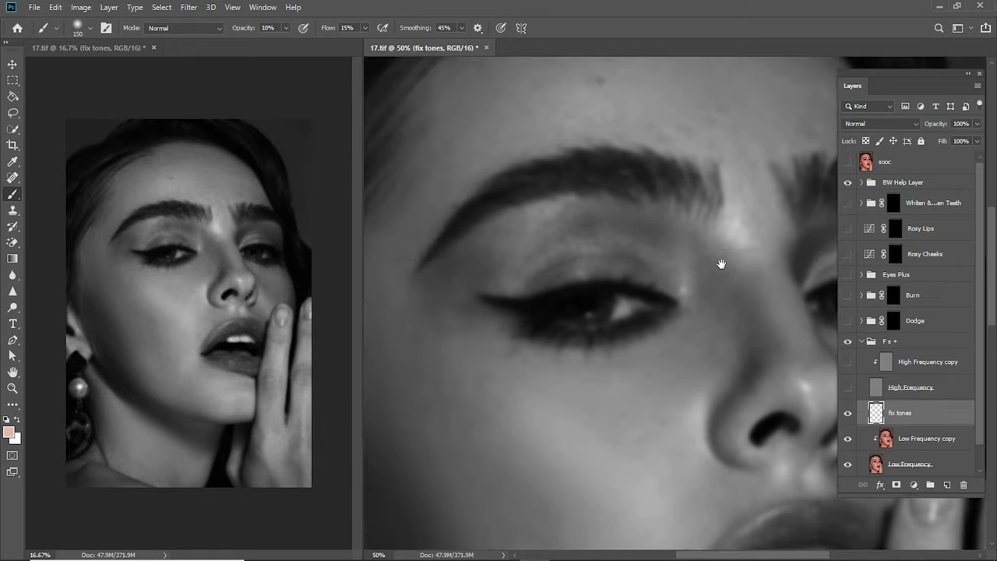
key(bracketleft)
key(bracketleft)
key(bracketleft)
key(bracketright)
key(bracketright)
drag(567, 242, 614, 258)
key(bracketleft)
key(bracketleft)
key(bracketleft)
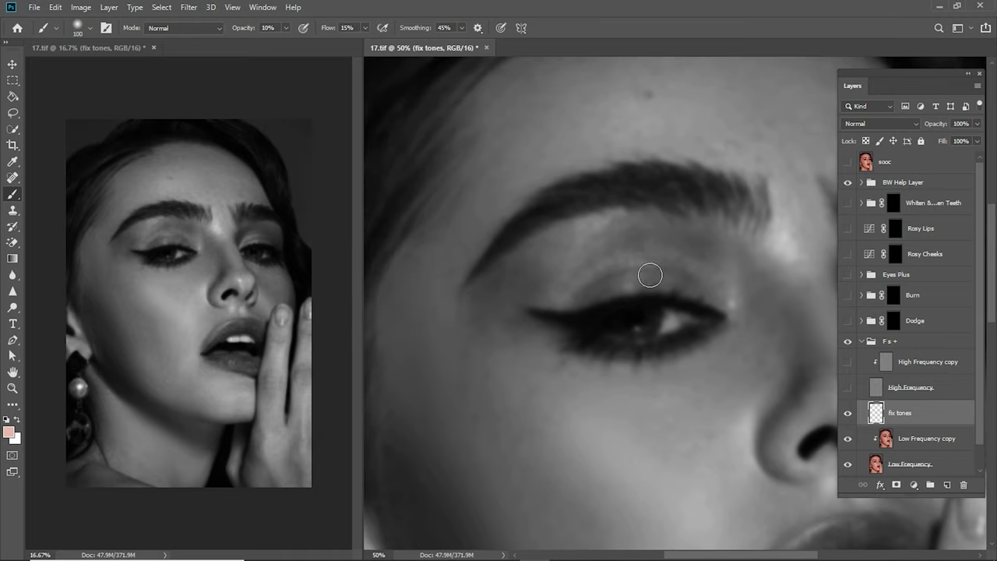
key(bracketleft)
key(bracketleft)
key(bracketleft)
key(bracketright)
key(bracketright)
key(bracketright)
Step: Check the skin in colour with High Frequency texture, then return to BW without texture
click(847, 182)
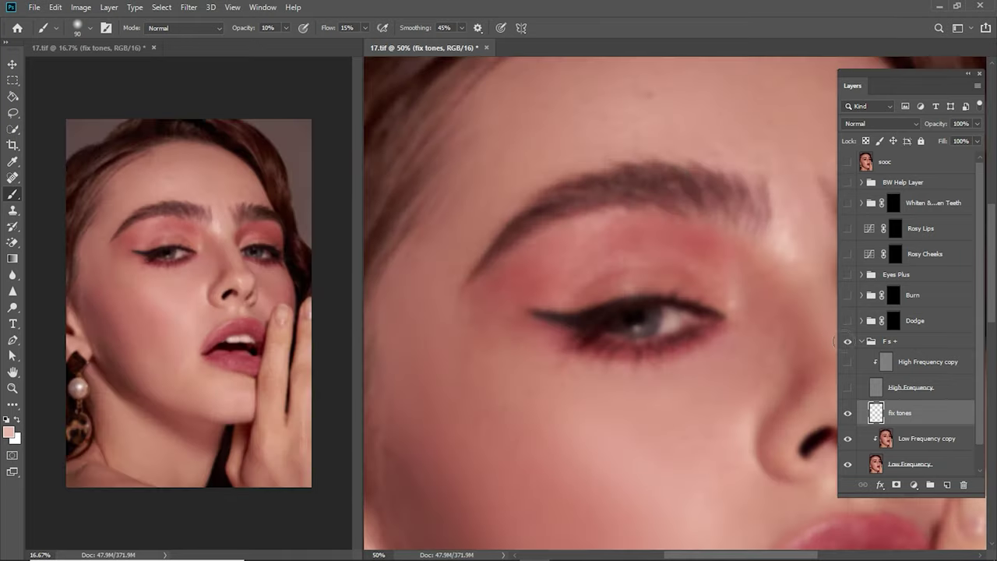
drag(848, 361, 849, 421)
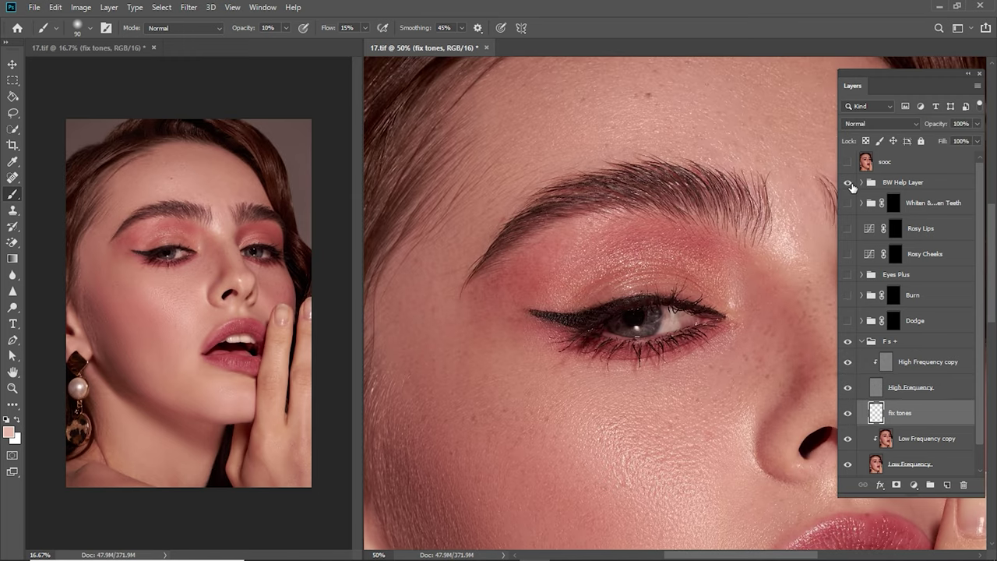
click(847, 182)
drag(848, 361, 847, 387)
Step: Lighten the shadow under the brow with a 70–150 brush, then toggle fix tones to compare
key(bracketleft)
key(bracketleft)
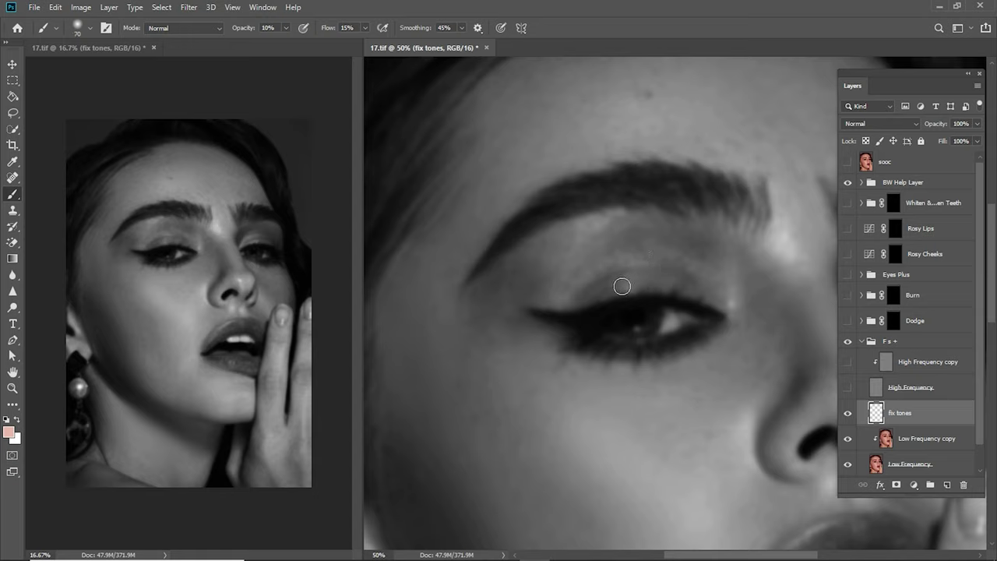
key(bracketleft)
key(bracketleft)
key(bracketleft)
key(bracketright)
key(bracketright)
key(bracketright)
key(bracketright)
key(bracketright)
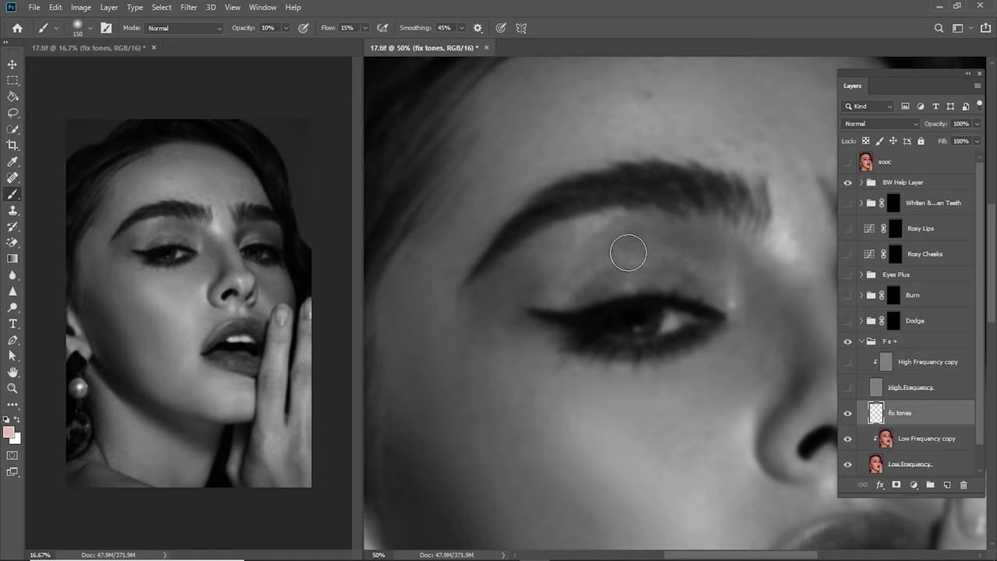
key(bracketright)
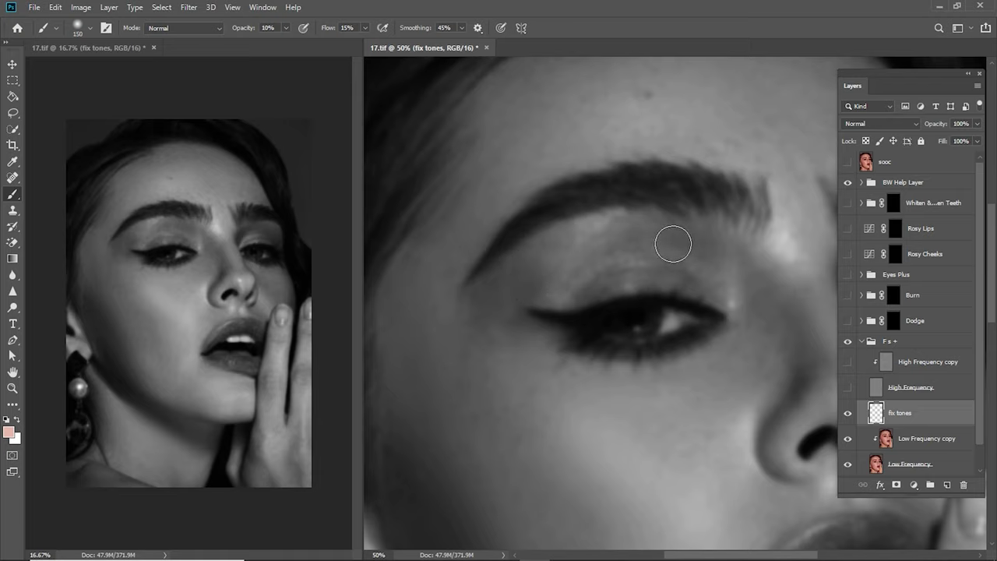
click(848, 414)
click(849, 413)
Step: Even the forehead, eyebrows and eyelid, sizing the brush between 40 and 175
drag(696, 296, 735, 434)
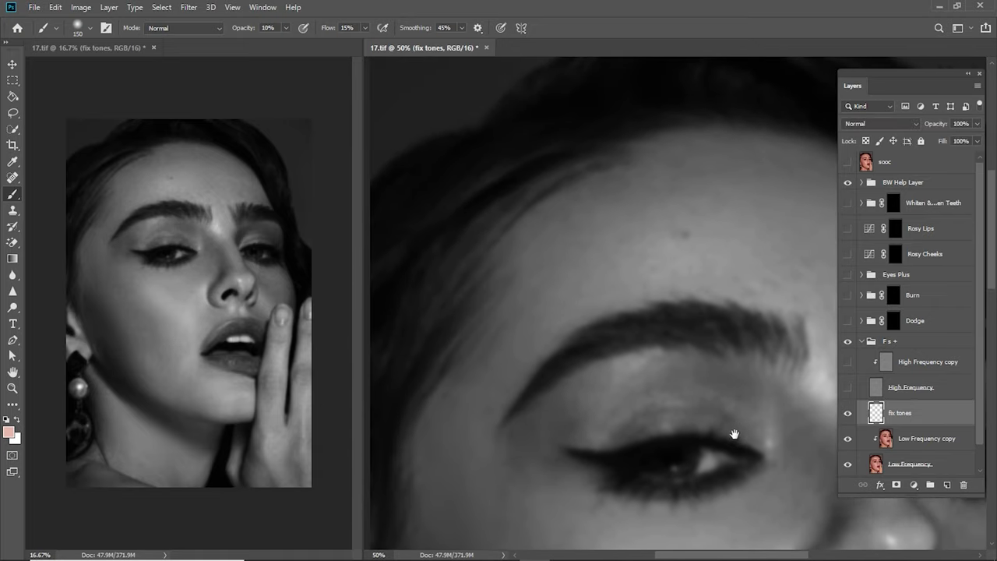
key(bracketright)
key(bracketleft)
drag(656, 256, 540, 271)
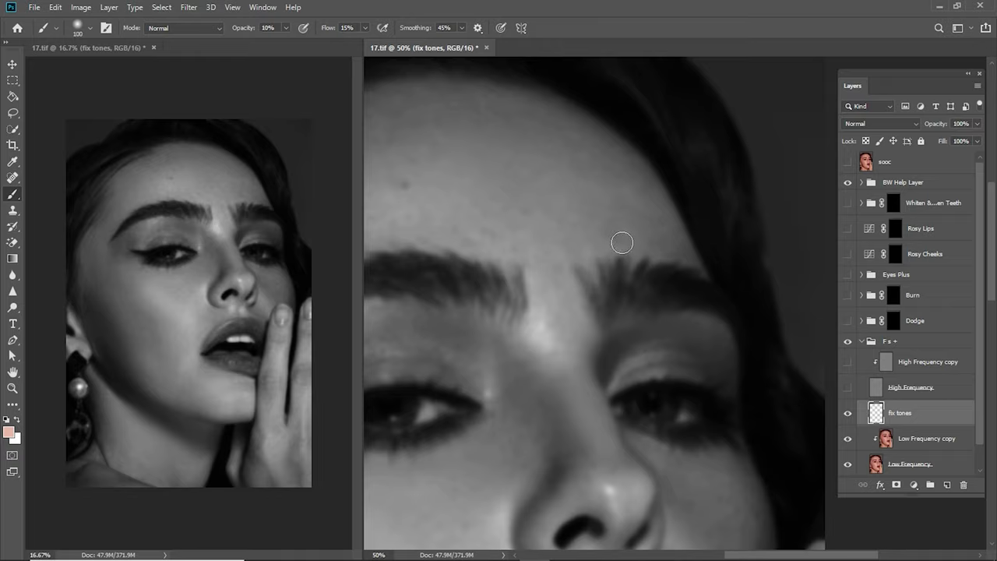
key(bracketright)
key(bracketright)
key(bracketright)
key(bracketright)
key(bracketleft)
key(bracketleft)
key(bracketleft)
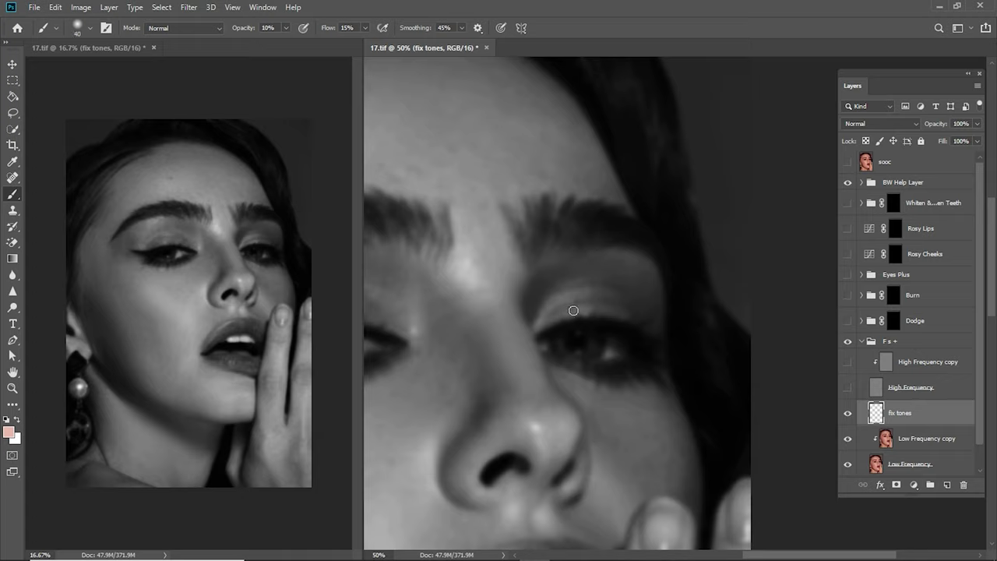
key(bracketright)
key(bracketleft)
key(bracketright)
key(bracketright)
key(bracketright)
Step: Paint the cheek beside the nose and around the lips, then toggle fix tones to compare
key(bracketright)
key(bracketright)
drag(632, 366, 601, 259)
key(bracketright)
key(bracketright)
key(bracketright)
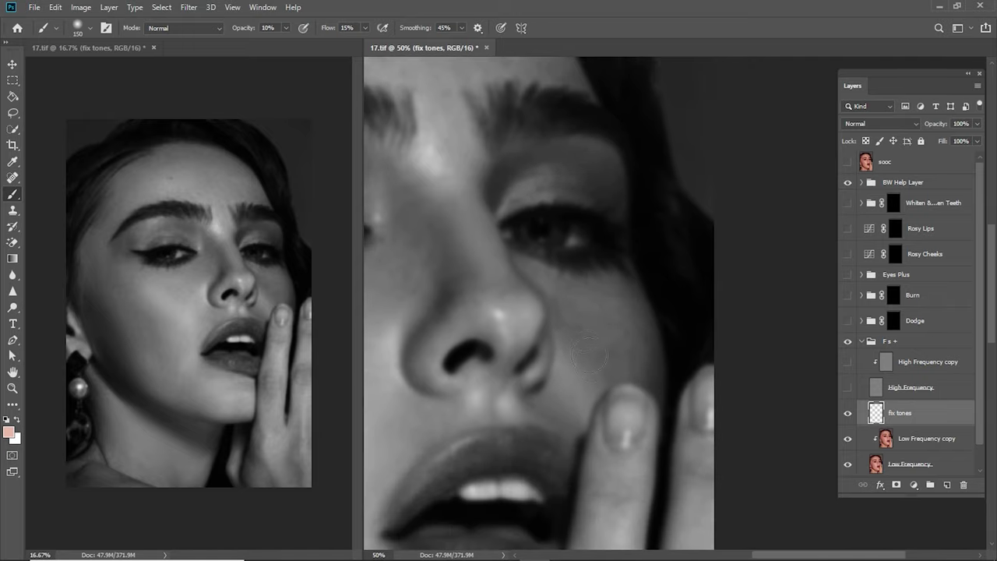
drag(611, 382, 589, 328)
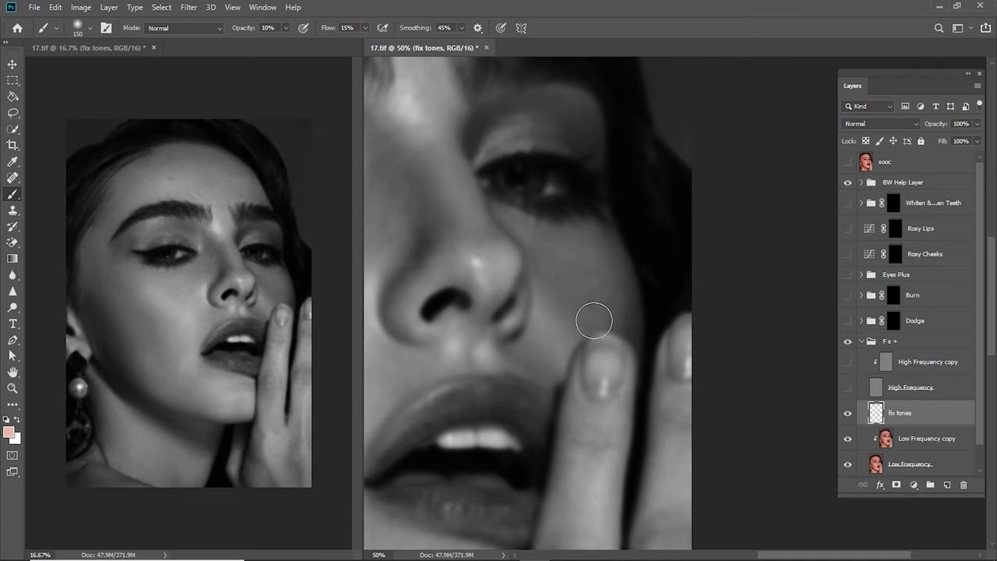
key(bracketleft)
key(bracketleft)
key(bracketleft)
key(bracketleft)
key(bracketleft)
key(bracketright)
key(bracketright)
key(bracketright)
key(bracketright)
key(bracketright)
key(bracketright)
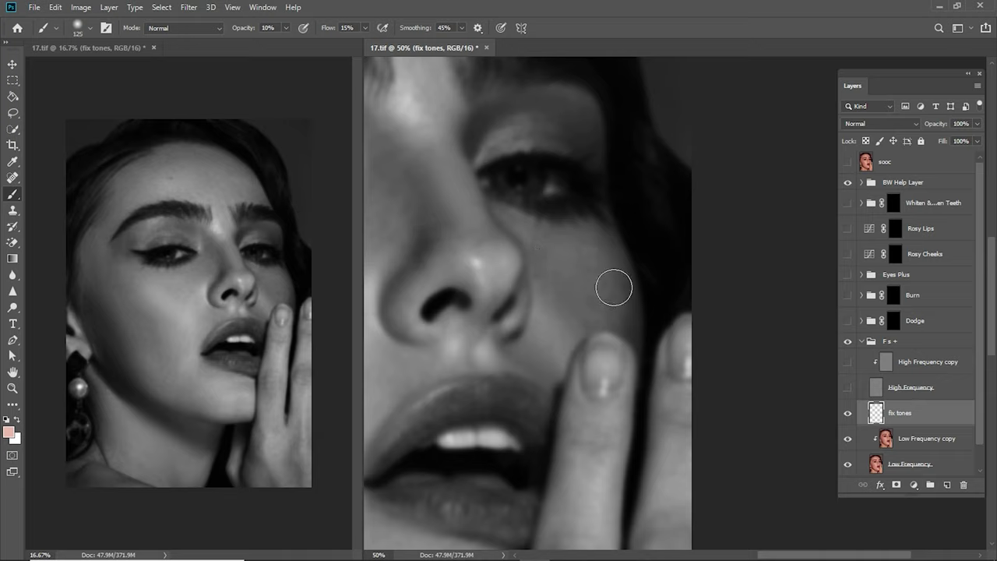
click(848, 413)
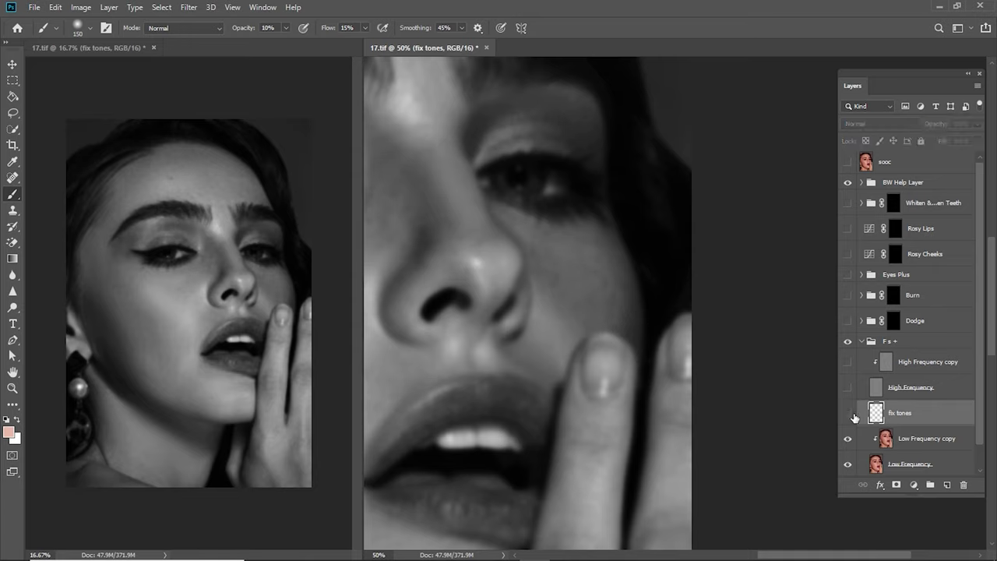
click(848, 413)
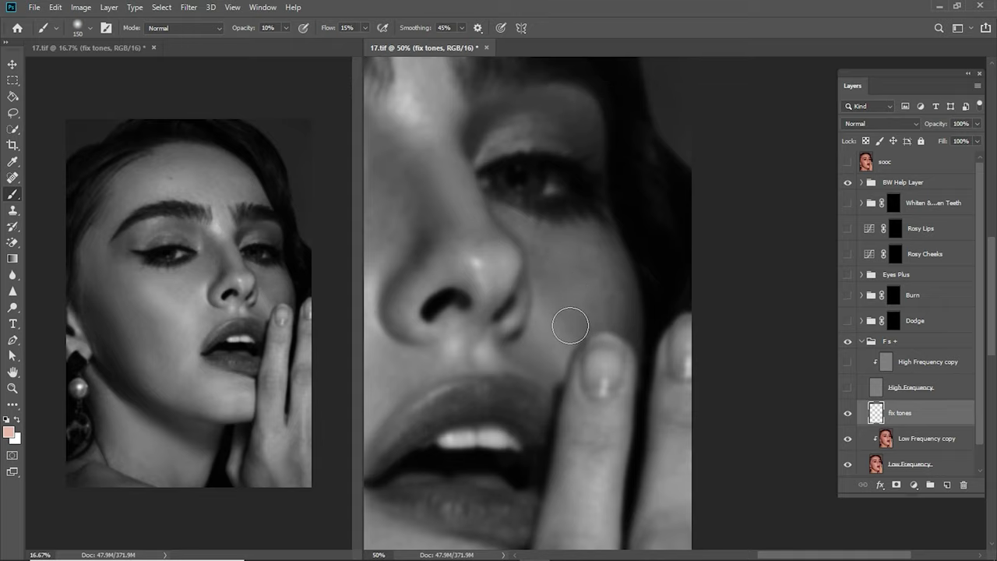
Step: Even out the tones on the fingers with brush sizes from 70 to 150
drag(596, 441, 577, 298)
key(bracketleft)
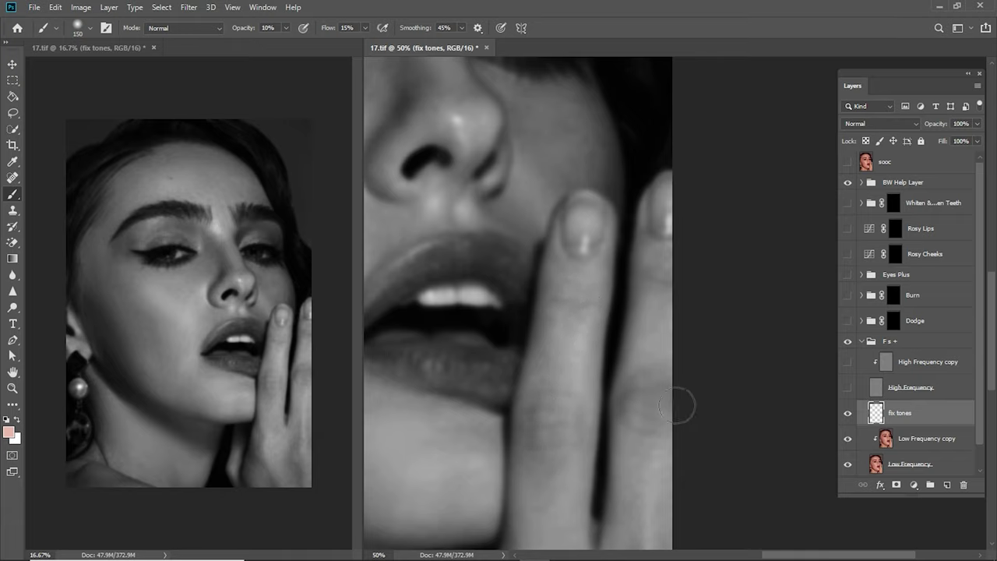
drag(672, 393, 661, 351)
key(bracketleft)
key(bracketleft)
key(bracketleft)
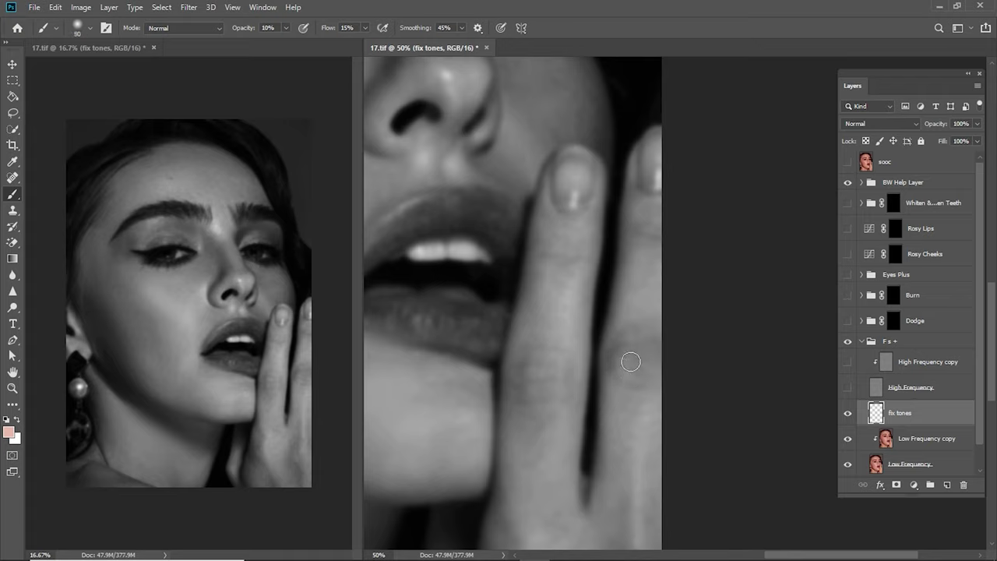
key(bracketleft)
key(bracketleft)
key(bracketright)
key(bracketright)
key(bracketright)
Step: Smooth the skin below the lips and along the chin and jaw with a 90–150 brush
mouse_move(512, 407)
mouse_down()
mouse_move(782, 361)
mouse_move(700, 293)
mouse_up()
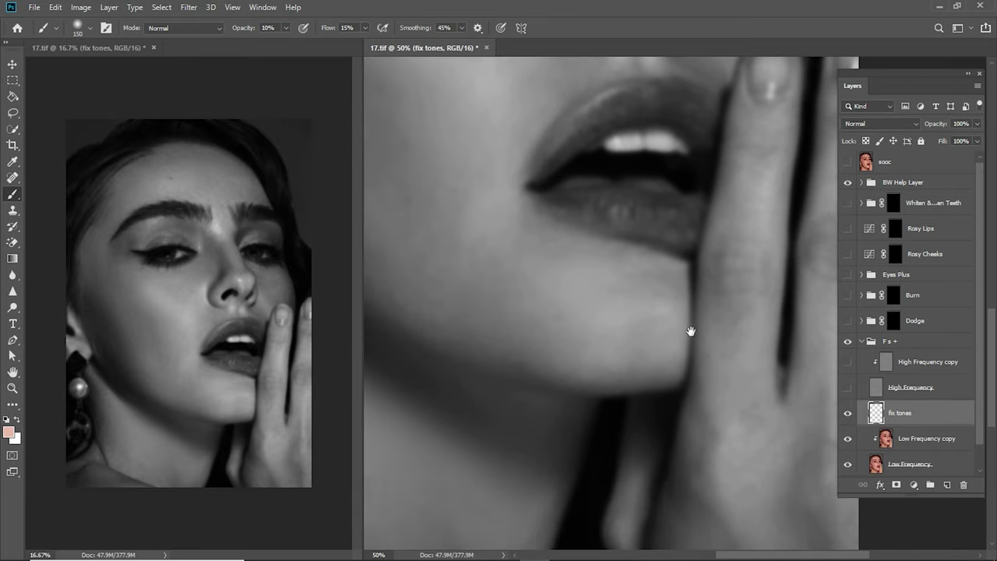
key(bracketleft)
key(bracketleft)
key(bracketleft)
key(bracketright)
key(bracketright)
key(bracketright)
key(bracketleft)
key(bracketleft)
drag(679, 384, 652, 352)
key(bracketright)
drag(545, 312, 592, 351)
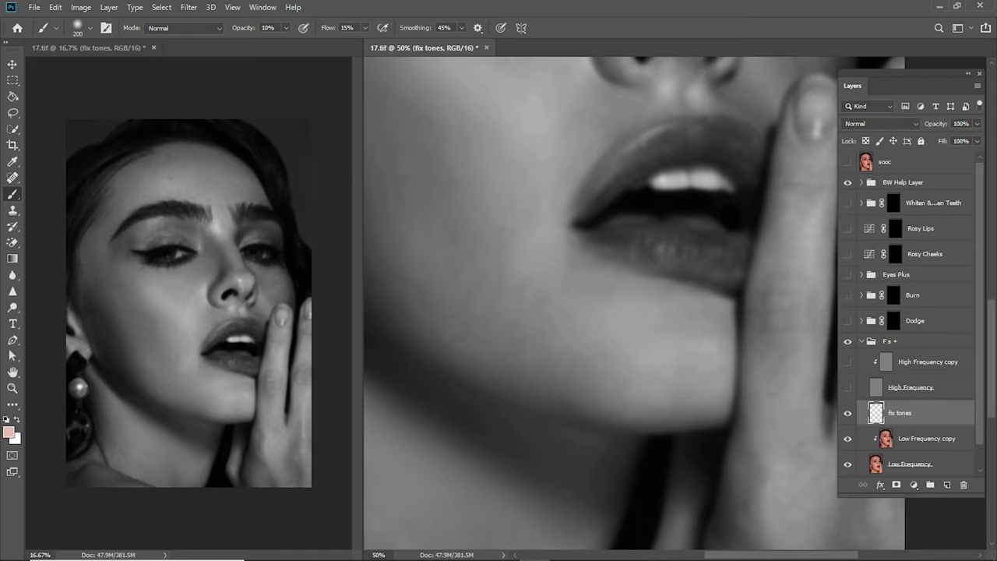
drag(468, 232, 546, 340)
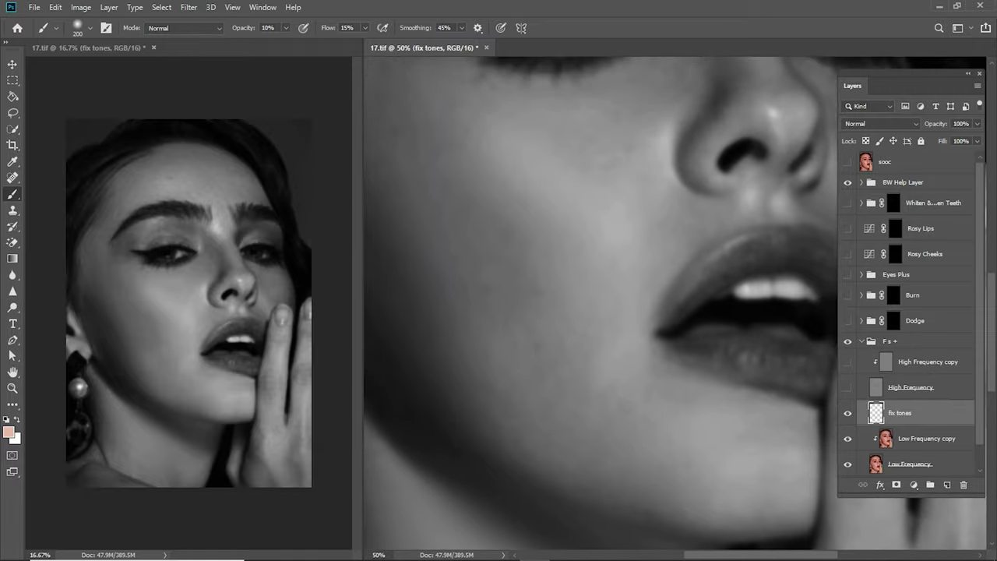
key(bracketleft)
key(bracketleft)
key(bracketleft)
drag(712, 419, 650, 356)
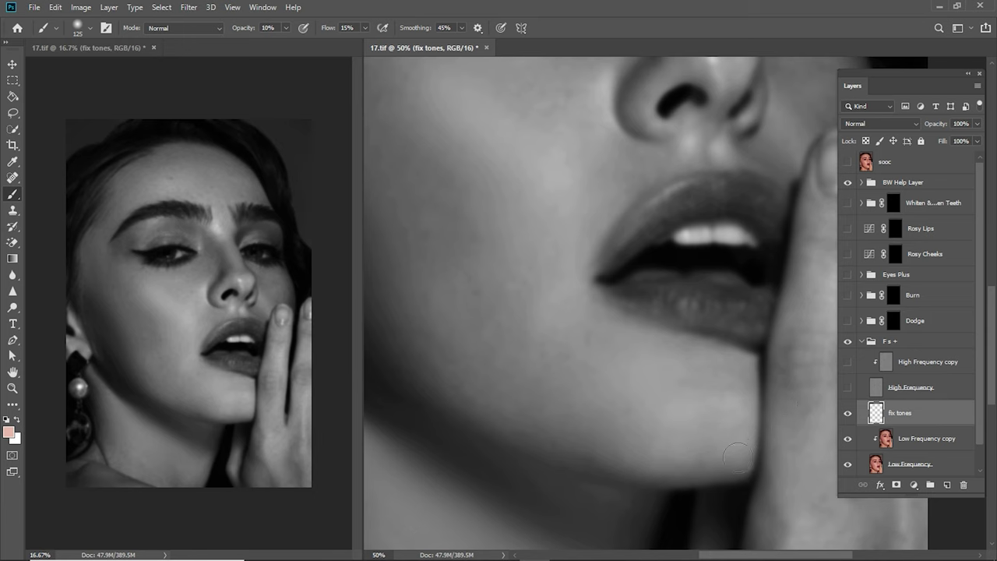
Step: Check the skin in colour with texture, then return to BW with High Frequency hidden
click(848, 182)
drag(848, 362, 847, 388)
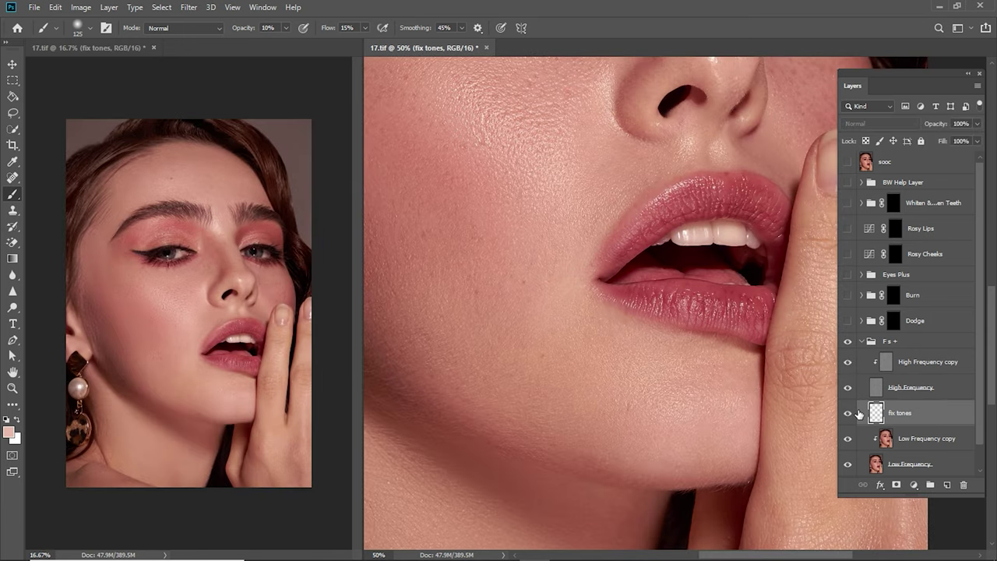
click(848, 182)
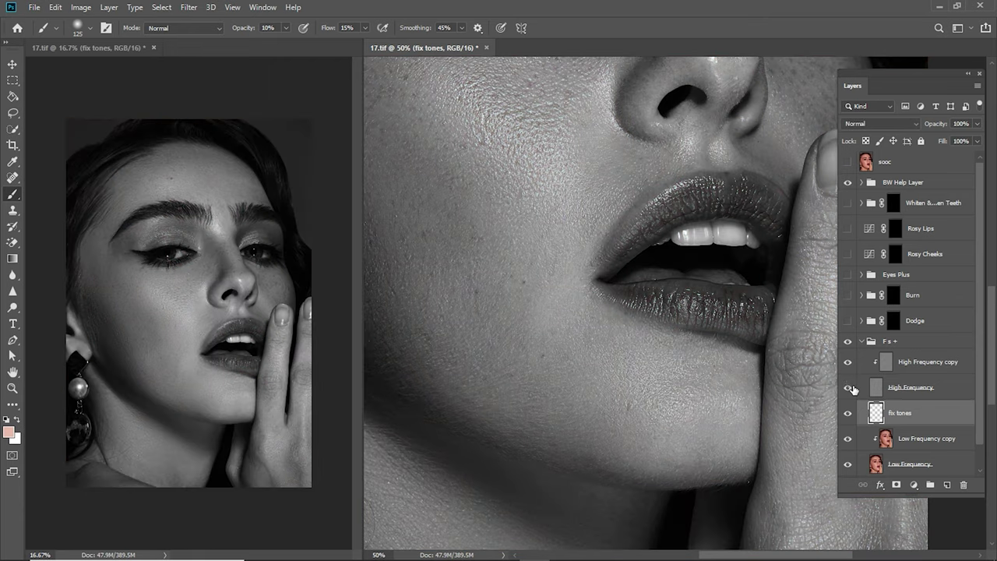
drag(848, 387, 847, 361)
drag(635, 384, 703, 385)
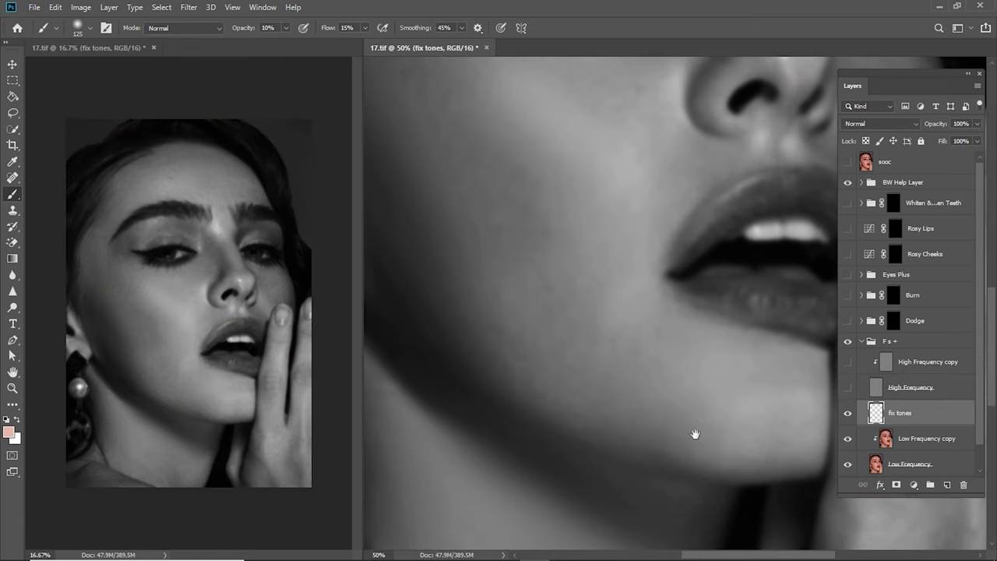
Step: Paint the cheek and jaw with a 175 brush, toggling fix tones to compare
drag(695, 434, 708, 388)
key(bracketright)
key(bracketright)
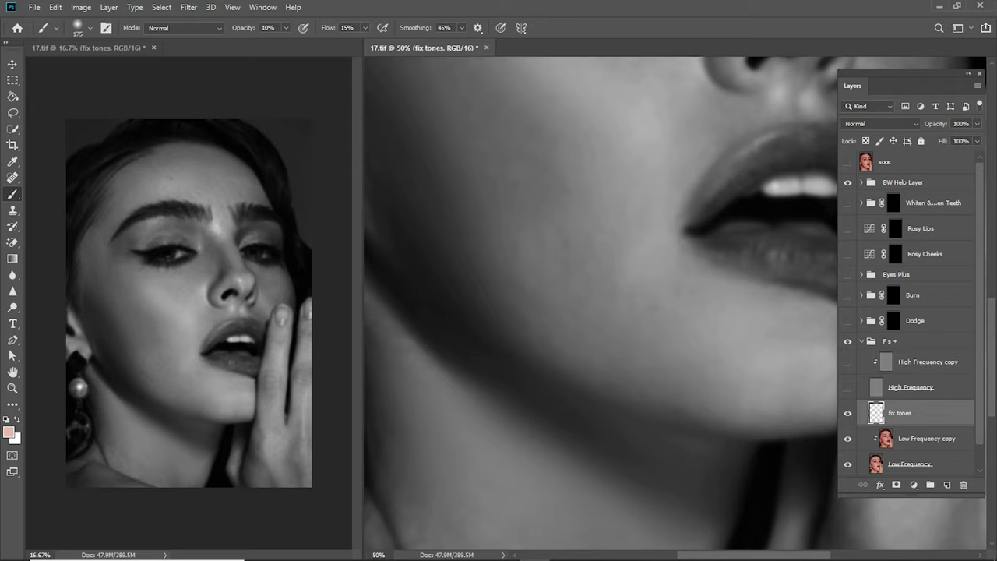
mouse_move(690, 323)
mouse_down()
mouse_move(701, 329)
mouse_move(697, 363)
mouse_up()
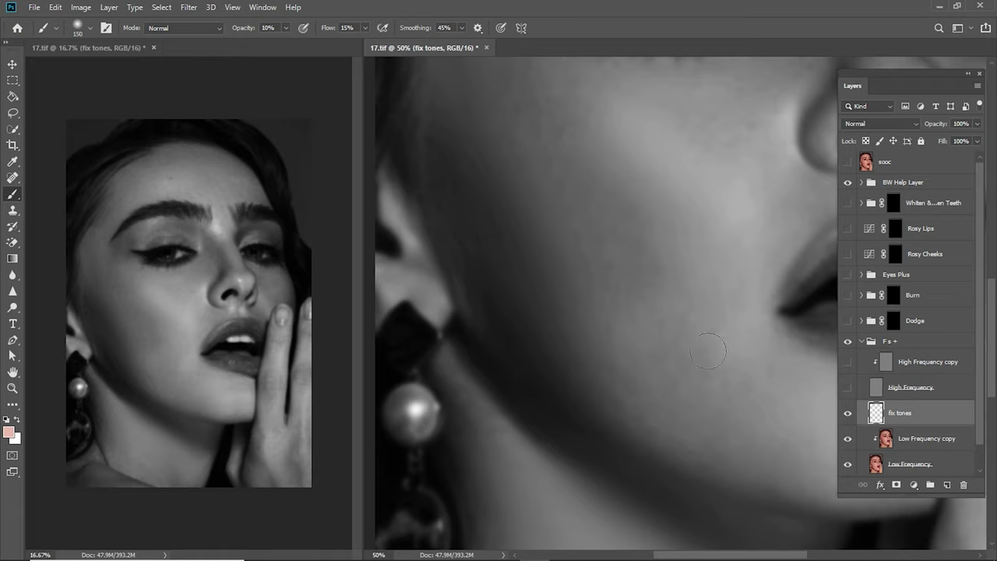
click(848, 415)
click(849, 414)
click(849, 415)
click(849, 415)
Step: Even the blotches on the nose tip and beside the eye, shrinking the brush to 50
drag(767, 386, 734, 345)
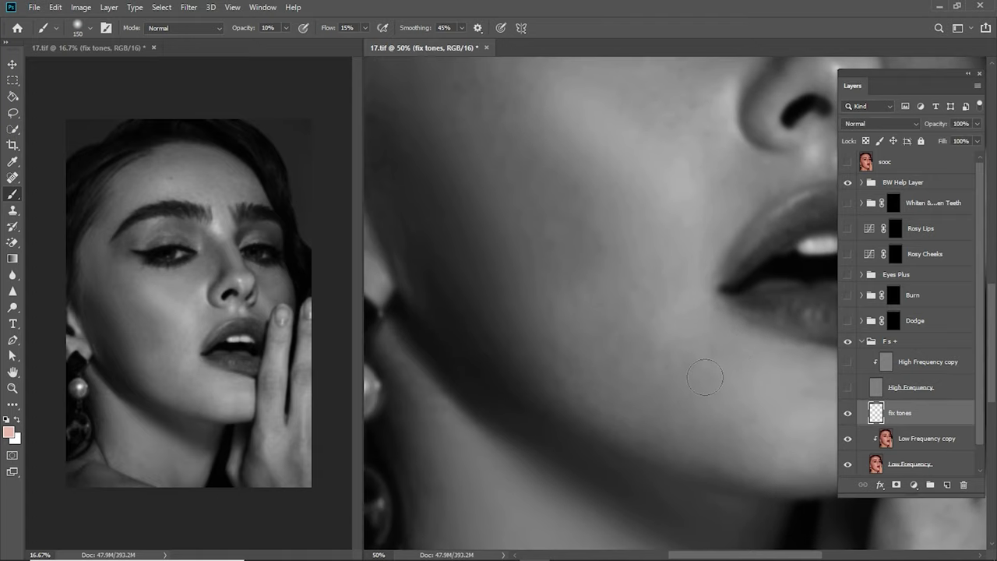
key(])
mouse_move(687, 291)
mouse_down()
mouse_move(634, 314)
mouse_move(617, 364)
mouse_move(652, 257)
mouse_move(662, 299)
mouse_up()
key(bracketleft)
key(bracketleft)
key(bracketleft)
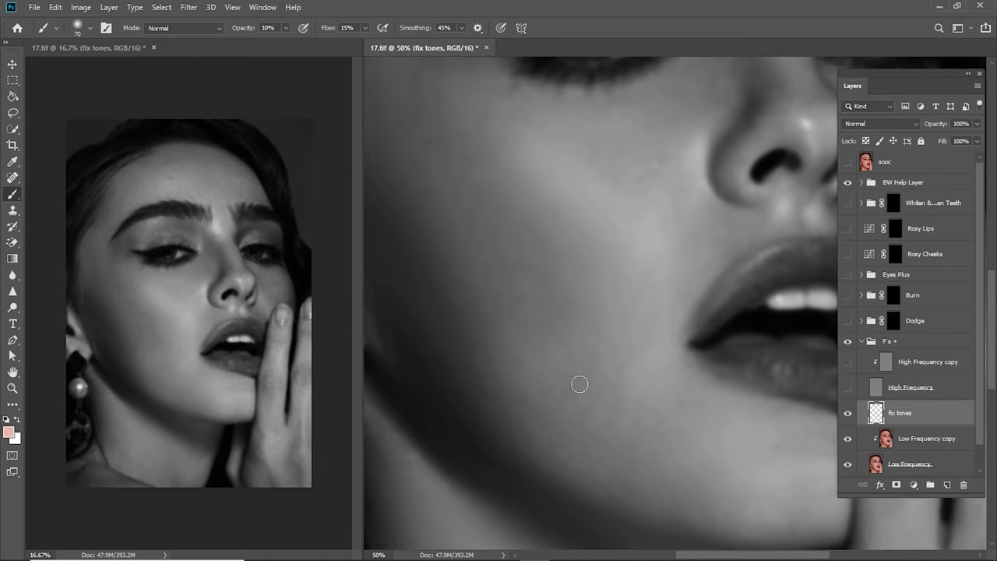
key(bracketleft)
mouse_move(559, 273)
mouse_down()
mouse_move(585, 309)
mouse_move(585, 333)
mouse_up()
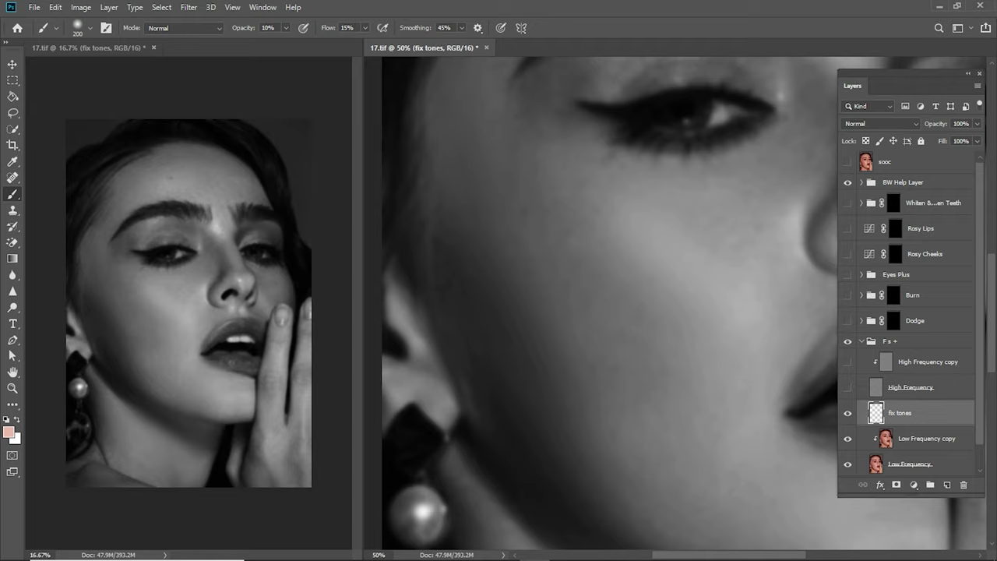
mouse_move(623, 311)
mouse_down()
mouse_move(579, 369)
mouse_move(530, 366)
mouse_up()
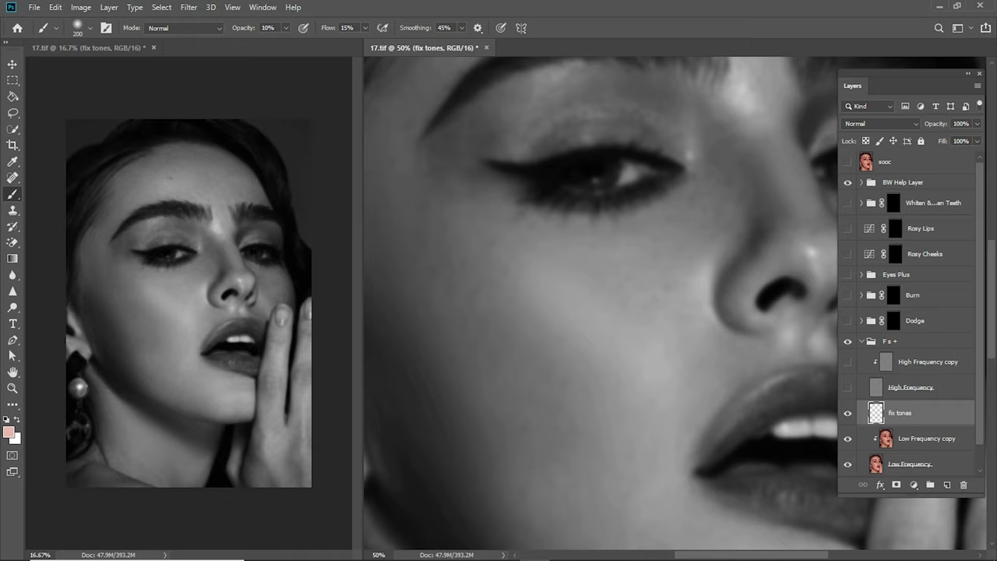
Step: Even the left side of the face, under-eye, cheek and nose, using brush sizes up to 250
key(bracketright)
drag(562, 274, 694, 278)
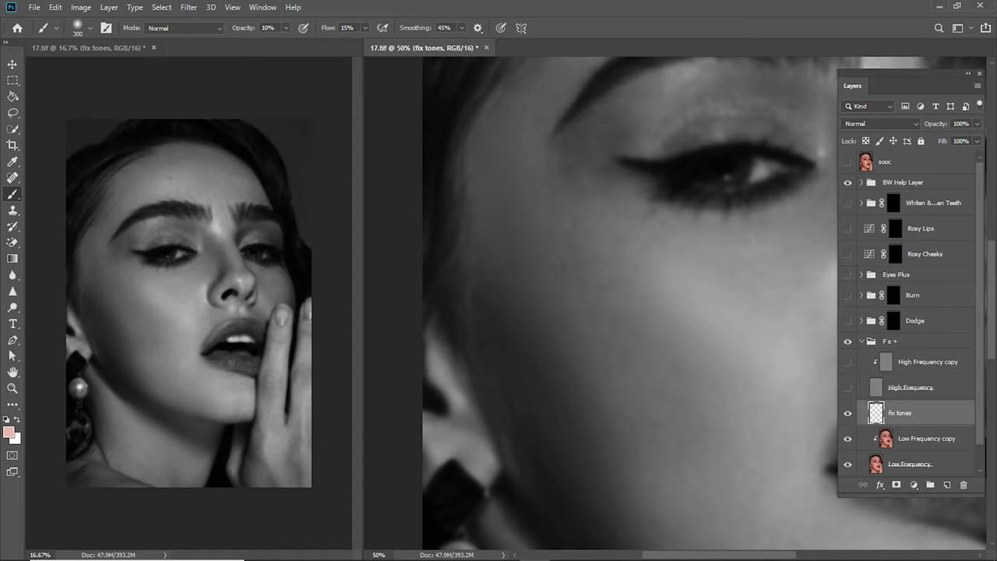
drag(653, 289, 671, 413)
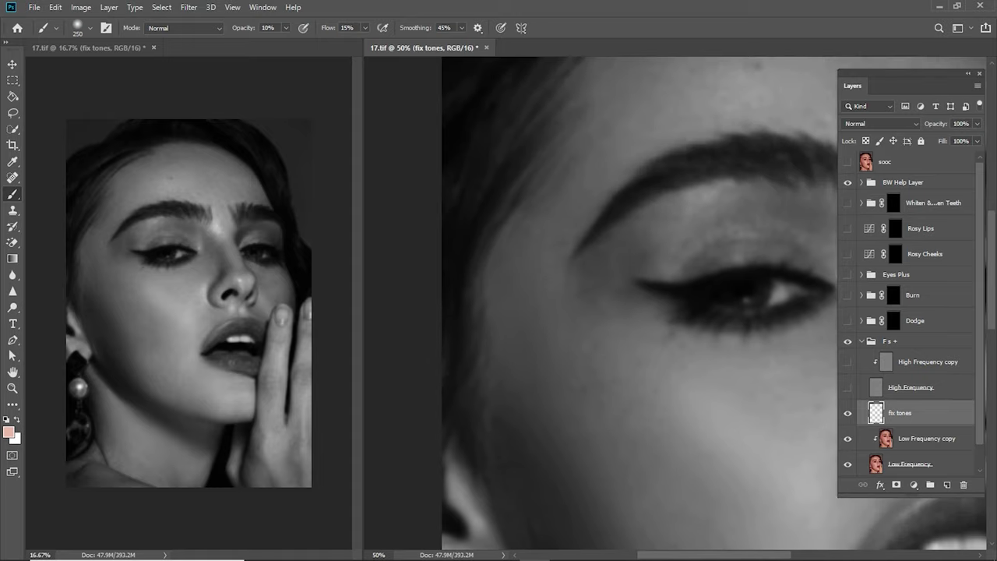
key(bracketleft)
key(bracketleft)
key(bracketleft)
key(bracketright)
key(bracketright)
key(bracketright)
mouse_move(633, 474)
mouse_down()
mouse_move(594, 296)
mouse_move(573, 331)
mouse_up()
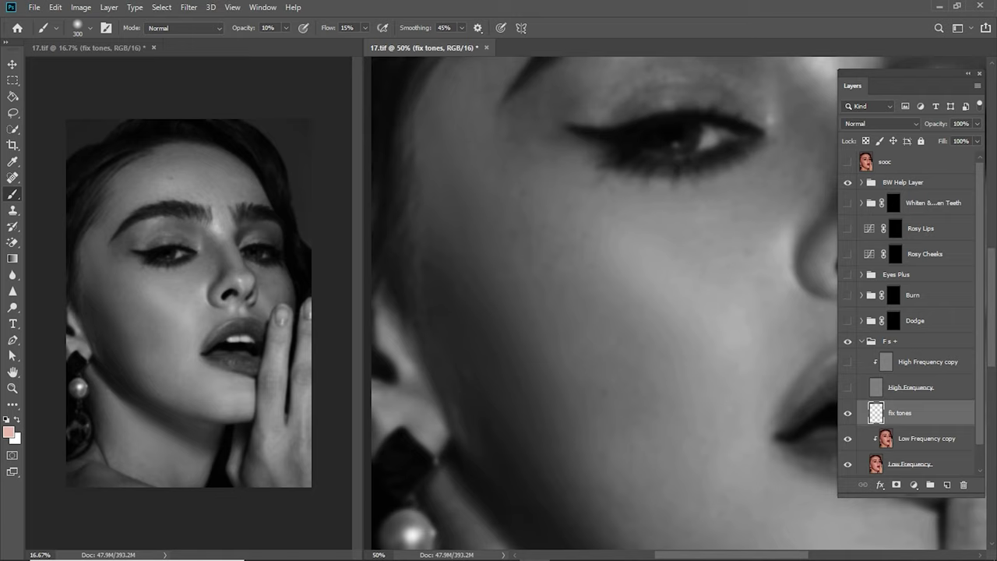
drag(706, 360, 581, 352)
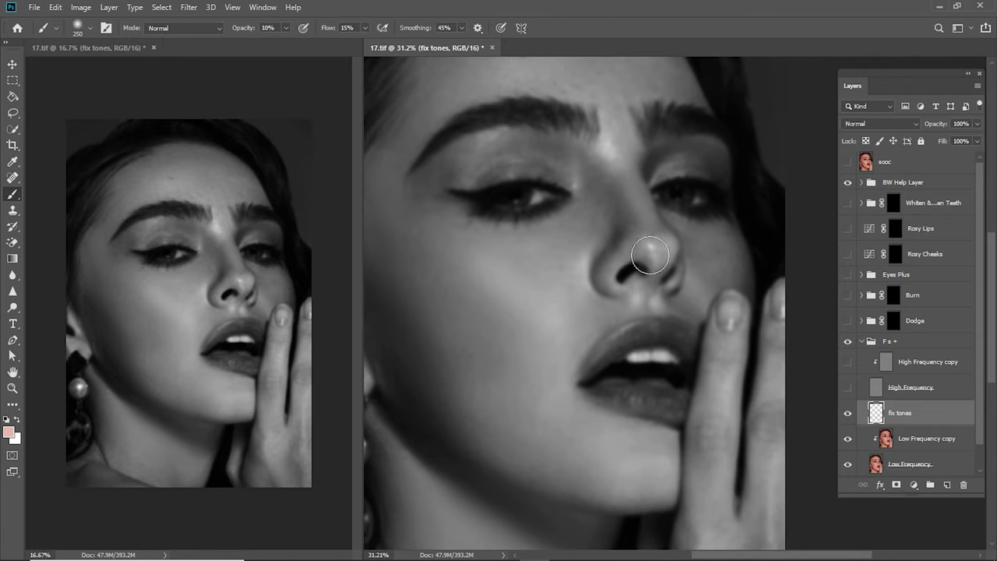
key(bracketleft)
key(bracketleft)
key(bracketleft)
key(bracketleft)
key(bracketleft)
key(bracketleft)
key(bracketright)
key(bracketright)
key(bracketright)
key(bracketright)
Step: Hide the BW Help view, show both High Frequency layers, and zoom out to the whole portrait
click(847, 182)
drag(848, 387, 848, 361)
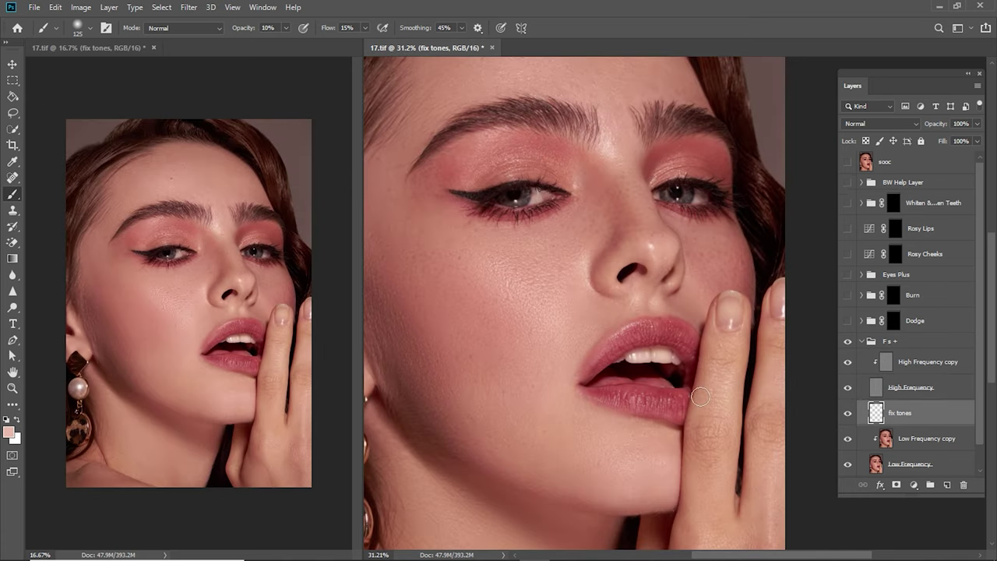
scroll(698, 398, down, 3)
key(z)
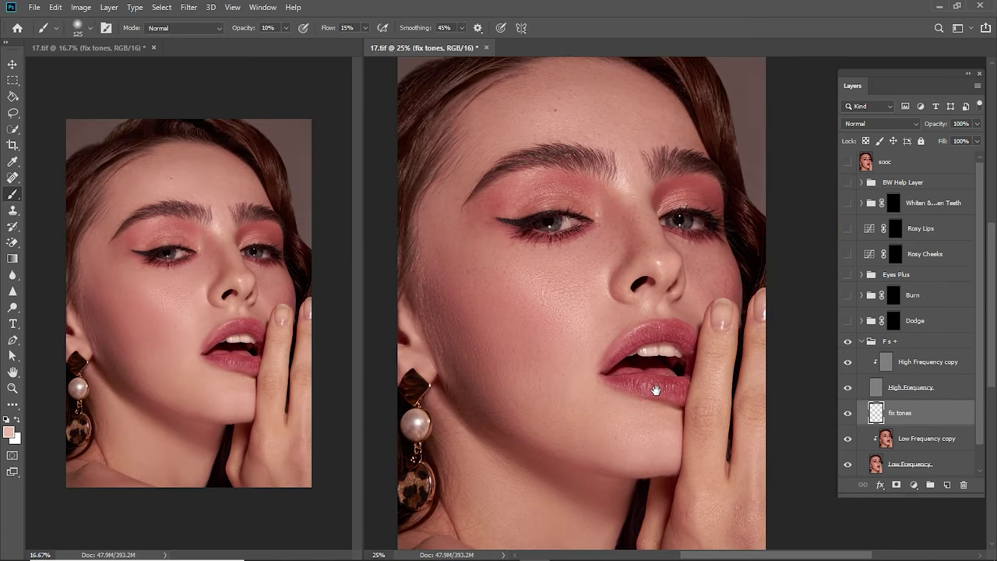
drag(679, 392, 790, 399)
Step: Repeatedly toggle the fix tones layer to compare the skin before and after
click(848, 413)
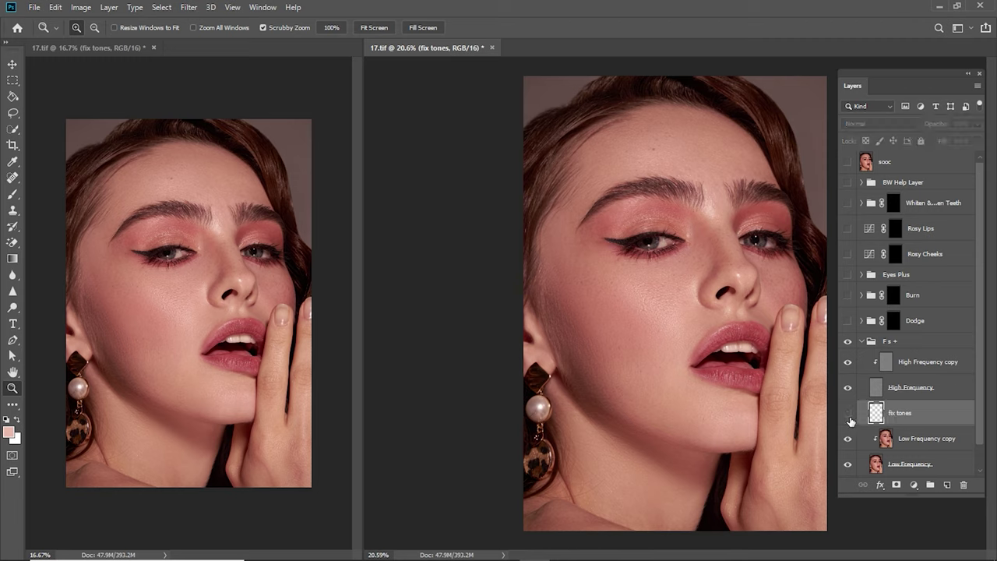
click(848, 413)
click(847, 413)
click(848, 415)
click(848, 415)
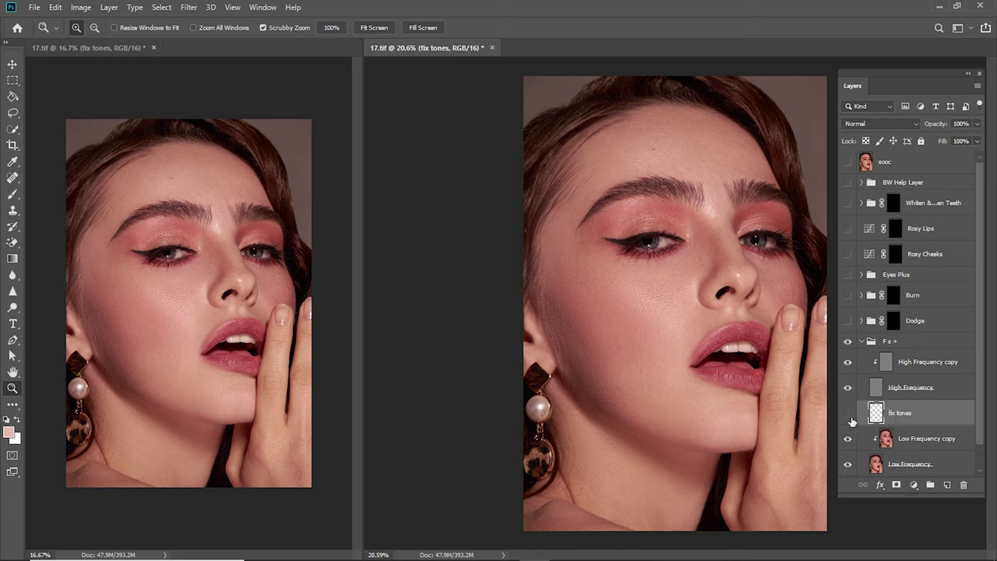
click(848, 415)
click(848, 416)
click(849, 416)
click(848, 415)
click(848, 413)
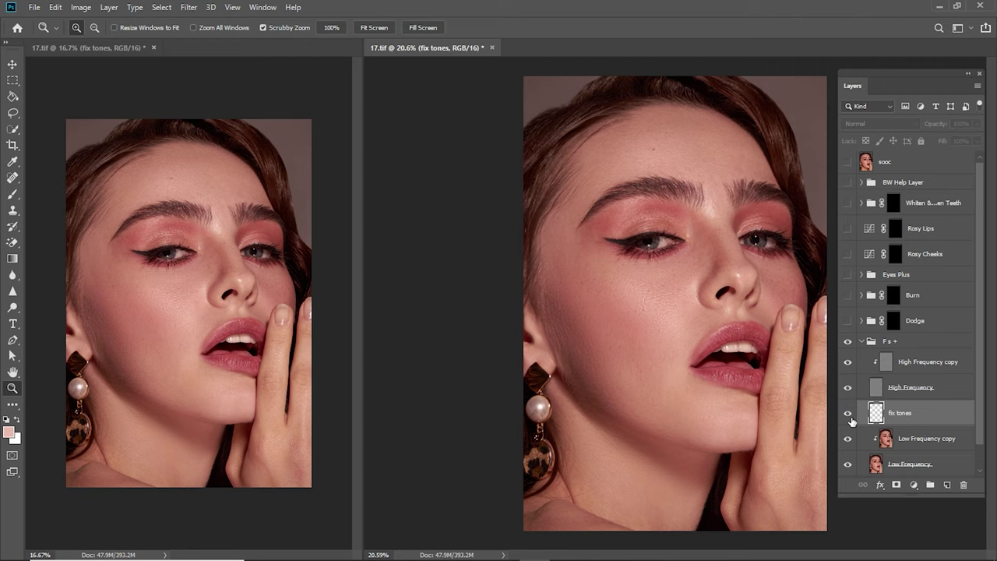
click(848, 415)
click(849, 415)
click(849, 415)
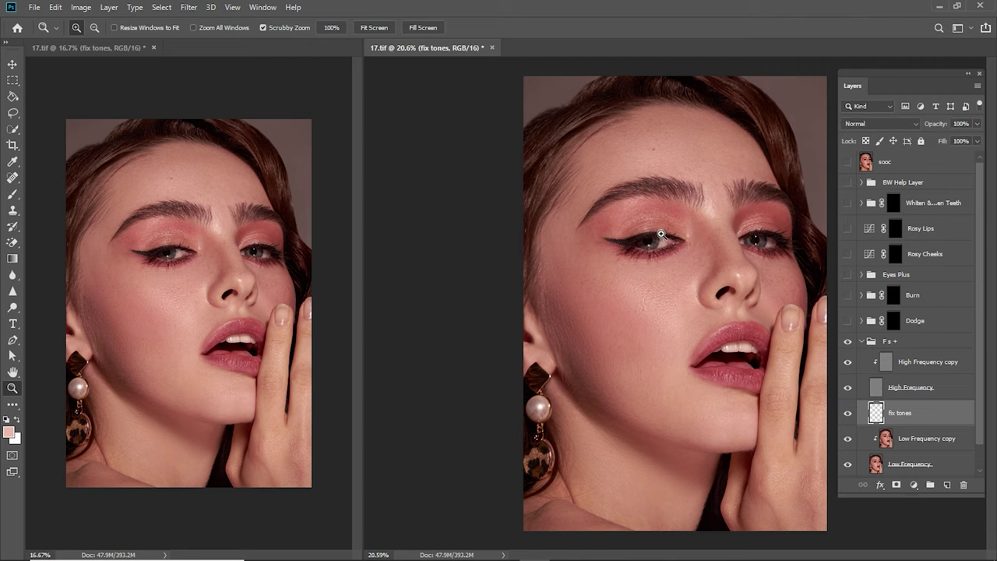
Step: Compare fix tones close up on the cheek and eye, then target the Dodge group's mask
mouse_move(661, 233)
mouse_down()
mouse_move(696, 317)
mouse_move(697, 345)
mouse_move(732, 345)
mouse_up()
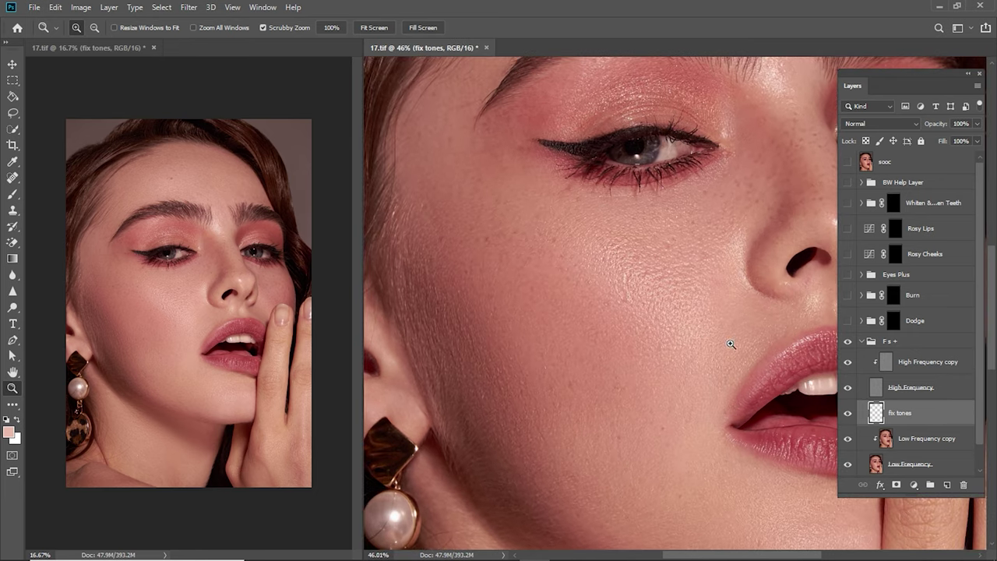
click(848, 414)
click(848, 413)
key(ctrl+0)
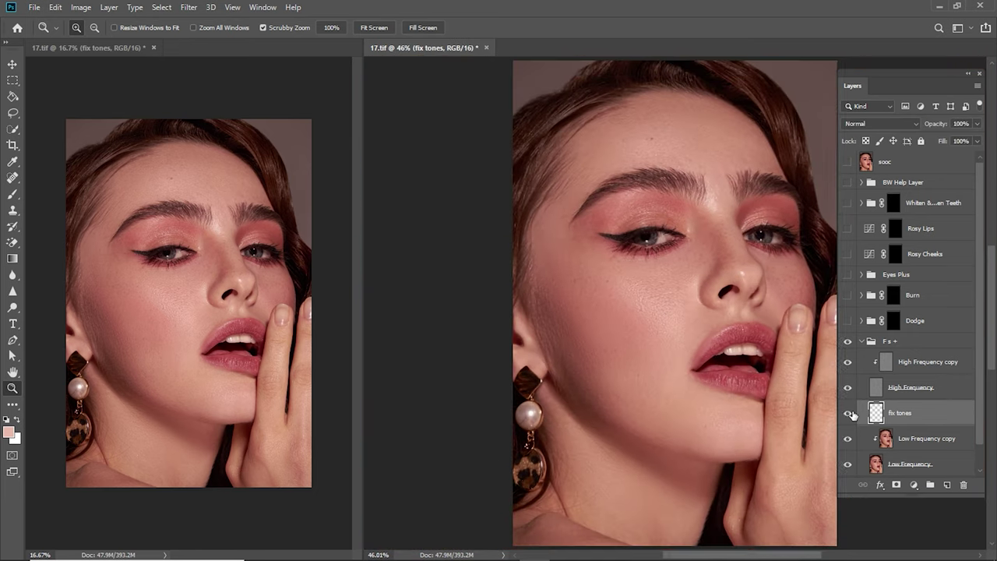
click(913, 323)
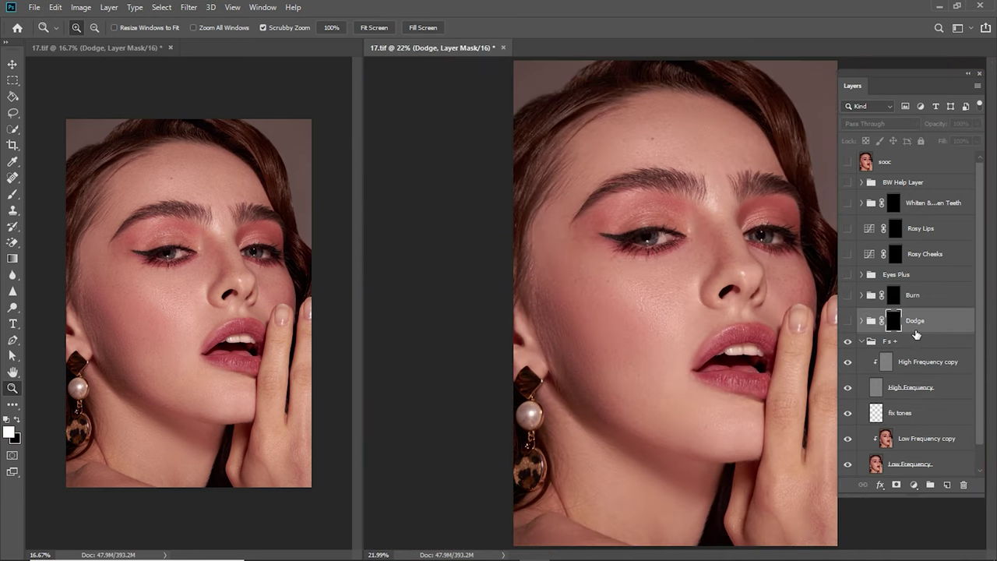
Step: Duplicate the Dodge group as 'Dodge +' and bring back the BW Help view
key(ctrl+j)
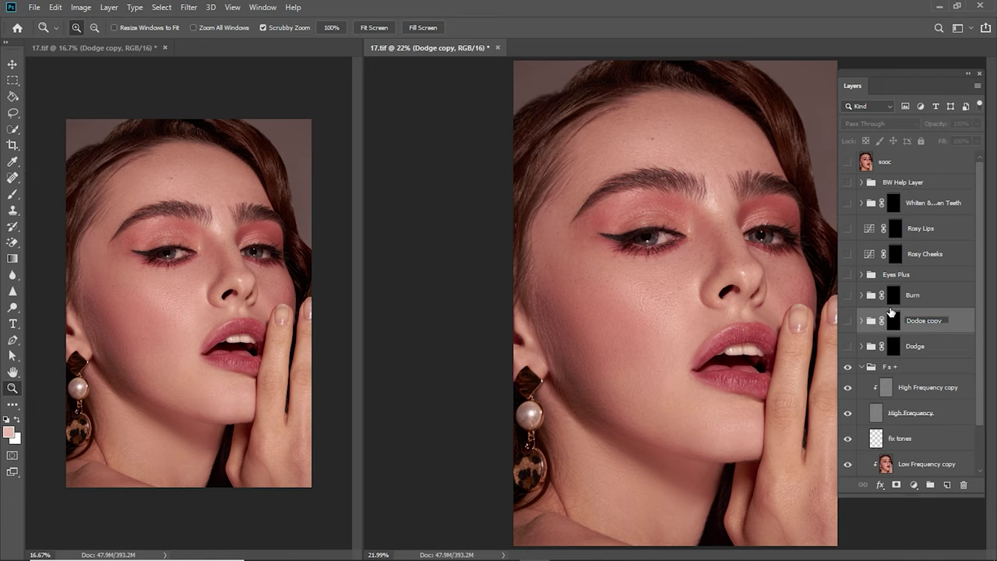
text(+)
key(Return)
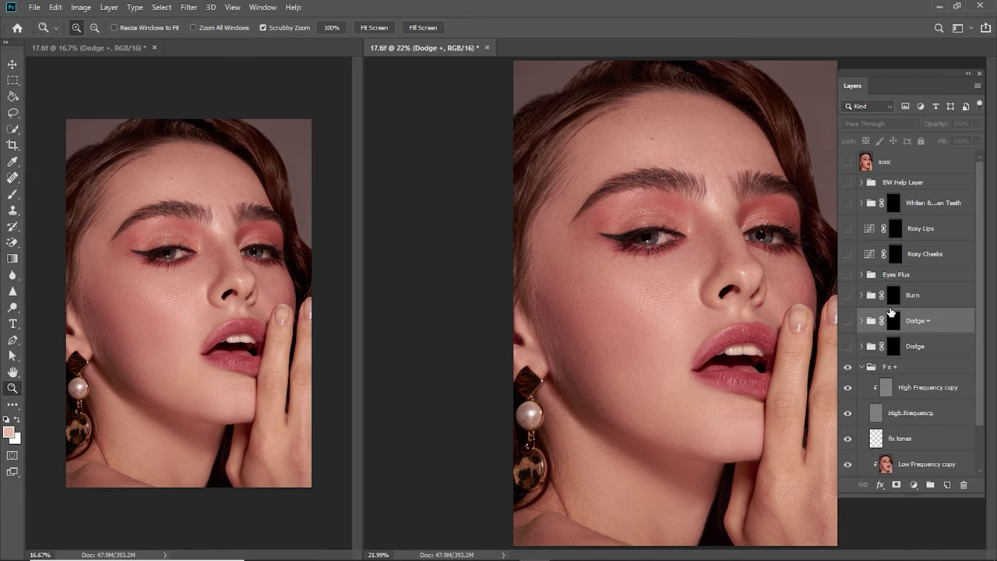
click(849, 182)
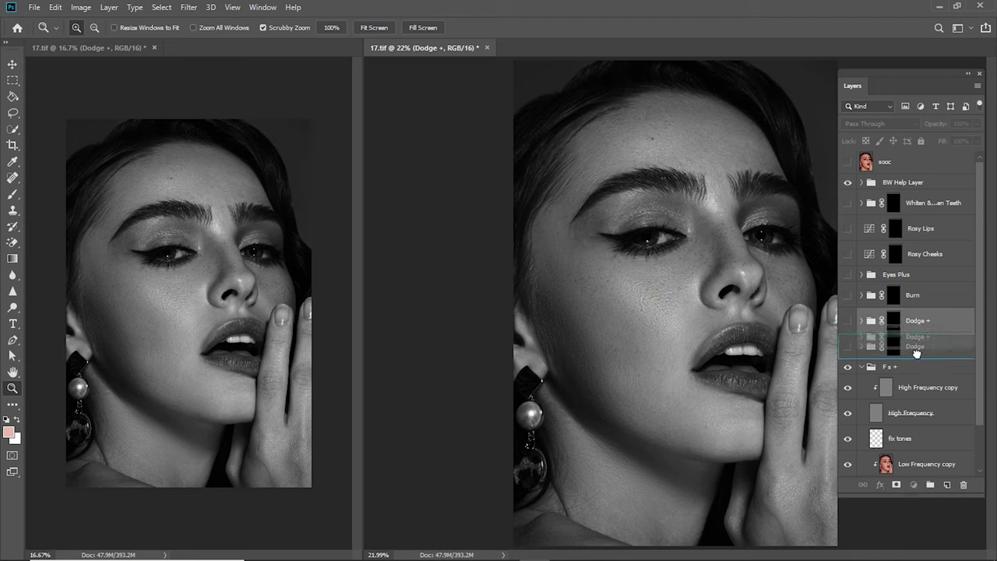
drag(926, 327, 915, 349)
Step: Place the original Dodge above Dodge + and make the Dodge and Burn groups visible
key(ctrl+z)
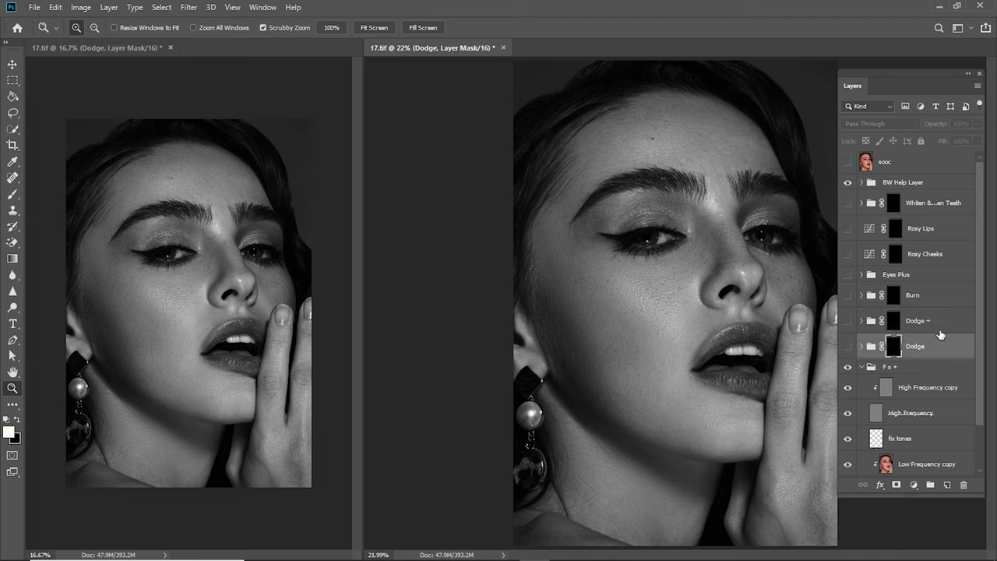
key(ctrl+])
drag(848, 320, 848, 295)
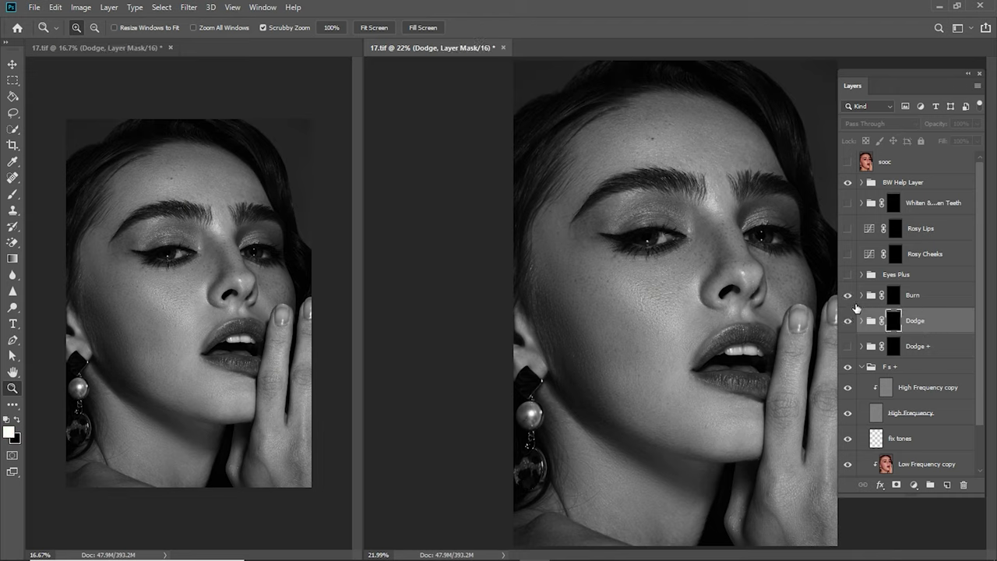
click(862, 321)
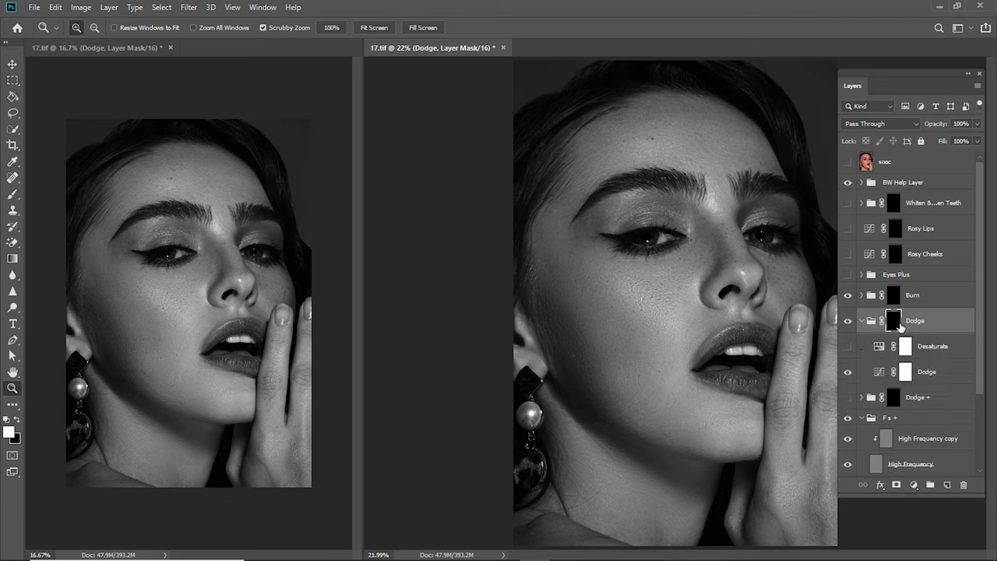
click(862, 321)
Step: Switch to a larger brush and set its opacity to 50%
key(b)
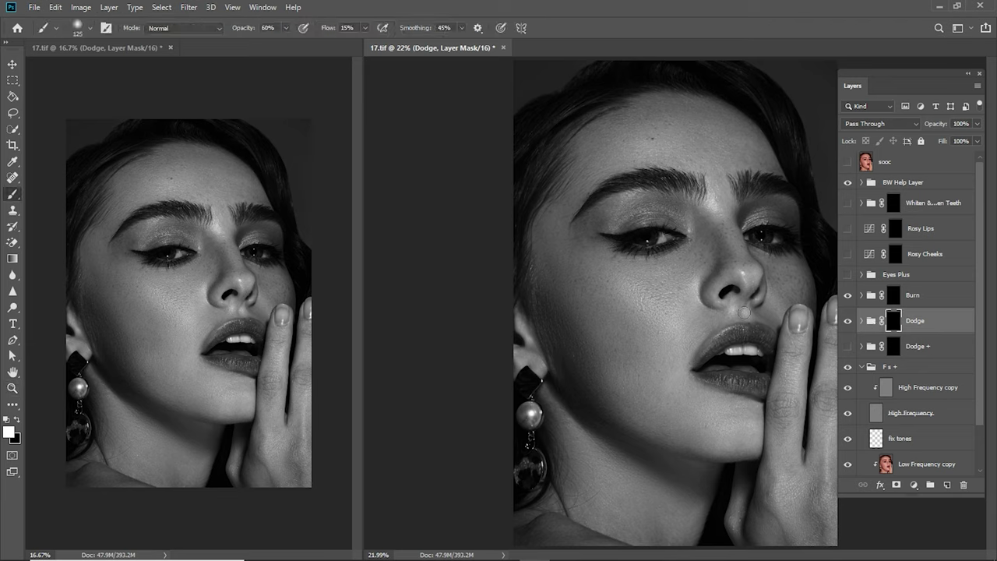
key(bracketright)
key(bracketright)
key(bracketright)
click(264, 27)
text(0)
Step: Hide and reshow the fix tones layer to check the result, shrinking the brush for the brow
click(847, 437)
key(bracketleft)
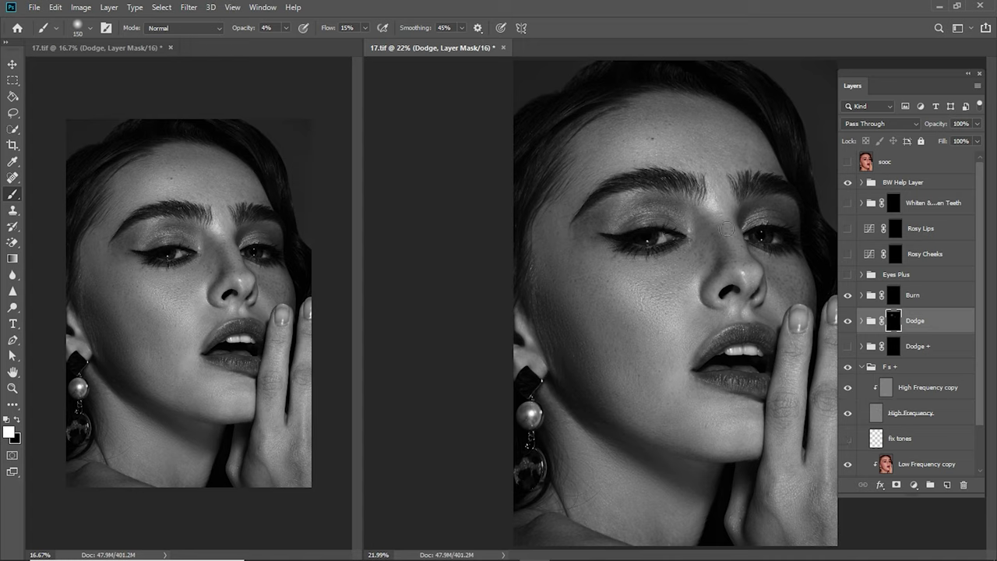
key(bracketleft)
key(bracketleft)
key(bracketleft)
click(849, 439)
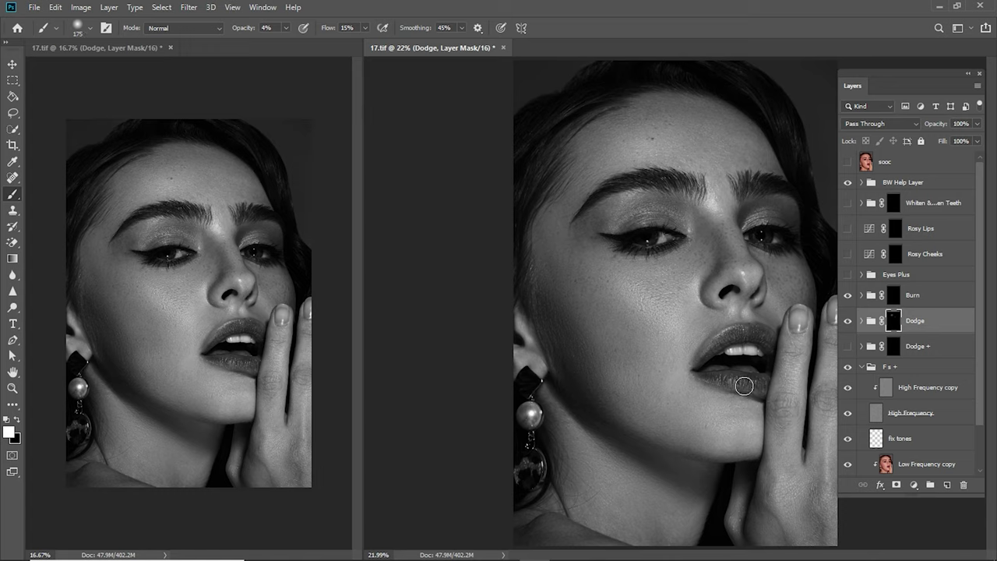
Step: Brighten the left eyelid on the Dodge mask with a slightly smaller brush
key(bracketleft)
key(bracketleft)
key(bracketleft)
key(bracketright)
Step: Resize the brush to dodge the nose, nostril, eye and eyebrow highlights
key(bracketright)
key(bracketright)
key(bracketright)
key(bracketright)
key(bracketright)
key(bracketright)
key(bracketleft)
mouse_move(649, 220)
mouse_down()
mouse_move(634, 218)
mouse_move(655, 226)
mouse_move(627, 221)
mouse_up()
key(bracketleft)
key(bracketleft)
key(bracketleft)
key(bracketright)
key(bracketright)
key(bracketleft)
key(bracketright)
key(bracketright)
key(bracketleft)
key(bracketleft)
key(bracketright)
key(bracketright)
key(bracketright)
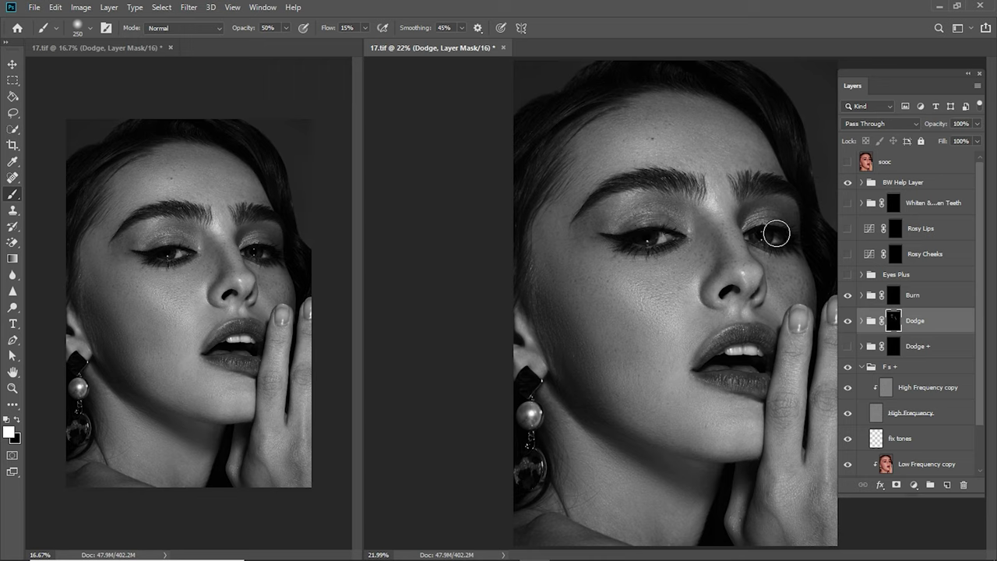
key(bracketleft)
key(bracketright)
key(bracketright)
Step: Dodge the cheek, chin and brow highlights, resizing the brush for each area
key(bracketleft)
key(bracketleft)
key(bracketleft)
key(bracketleft)
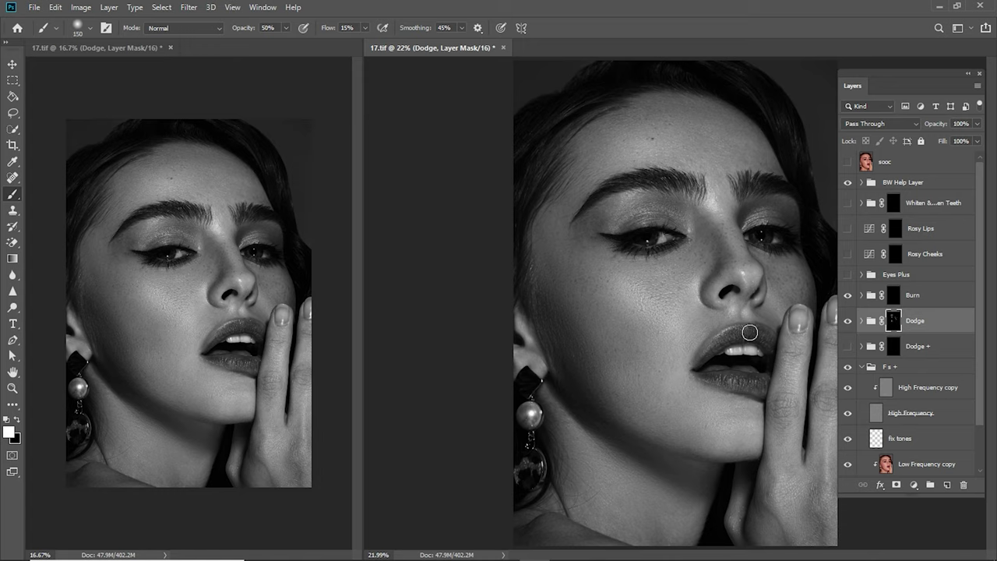
key(bracketleft)
key(bracketleft)
key(bracketright)
key(bracketright)
key(bracketright)
key(bracketleft)
key(bracketleft)
key(bracketright)
key(bracketright)
key(bracketright)
key(bracketright)
key(bracketright)
key(bracketright)
key(bracketleft)
key(bracketleft)
key(bracketleft)
key(bracketleft)
key(bracketleft)
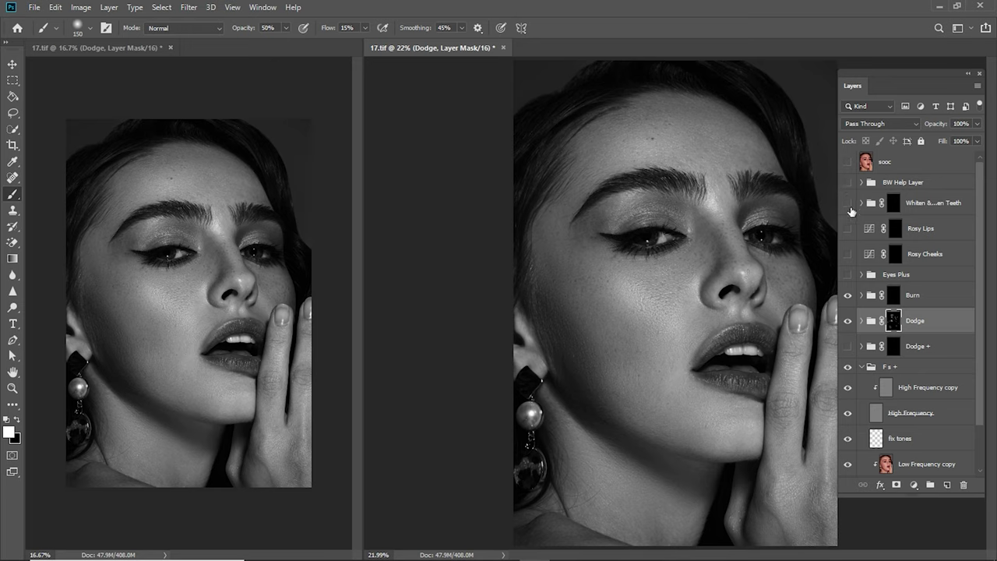
Step: Compare the dodging in colour, restore the BW Help Layer view, then target the Burn mask
click(847, 182)
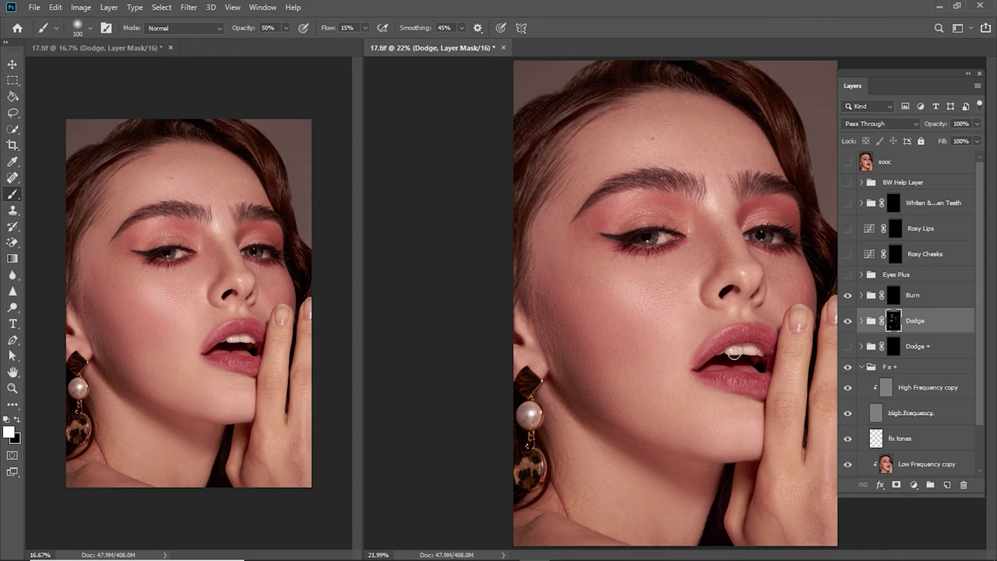
key(bracketright)
key(bracketright)
scroll(808, 383, down, 1)
key(bracketright)
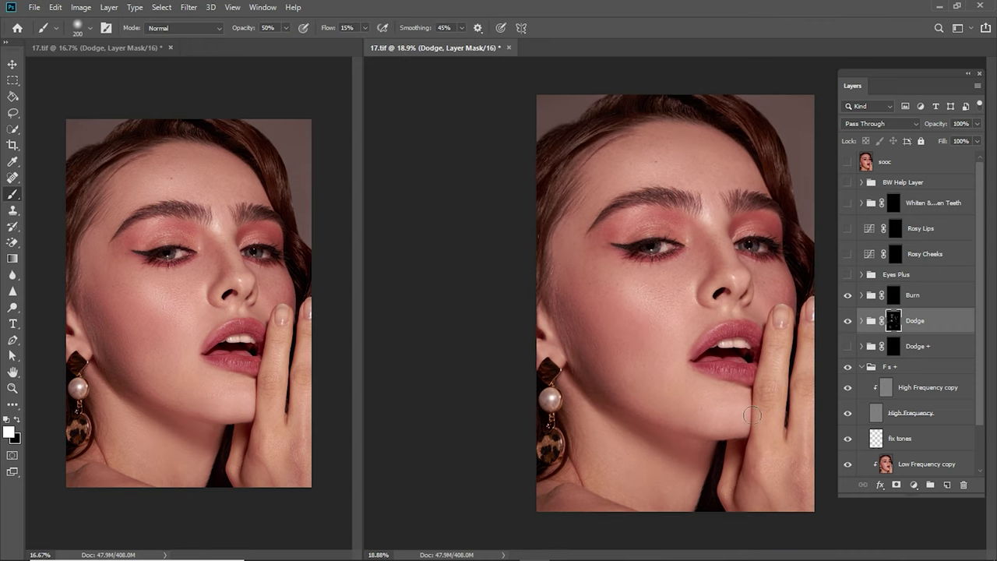
key(bracketright)
key(bracketright)
key(bracketright)
key(bracketright)
key(bracketright)
click(848, 183)
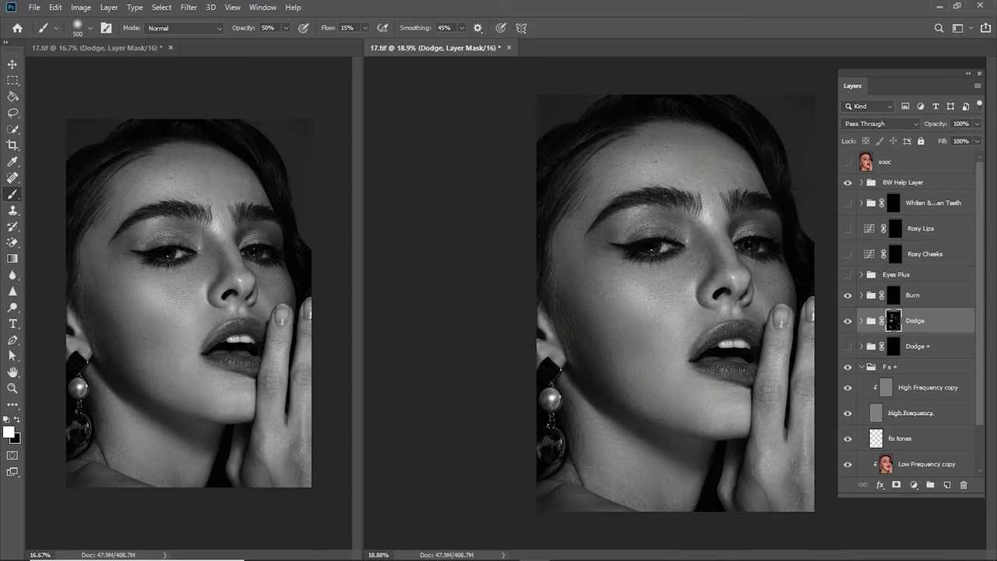
click(902, 300)
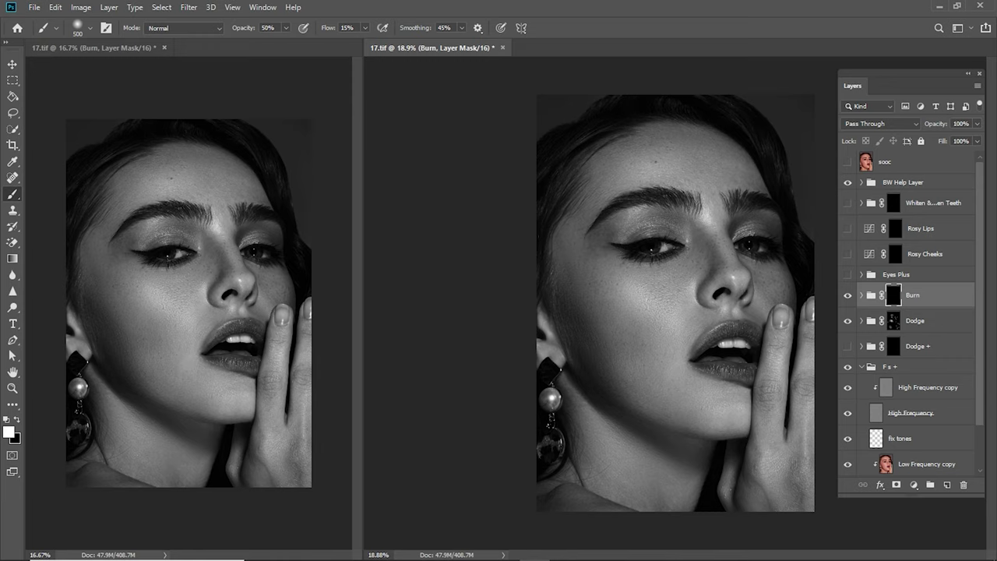
Step: Target the Burn group's mask and darken the shadow along the cheek edge
click(862, 295)
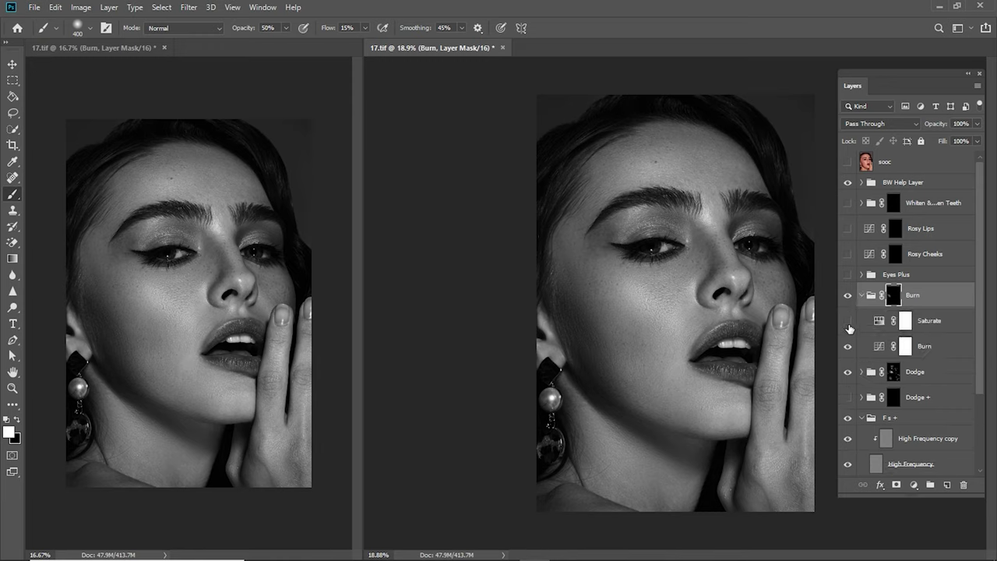
click(871, 296)
click(862, 295)
click(894, 296)
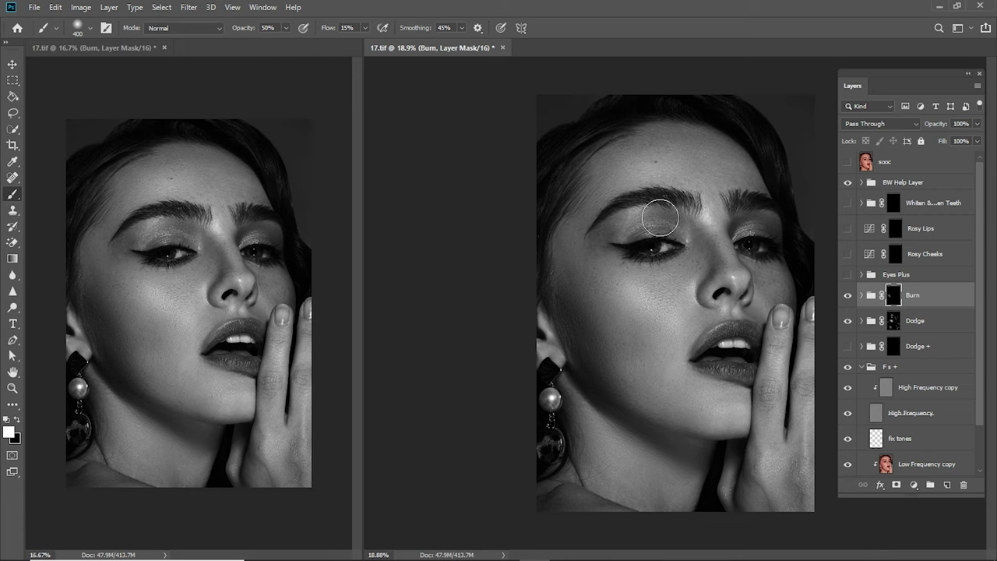
key(bracketleft)
key(bracketleft)
key(bracketleft)
drag(796, 260, 795, 277)
Step: Burn shadows around lips, teeth and eyebrow at 20% opacity, then view in colour
key(bracketleft)
key(2)
key(bracketright)
key(bracketleft)
key(bracketright)
key(bracketright)
key(bracketleft)
key(bracketleft)
key(bracketright)
key(bracketright)
key(bracketright)
key(bracketright)
key(bracketright)
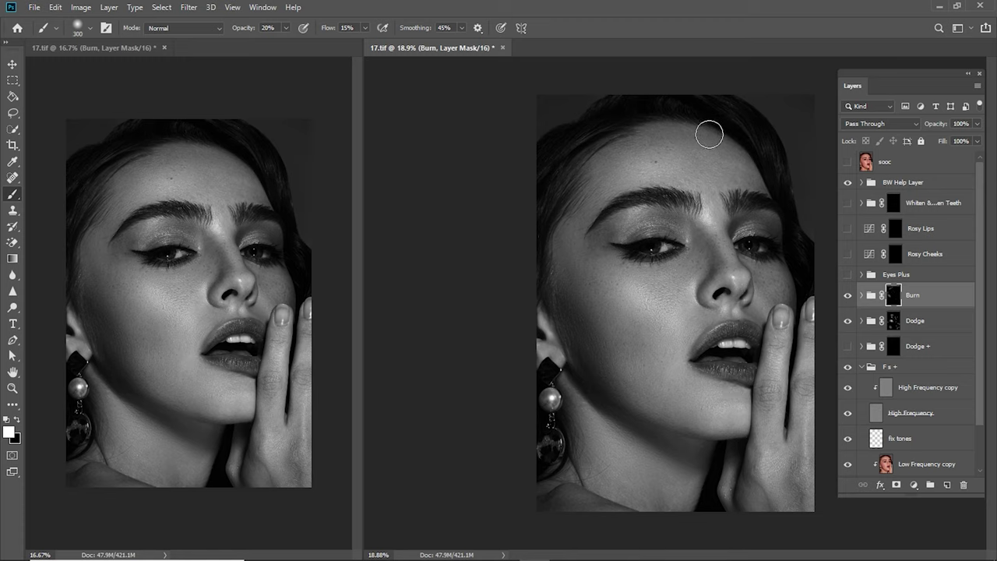
key(bracketright)
key(bracketright)
key(bracketleft)
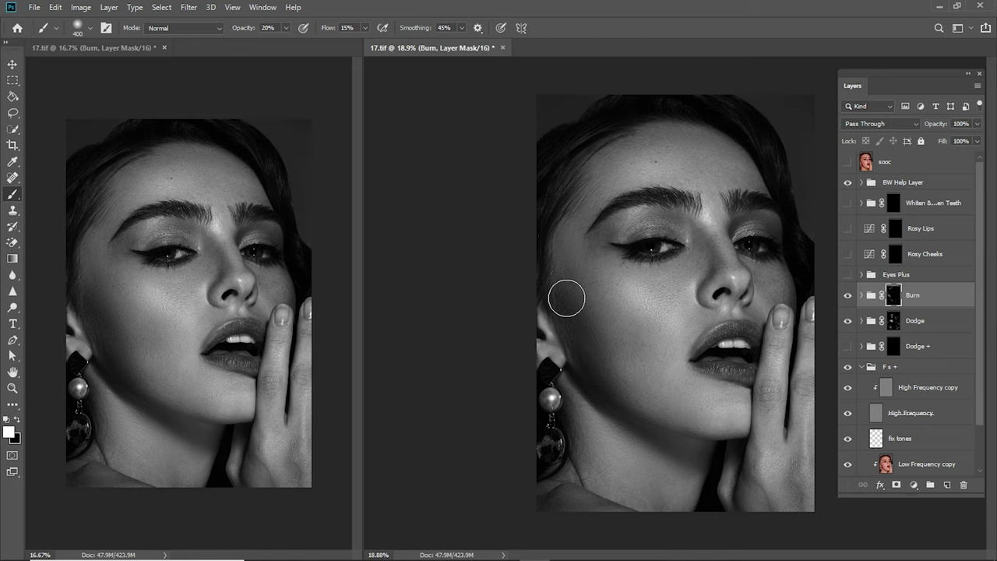
click(848, 182)
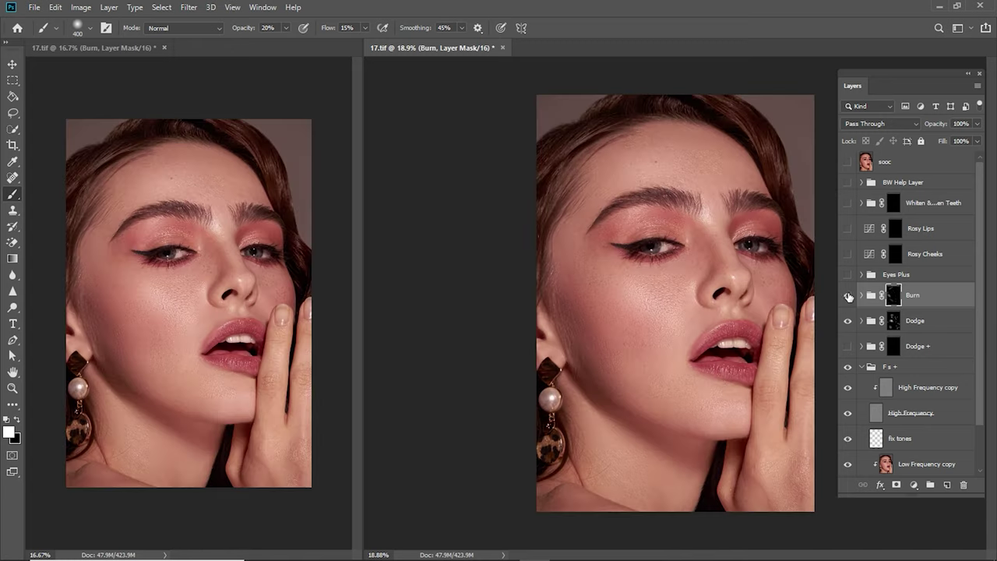
Step: Target the Dodge + mask at 10% brush opacity with BW Help Layer and fix tones visible
click(847, 295)
click(848, 296)
click(904, 354)
click(847, 346)
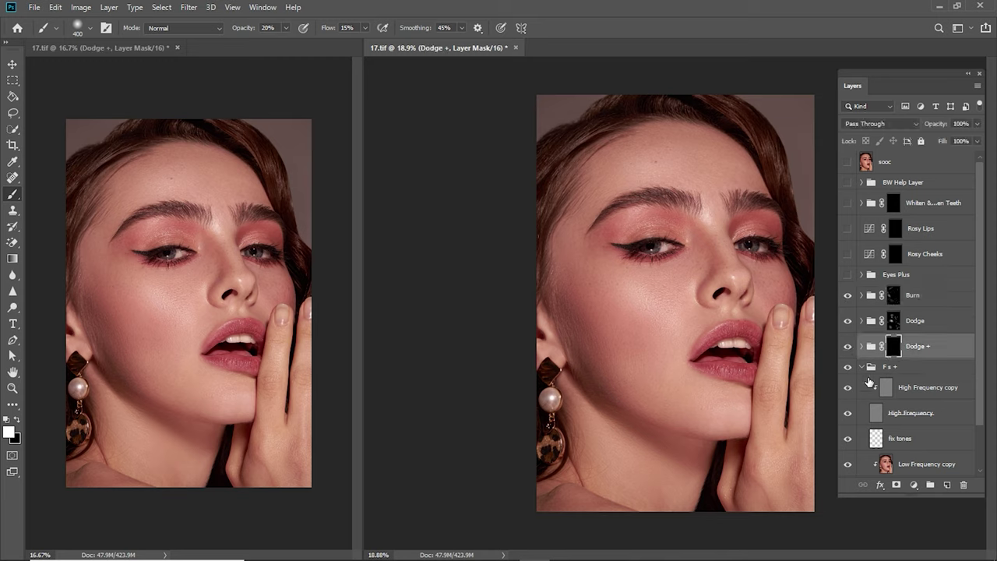
key(1)
click(848, 183)
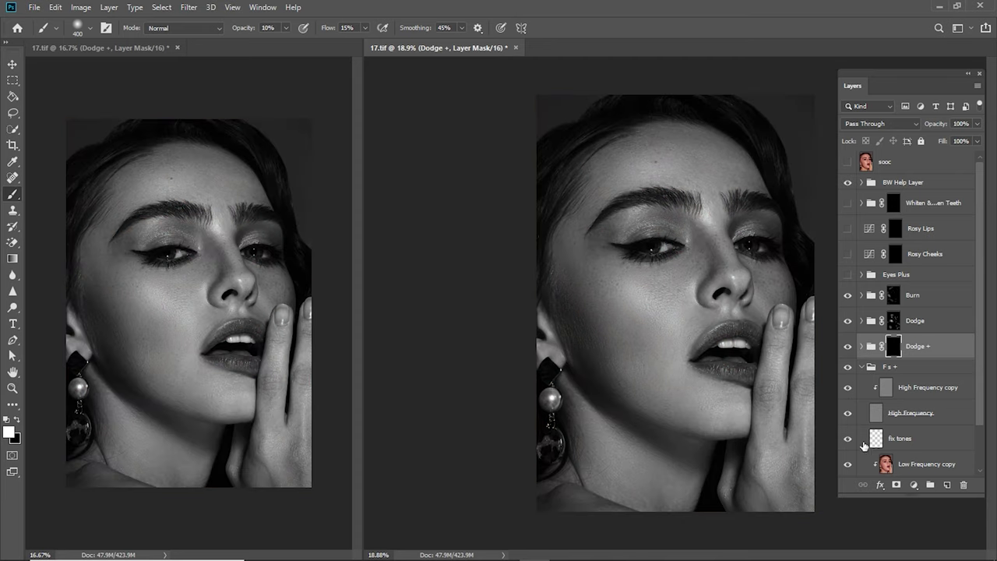
click(847, 439)
Step: Brighten the brows, cheeks, nose bridge and chin, toggling Dodge + to compare
key(bracketleft)
key(bracketleft)
key(bracketleft)
key(bracketright)
key(bracketleft)
key(bracketleft)
key(bracketleft)
key(bracketleft)
key(bracketright)
key(bracketright)
key(bracketright)
key(bracketleft)
key(bracketleft)
key(bracketright)
key(bracketright)
key(bracketright)
key(bracketleft)
key(bracketright)
key(bracketright)
key(bracketleft)
click(848, 346)
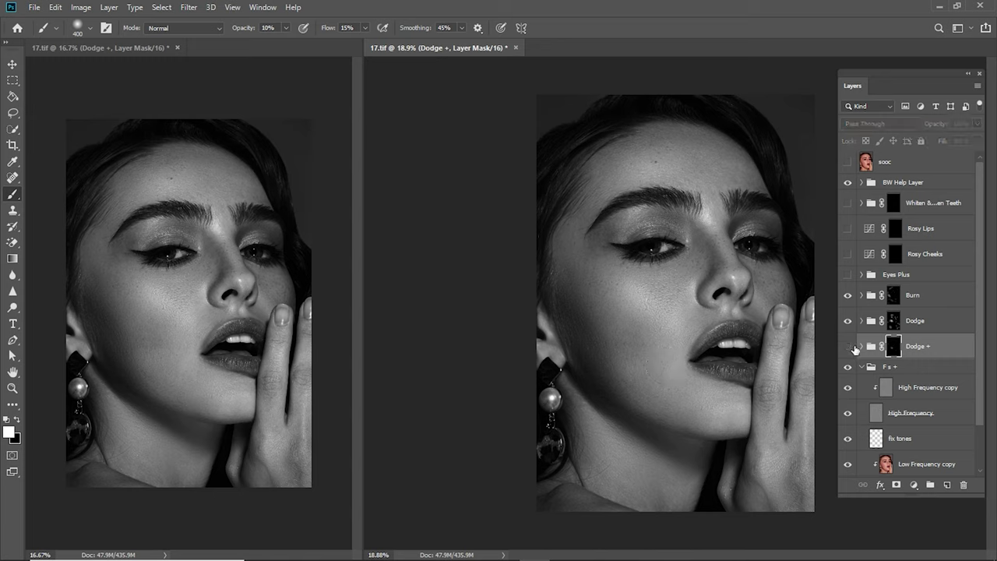
click(847, 346)
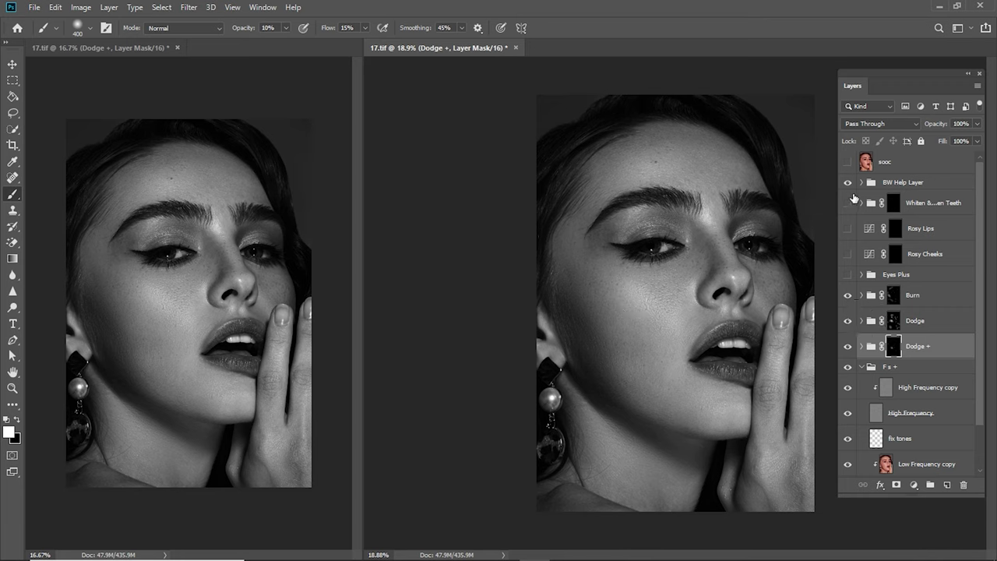
Step: Compare the retouch in colour by toggling the dodge/burn groups and frequency-separation layers
click(847, 181)
drag(849, 295, 847, 346)
click(860, 366)
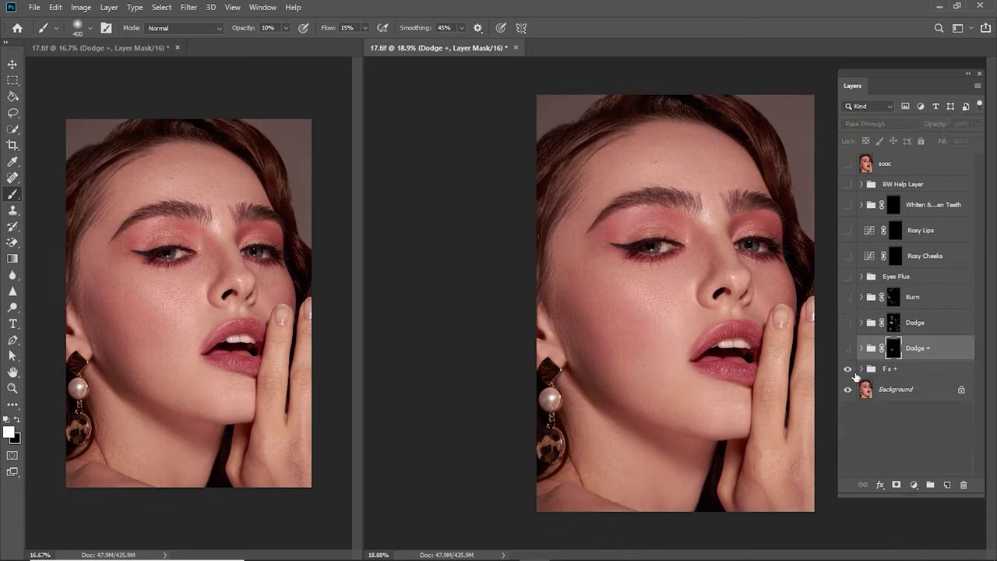
click(861, 368)
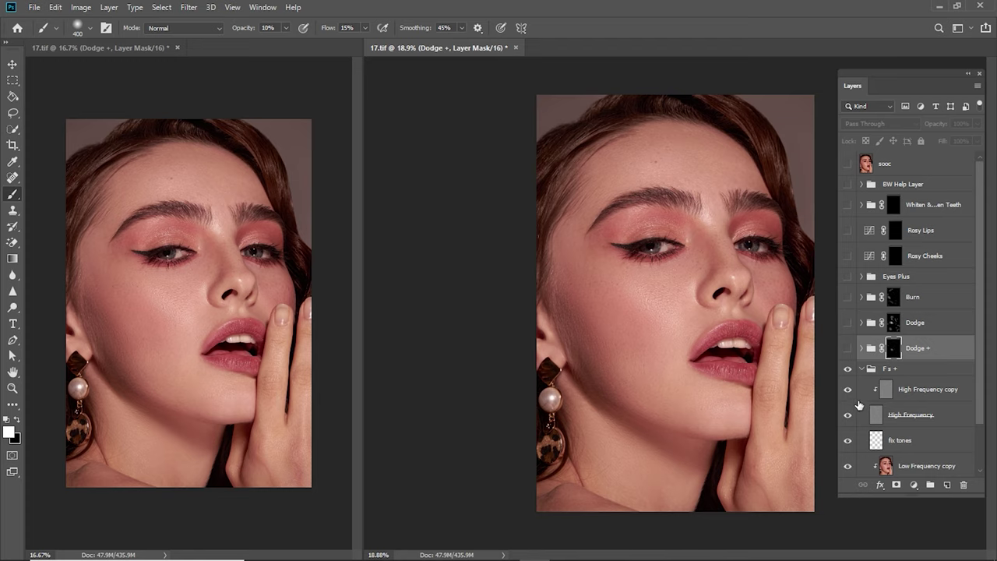
drag(849, 399, 849, 436)
click(847, 440)
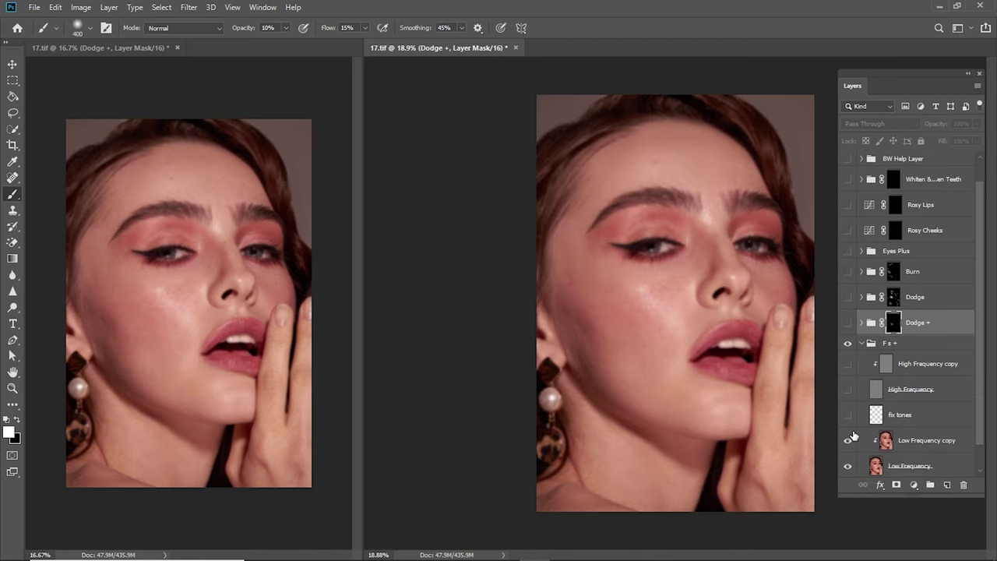
click(847, 415)
click(848, 389)
click(848, 363)
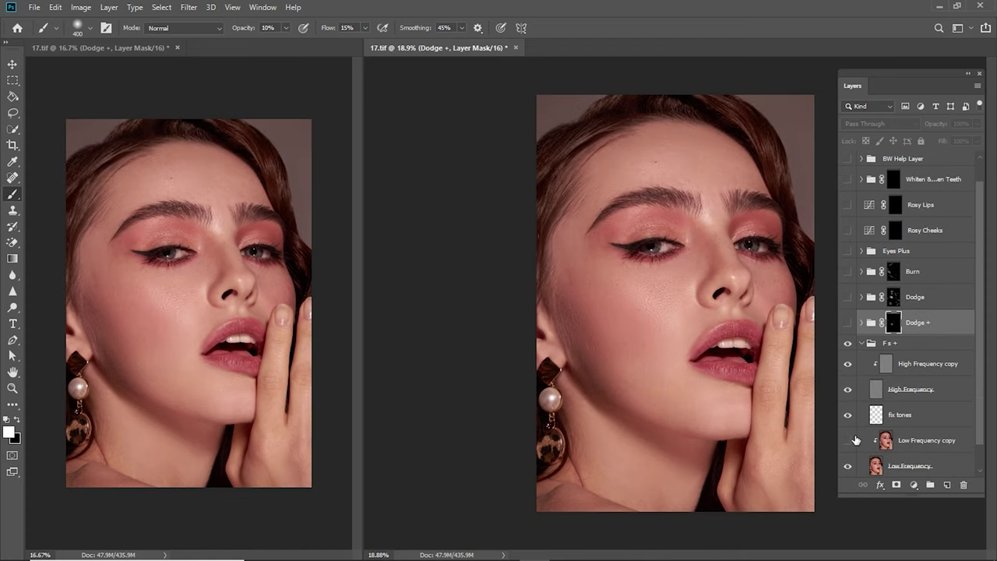
click(848, 441)
Step: Set the Low Frequency copy layer's opacity to 50%
click(910, 442)
click(930, 109)
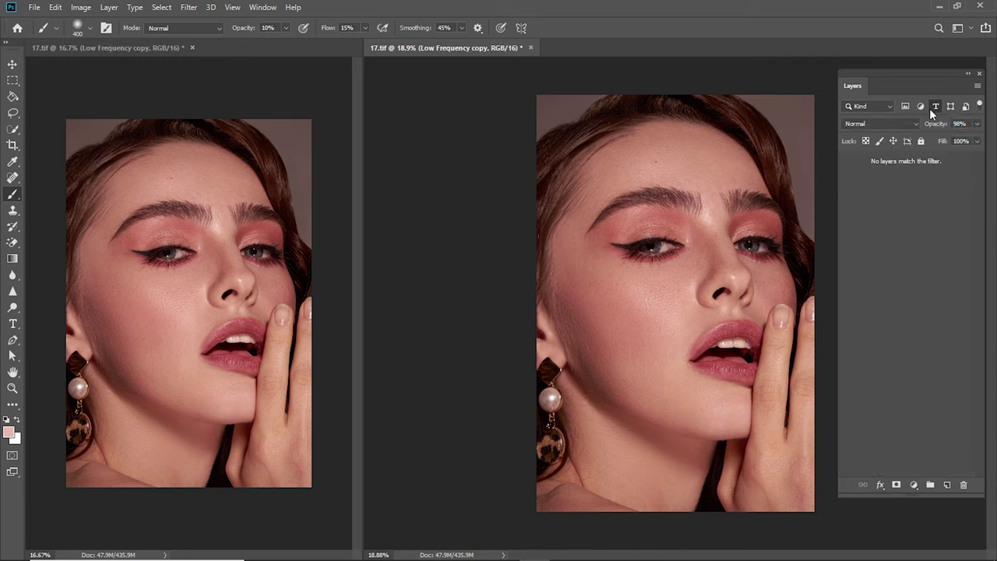
click(929, 109)
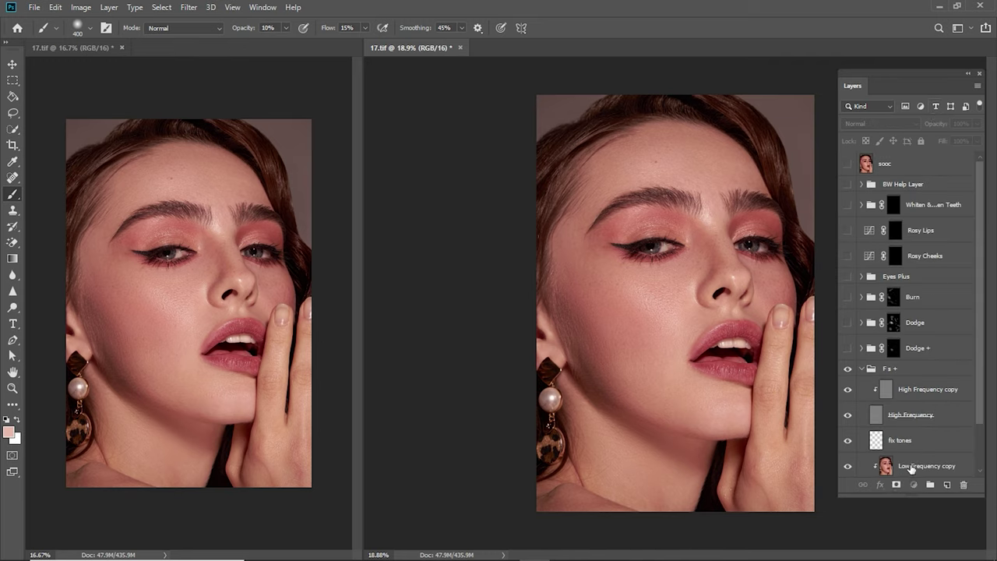
click(909, 466)
click(942, 131)
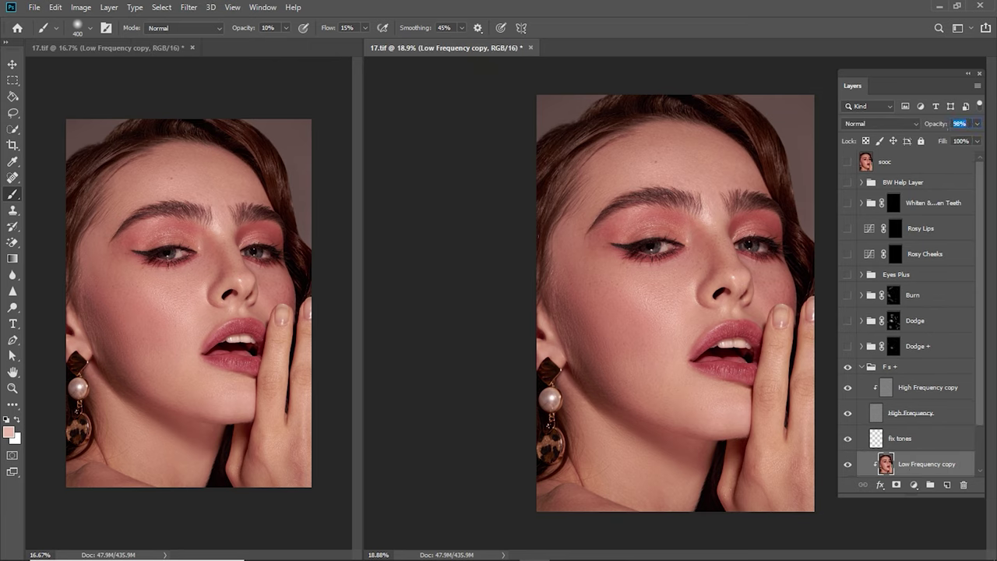
text(50)
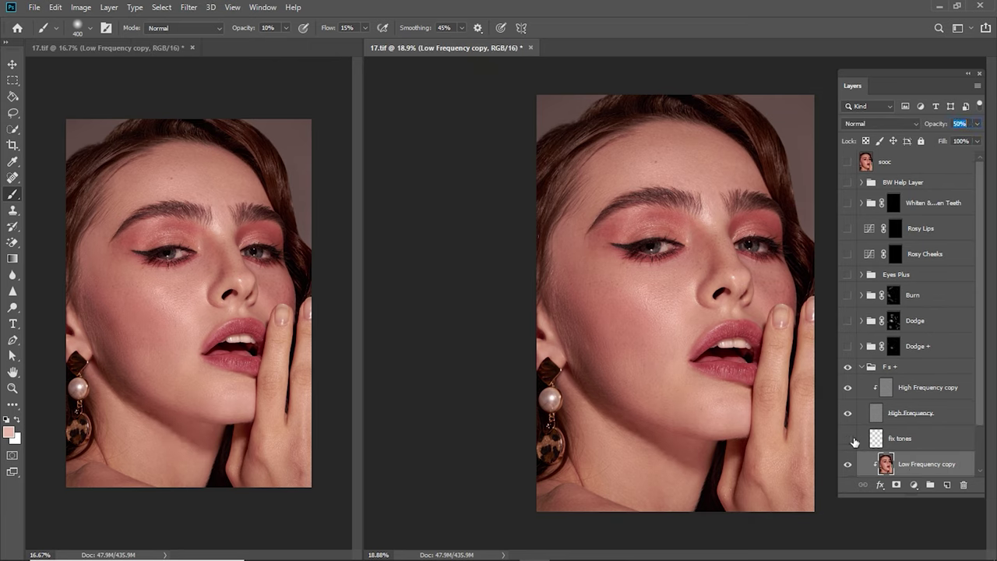
Step: Lower the Dodge + group to 40% opacity and show the Burn and Dodge groups
click(874, 440)
click(849, 348)
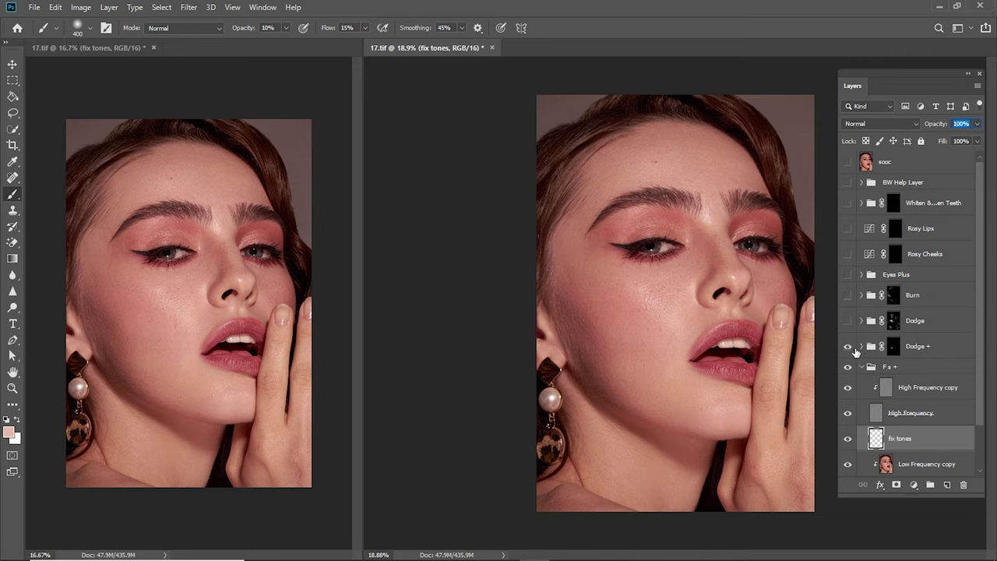
click(866, 351)
click(862, 348)
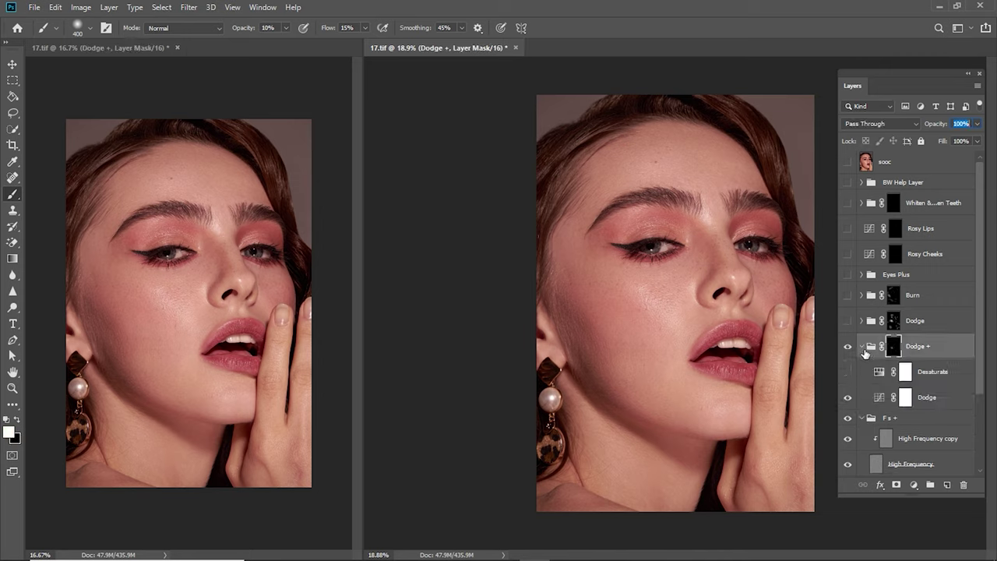
click(862, 348)
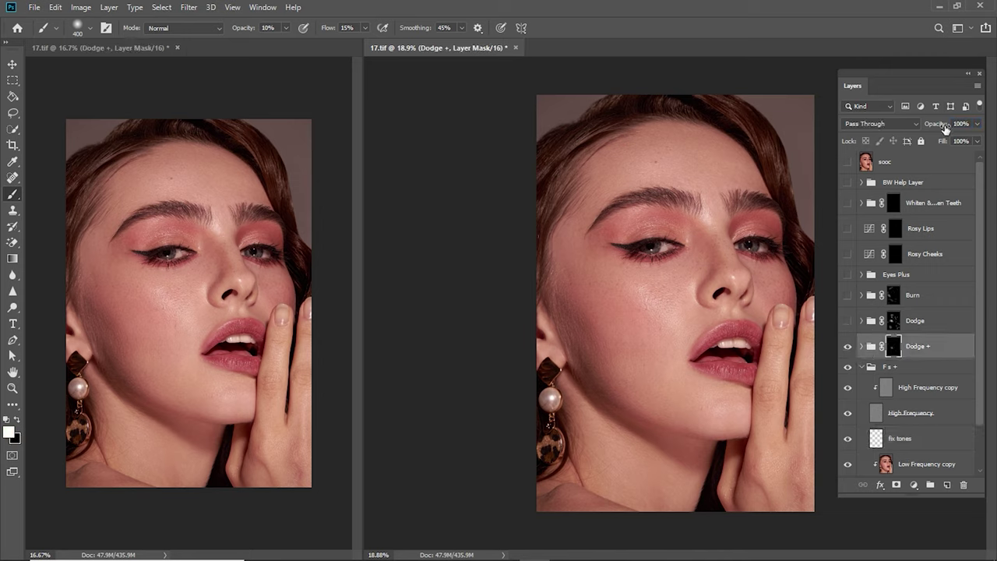
drag(945, 127, 898, 127)
click(907, 322)
click(847, 321)
click(848, 294)
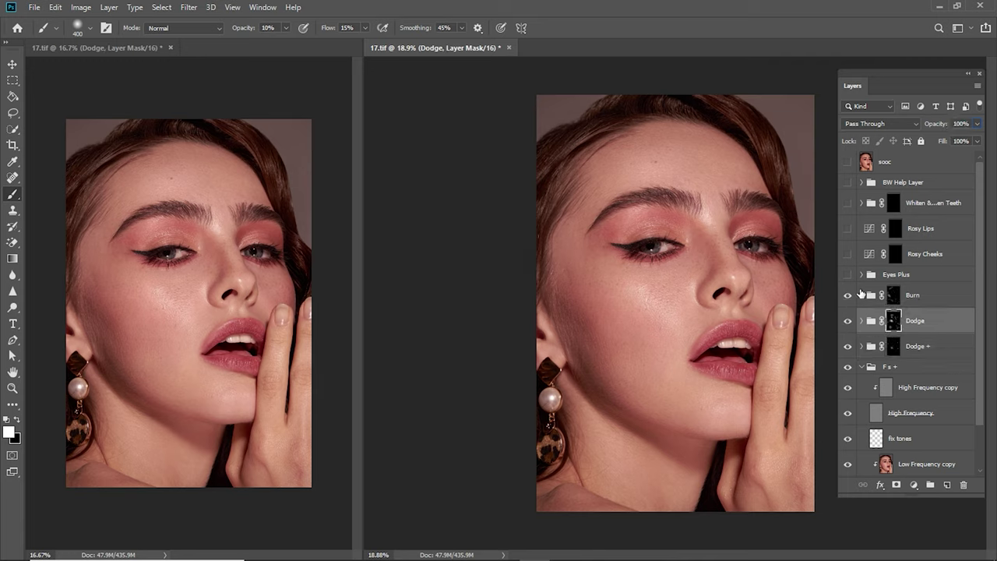
Step: Spot-heal four cheek blemishes on the High Frequency copy layer
click(906, 390)
drag(597, 356, 623, 366)
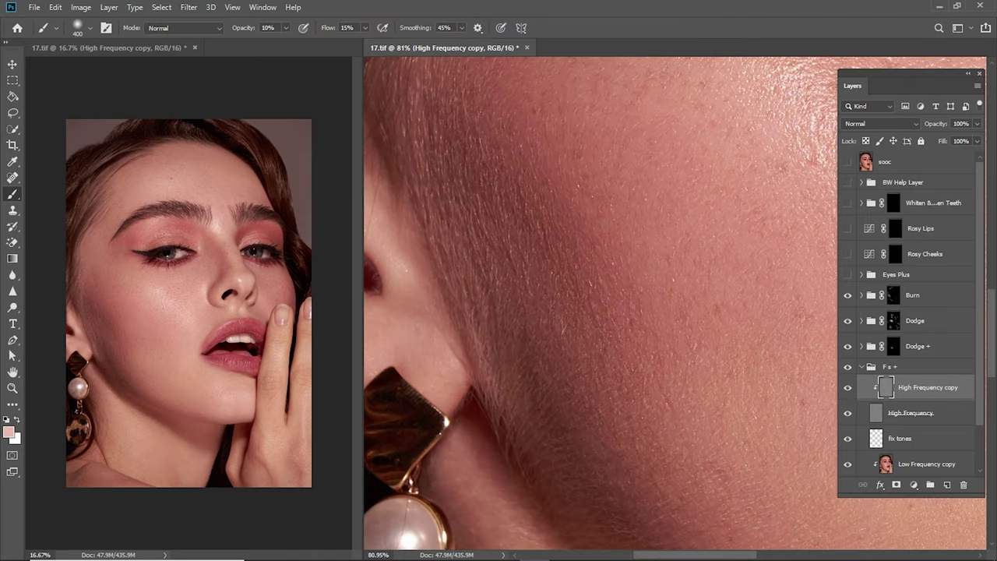
key(j)
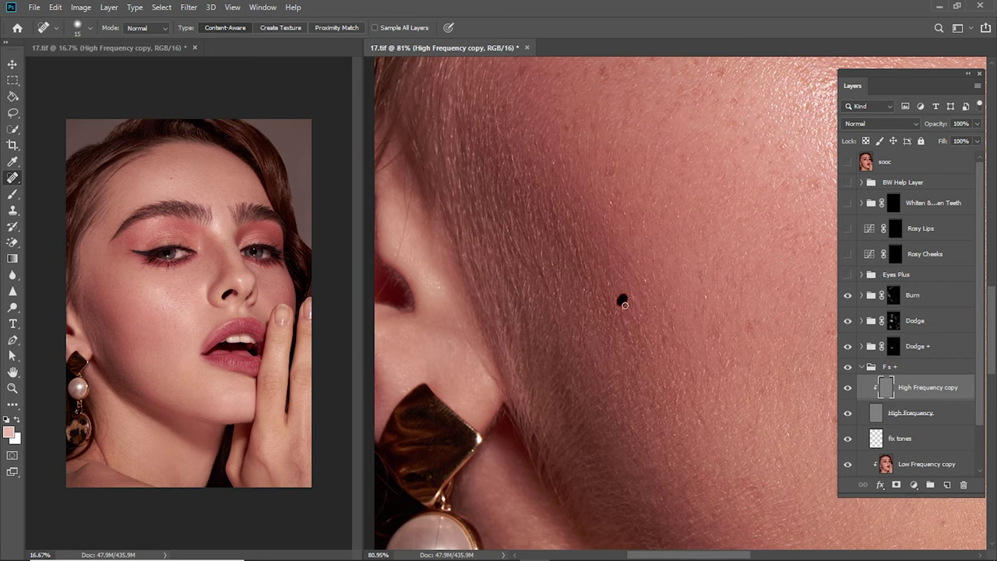
key(z)
mouse_move(694, 310)
mouse_down()
mouse_move(659, 267)
mouse_move(697, 262)
mouse_up()
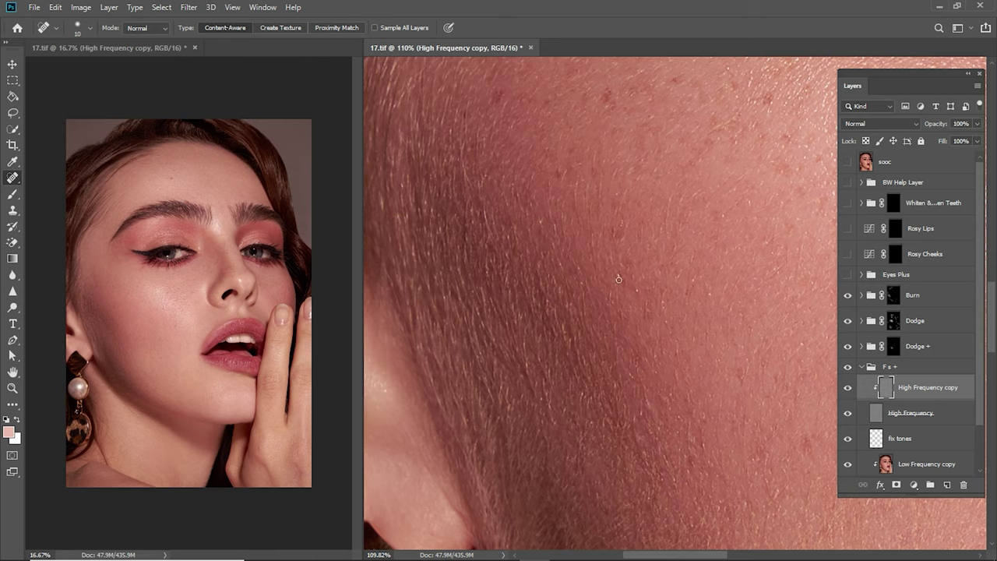
click(615, 276)
click(639, 289)
click(668, 328)
click(693, 282)
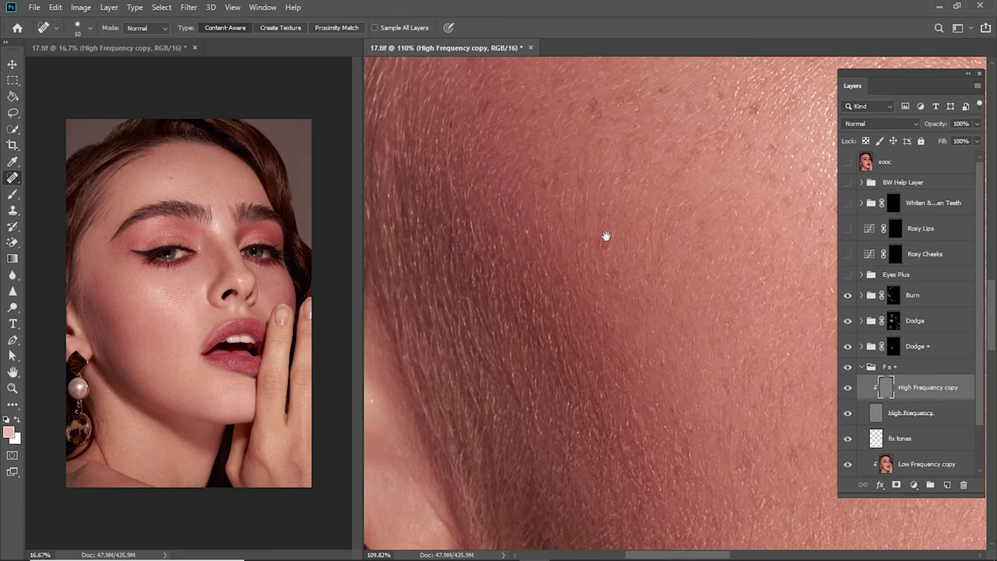
Step: Fit the portrait on screen and compare it against the original sooc photo
key(ctrl+0)
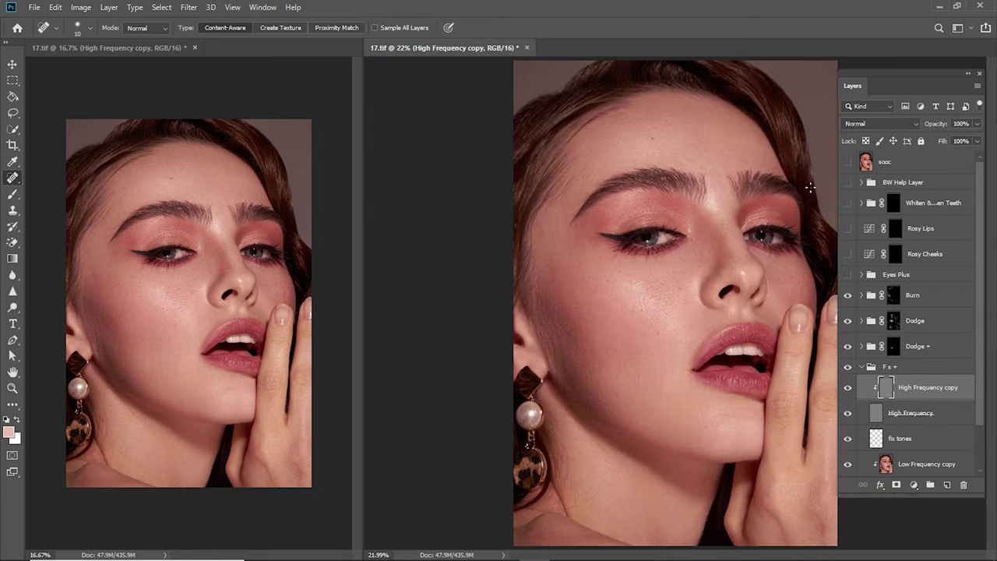
click(848, 162)
click(848, 162)
click(849, 162)
click(861, 367)
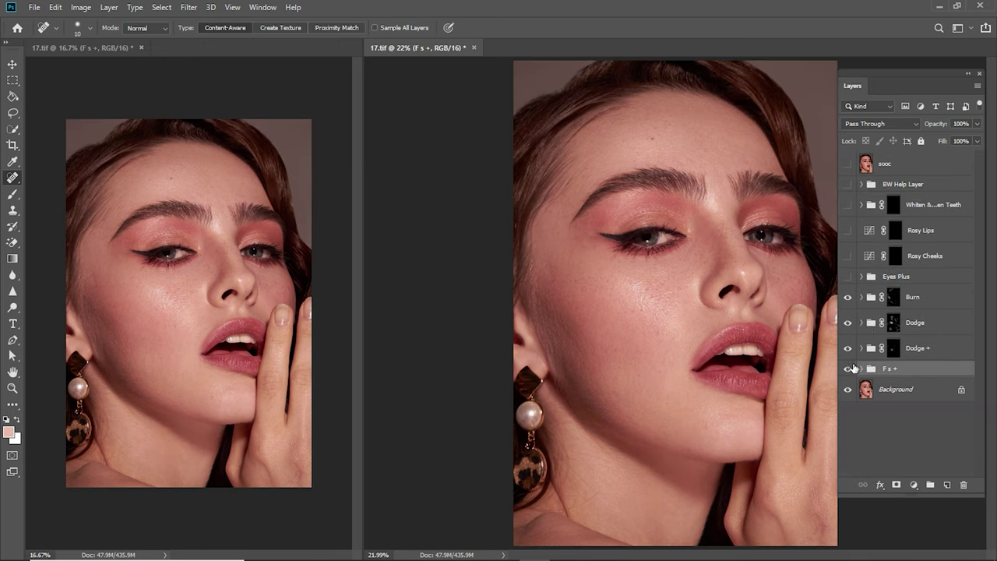
drag(848, 348, 852, 301)
click(847, 368)
click(847, 368)
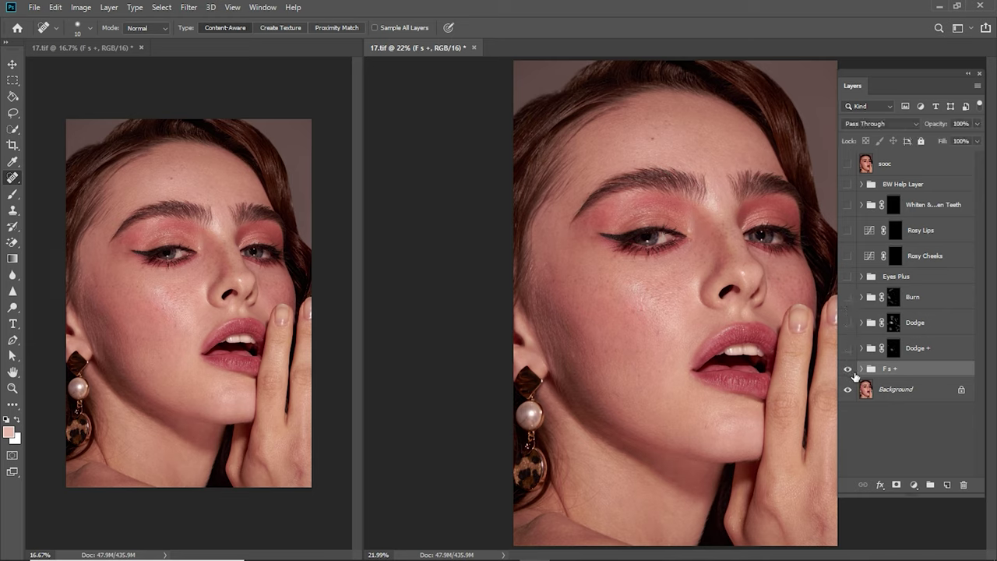
click(861, 368)
click(868, 444)
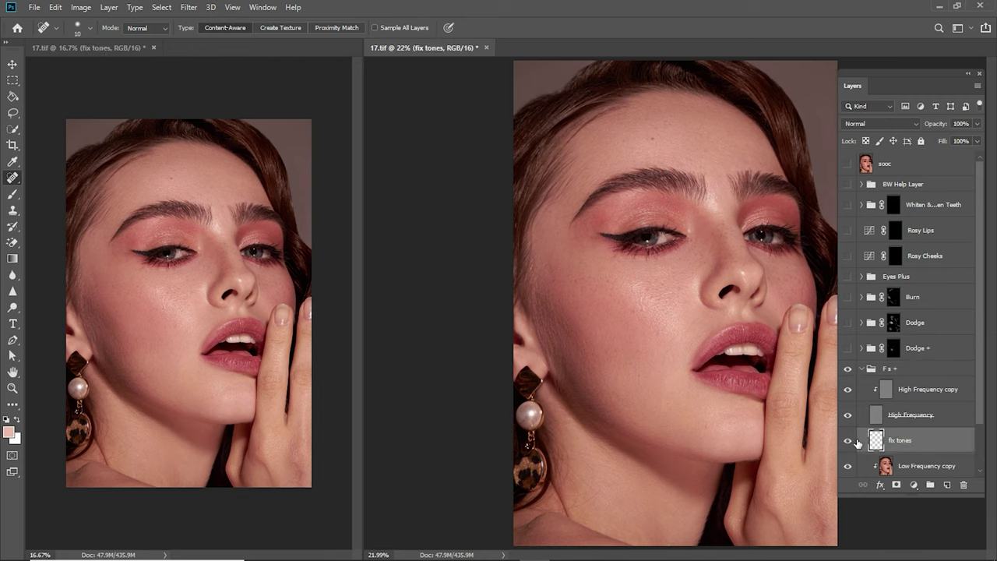
scroll(923, 453, down, 2)
click(914, 421)
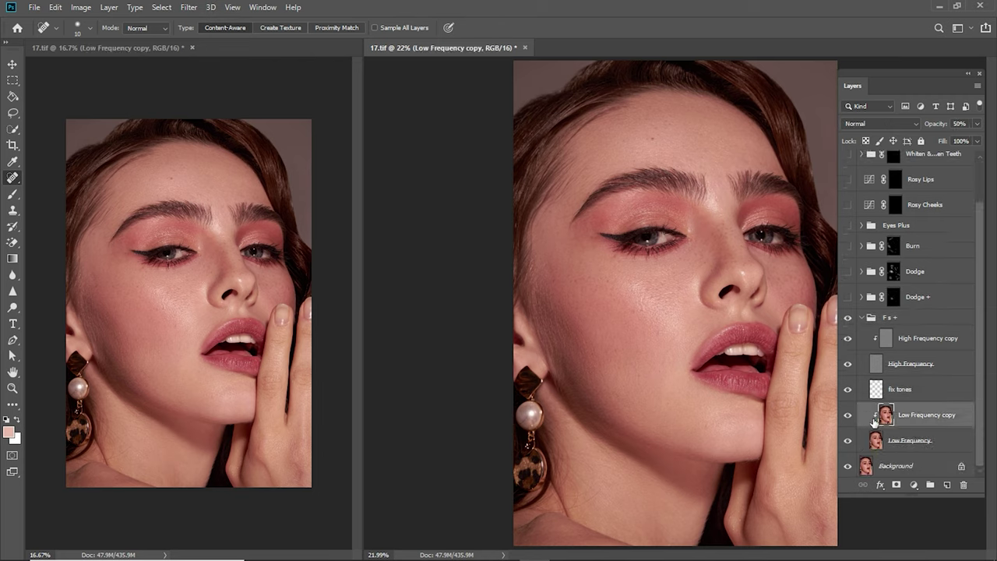
key(5)
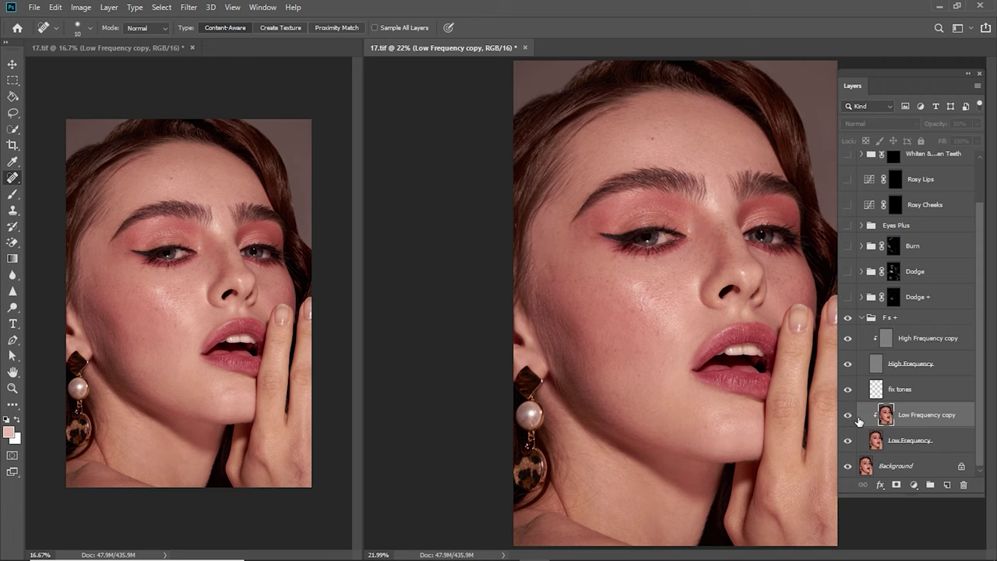
click(865, 324)
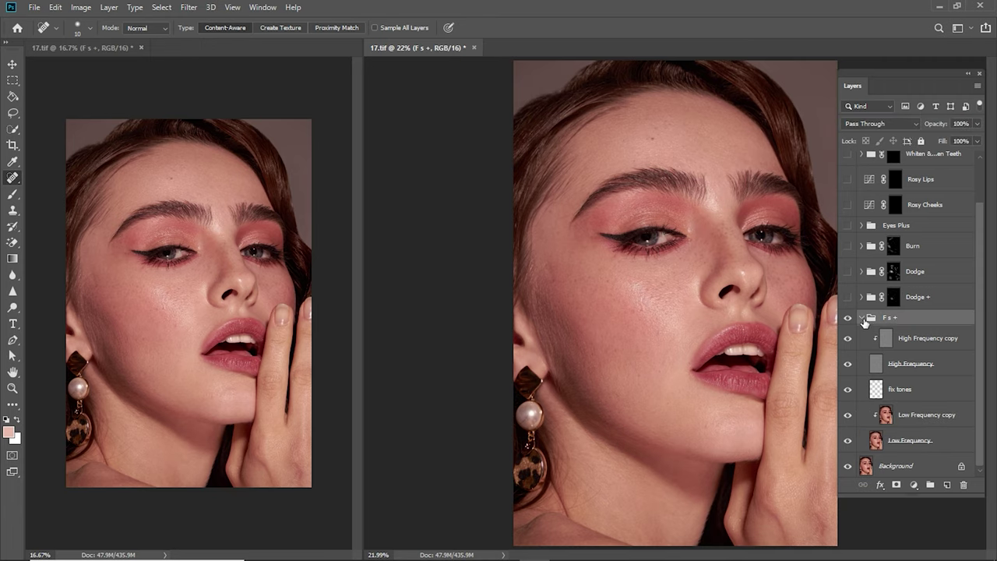
click(861, 318)
click(848, 348)
click(892, 352)
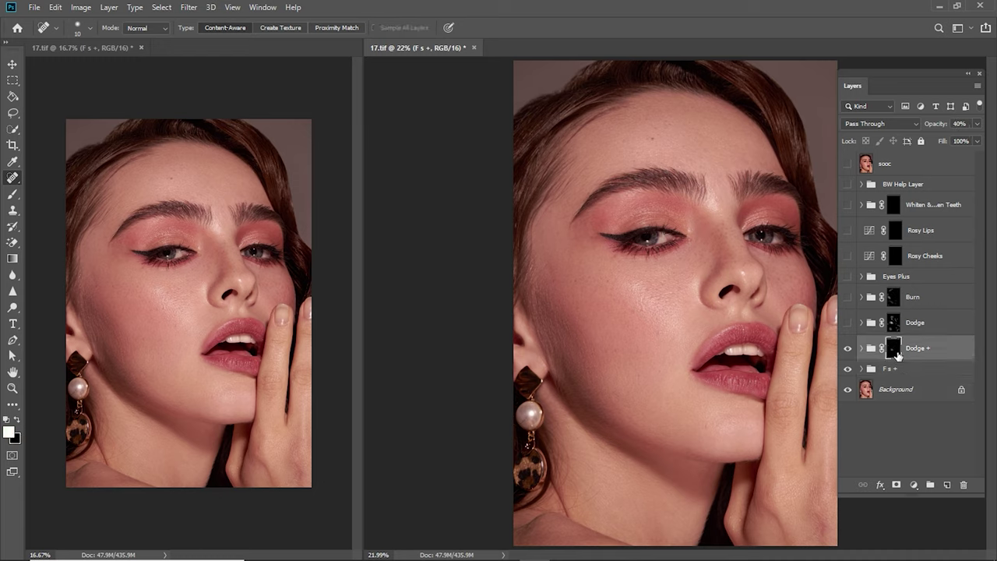
click(848, 322)
click(893, 324)
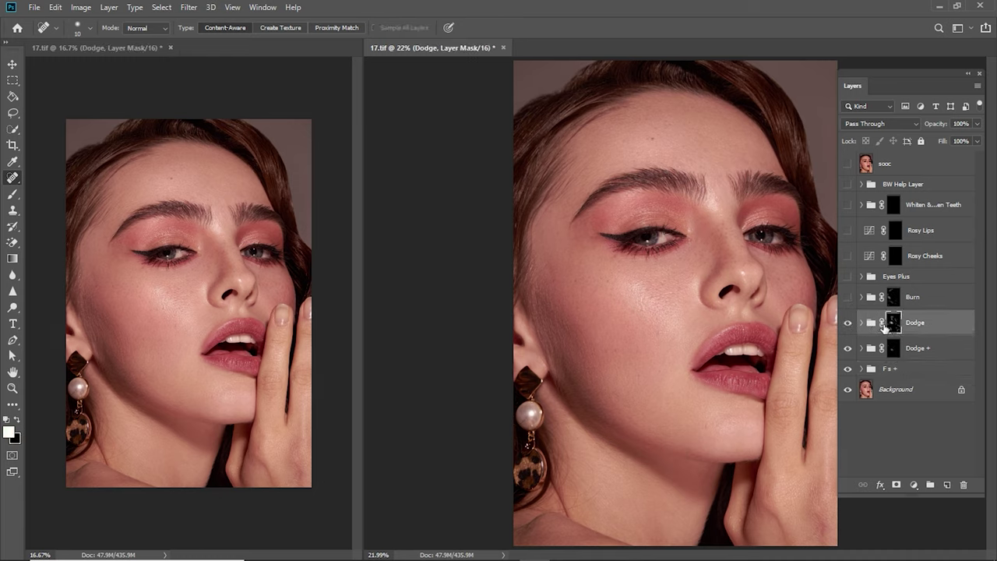
key(x)
key(b)
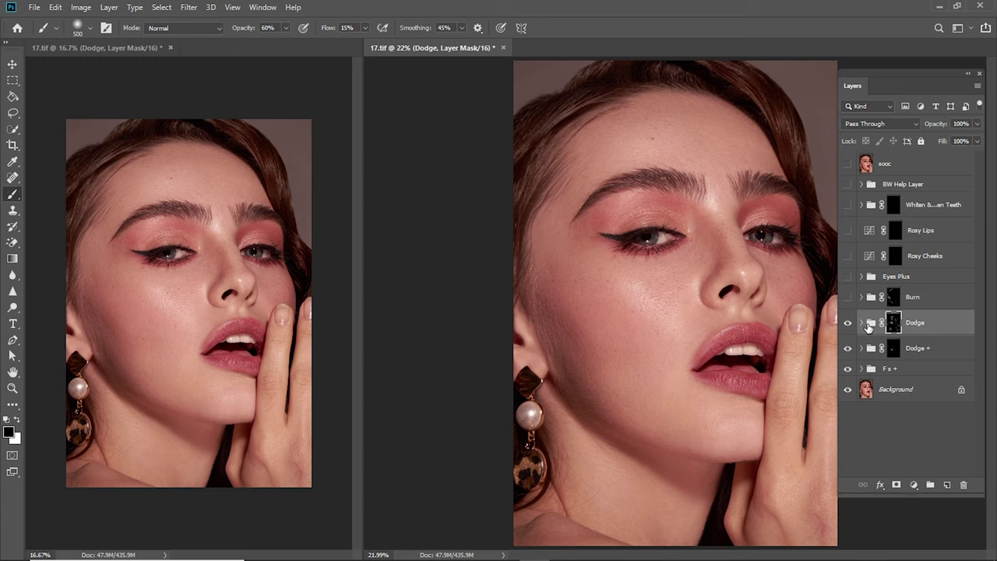
click(848, 322)
click(848, 322)
click(847, 323)
click(848, 324)
click(848, 323)
click(849, 323)
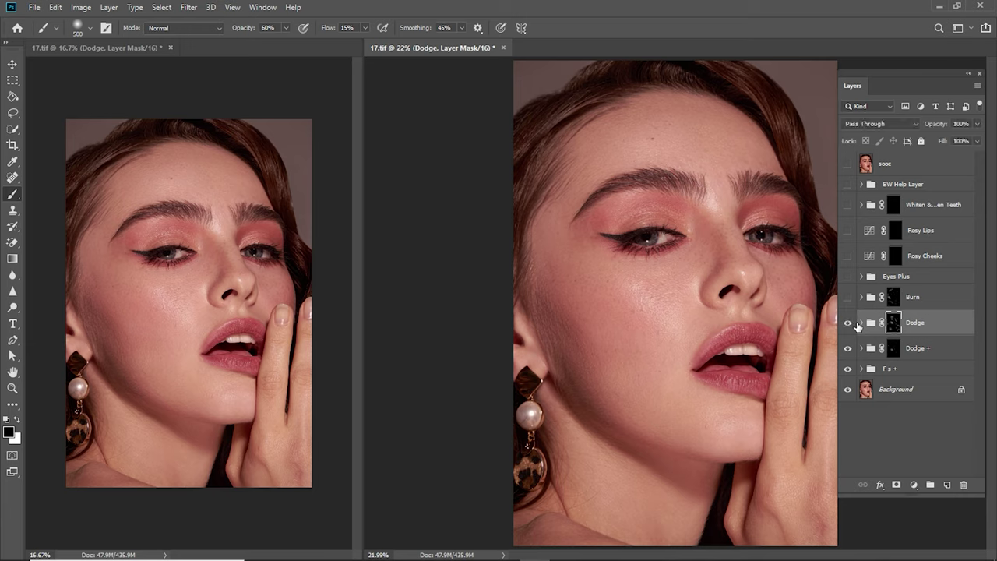
click(848, 298)
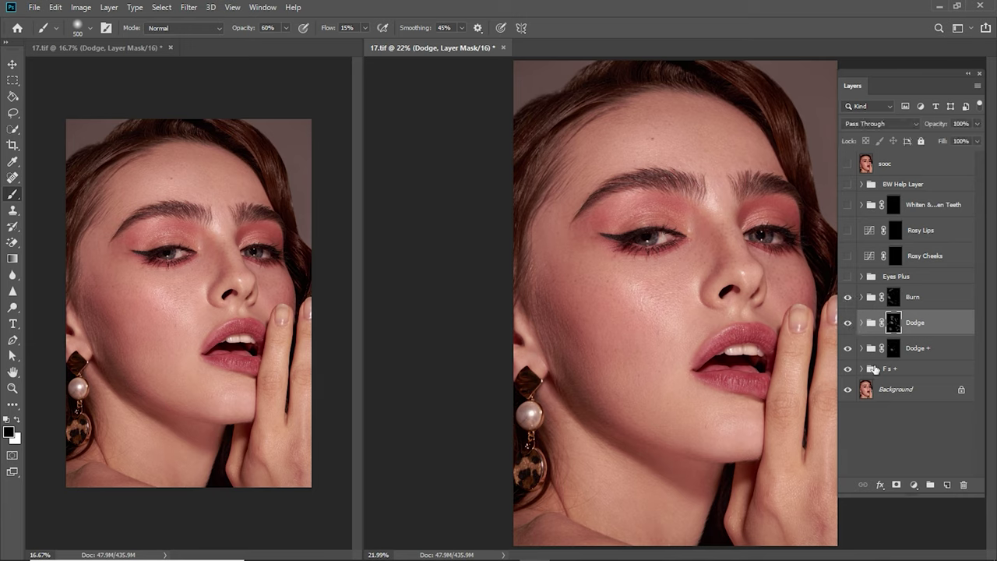
click(860, 369)
click(900, 440)
Step: Check the fix tones layer, zoom into the cheek near the hairline, and target High Frequency copy
click(849, 441)
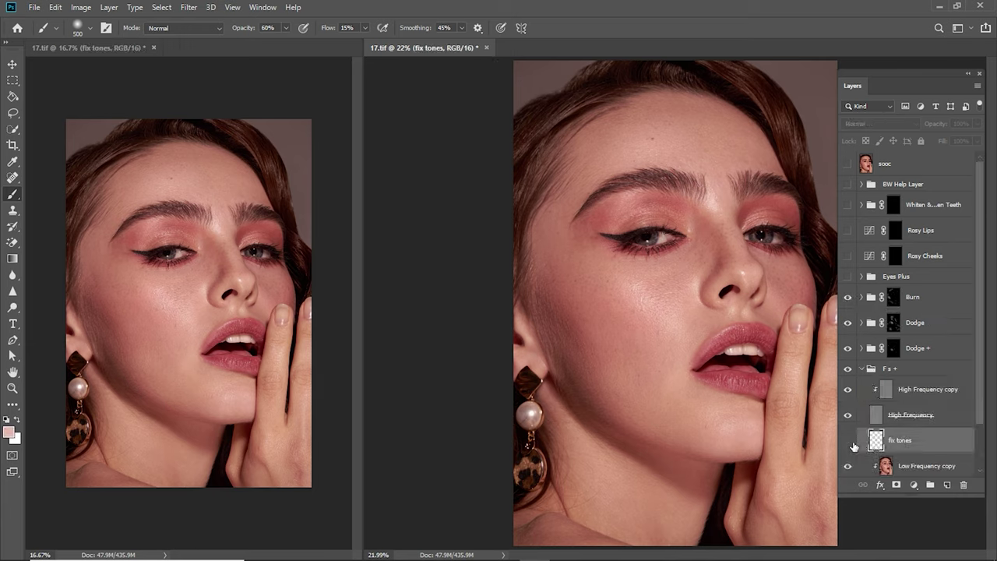
click(850, 440)
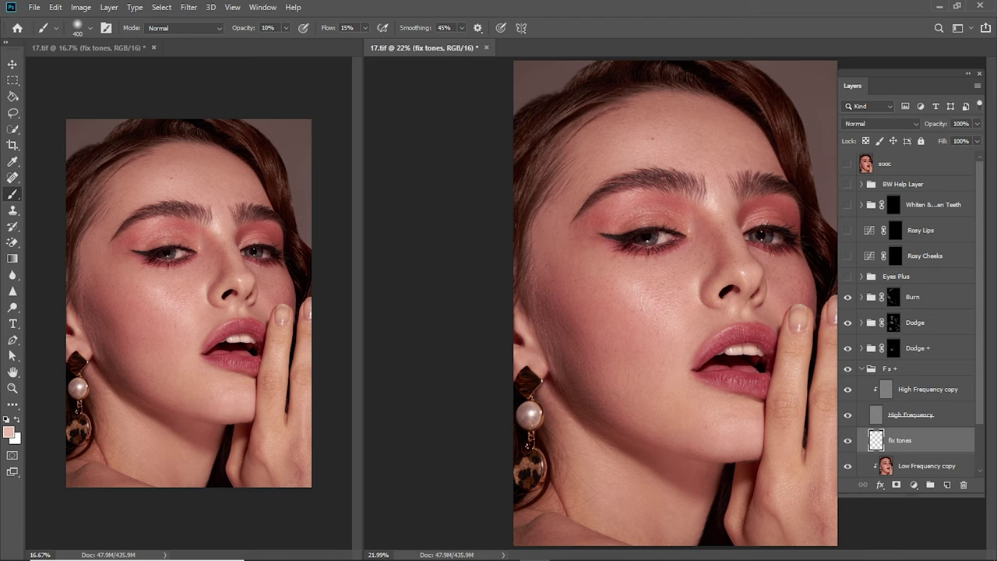
key(bracketleft)
key(bracketleft)
key(bracketleft)
drag(560, 275, 636, 418)
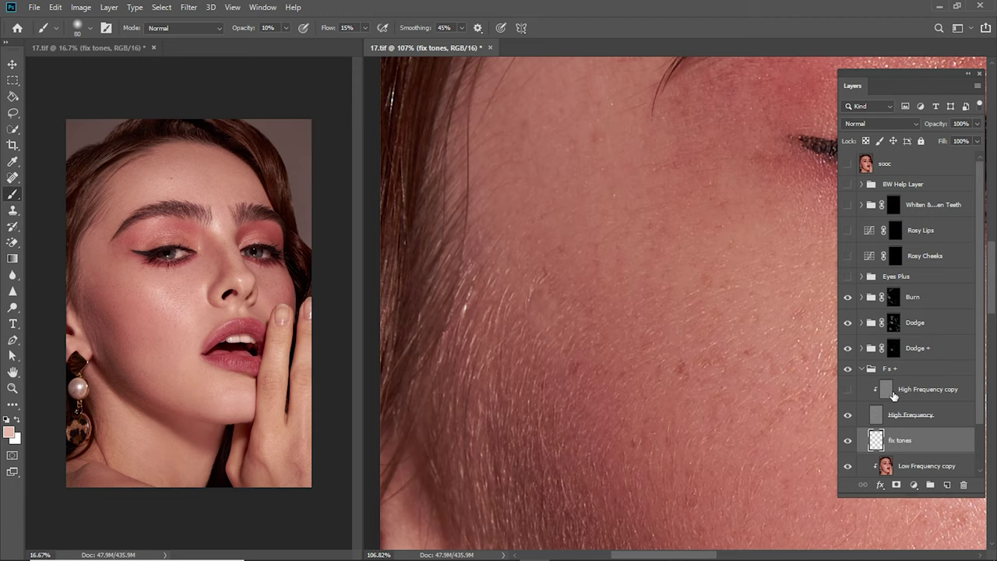
click(863, 394)
click(847, 167)
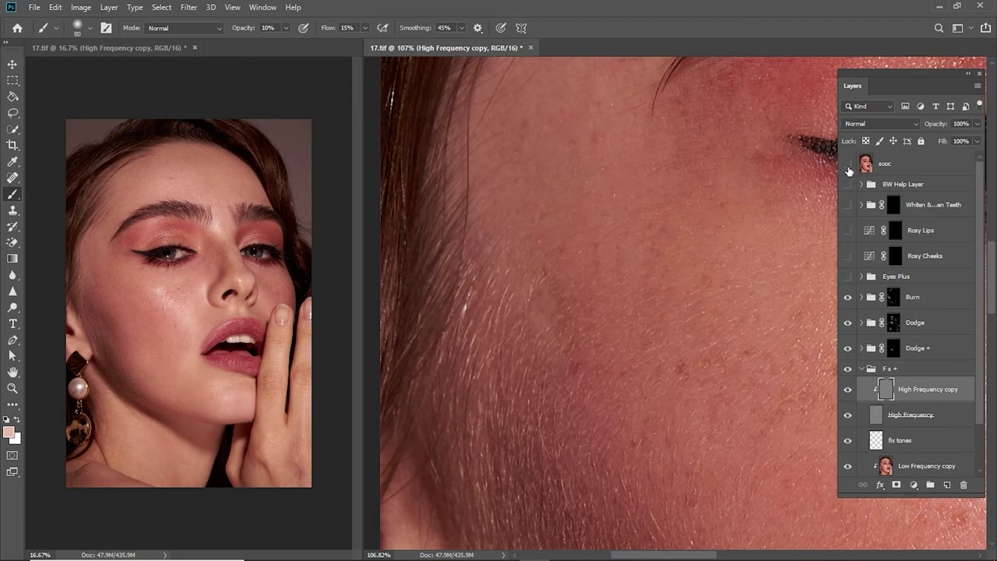
Step: Clone clean skin texture over cheek blemishes at full opacity, undoing the discoloured dab
key(s)
scroll(597, 331, up, 2)
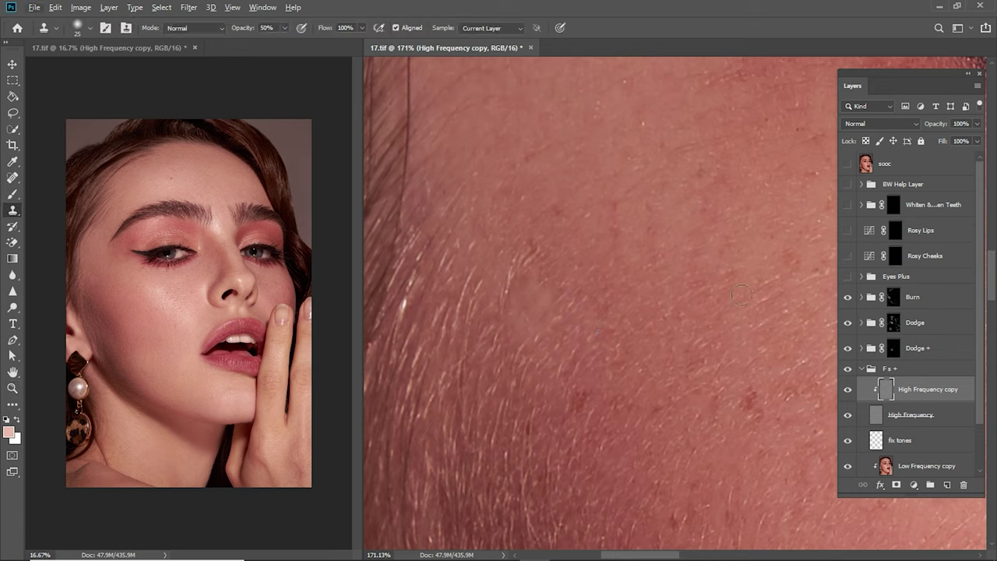
alt+click(515, 274)
click(560, 313)
key(0)
alt+click(575, 327)
click(540, 310)
click(551, 326)
key(ctrl+z)
Step: Paint soft tone-evening brush strokes on the fix tones layer near the hairline
click(885, 440)
key(b)
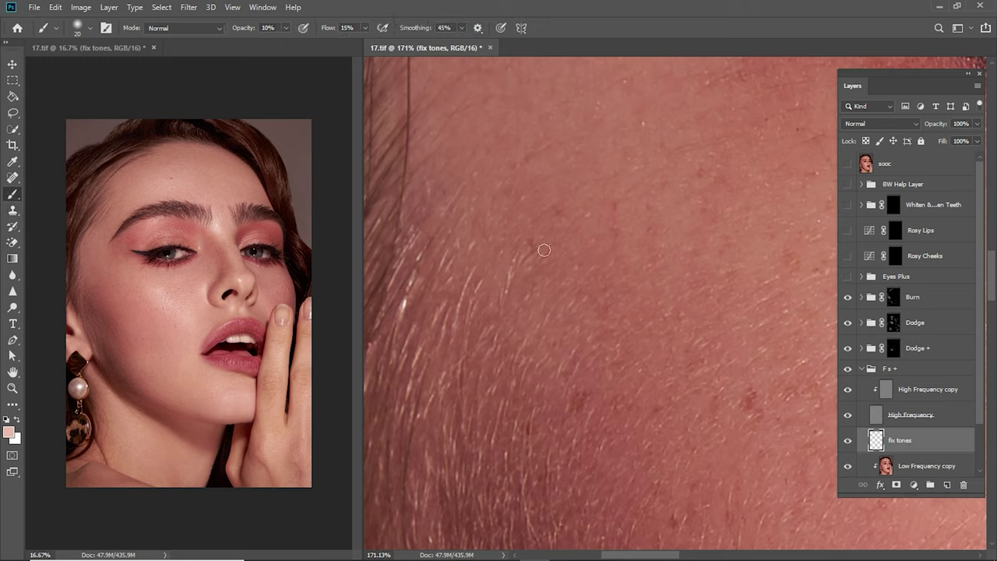
key(bracketleft)
key(bracketleft)
key(bracketright)
key(bracketright)
drag(536, 155, 581, 229)
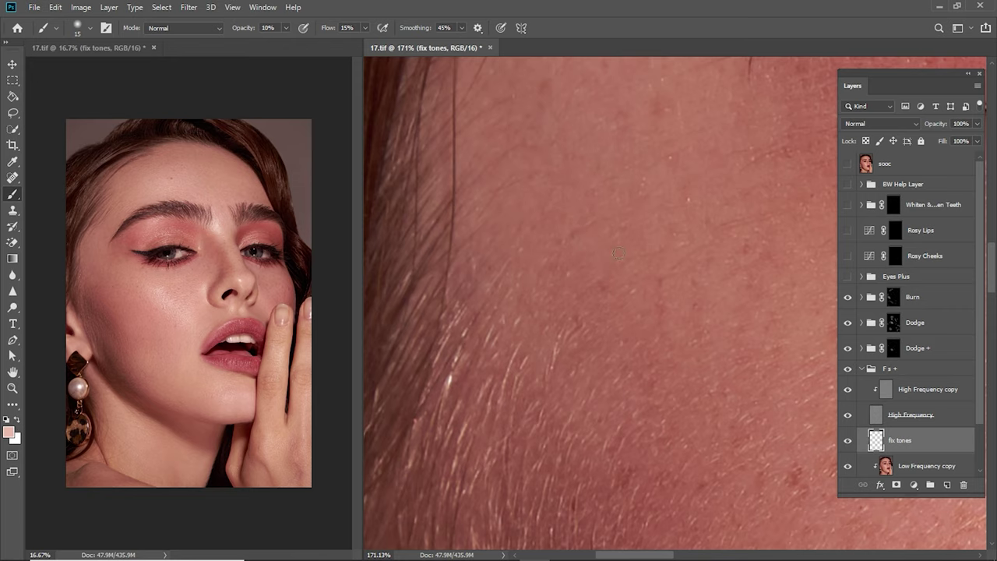
click(910, 394)
Step: Spot-heal the temple mole and blemishes along the hairline and above the eyebrow
key(j)
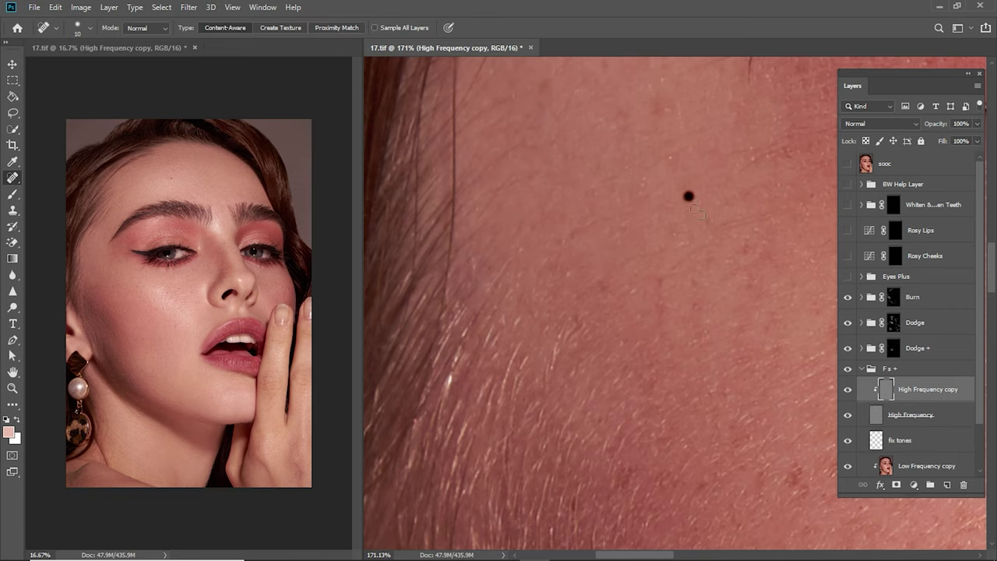
click(746, 249)
drag(716, 232, 657, 293)
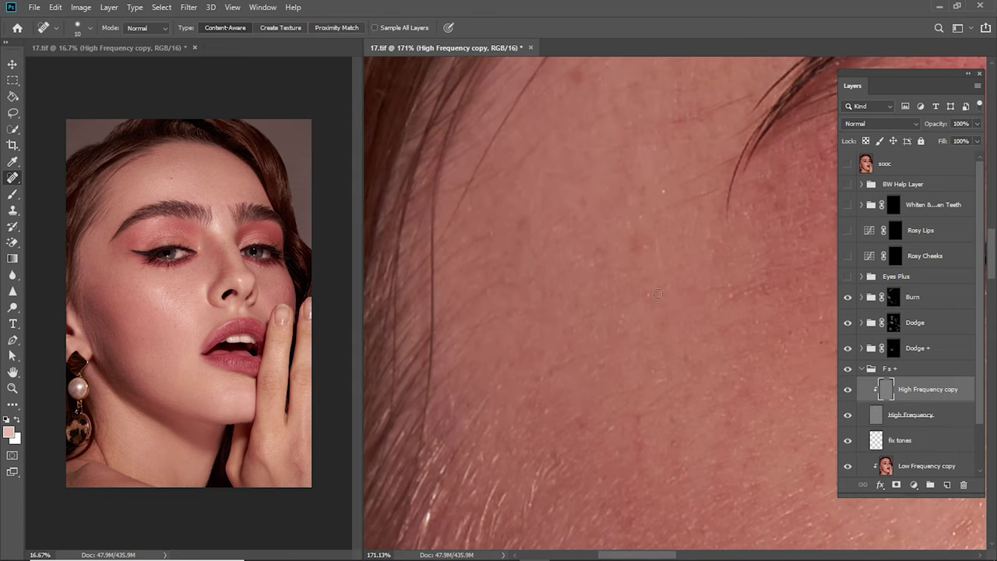
mouse_move(694, 163)
mouse_down()
mouse_move(674, 257)
mouse_move(596, 252)
mouse_up()
click(613, 274)
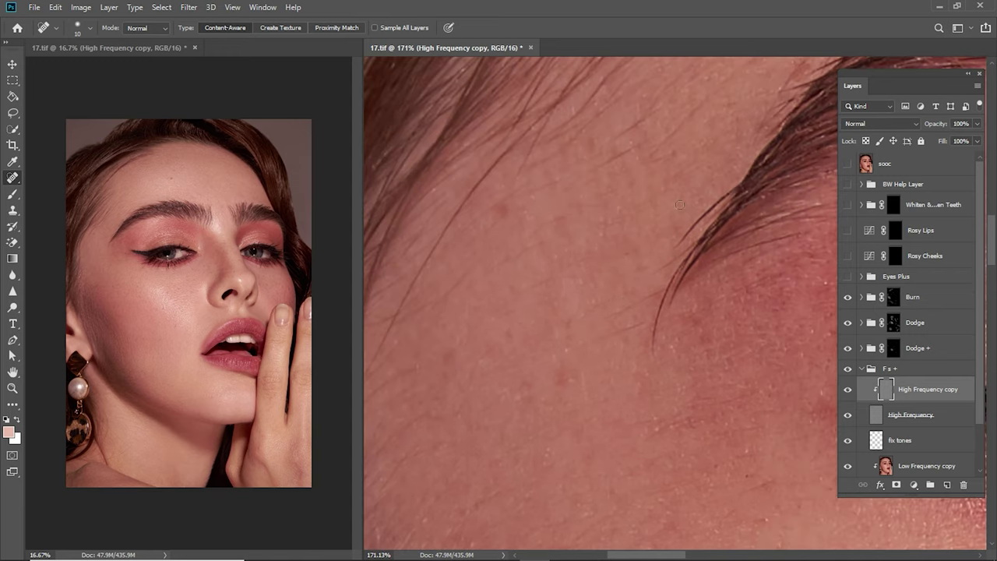
mouse_move(685, 170)
mouse_down()
mouse_move(628, 263)
mouse_move(602, 250)
mouse_move(712, 150)
mouse_move(663, 231)
mouse_up()
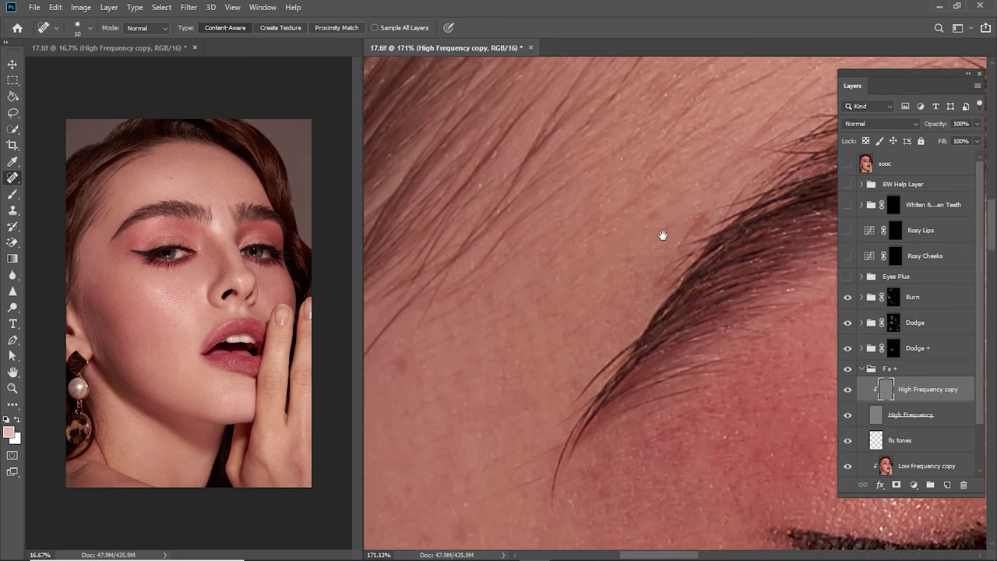
mouse_move(599, 217)
mouse_down()
mouse_move(625, 252)
mouse_move(592, 243)
mouse_up()
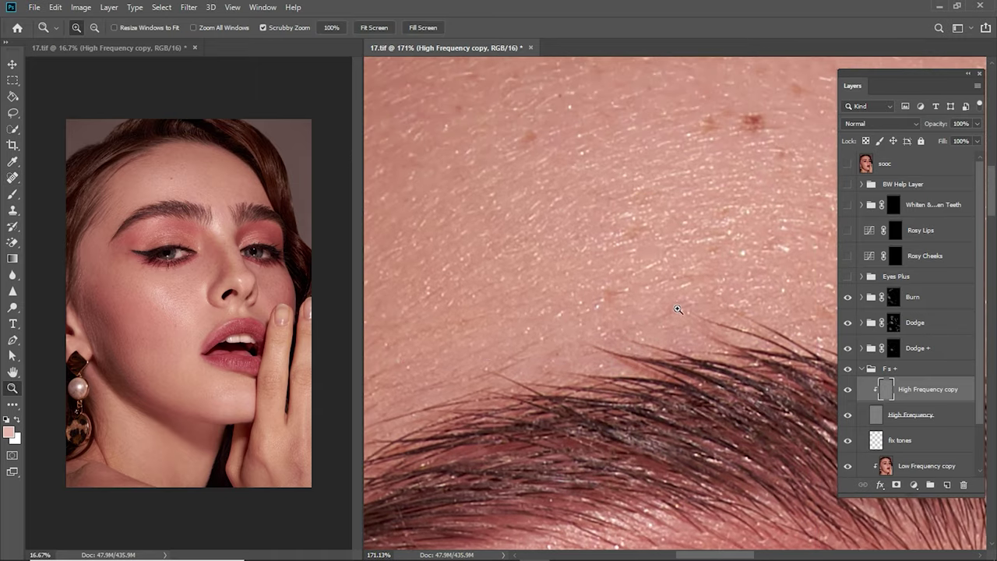
Step: Zoom out over the forehead and fit the whole portrait on screen
drag(679, 309, 630, 318)
scroll(630, 319, up, 3)
key(s)
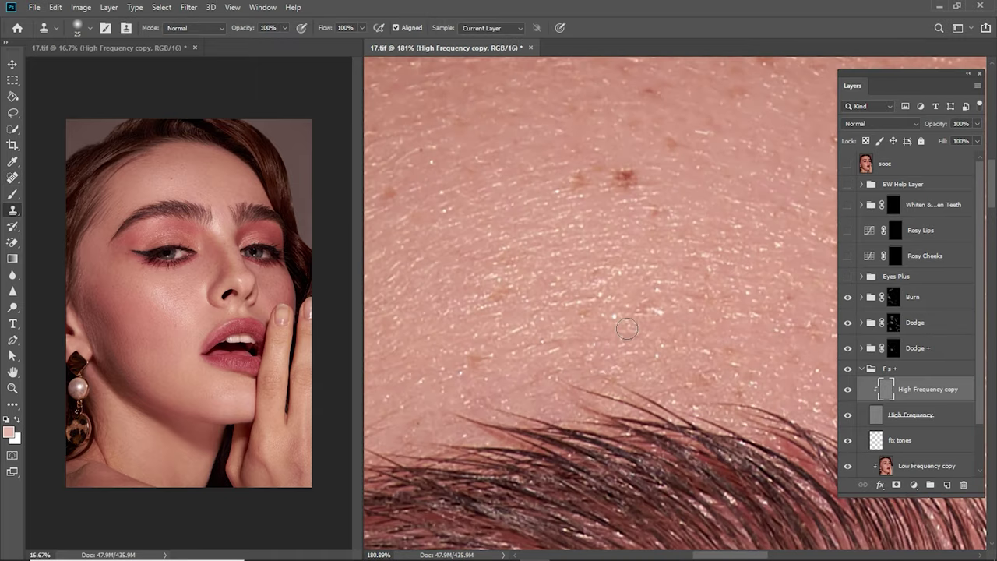
scroll(662, 323, down, 1)
scroll(623, 331, down, 1)
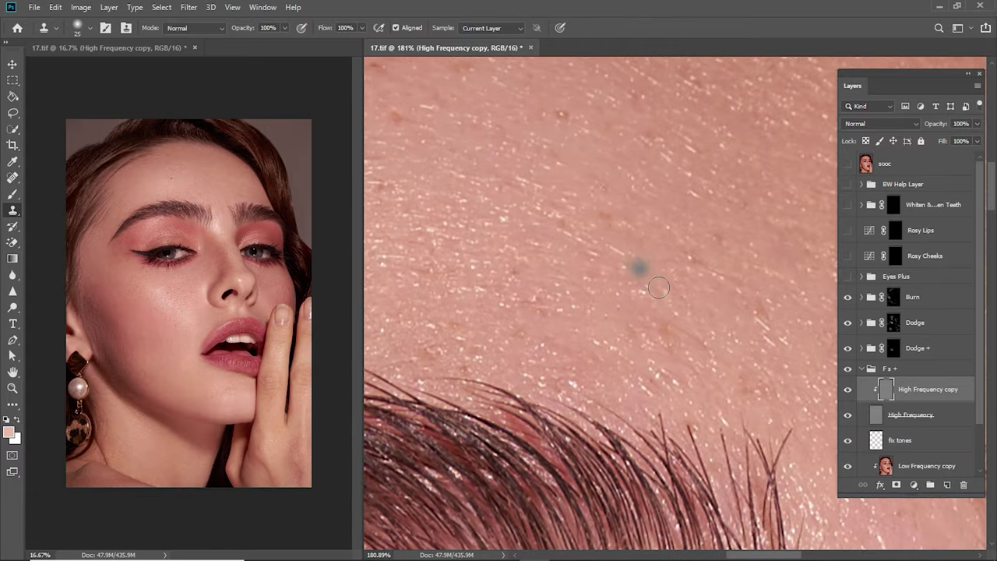
key(ctrl+0)
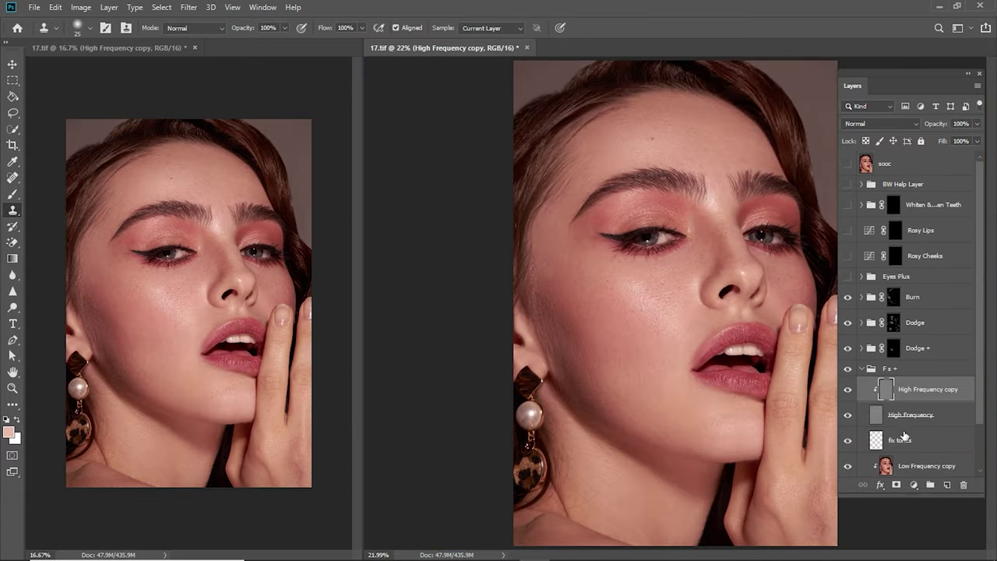
Step: Merge the two low frequency layers, duplicate the result, and clip the copy below
scroll(899, 452, down, 2)
click(929, 414)
shift+click(927, 440)
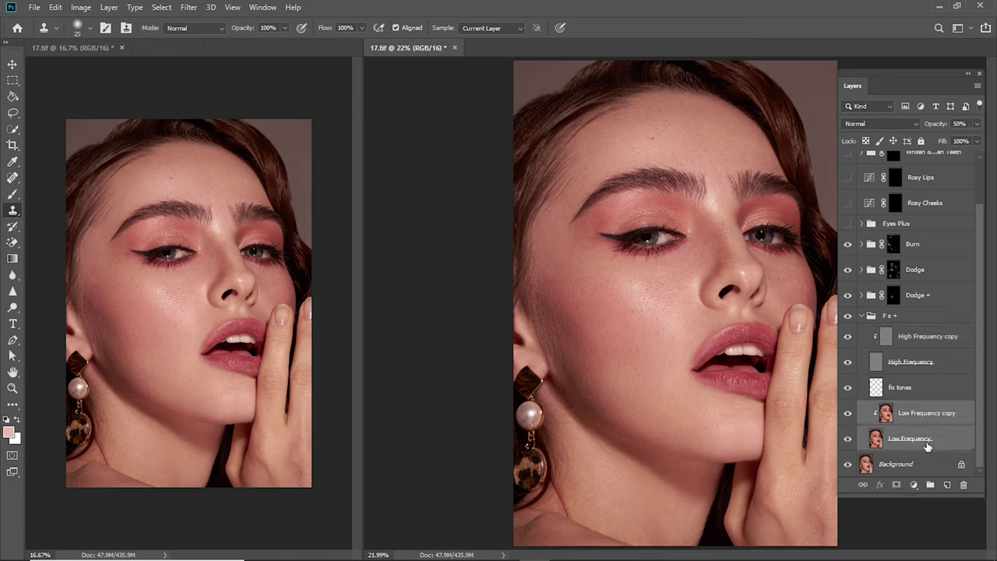
key(ctrl+e)
key(ctrl+j)
key(ctrl+alt+g)
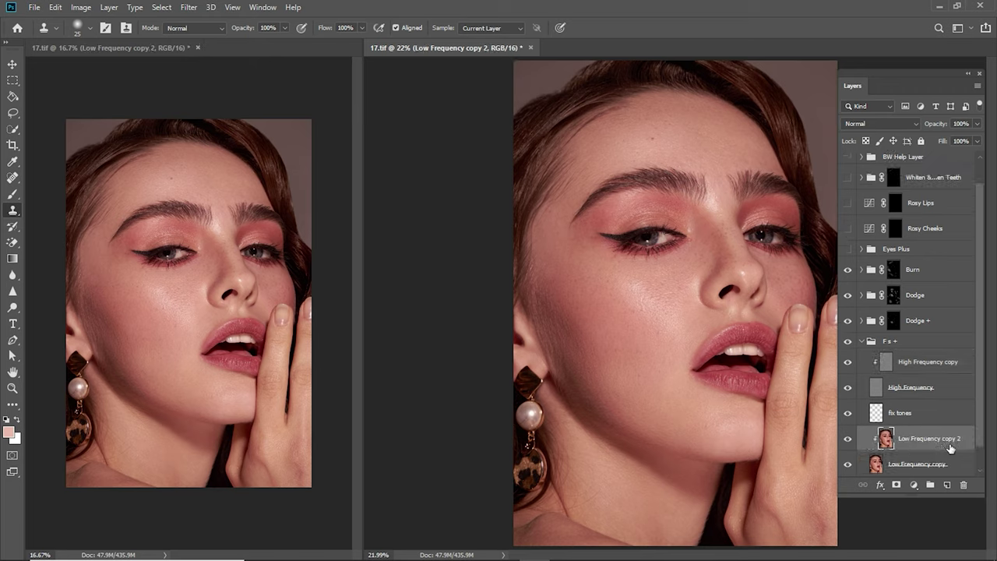
Step: Hide the texture and tone layers and open Camera Raw Filter's Effects settings
click(188, 7)
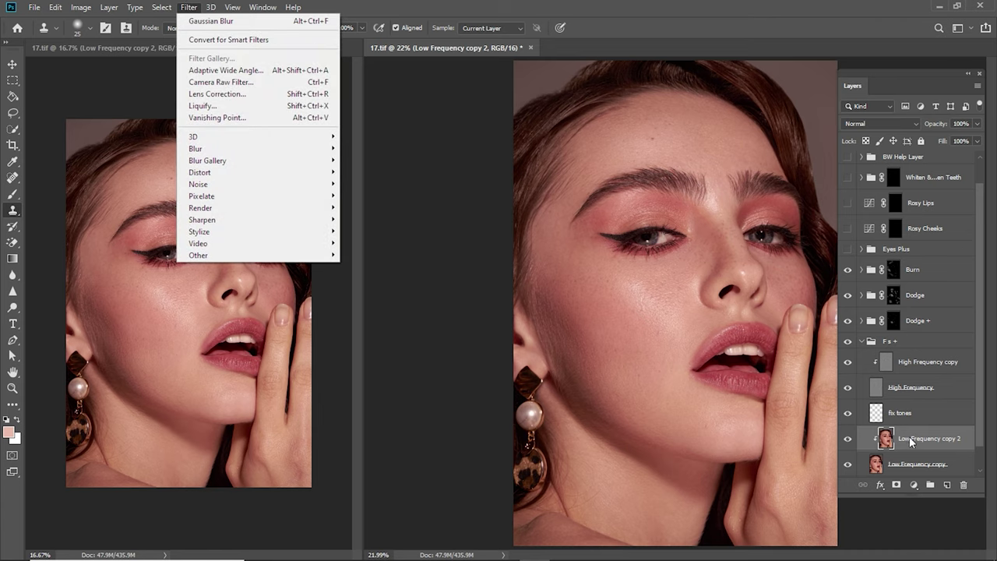
click(919, 444)
drag(847, 413, 847, 361)
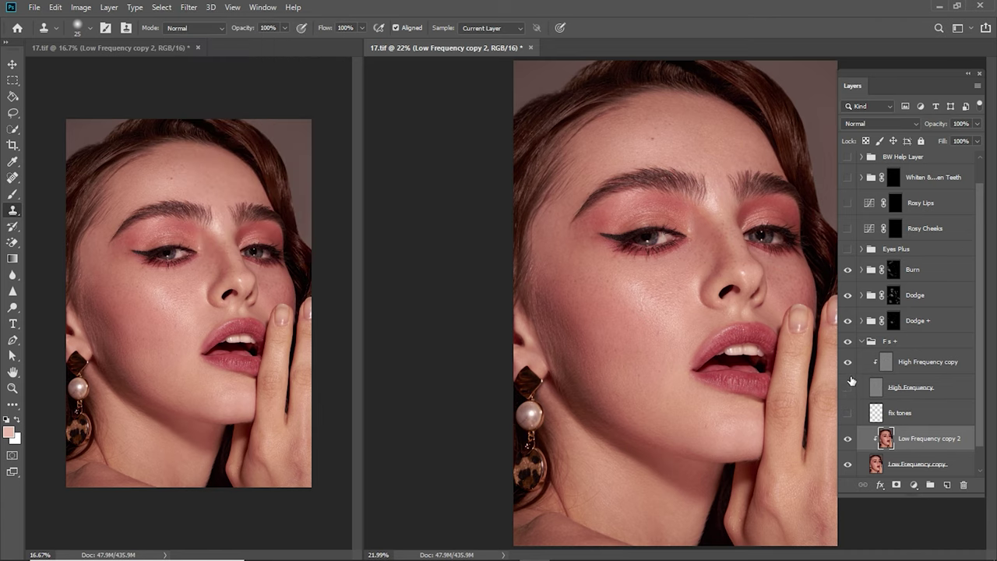
click(189, 7)
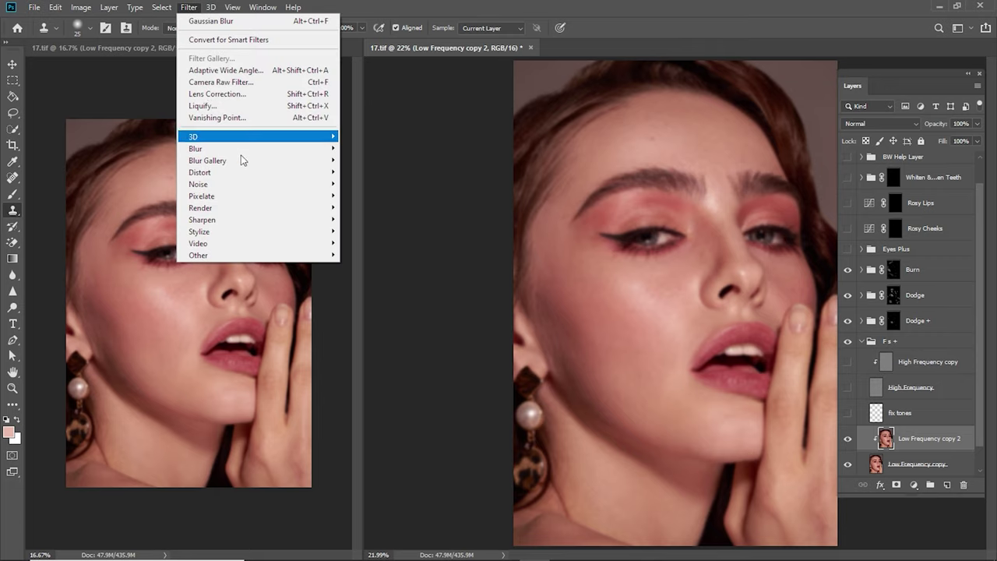
click(234, 84)
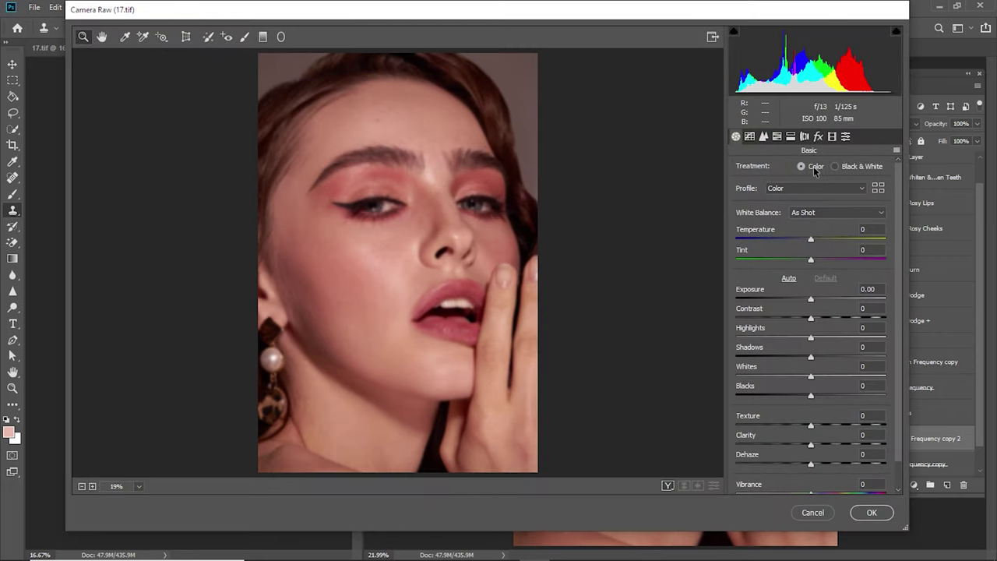
click(818, 136)
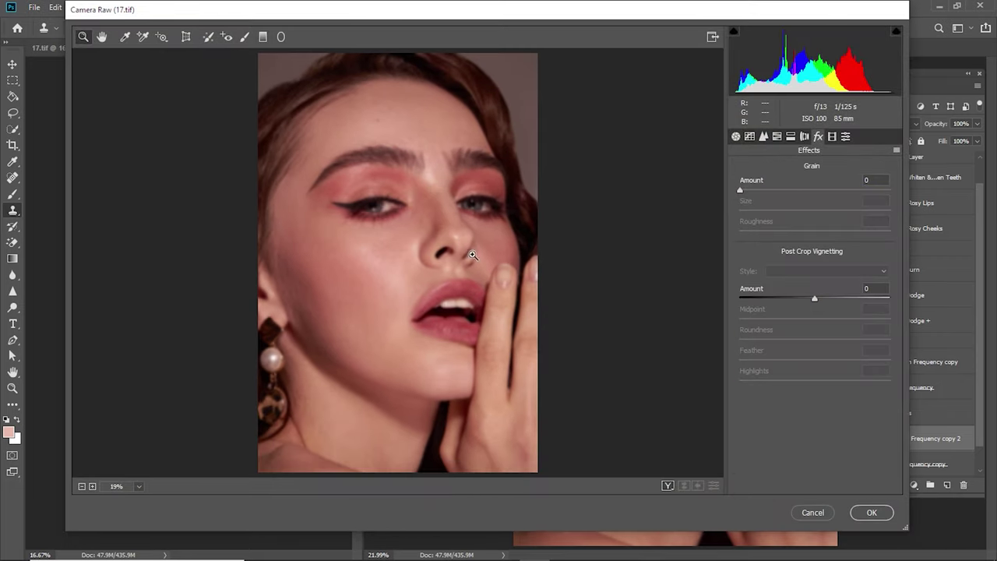
Step: Apply Camera Raw grain with amount 47, size 5 and roughness 15
scroll(394, 289, up, 5)
scroll(467, 316, up, 1)
scroll(467, 317, up, 1)
drag(740, 190, 792, 190)
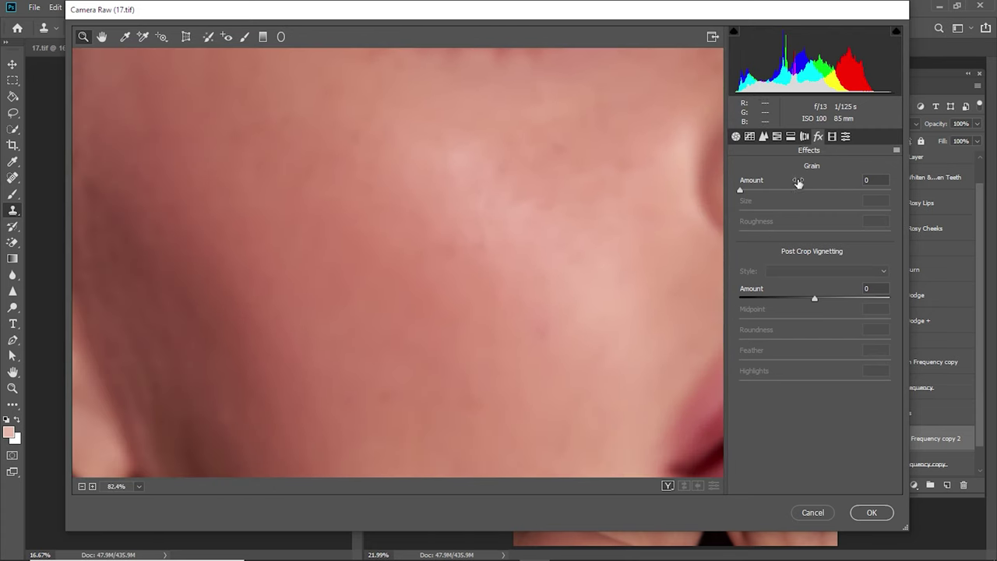
drag(815, 232, 762, 251)
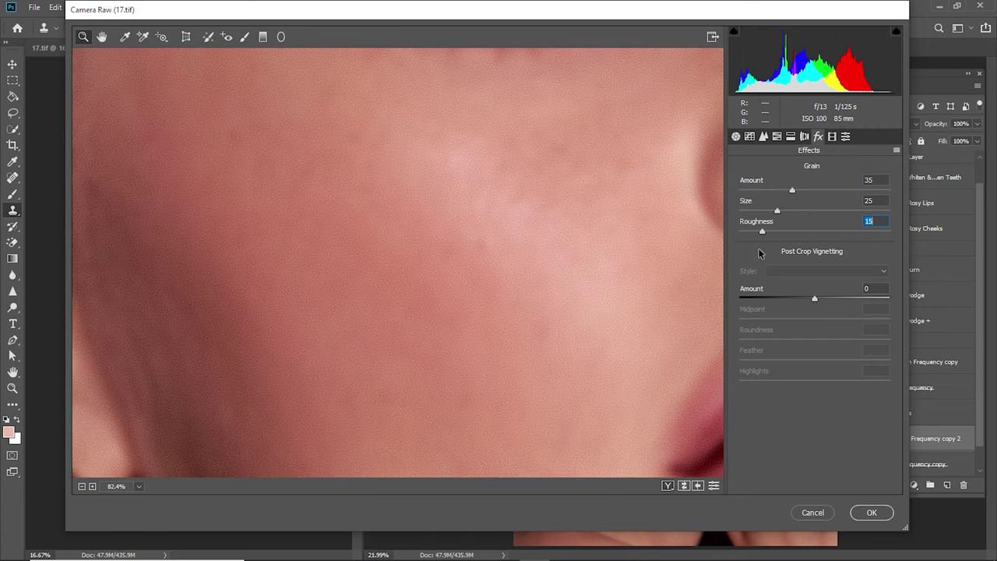
mouse_move(777, 211)
mouse_down()
mouse_move(750, 215)
mouse_move(804, 218)
mouse_move(752, 234)
mouse_move(761, 236)
mouse_up()
drag(792, 190, 808, 198)
click(870, 513)
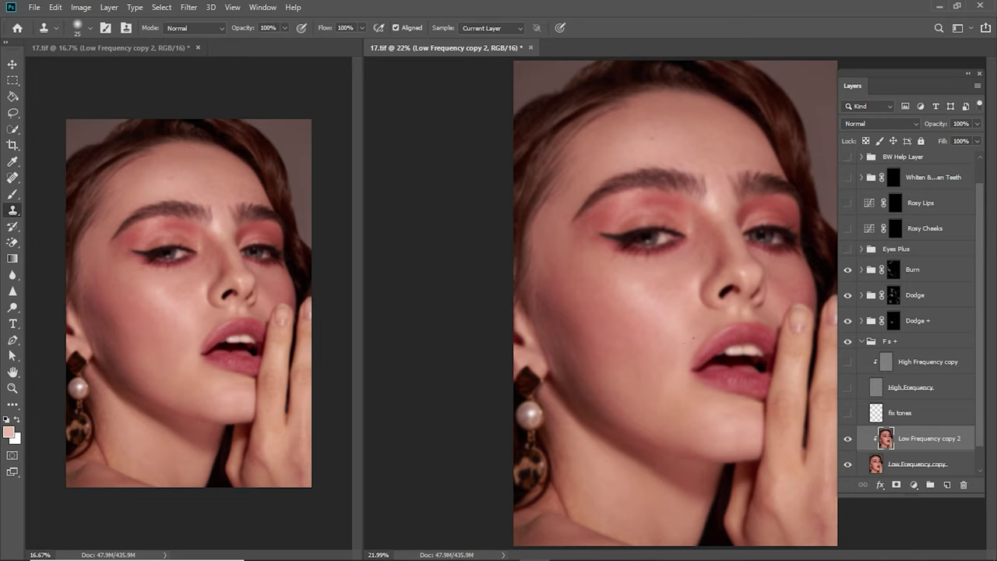
Step: Apply Unsharp Mask (100%, 2.8 px, threshold 15) to Low Frequency copy 2
click(189, 7)
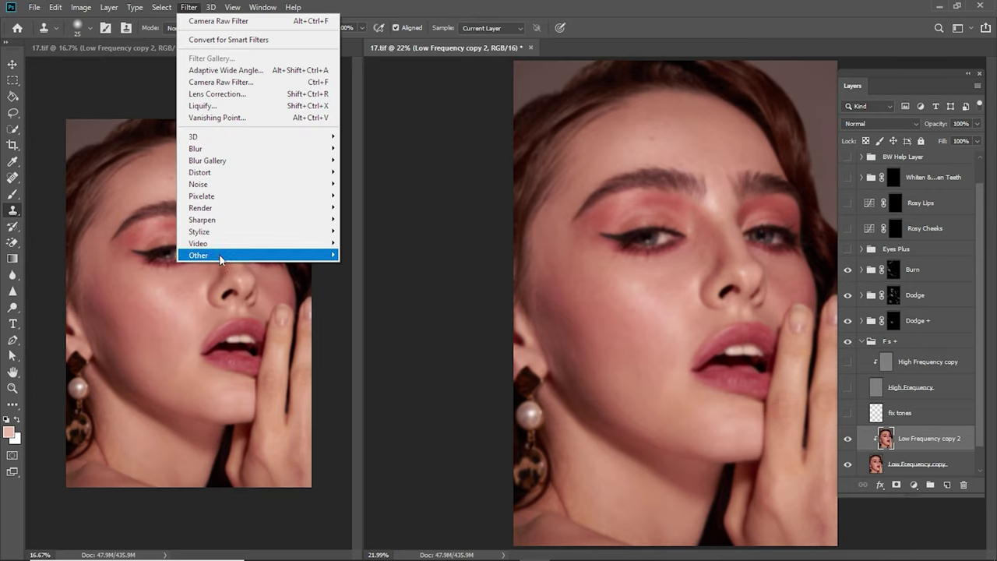
mouse_move(203, 219)
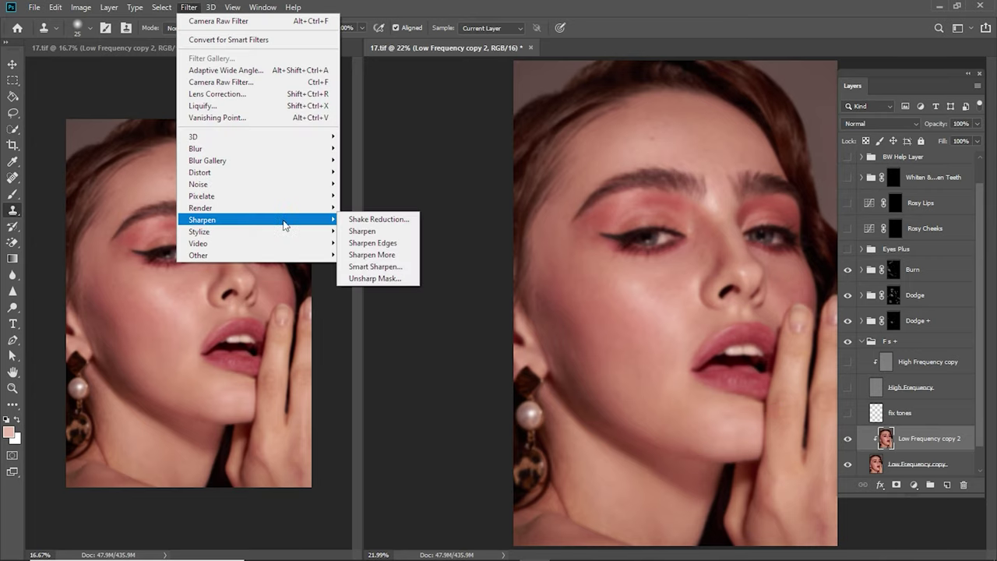
click(370, 280)
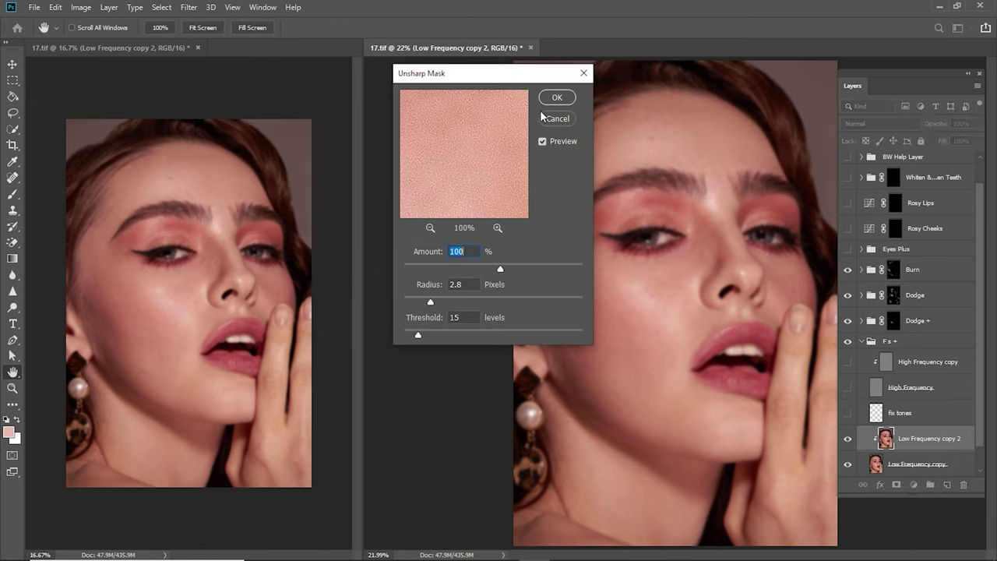
click(550, 98)
Step: Add 5% monochromatic noise to the layer and give it a white layer mask
click(190, 7)
mouse_move(234, 184)
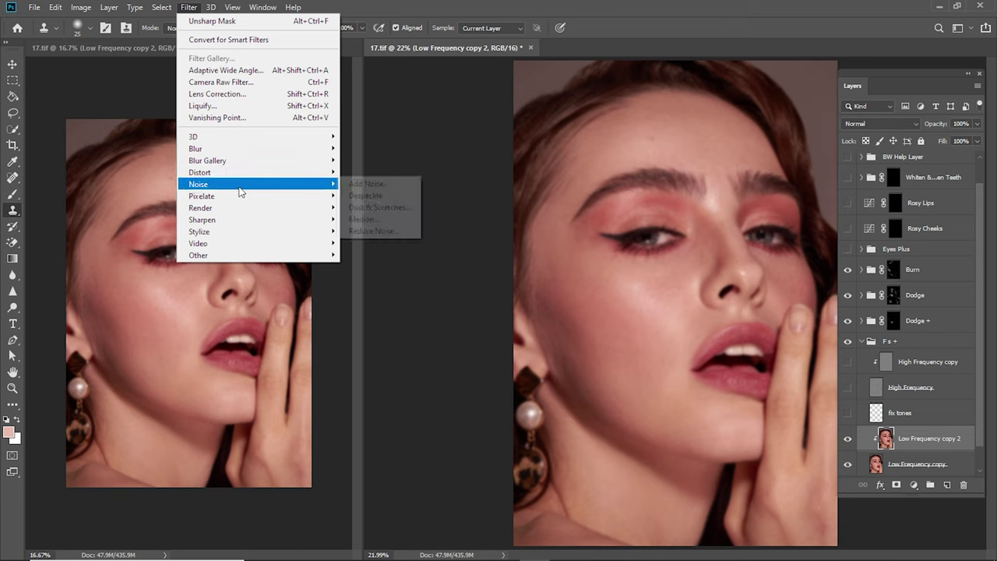
click(368, 184)
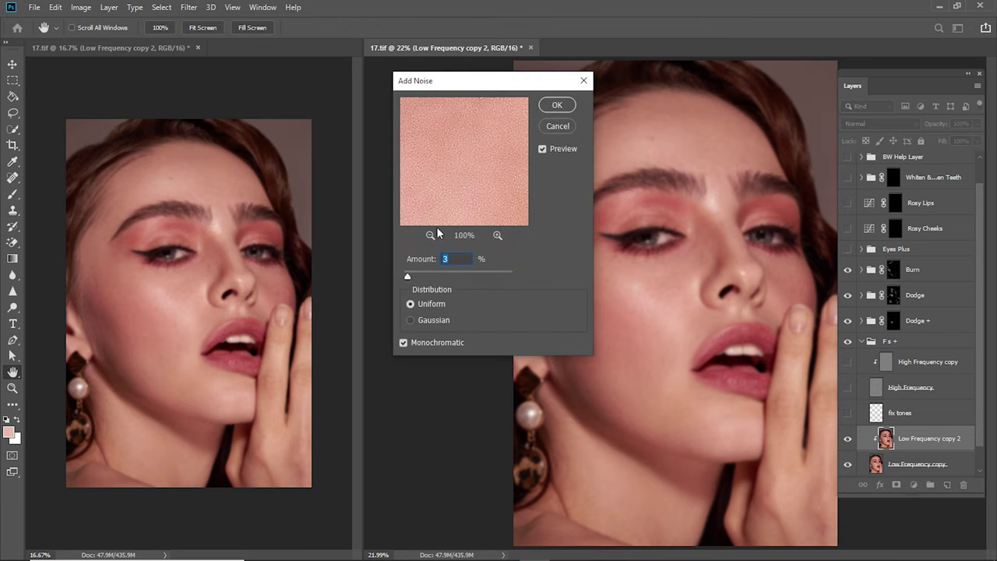
text(5)
key(Return)
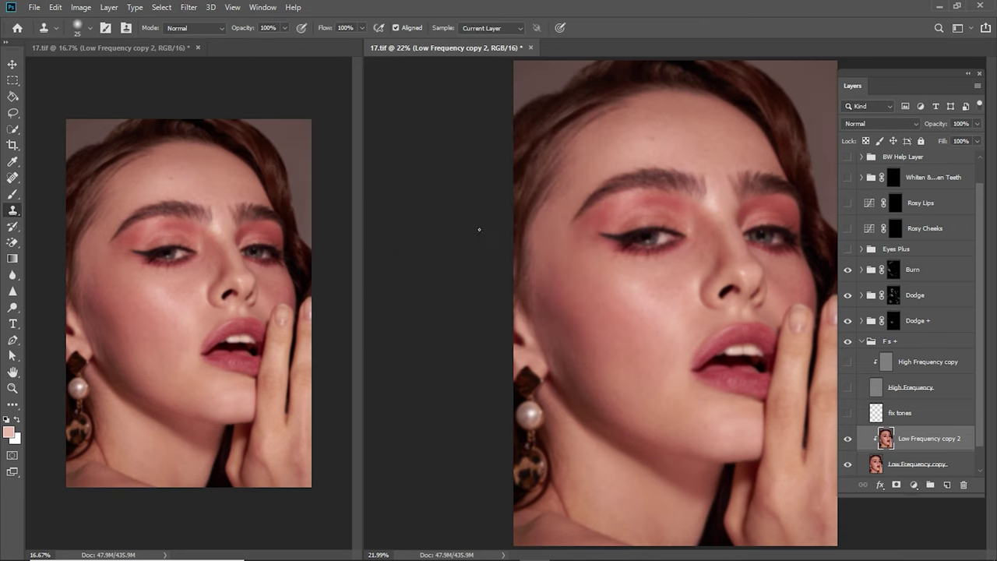
click(897, 485)
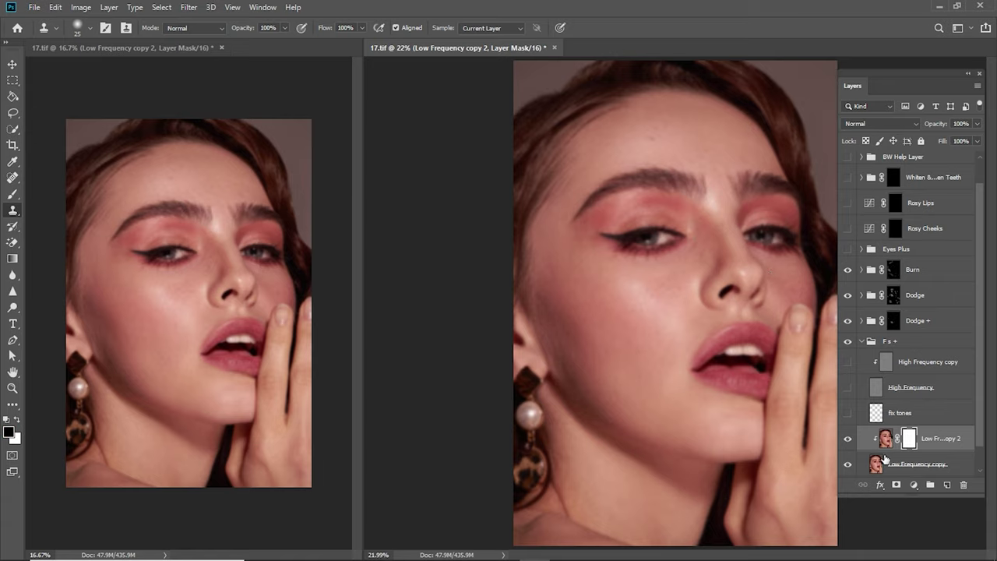
Step: Invert the mask to black and paint white over forehead, cheek and jaw with a 600 brush
key(ctrl+i)
key(b)
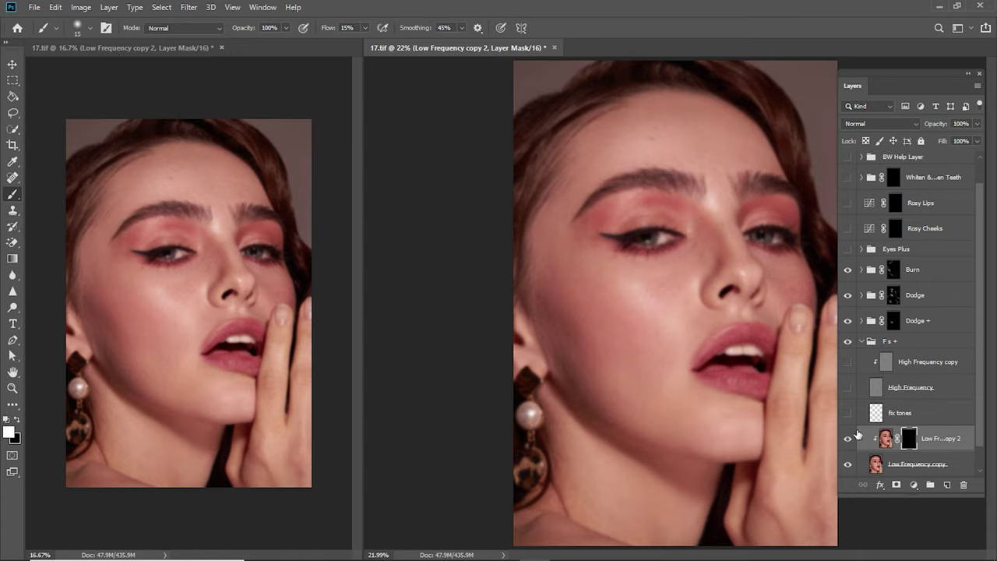
key(backslash)
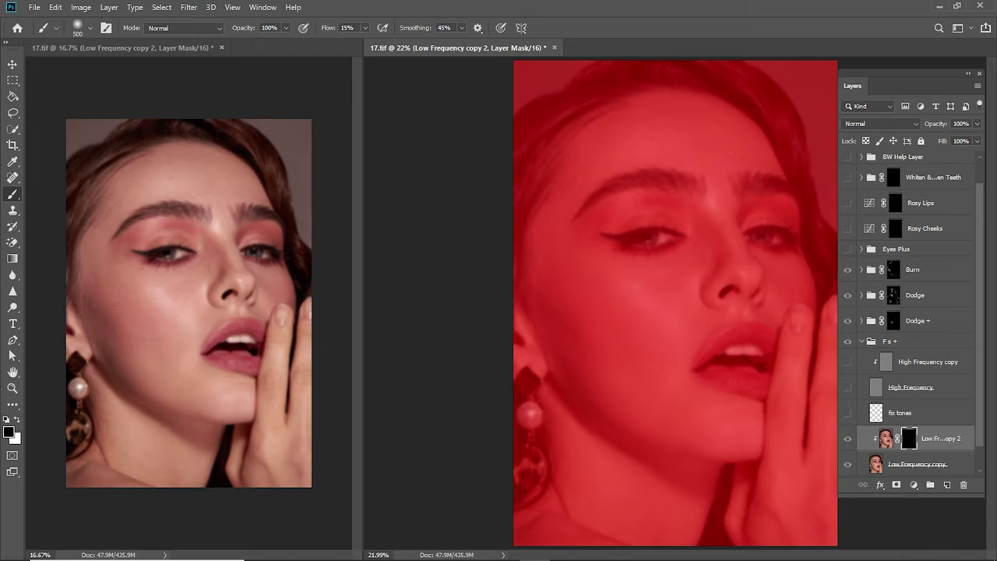
key(x)
key(bracketright)
mouse_move(677, 131)
mouse_down()
mouse_move(641, 146)
mouse_move(580, 290)
mouse_move(621, 331)
mouse_move(645, 306)
mouse_move(637, 352)
mouse_move(650, 387)
mouse_up()
key(bracketleft)
drag(721, 421, 740, 436)
drag(629, 391, 650, 408)
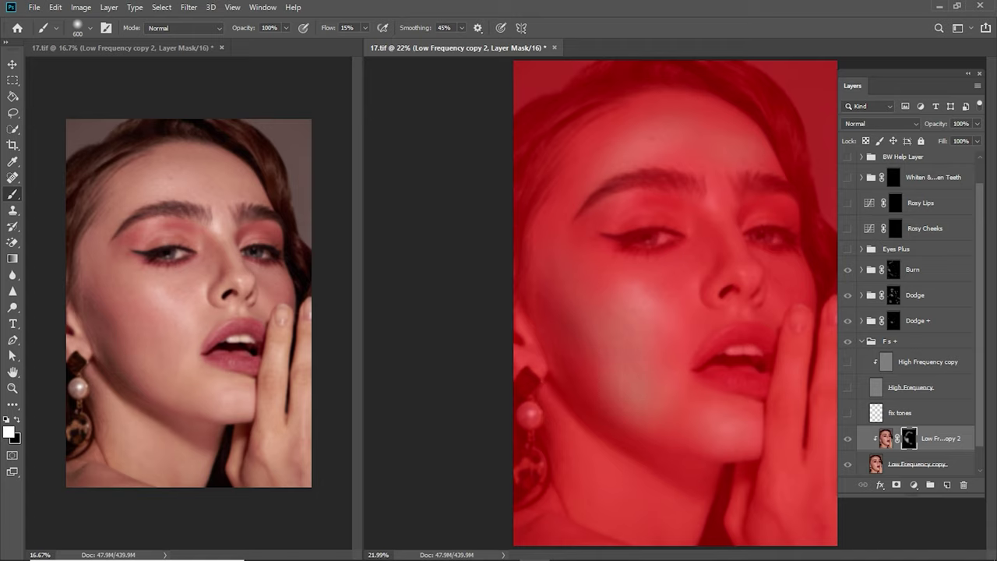
Step: Reveal the effect beside the nose, around the lips, upper forehead and chin, avoiding the eye corner
key(bracketleft)
drag(671, 371, 689, 400)
drag(694, 266, 688, 296)
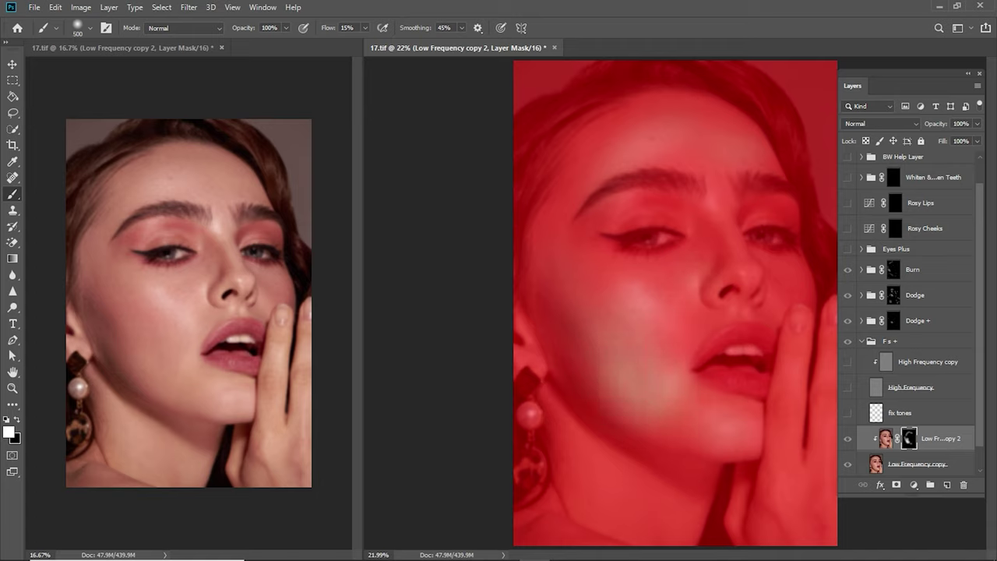
mouse_move(646, 270)
mouse_down()
mouse_move(693, 304)
mouse_move(620, 293)
mouse_up()
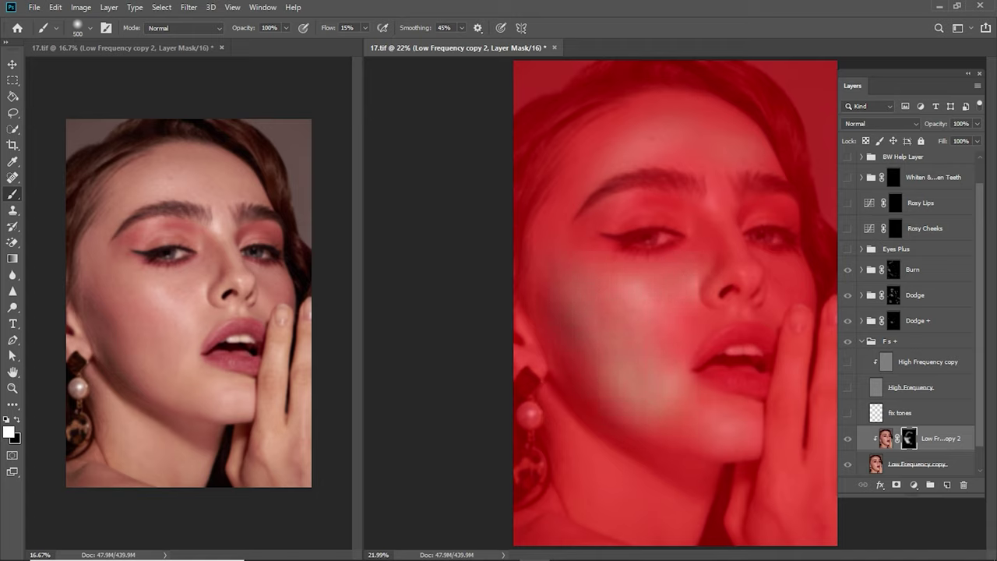
mouse_move(594, 173)
mouse_down()
mouse_move(612, 143)
mouse_move(648, 137)
mouse_up()
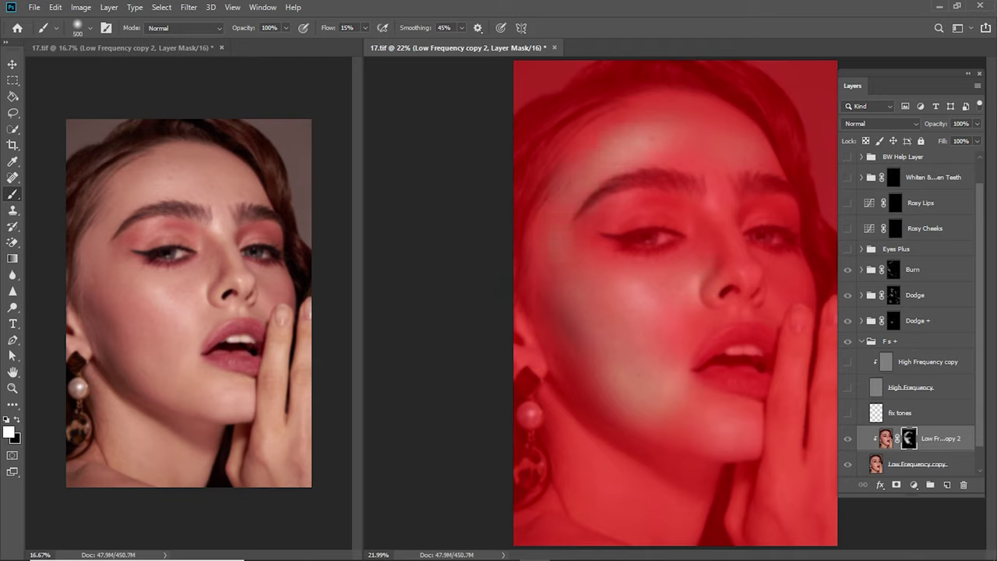
drag(676, 335, 697, 307)
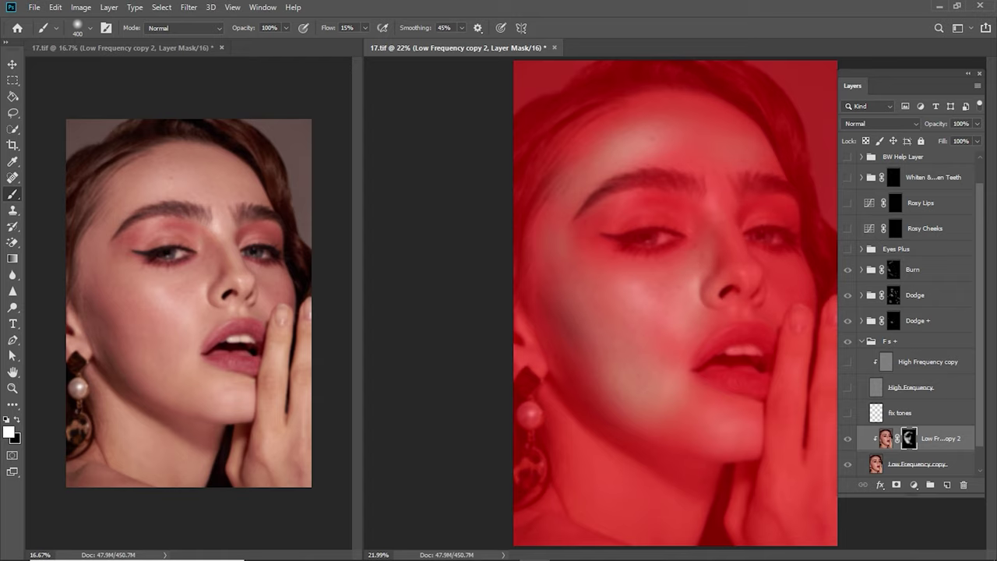
key(bracketleft)
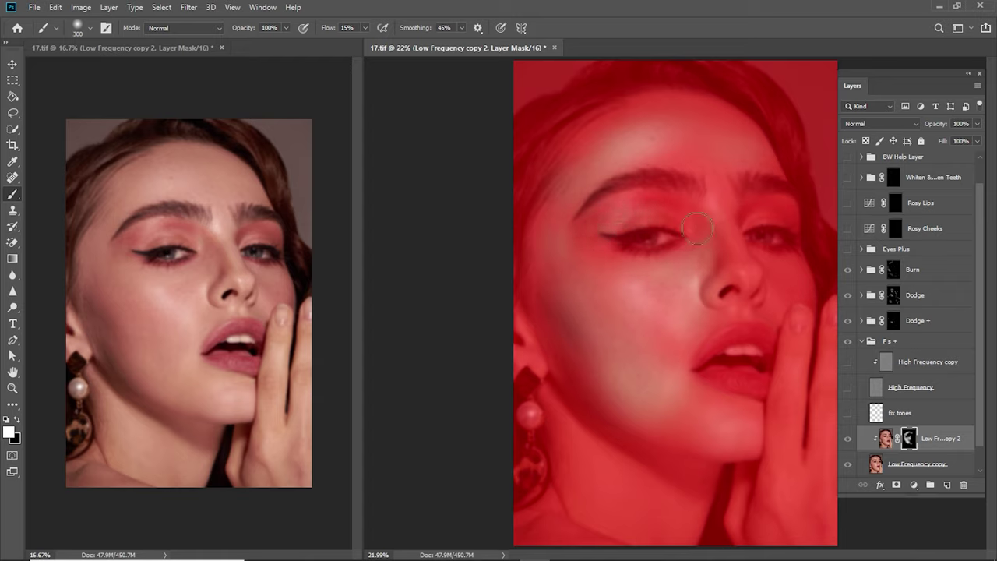
key(bracketright)
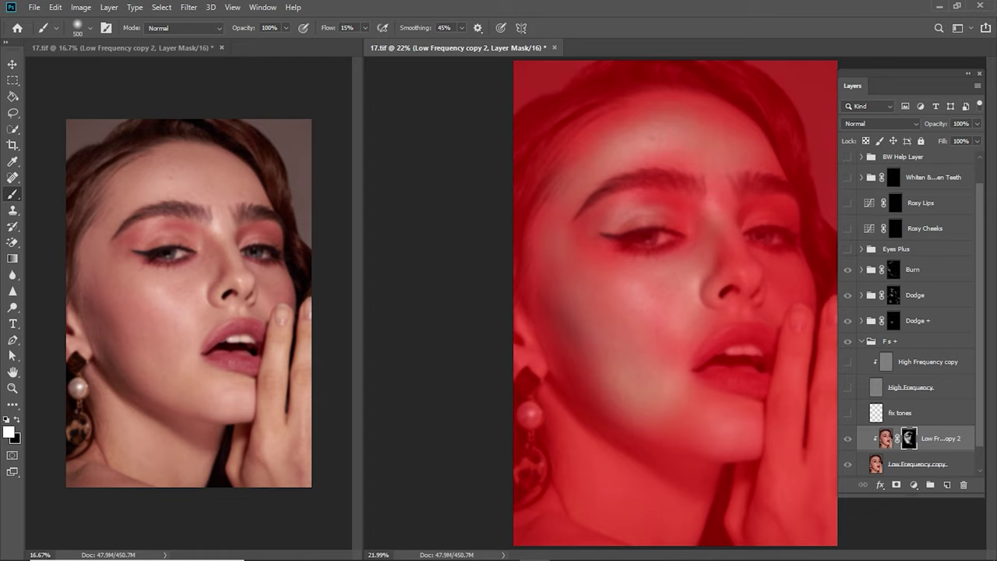
key(bracketleft)
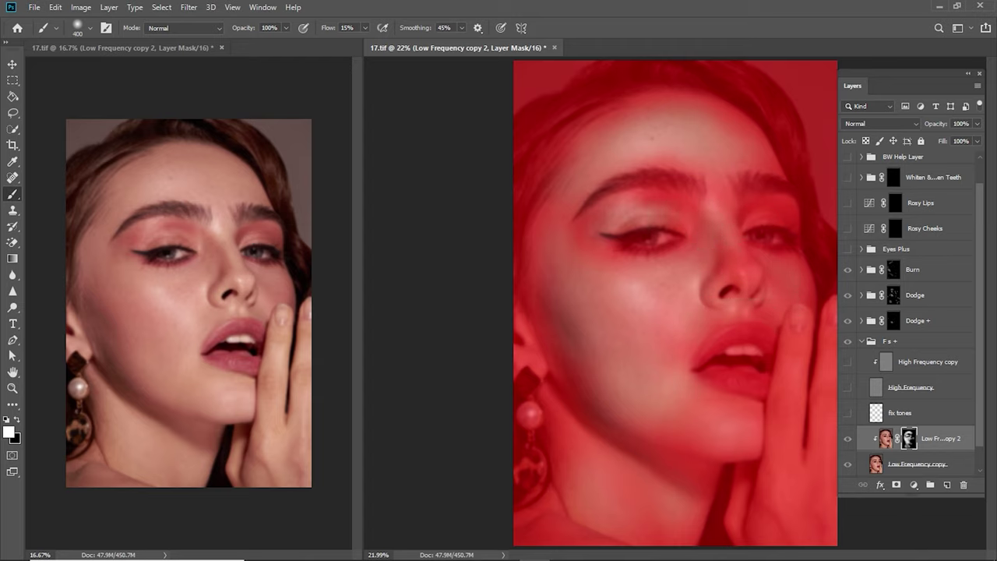
key(bracketright)
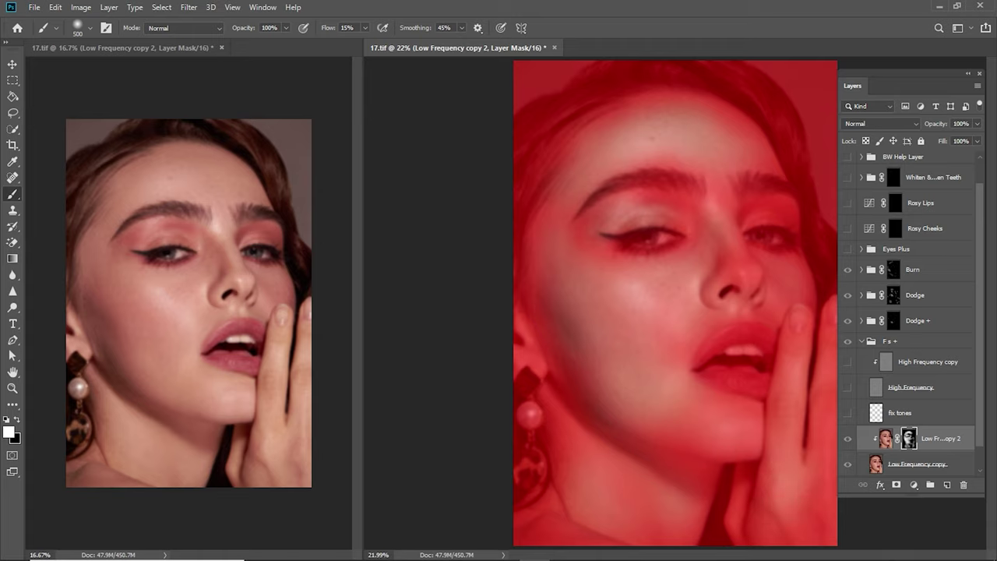
drag(724, 435, 699, 428)
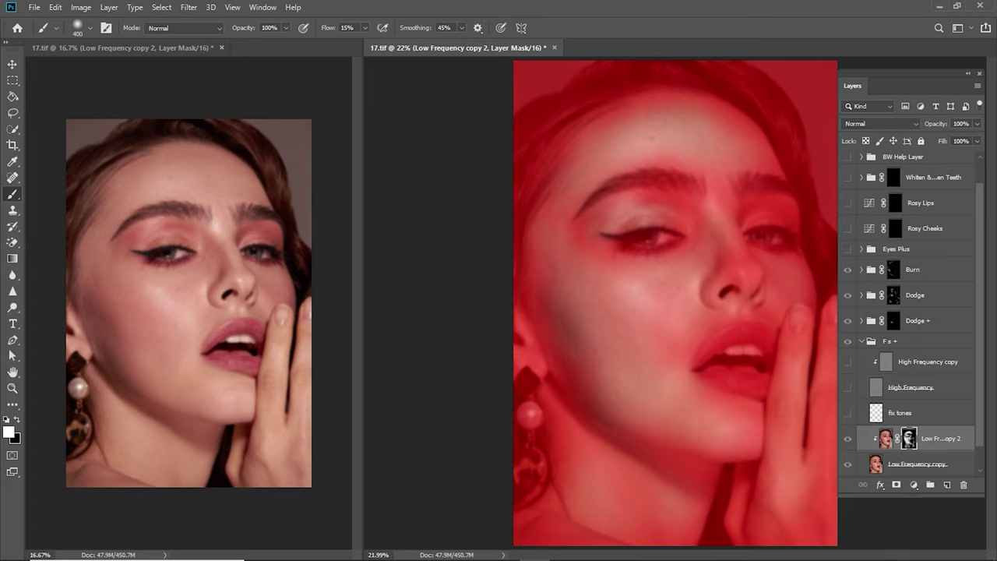
key(bracketleft)
key(bracketleft)
drag(608, 237, 701, 225)
Step: Hide the mask overlay and turn the fix tones and High Frequency layers back on
key(backslash)
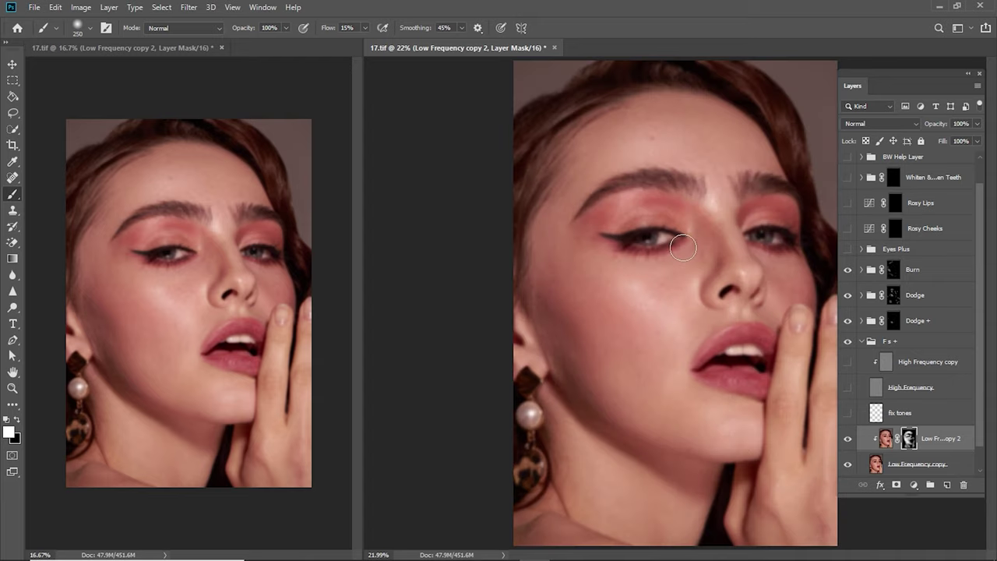
key(bracketright)
click(848, 413)
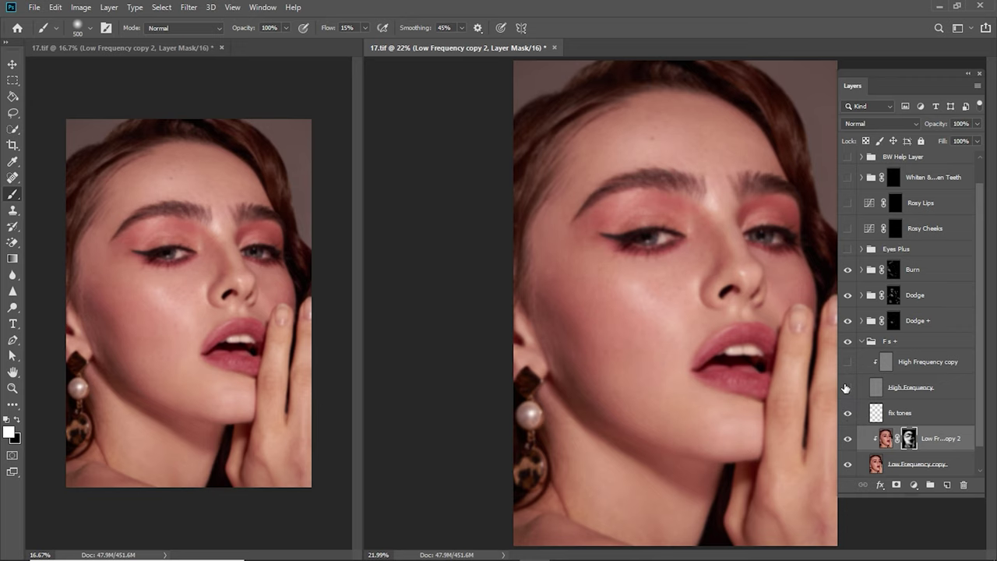
click(890, 371)
alt+click(814, 372)
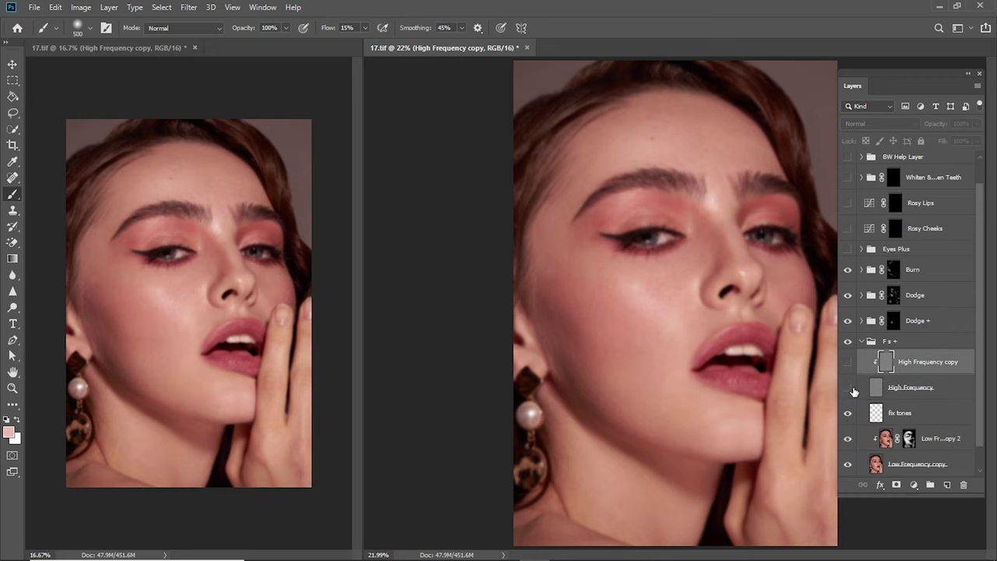
drag(847, 387, 847, 361)
key(z)
drag(664, 326, 736, 391)
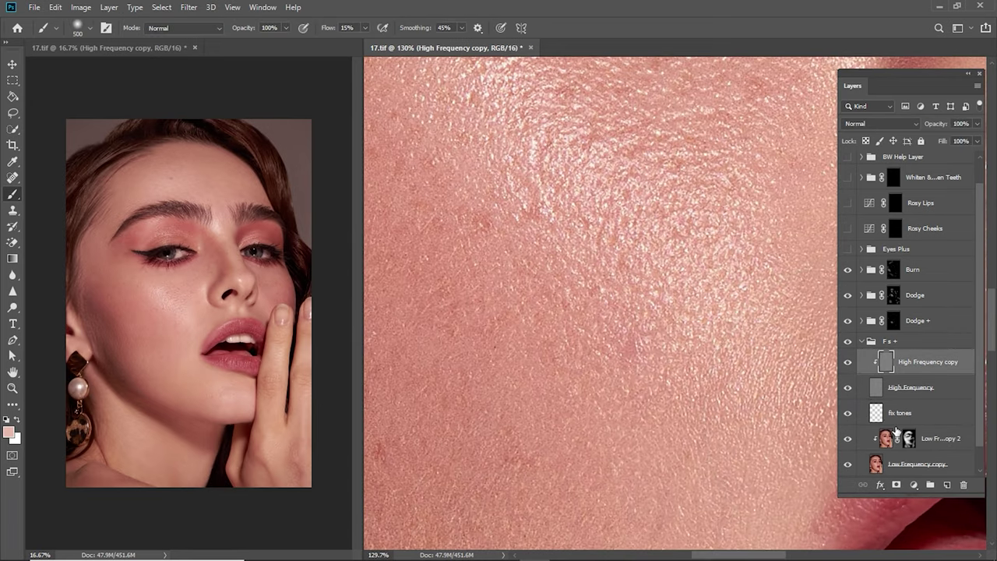
Step: Toggle Low Frequency copy 2 to compare before and after, then fit the portrait to the window
click(894, 438)
click(849, 439)
click(848, 439)
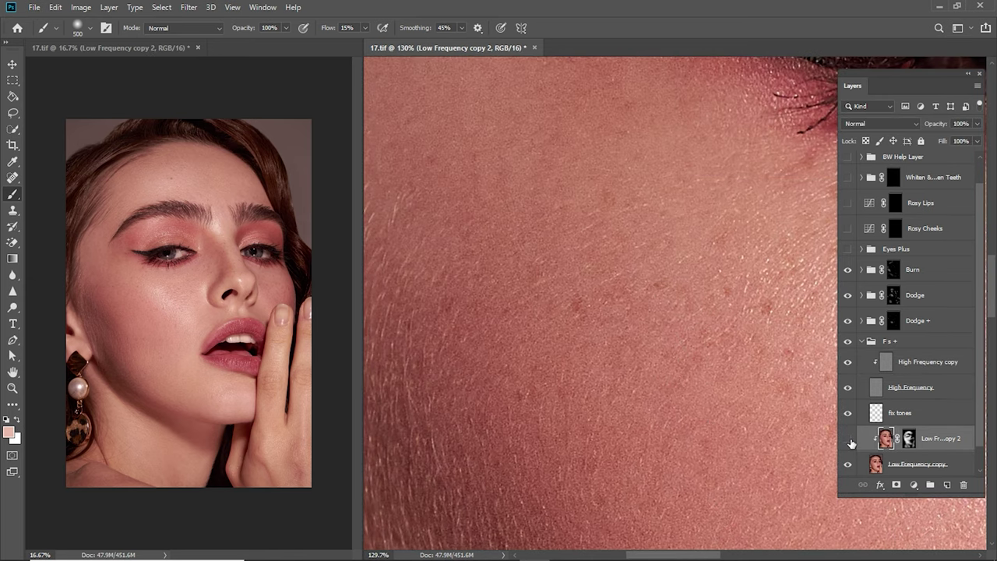
drag(678, 413, 642, 395)
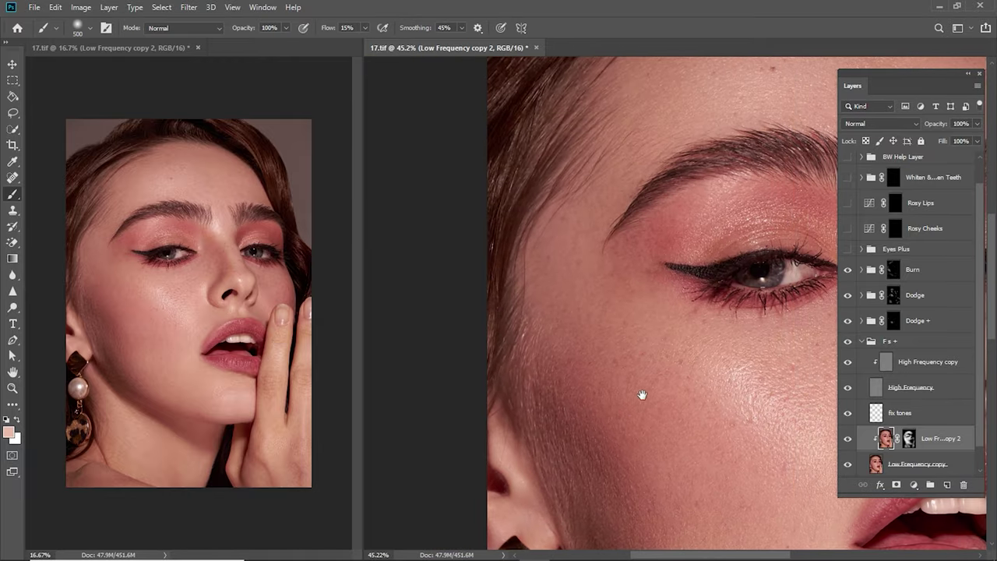
key(ctrl+0)
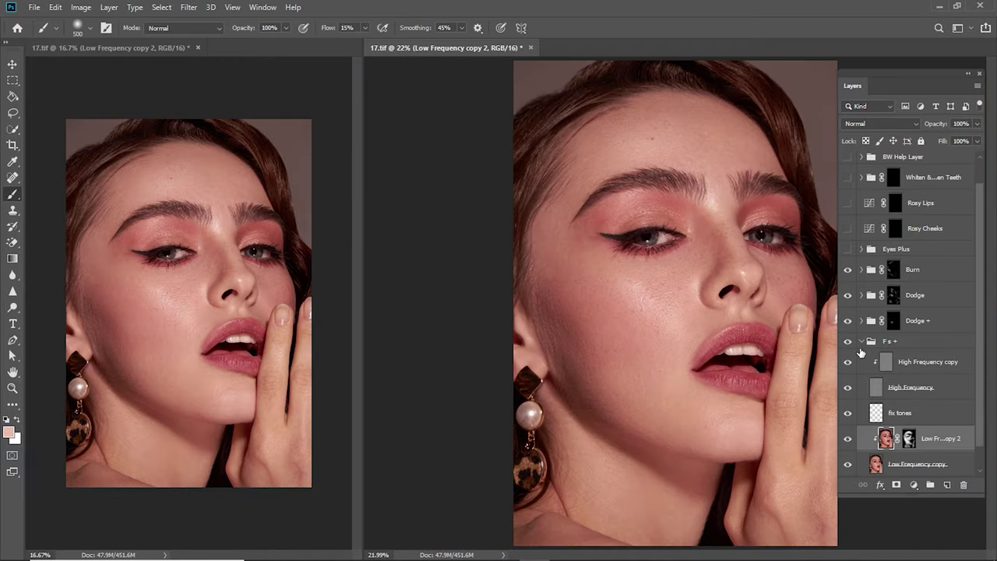
Step: Group the Burn, Dodge and Dodge + layers and name the group 'Dodge and Burn'
click(869, 343)
click(919, 349)
shift+click(923, 307)
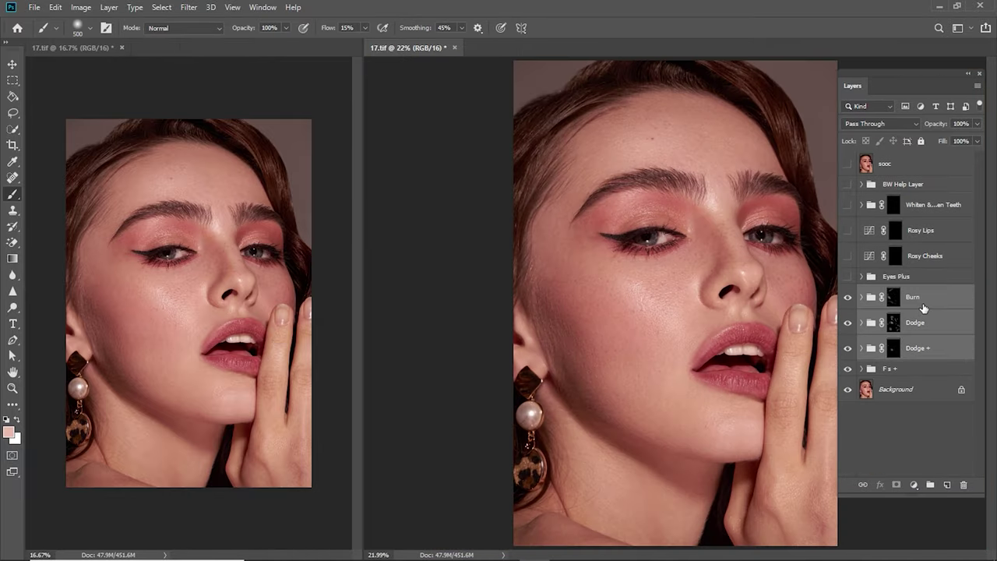
key(ctrl+g)
double_click(896, 294)
text(Dodge and Bu)
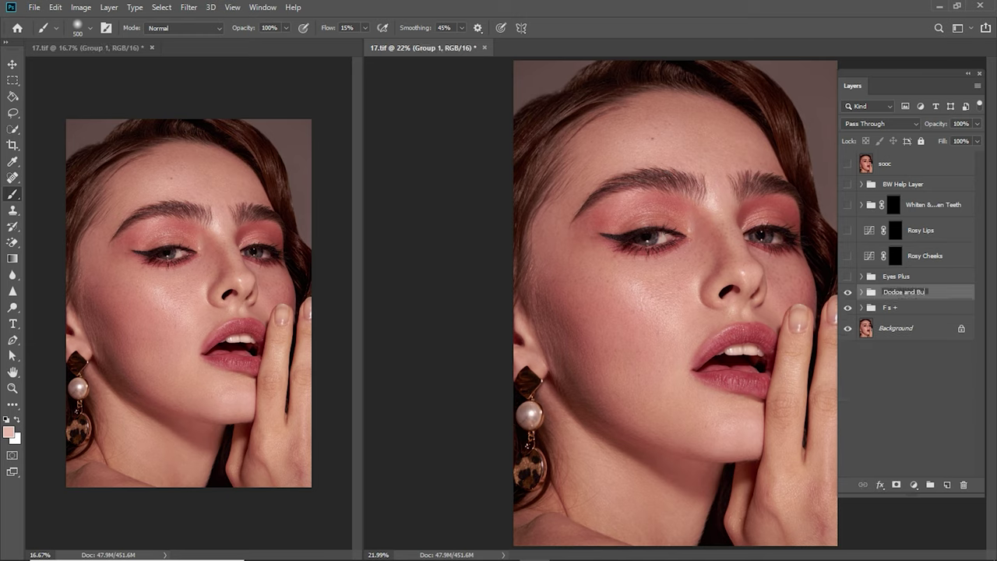
text(rn)
key(Return)
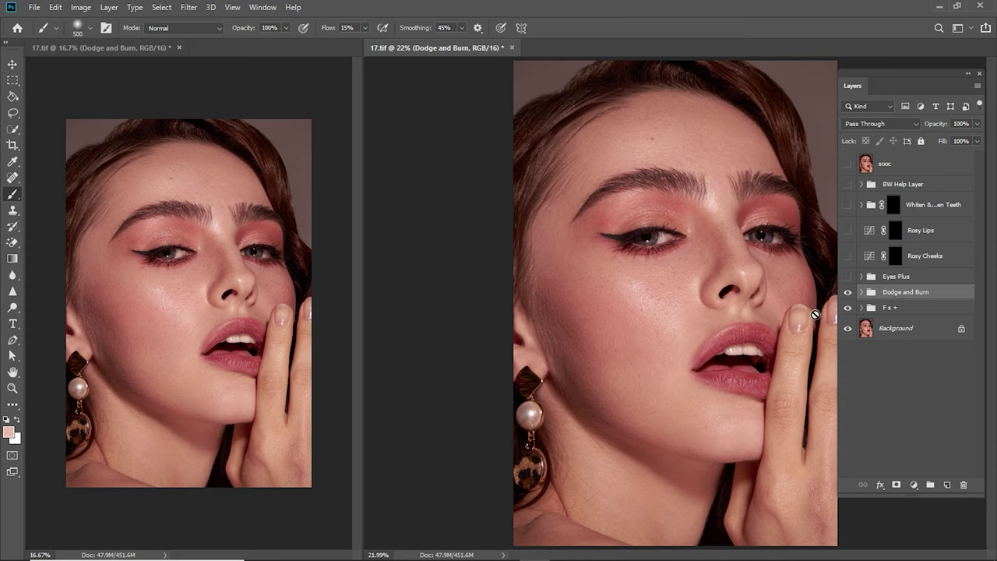
Step: Hide the sooc layer, turn on Rosy Lips and select its mask
click(847, 163)
click(857, 163)
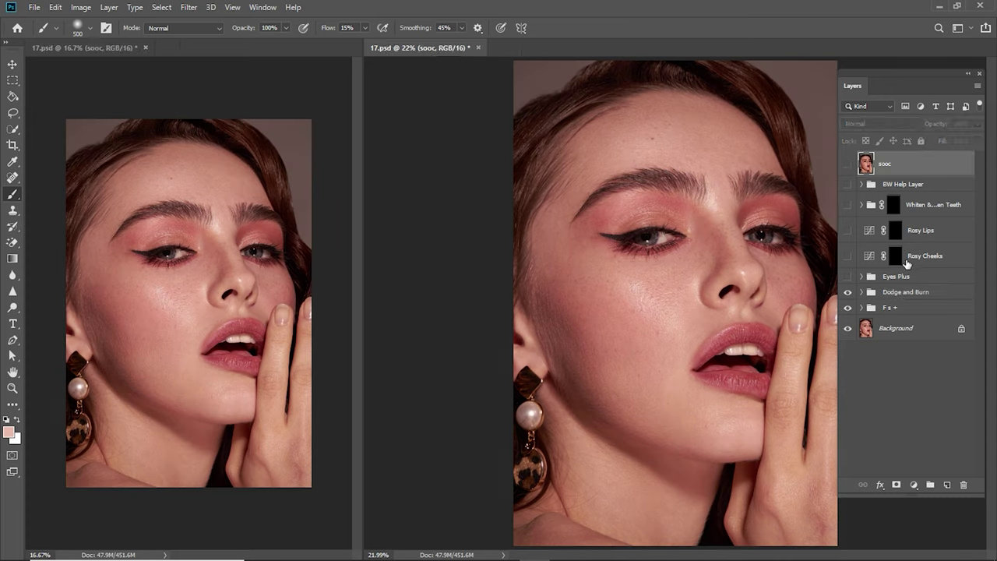
click(895, 229)
click(848, 231)
Step: Zoom in on the lips and set up a 70%-opacity brush on the Rosy Lips mask
key(z)
drag(728, 402, 779, 403)
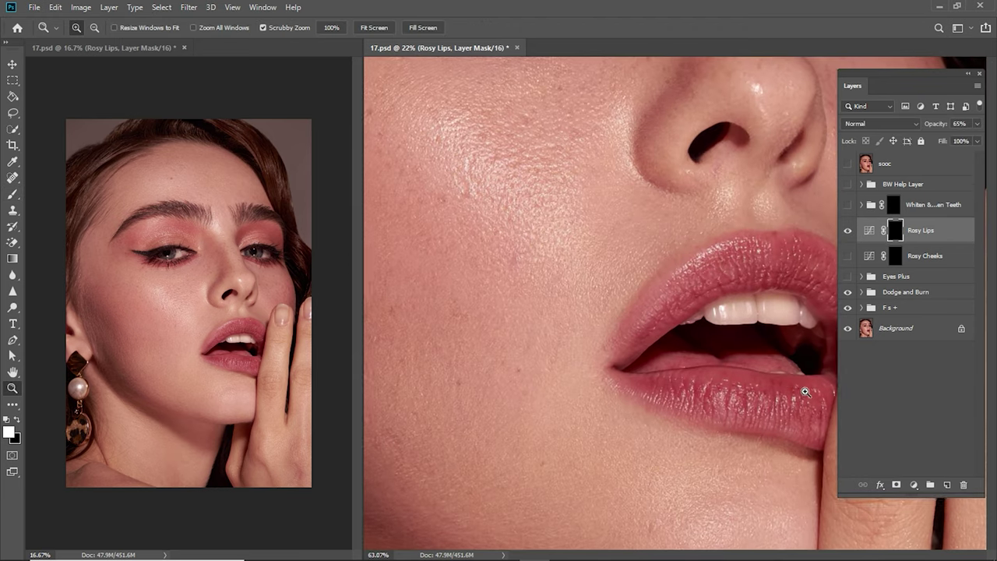
key(b)
drag(686, 304, 701, 304)
key([)
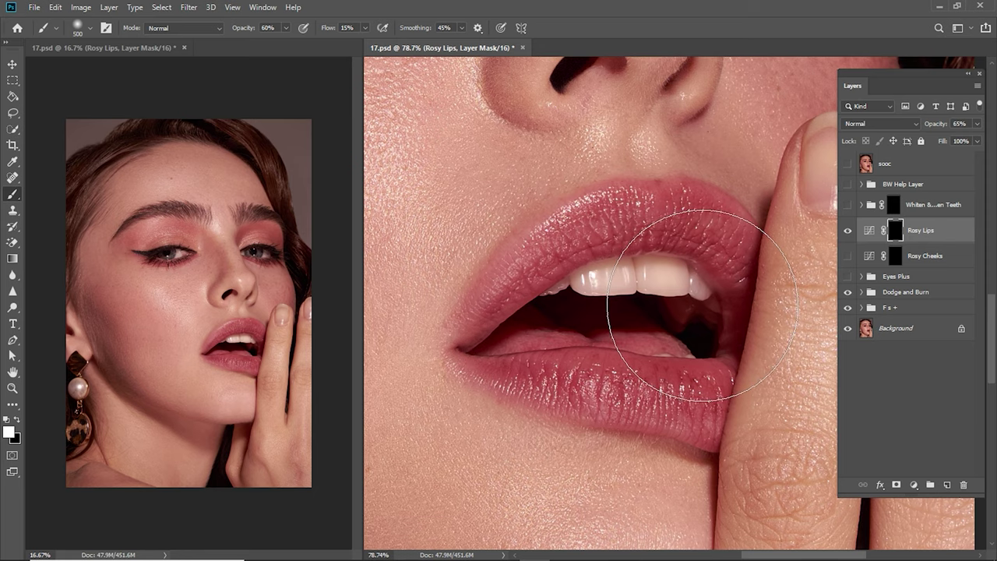
key(7)
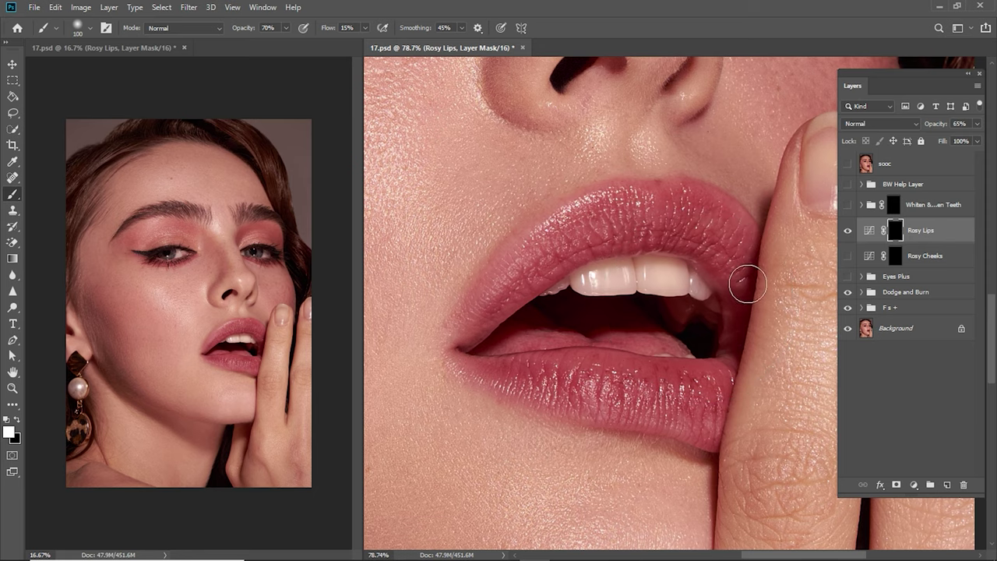
key(backslash)
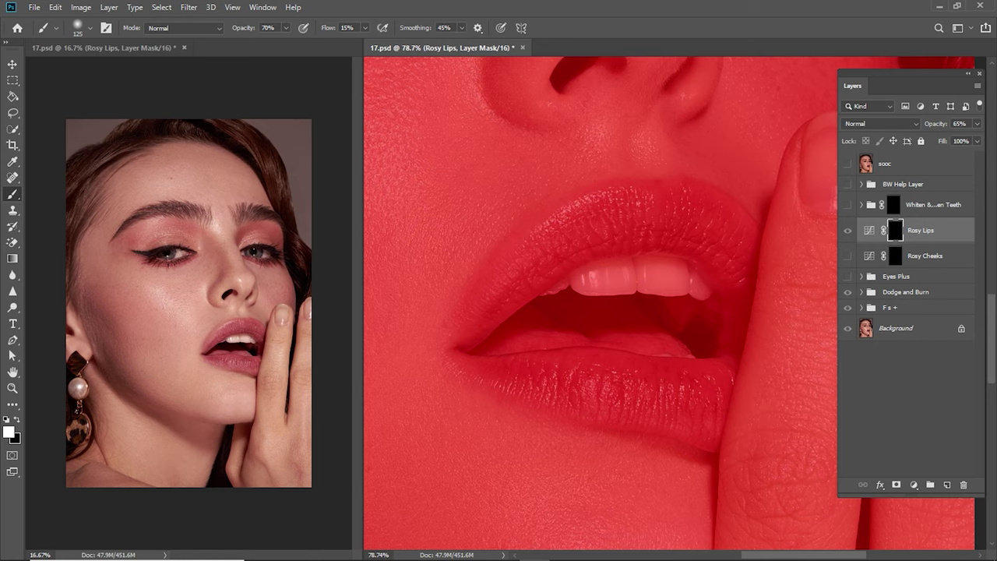
key(backslash)
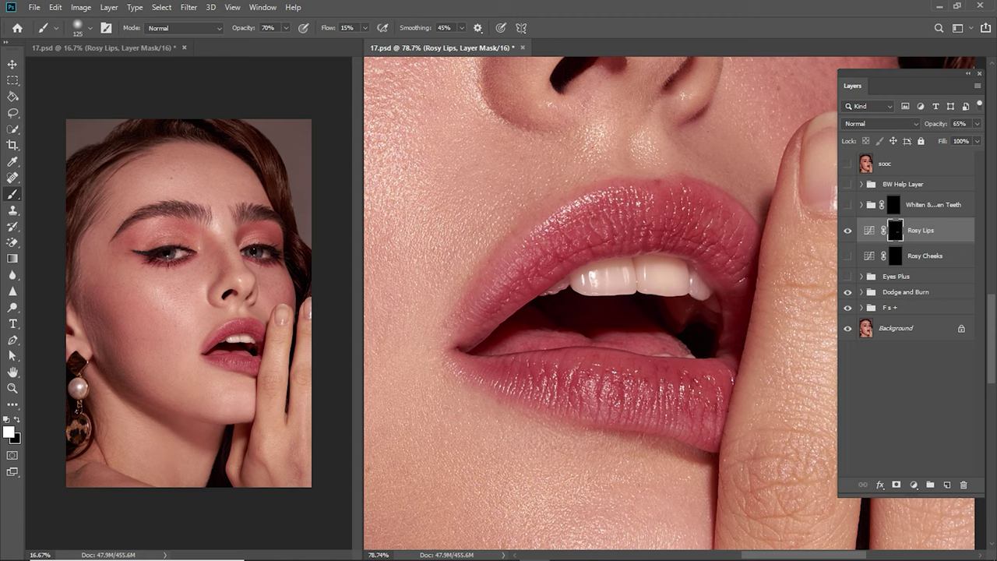
key(bracketleft)
key(bracketleft)
key(bracketright)
Step: Paint the Rosy Lips mask over the lower and upper lips, checking coverage with the red overlay
mouse_move(732, 422)
mouse_down()
mouse_move(696, 434)
mouse_move(685, 413)
mouse_move(653, 398)
mouse_move(565, 396)
mouse_up()
key(backslash)
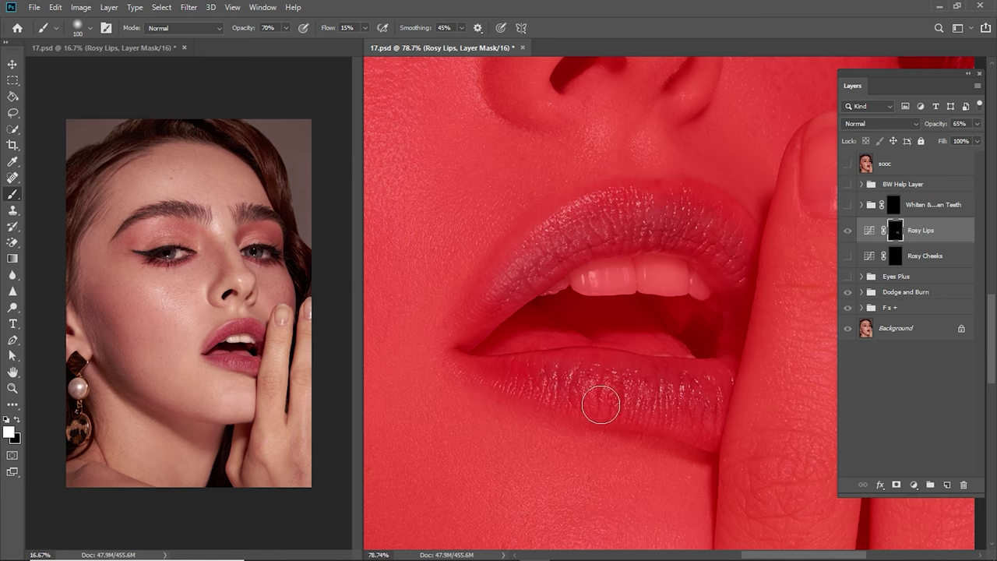
key(bracketleft)
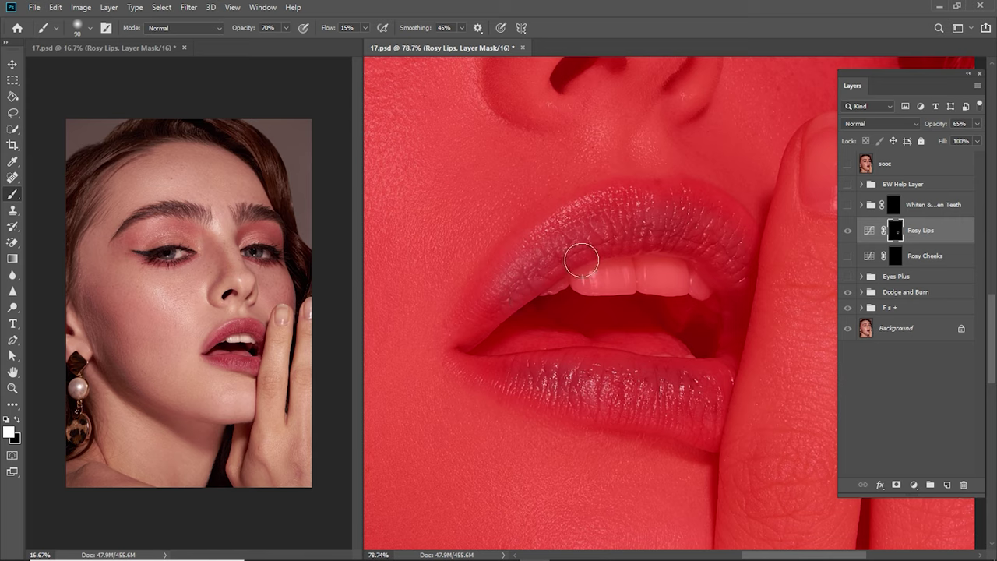
key(bracketleft)
key(bracketleft)
key(bracketleft)
key(bracketright)
key(bracketleft)
key(backslash)
key(bracketleft)
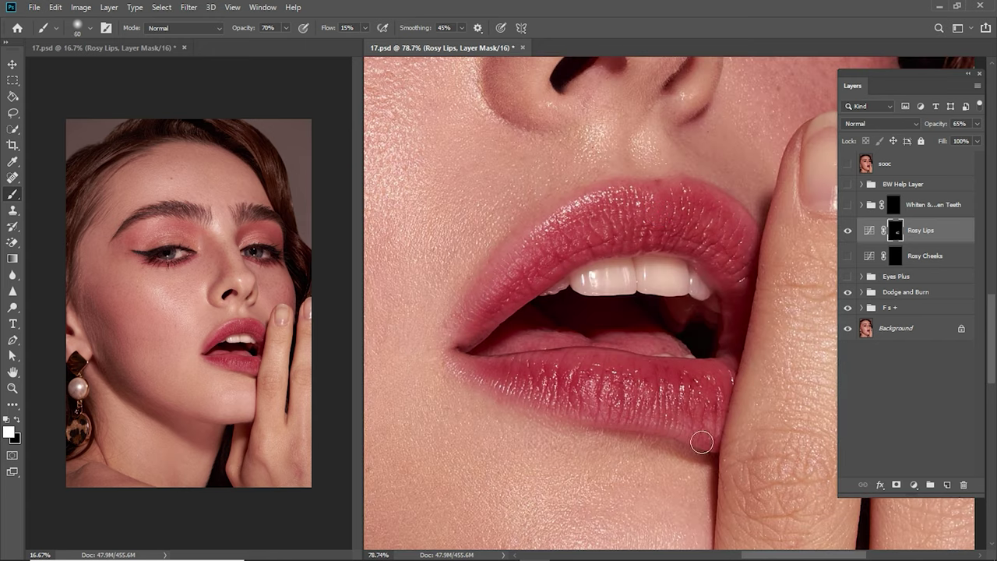
key(bracketright)
key(bracketright)
key(bracketleft)
Step: Duplicate Rosy Lips and set the copy to Soft Light at 15% opacity
click(848, 231)
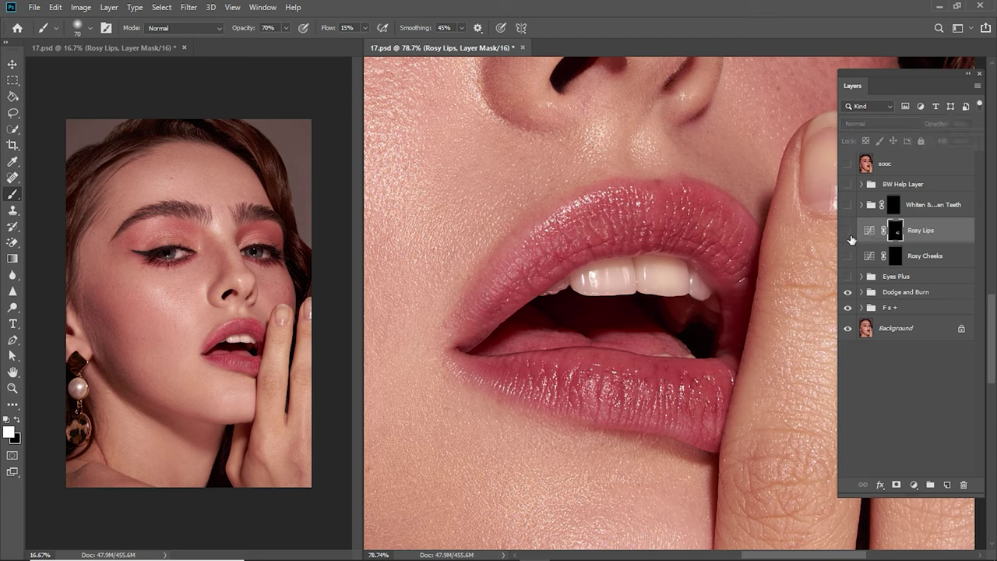
key(ctrl+j)
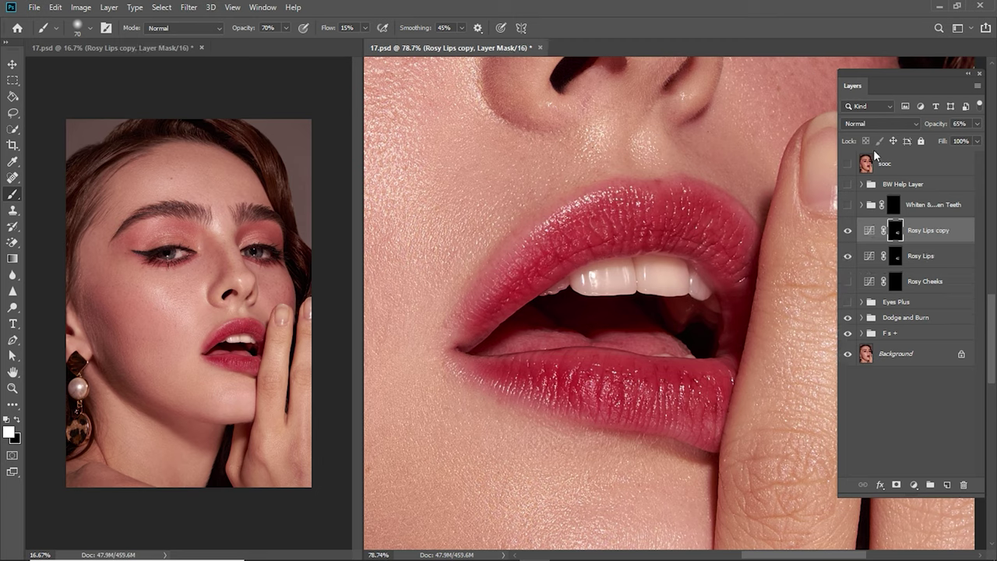
click(882, 122)
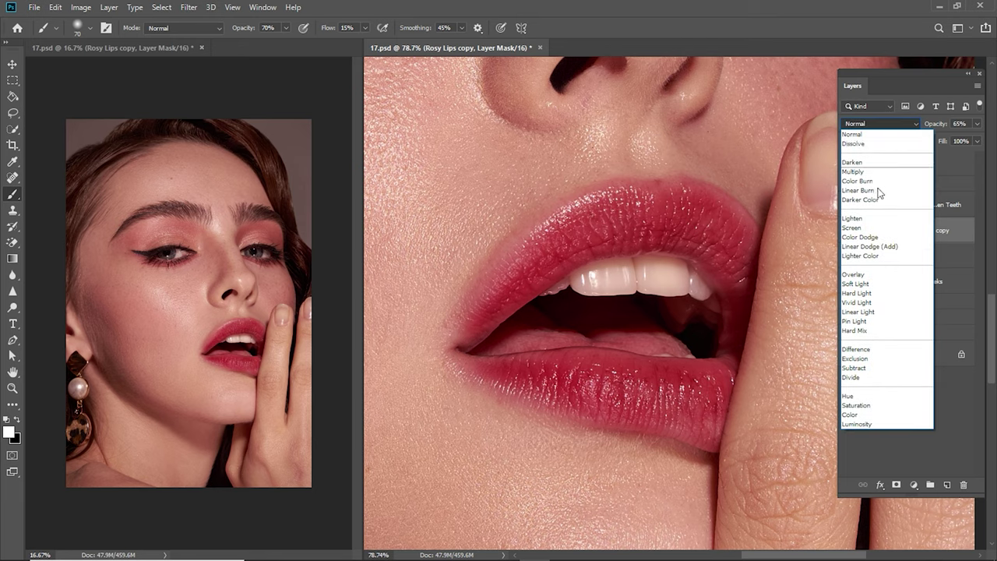
click(862, 291)
click(848, 255)
click(848, 230)
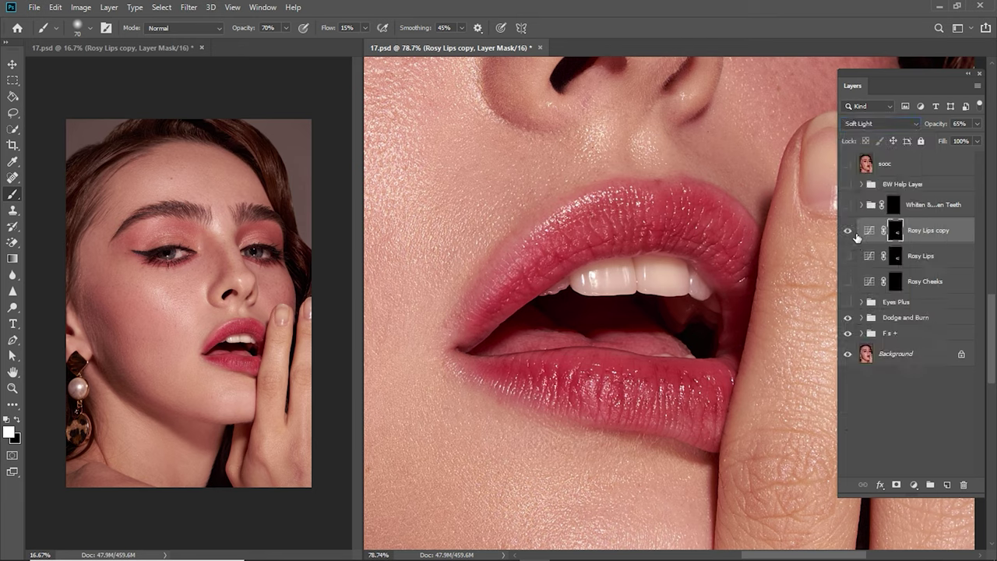
click(963, 124)
text(15)
key(Return)
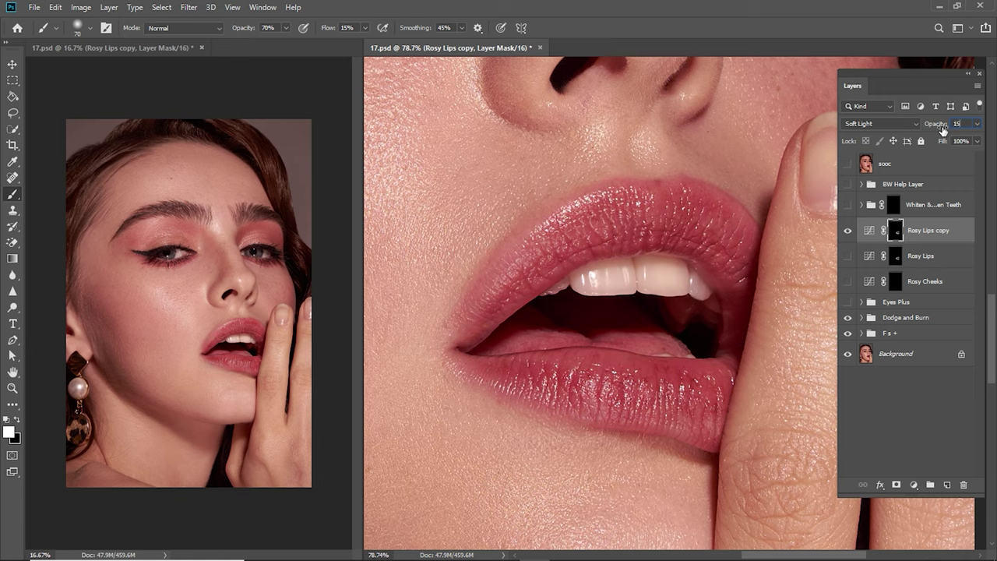
Step: Turn the original Rosy Lips back on, apply its opacity, and add two empty layers above
click(923, 256)
click(848, 255)
text(2)
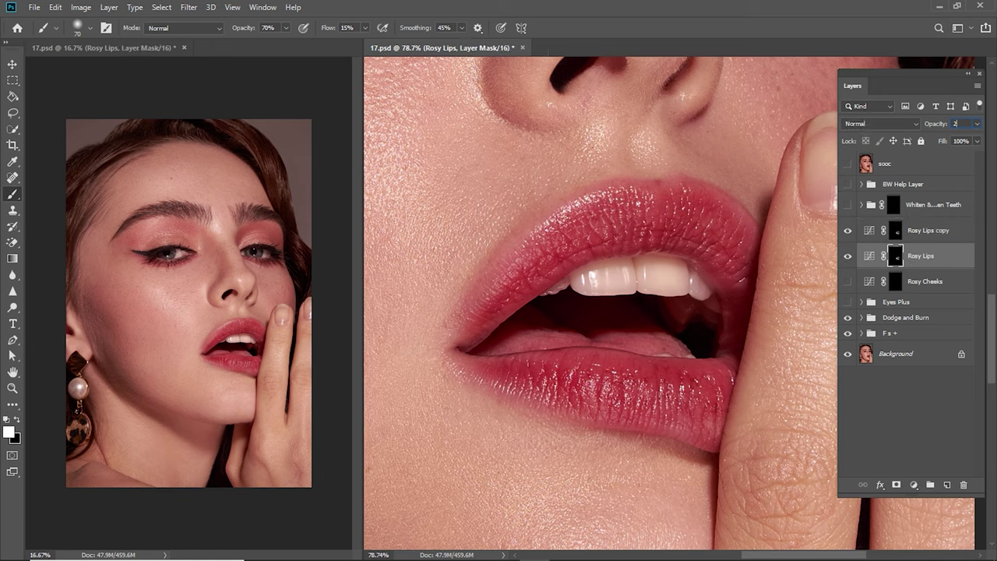
key(Return)
click(929, 231)
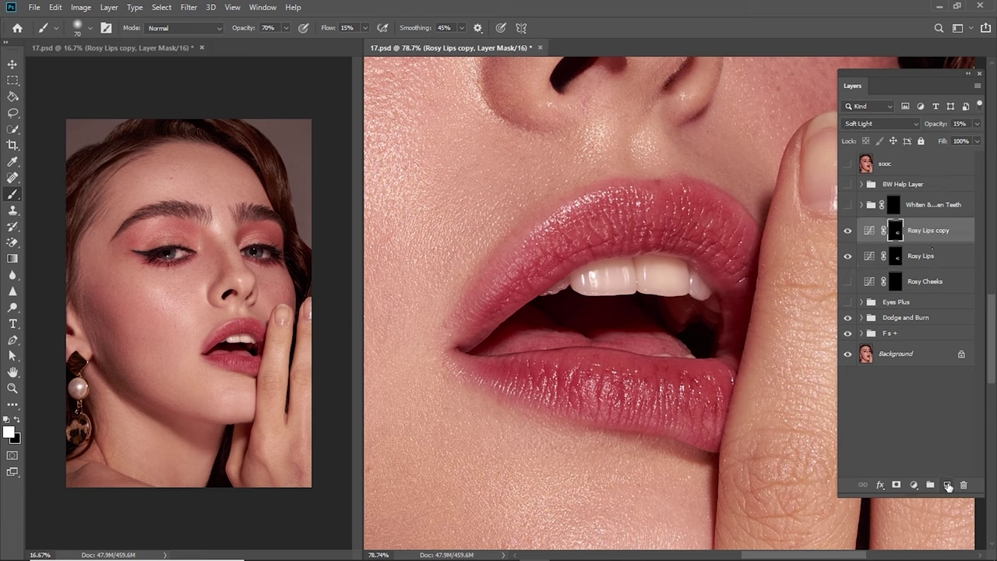
click(948, 487)
click(948, 487)
click(882, 124)
Step: Set Layer 2 to Multiply and Layer 1 to Screen, then sample a lip colour for the brush
click(880, 180)
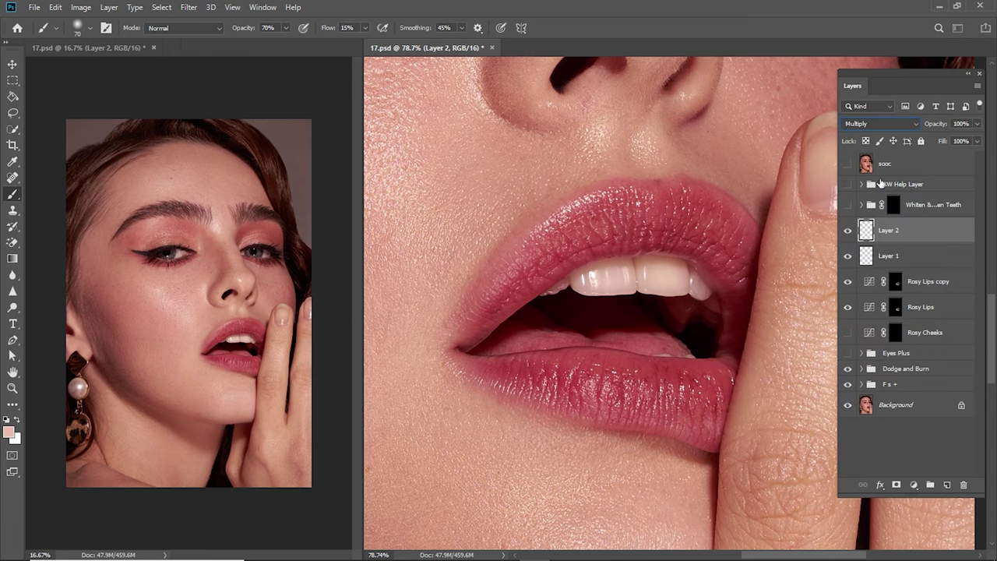
click(890, 249)
click(882, 124)
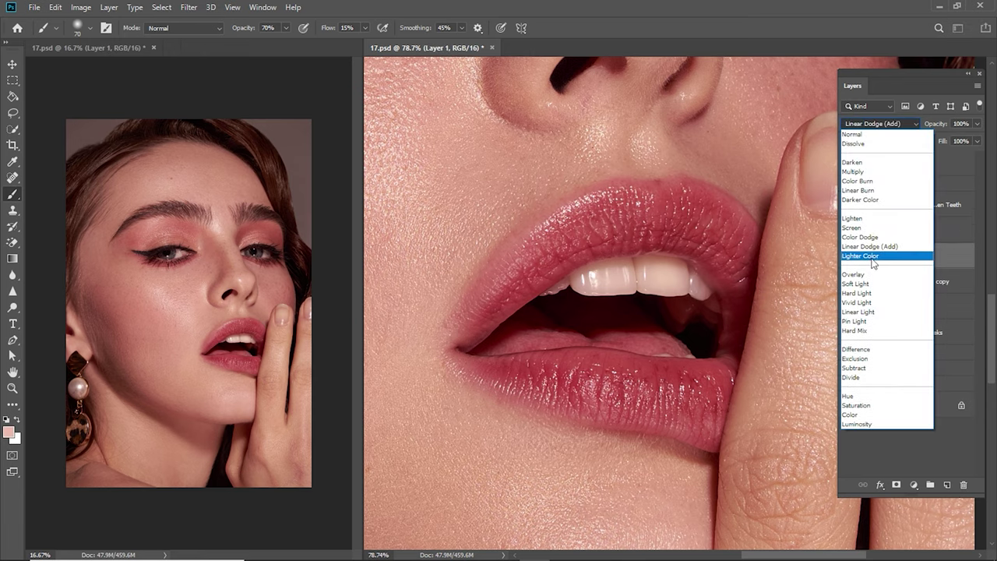
click(857, 231)
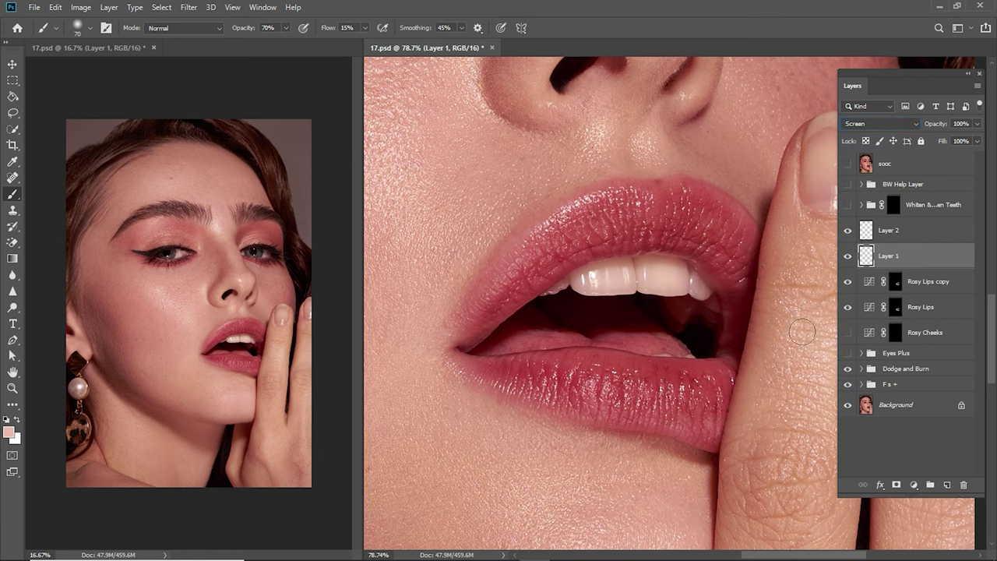
key(i)
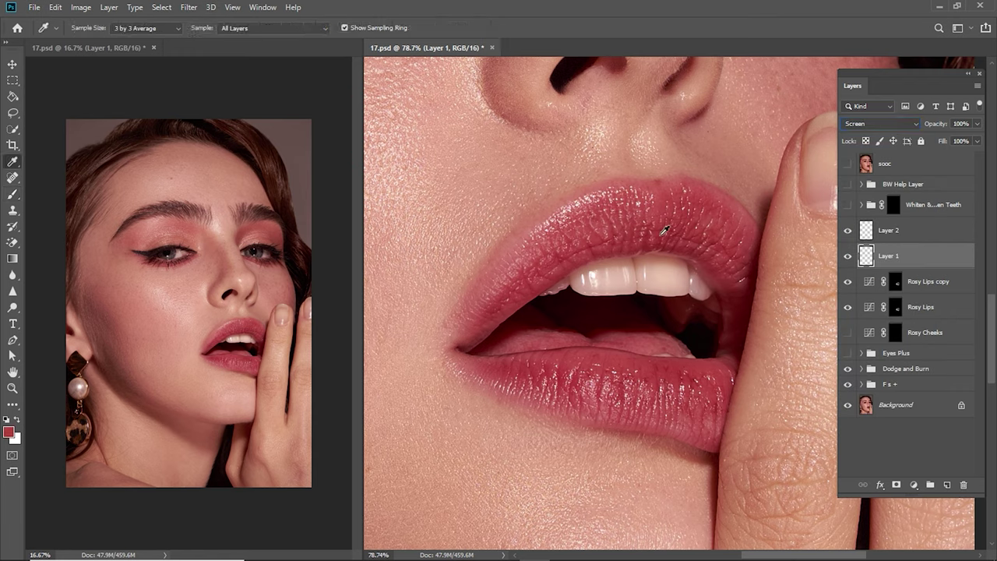
key(b)
key(bracketleft)
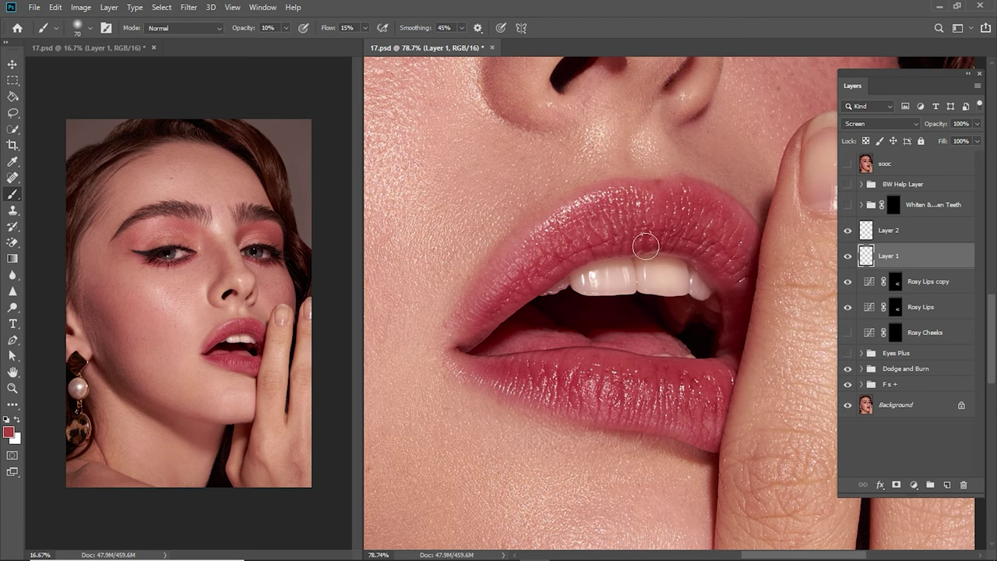
key(bracketleft)
key(bracketleft)
drag(522, 318, 592, 312)
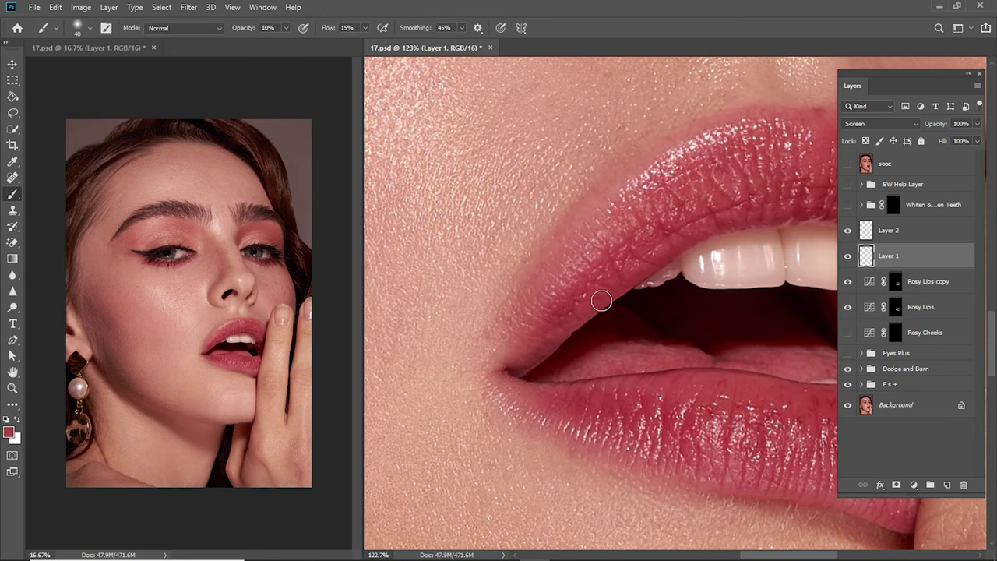
key(bracketleft)
Step: Zoom the full-portrait reference view onto the face and frame the upper lip for painting
click(133, 50)
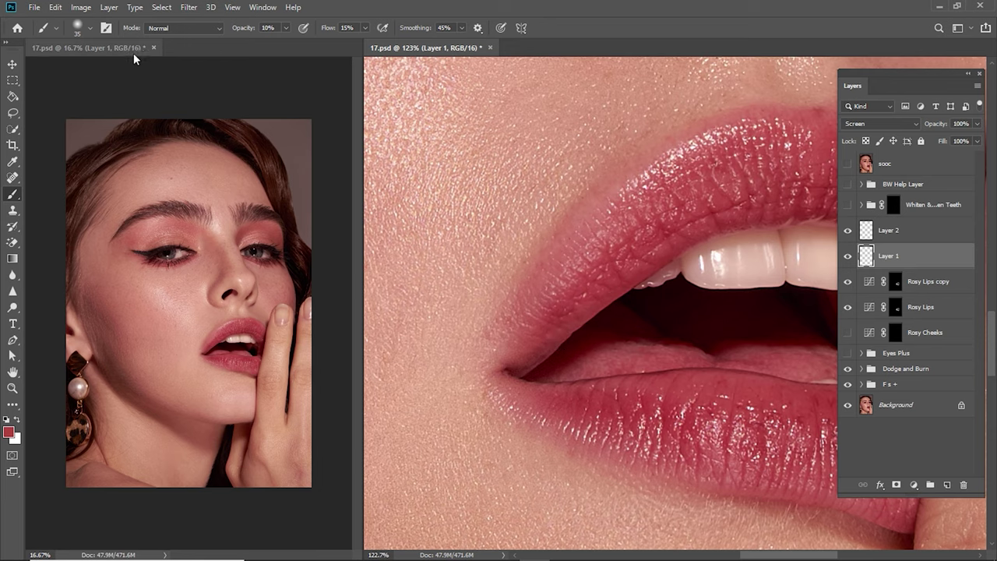
key(z)
mouse_move(235, 339)
mouse_down()
mouse_move(277, 377)
mouse_move(264, 369)
mouse_up()
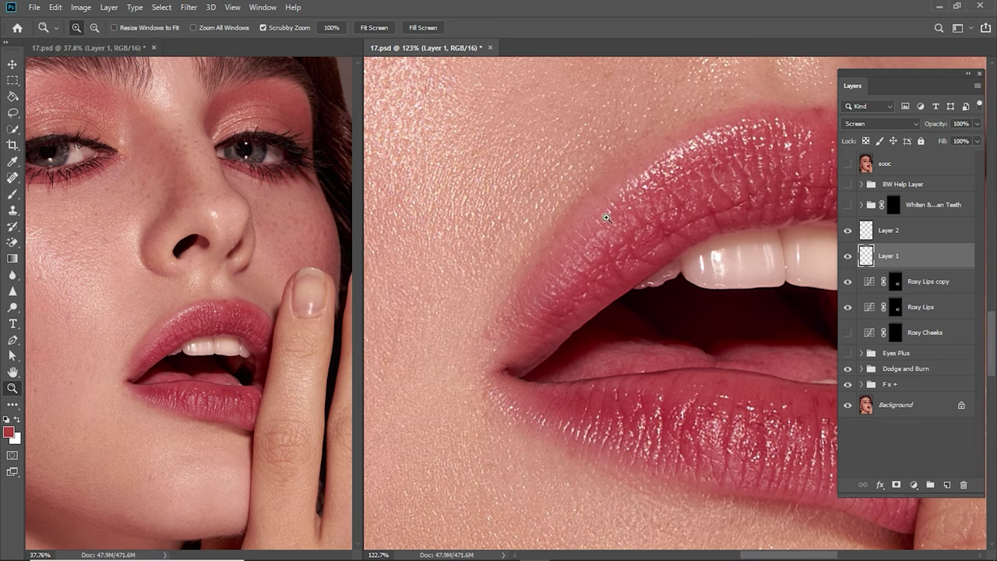
drag(573, 265, 583, 275)
key(b)
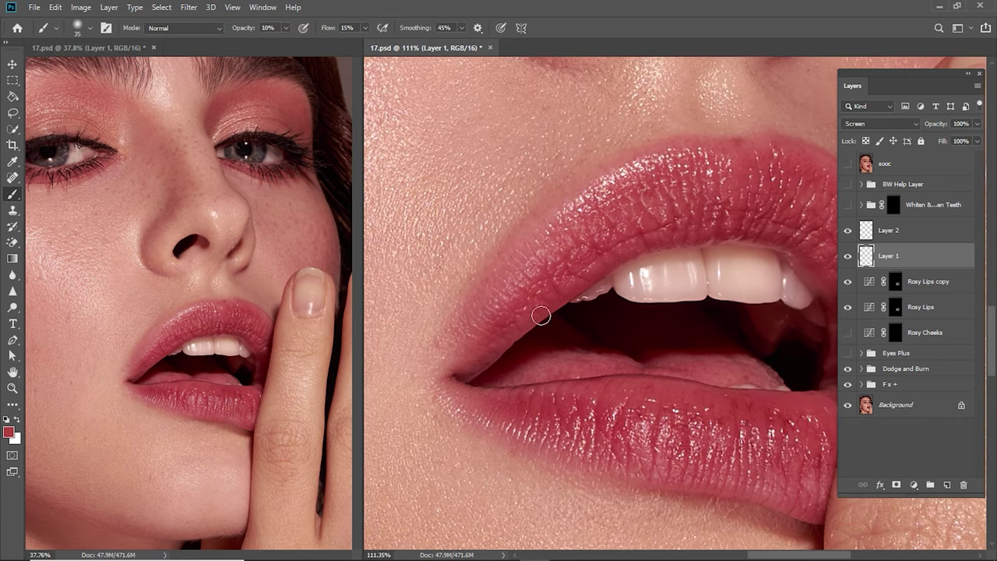
key(bracketright)
key(bracketleft)
key(bracketleft)
Step: Sample another lip colour and paint soft 10% highlights along the upper lip
key(i)
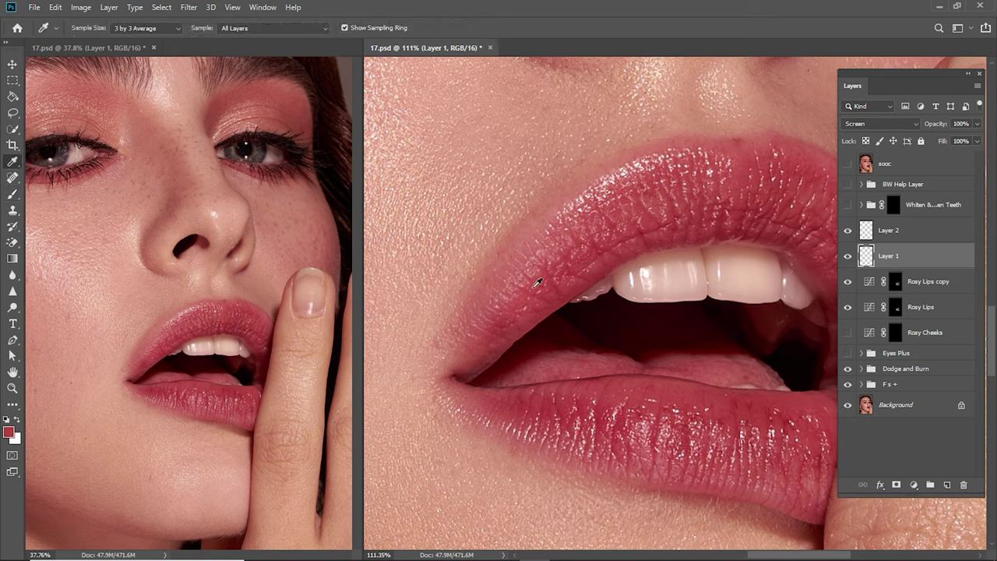
key(b)
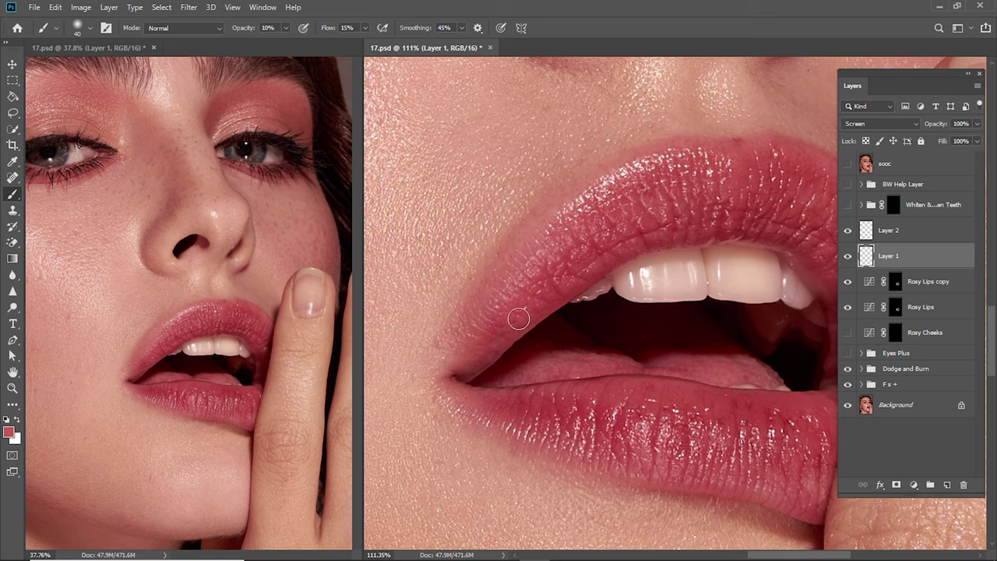
key(bracketleft)
key(bracketright)
drag(650, 233, 604, 251)
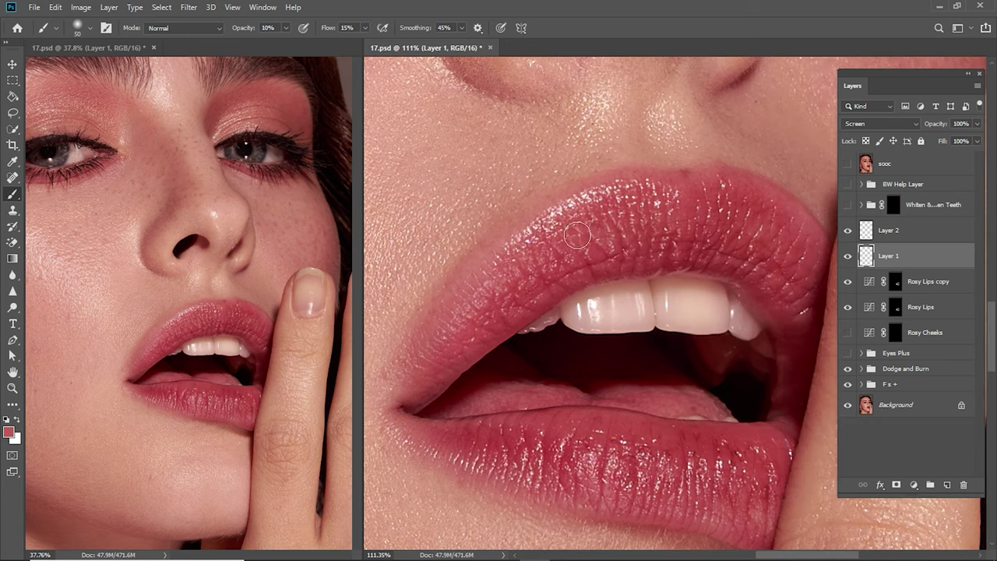
key(bracketright)
mouse_move(716, 248)
mouse_down()
mouse_move(672, 208)
mouse_move(626, 225)
mouse_up()
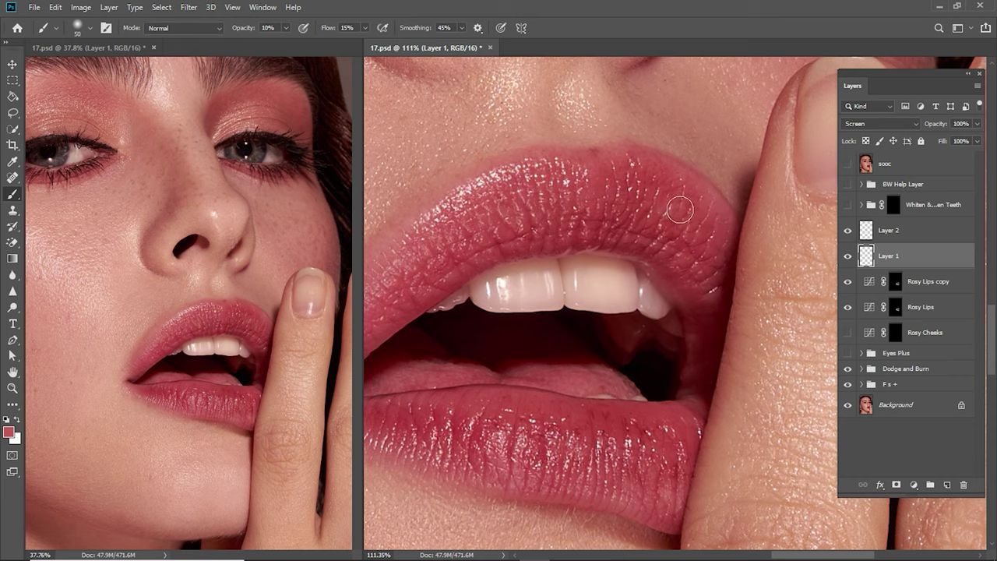
key([)
key([)
key([)
key([)
Step: Zoom in close on the upper lip, then back out and pan across the mouth to refine highlights
drag(605, 158, 639, 193)
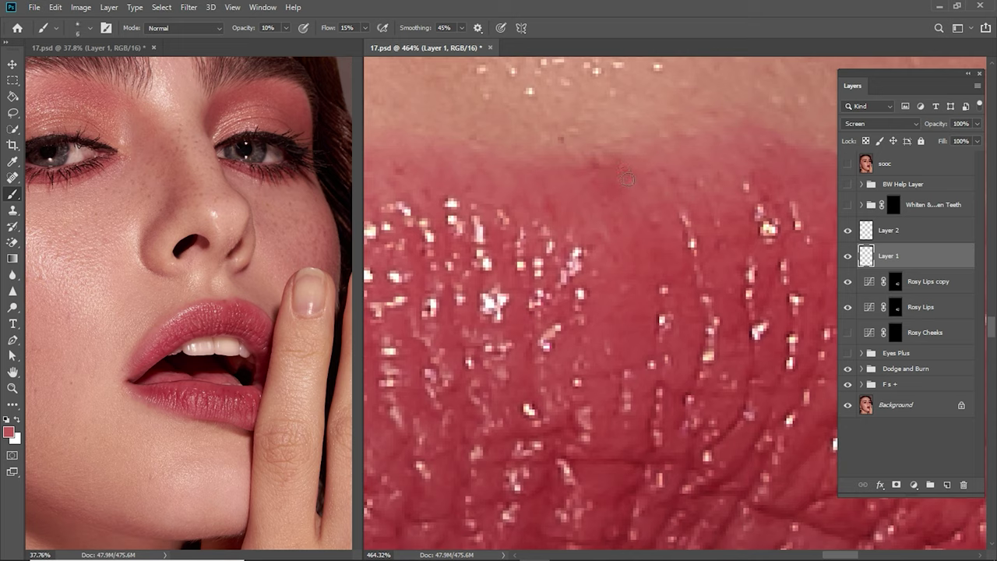
mouse_move(653, 207)
mouse_down()
mouse_move(668, 289)
mouse_move(728, 301)
mouse_up()
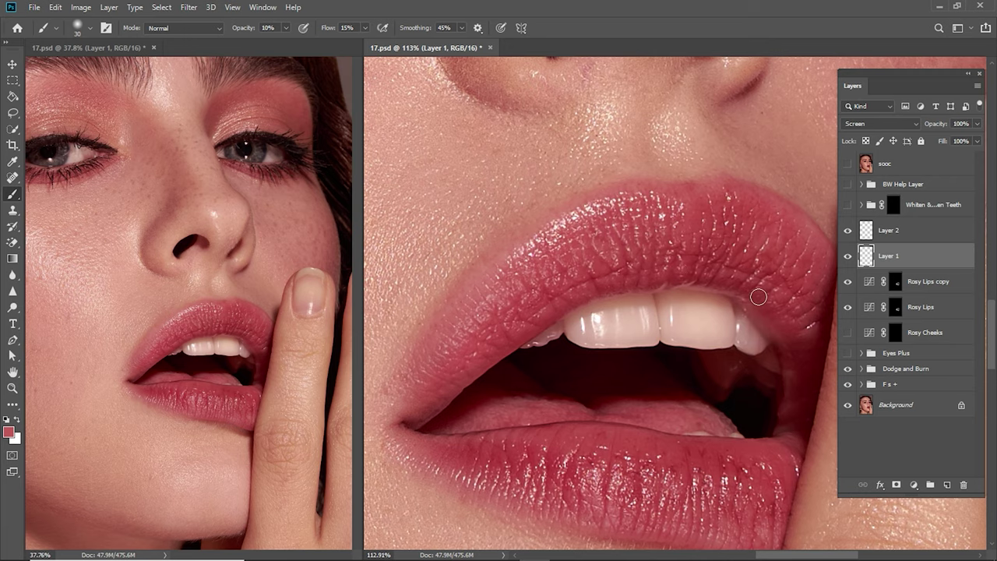
key(bracketright)
drag(665, 278, 576, 290)
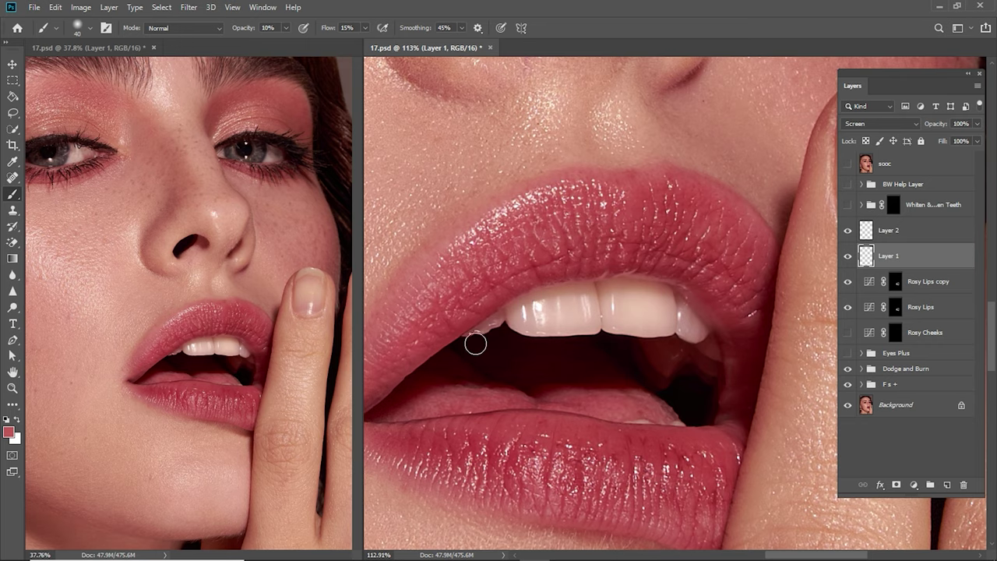
drag(475, 343, 576, 322)
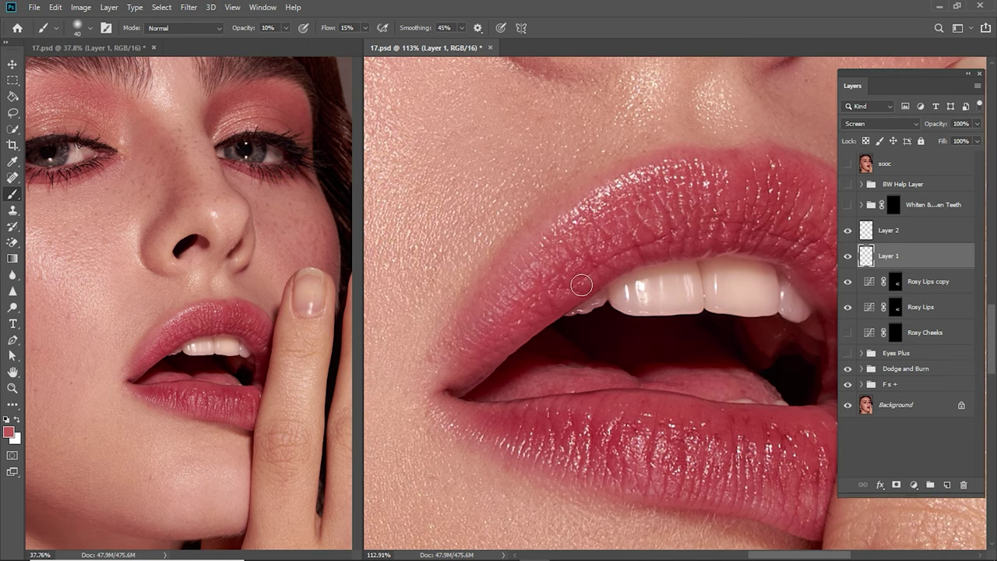
scroll(568, 288, right, 3)
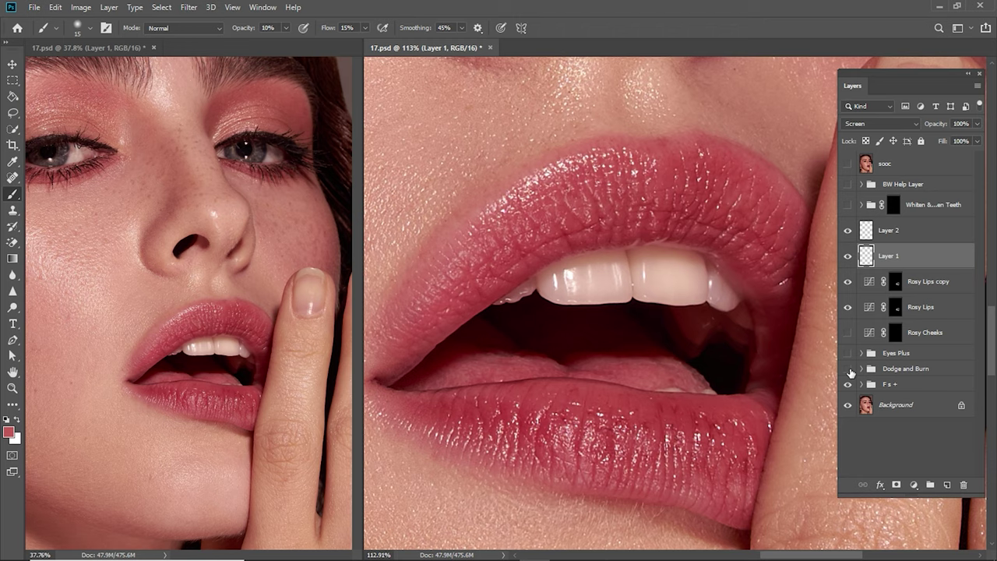
Step: Turn the Dodge and Burn group back on and resample a lip colour for further highlights
click(849, 368)
key(bracketright)
key(bracketright)
key(bracketleft)
key(bracketright)
key(bracketright)
key(bracketright)
key(bracketright)
key(i)
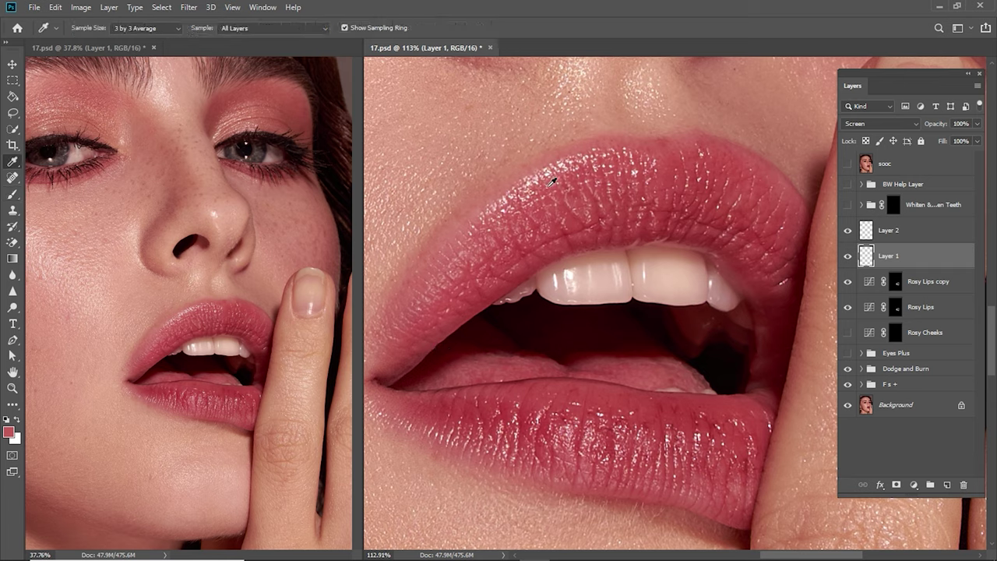
key(b)
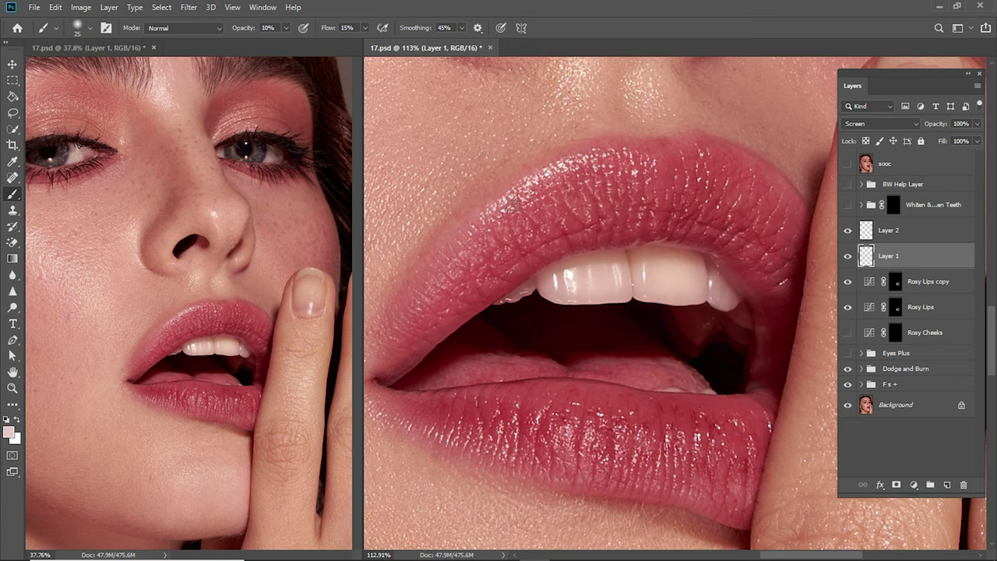
Step: Toggle Layer 1 to compare the lips with and without highlights, leaving it visible
click(852, 257)
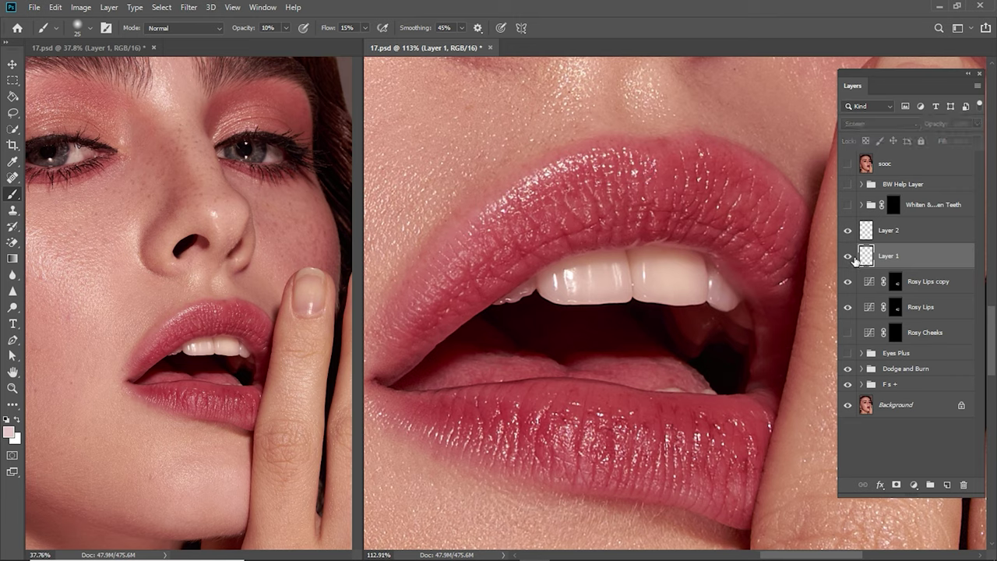
click(852, 258)
click(848, 255)
click(847, 256)
click(847, 255)
click(848, 256)
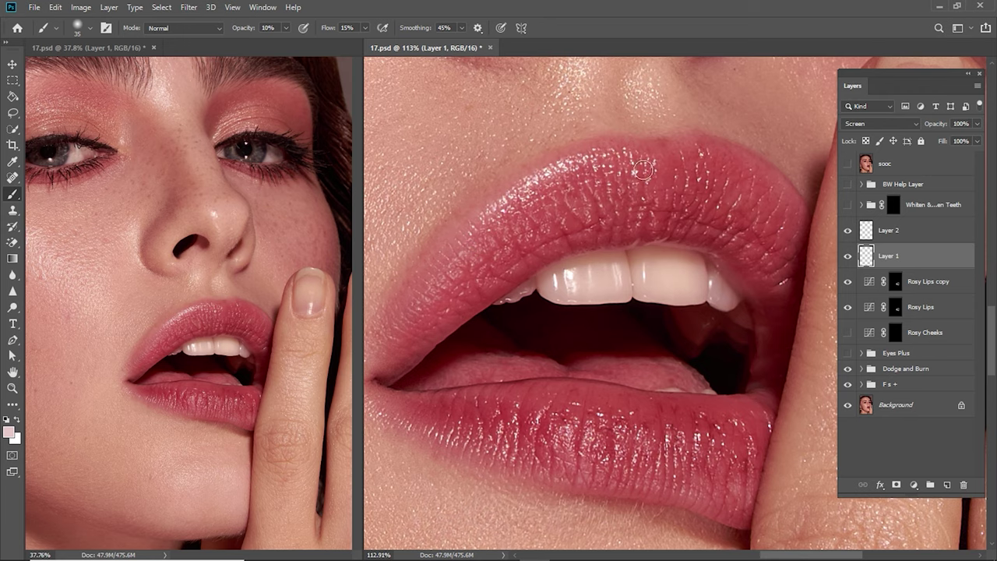
Step: Sample the red lip colour and paint the lower lip on Layer 1 with a 20% opacity brush
scroll(619, 339, down, 2)
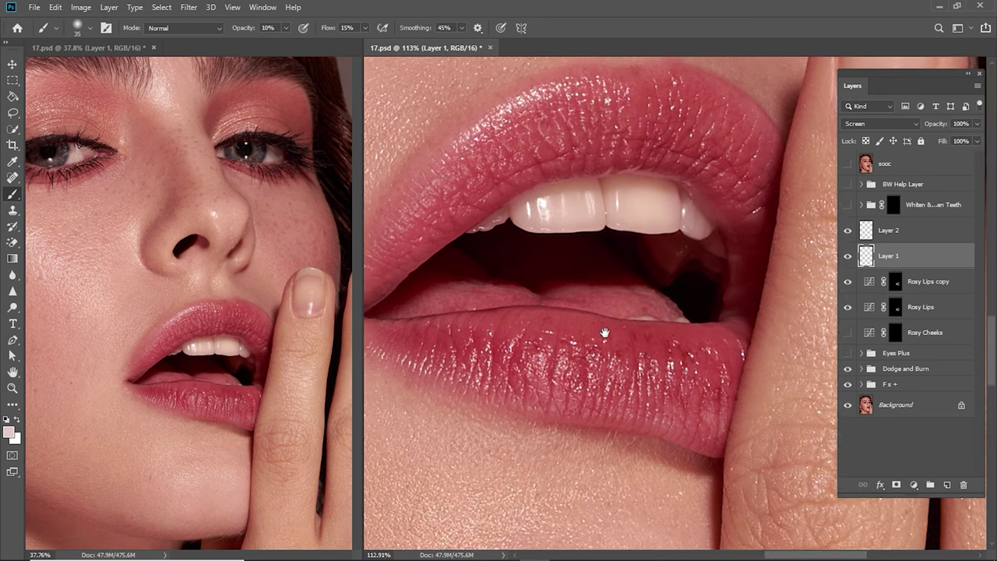
scroll(615, 350, down, 1)
key(i)
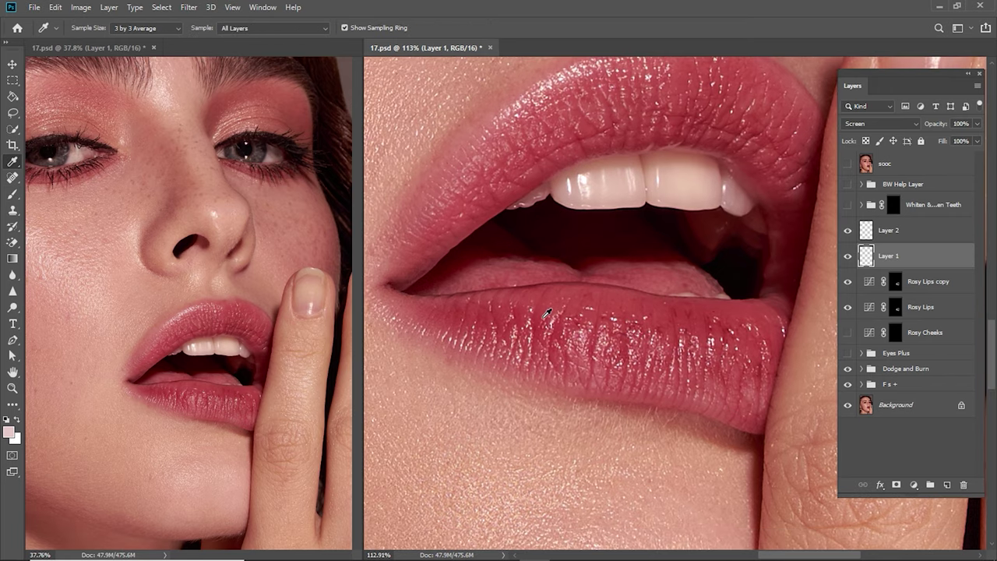
click(547, 312)
key(b)
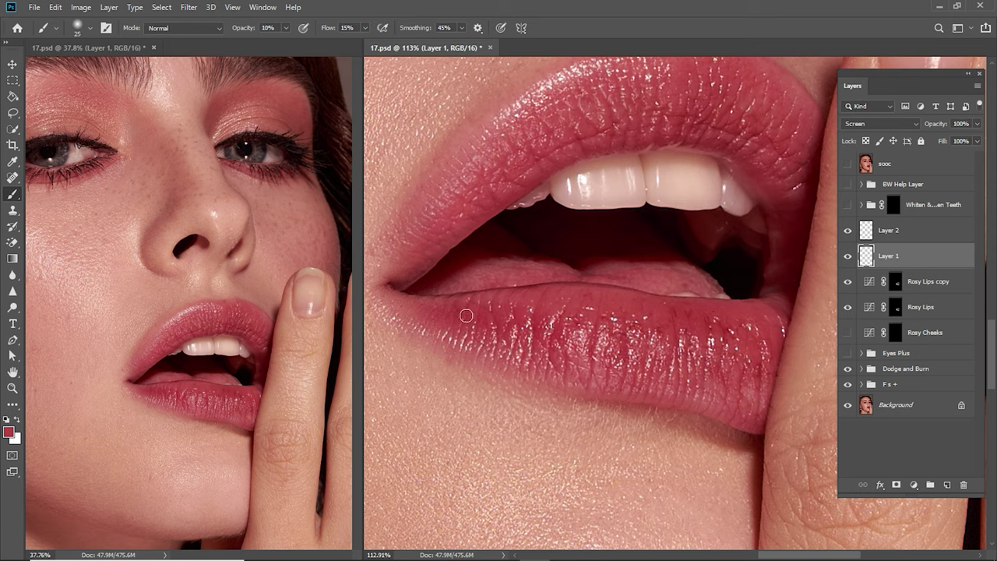
key(bracketright)
key(bracketright)
key(2)
key(bracketleft)
key(bracketright)
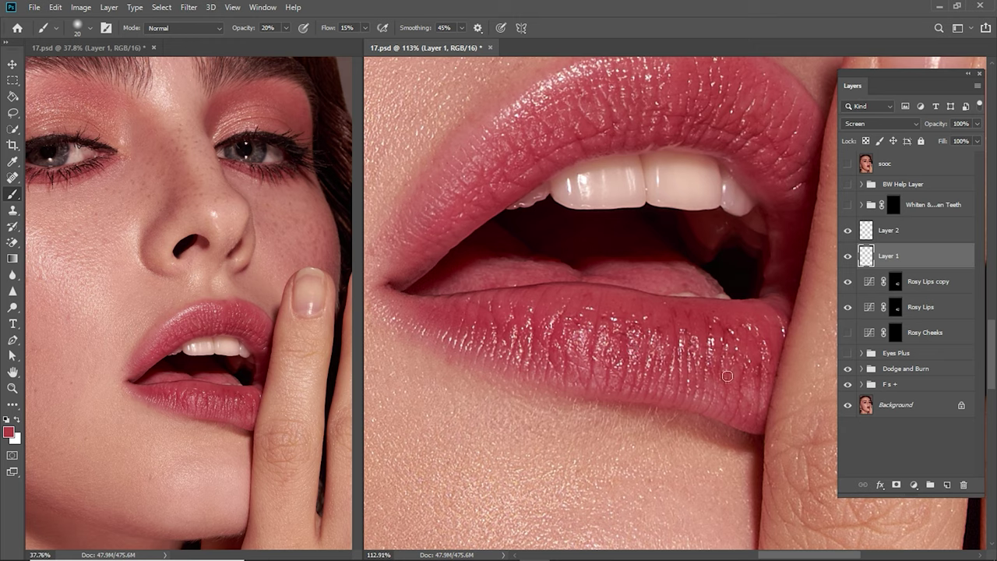
key(bracketright)
key(bracketright)
Step: Compare Layer 1 on and off, then sample a pale upper-lip highlight and paint more gloss
click(848, 256)
click(848, 256)
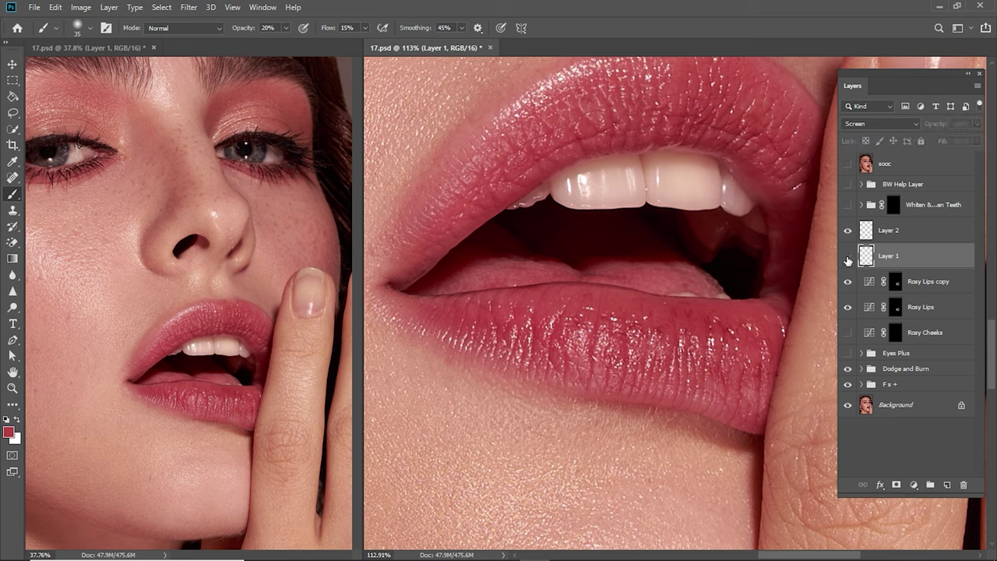
click(847, 257)
click(847, 256)
key(bracketleft)
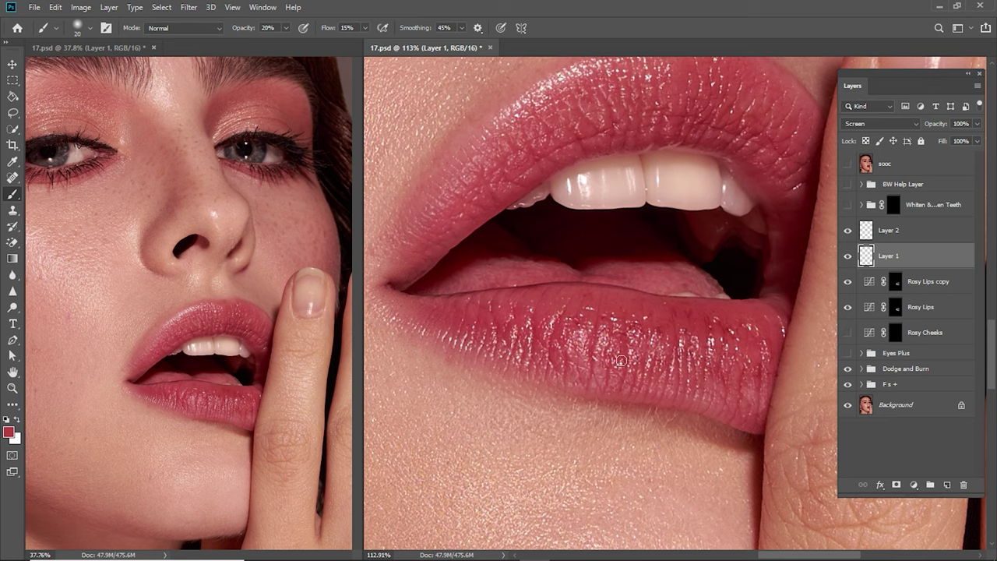
key(i)
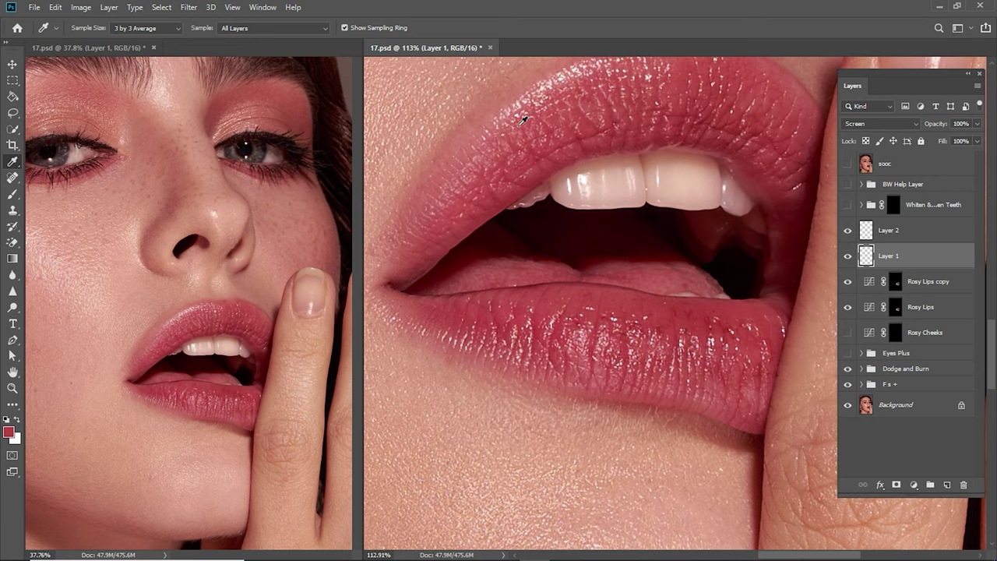
click(522, 119)
key(b)
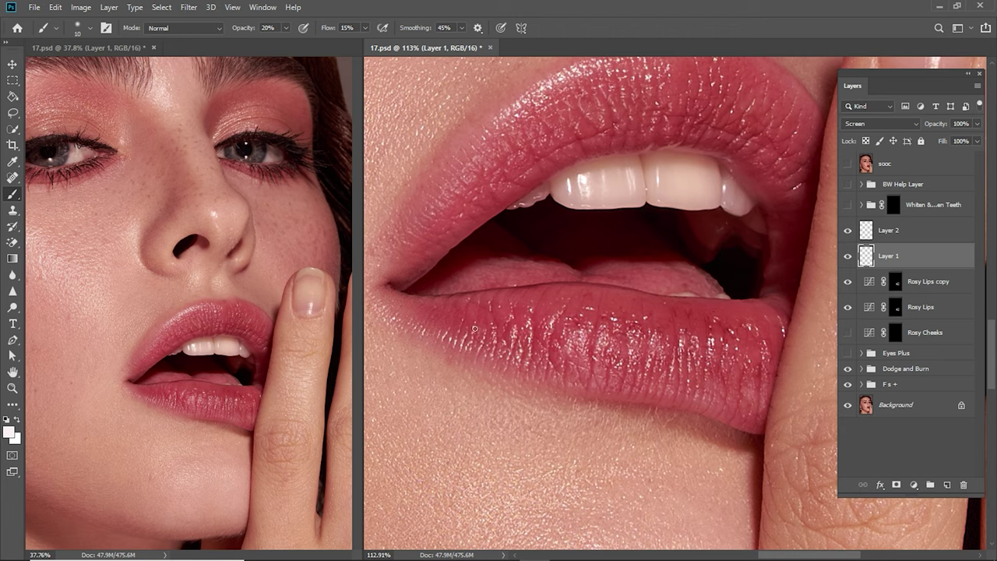
key(bracketright)
key(bracketright)
key(bracketright)
drag(591, 378, 554, 363)
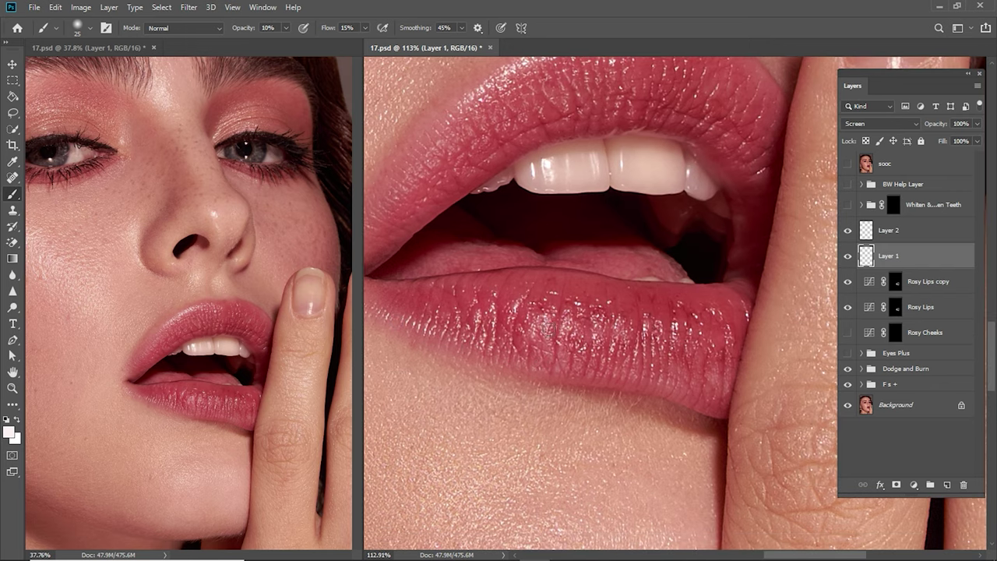
Step: Compare the lips with and without Layer 1, then make Multiply Layer 2 active
click(847, 259)
click(847, 260)
click(848, 260)
click(847, 259)
click(893, 230)
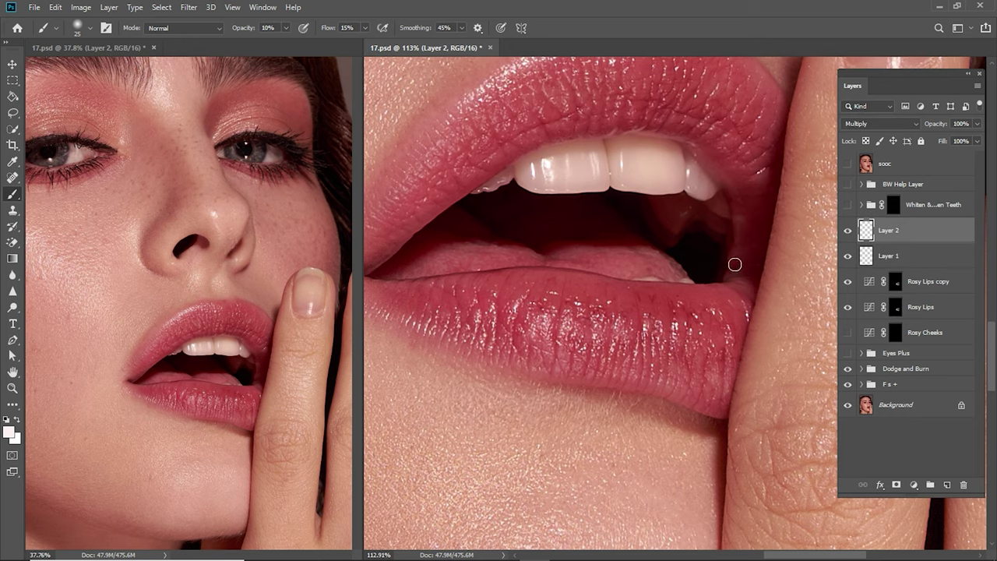
drag(701, 276, 690, 269)
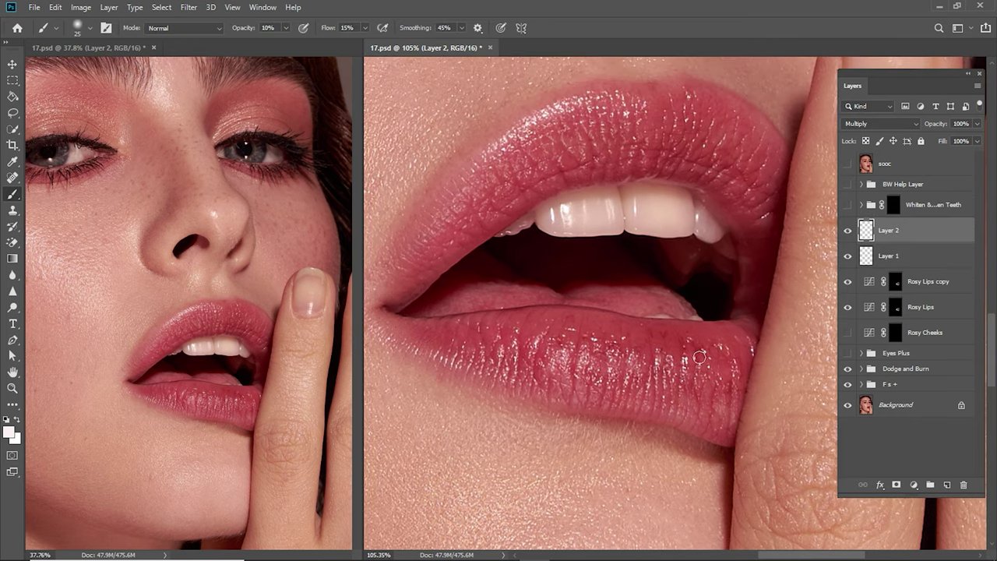
Step: Sample a dark lip red and darken the right end and corner of the lower lip
key(i)
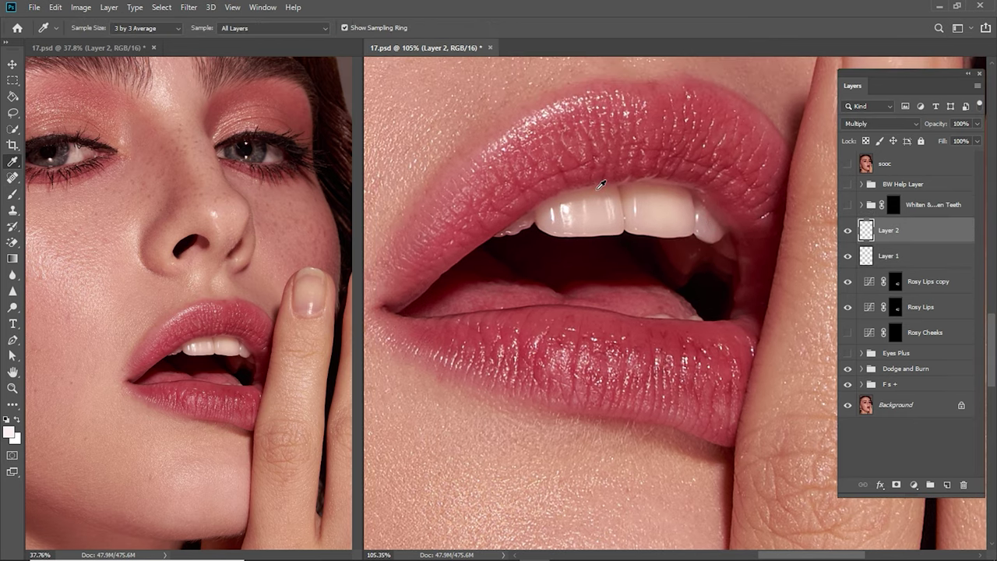
click(601, 184)
key(b)
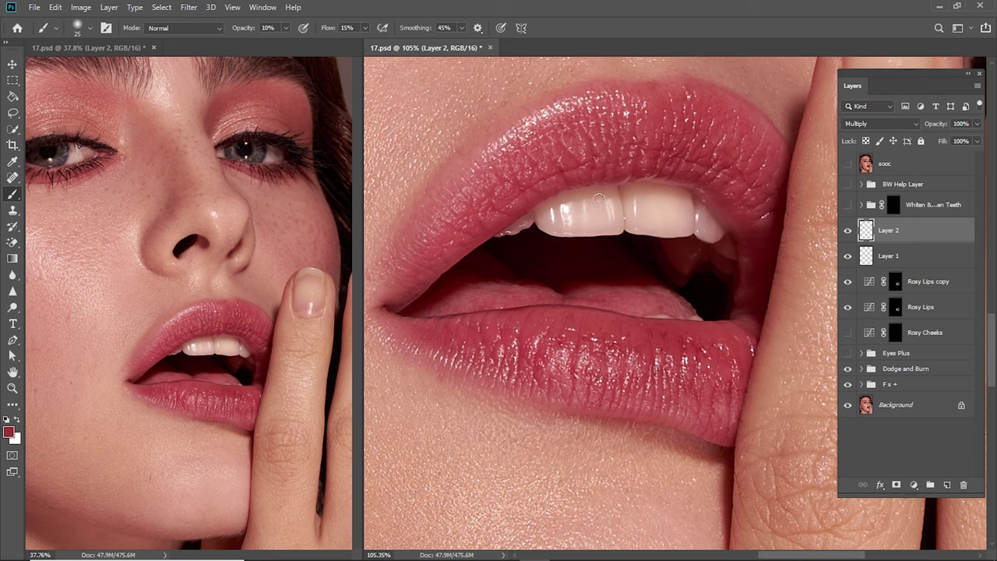
key(bracketright)
key(bracketright)
key(bracketright)
key(bracketright)
key(bracketleft)
key(bracketright)
drag(681, 432, 721, 353)
key(bracketleft)
key(bracketright)
mouse_move(748, 320)
mouse_down()
mouse_move(761, 262)
mouse_move(763, 285)
mouse_move(757, 304)
mouse_move(744, 230)
mouse_up()
key(bracketright)
Step: Zoom out and compare the mouth with and without Layer 1 before viewing the whole face
ctrl+alt+click(697, 252)
ctrl+alt+click(708, 252)
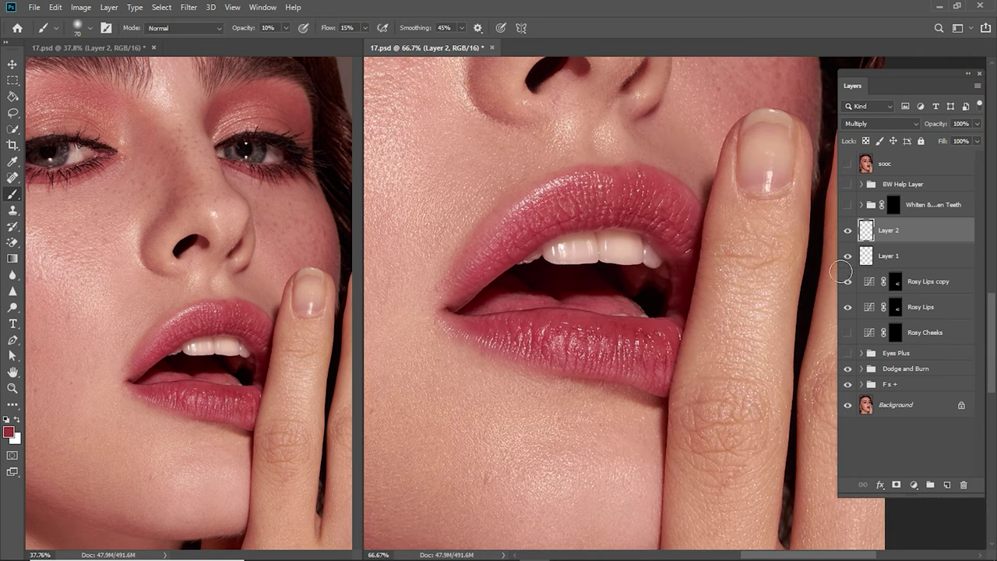
click(848, 255)
click(848, 256)
click(849, 256)
click(848, 256)
ctrl+alt+click(647, 309)
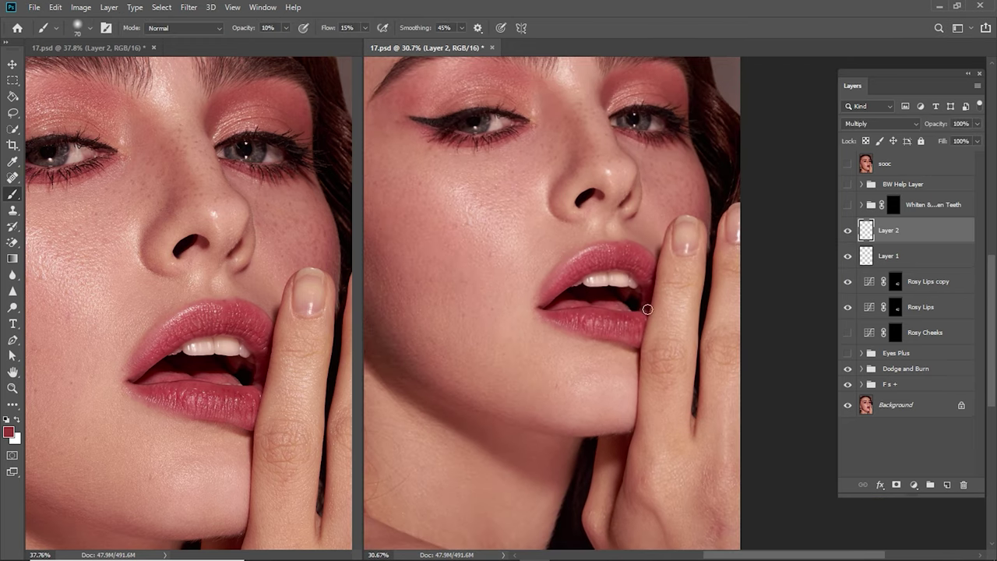
Step: Group the lip layers from Layer 2 to Rosy Lips into a 'Lips' group
ctrl+click(647, 309)
shift+click(927, 315)
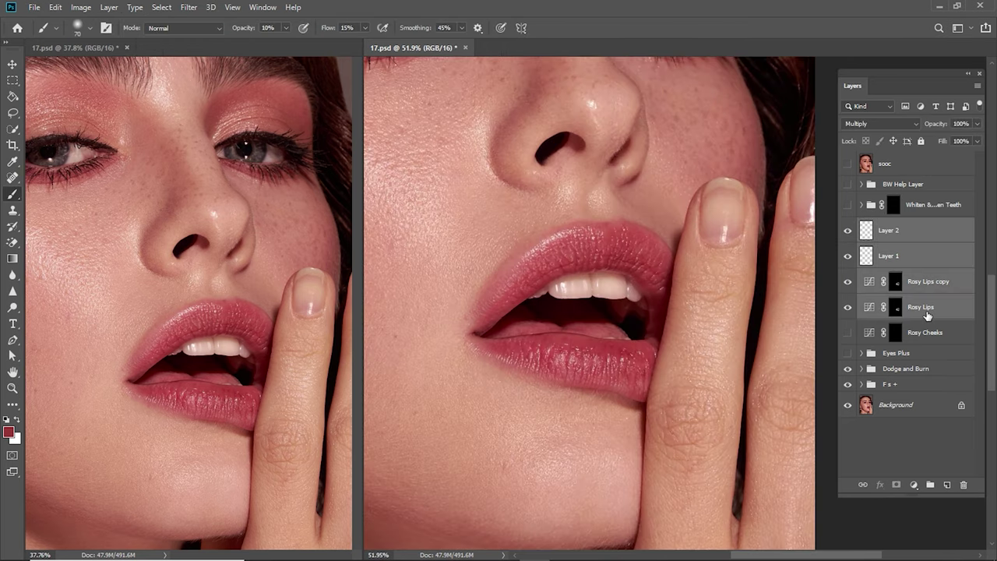
key(ctrl+g)
double_click(896, 225)
text(Lips)
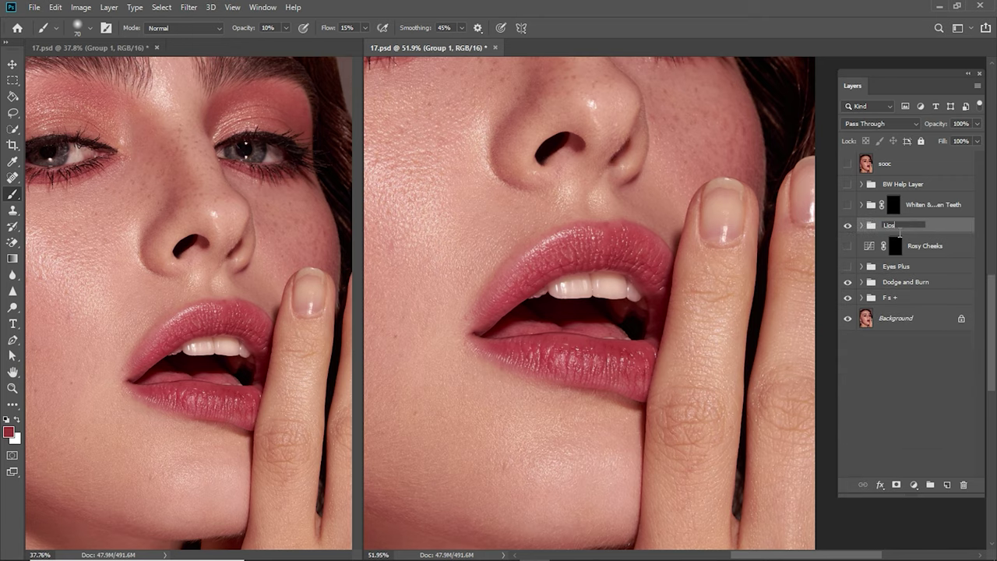
key(Return)
Step: Fit the portrait in the left window and toggle the Lips group for a before/after comparison
ctrl+alt+click(603, 372)
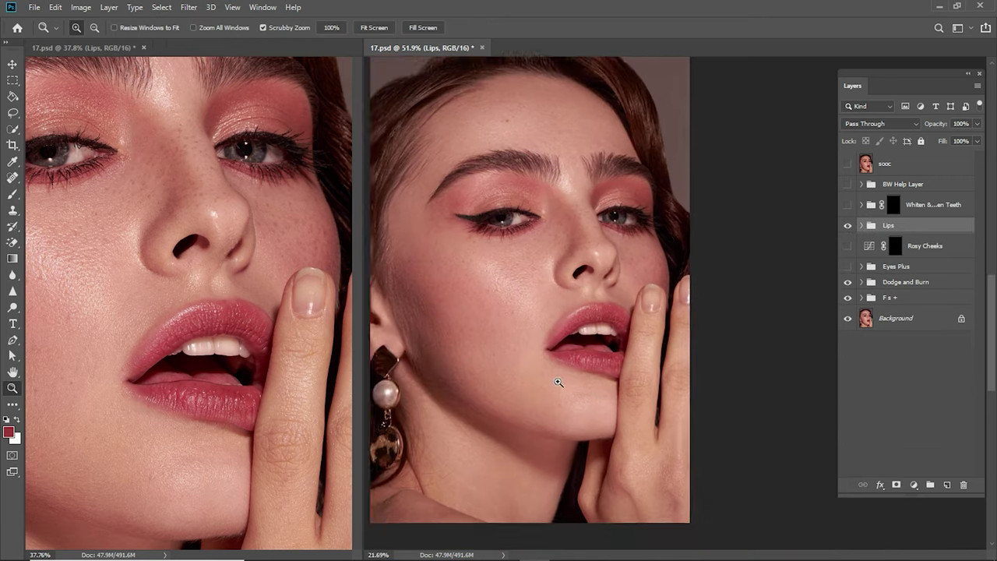
scroll(705, 373, up, 2)
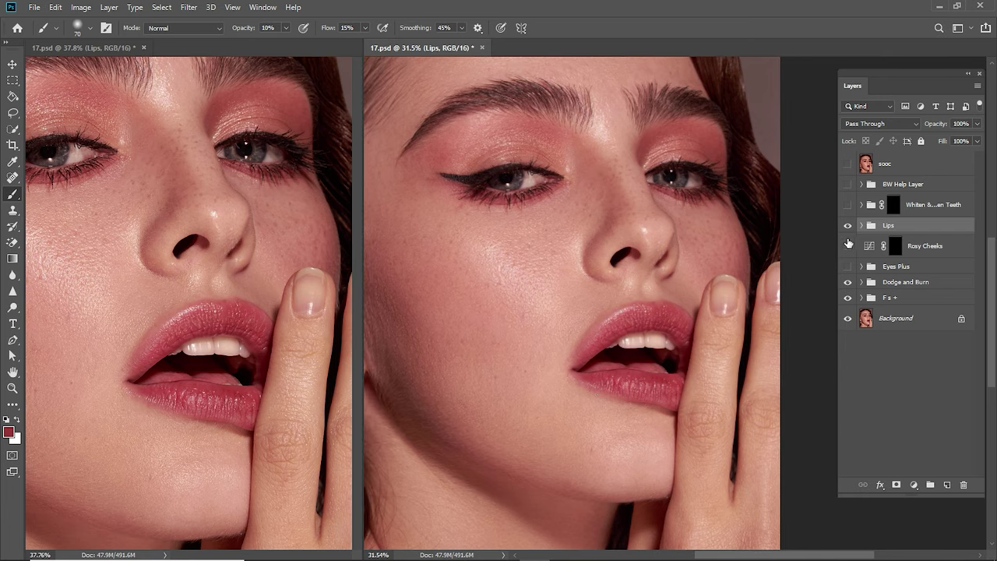
click(849, 228)
click(848, 225)
click(101, 48)
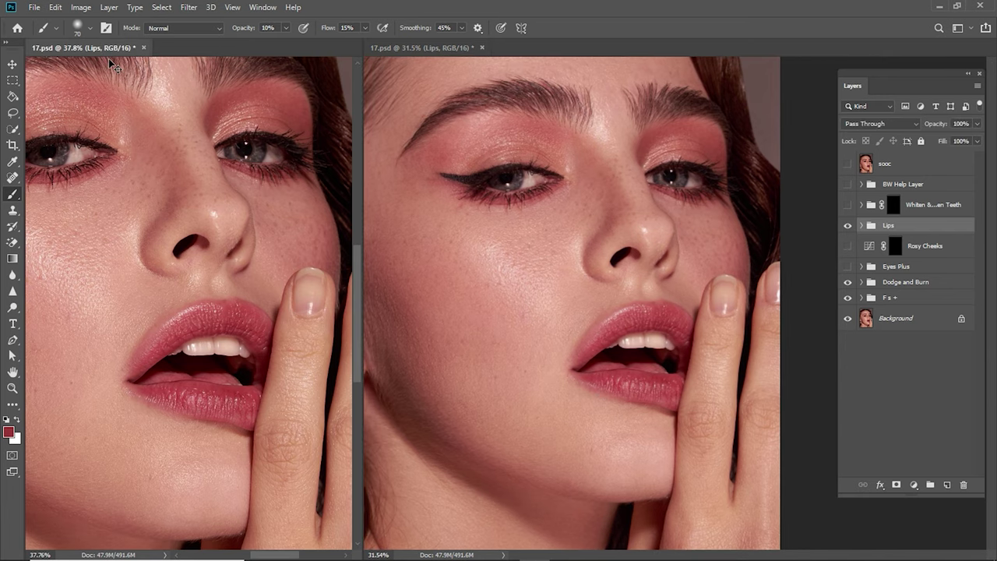
key(ctrl+0)
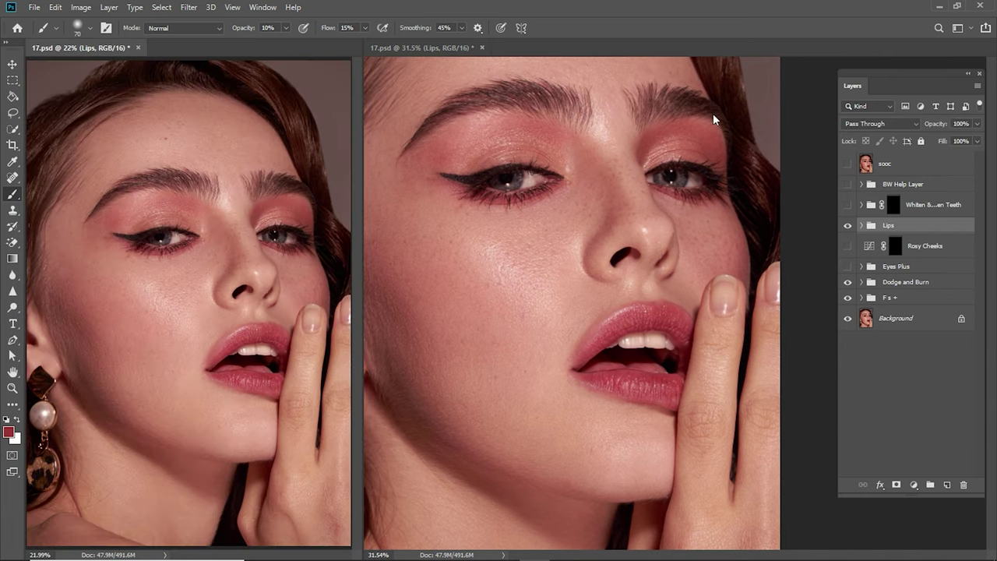
click(848, 226)
click(848, 226)
click(849, 227)
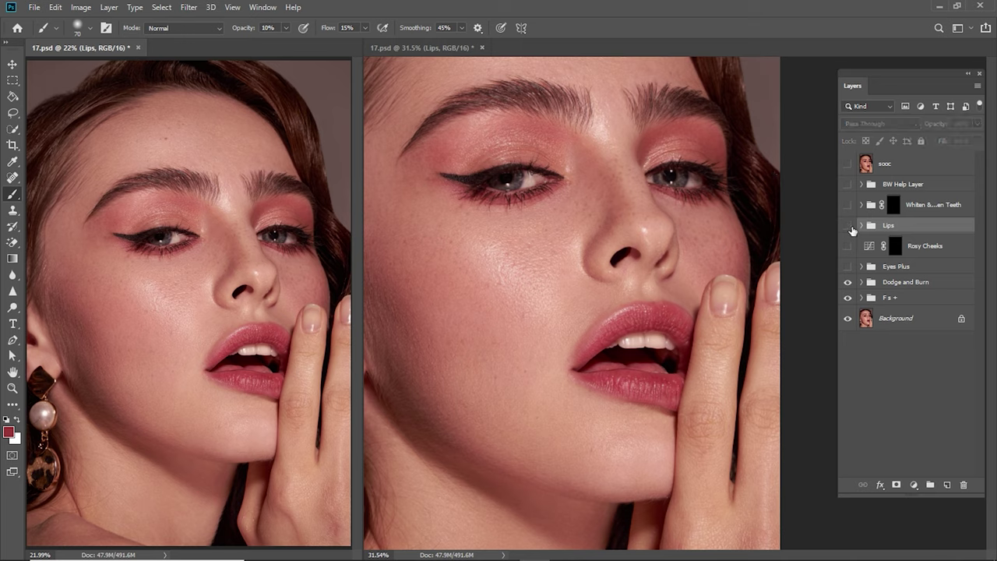
click(848, 226)
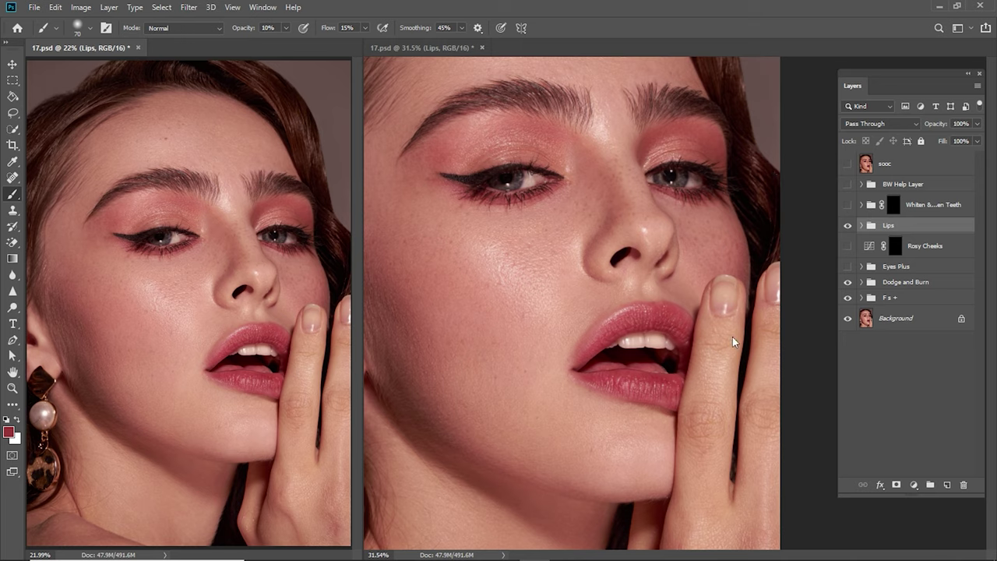
Step: Set the Zoom tool to zoom out in the right document window
key(z)
click(647, 249)
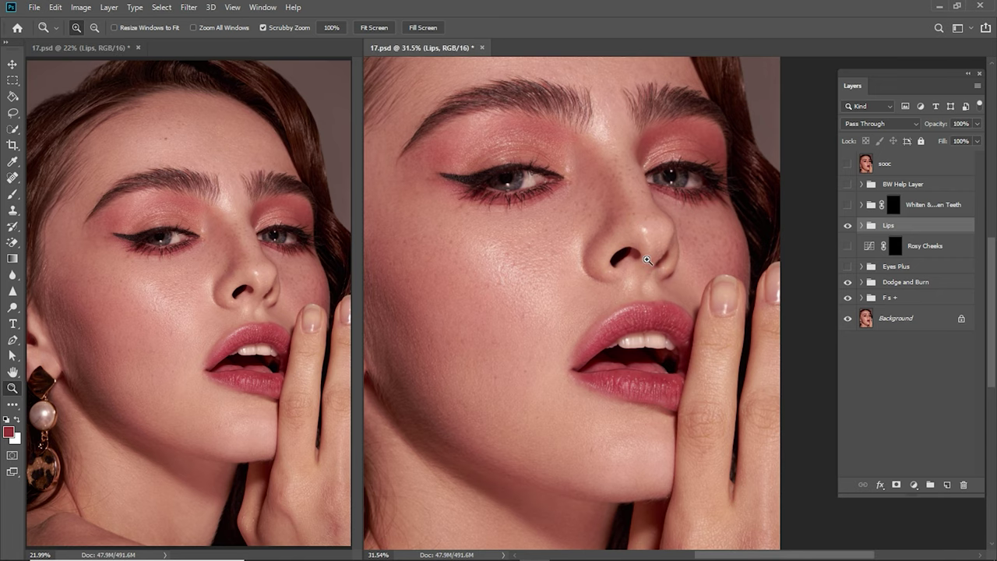
key(alt)
Step: Turn on the Whiten & Brighten Teeth group and trace a Pen path along the upper teeth
key(alt+bracketright)
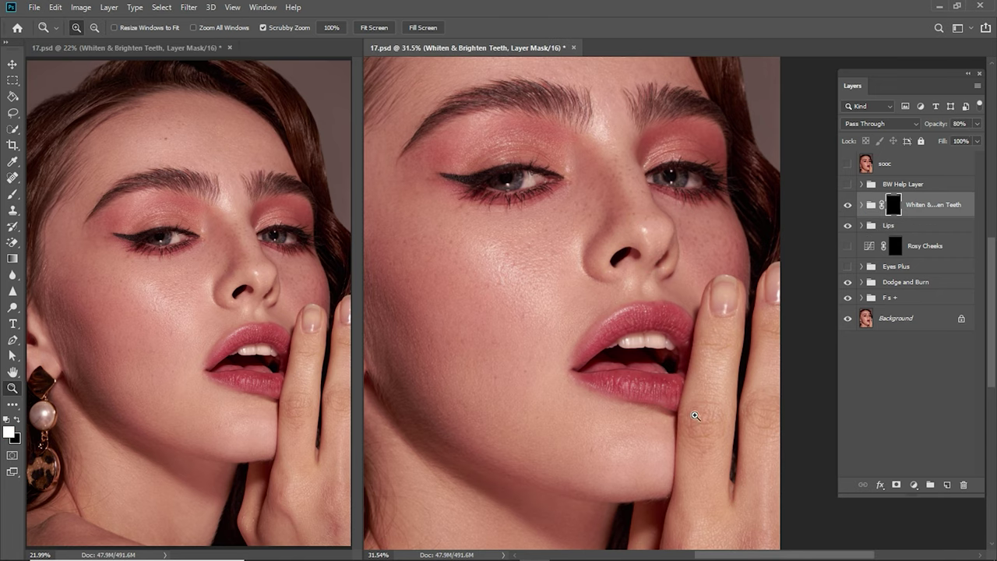
click(675, 359)
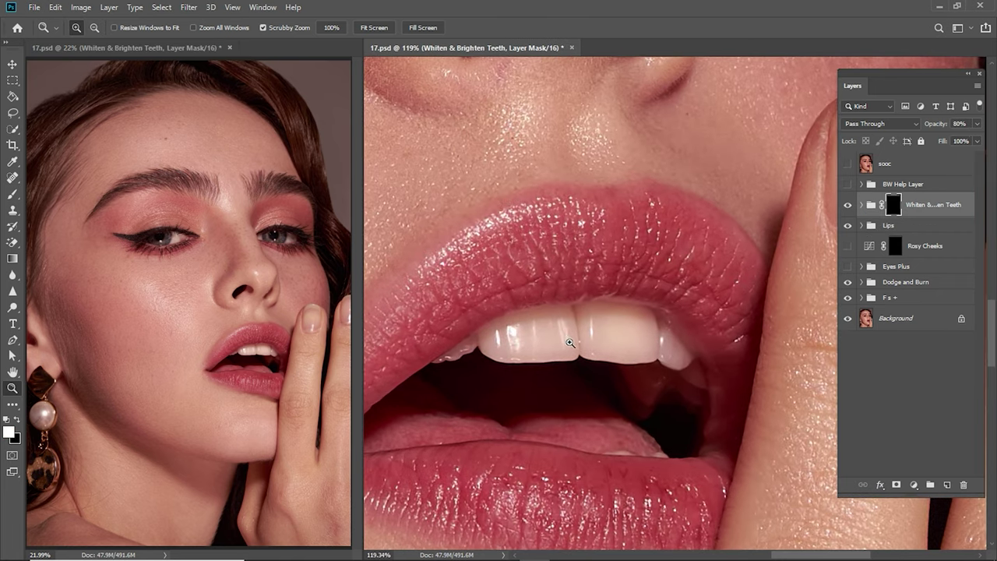
drag(570, 343, 662, 346)
key(p)
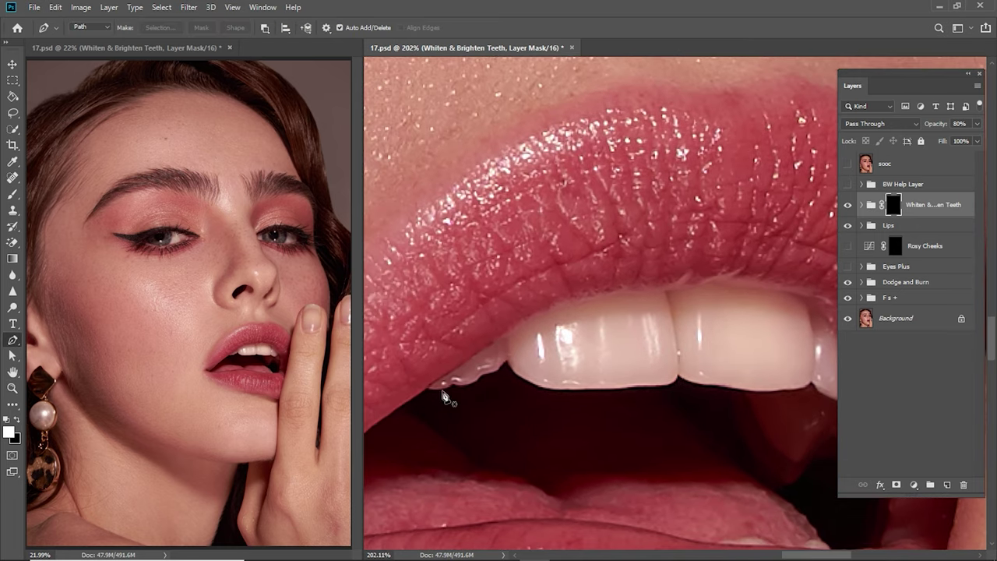
scroll(444, 398, up, 3)
click(405, 395)
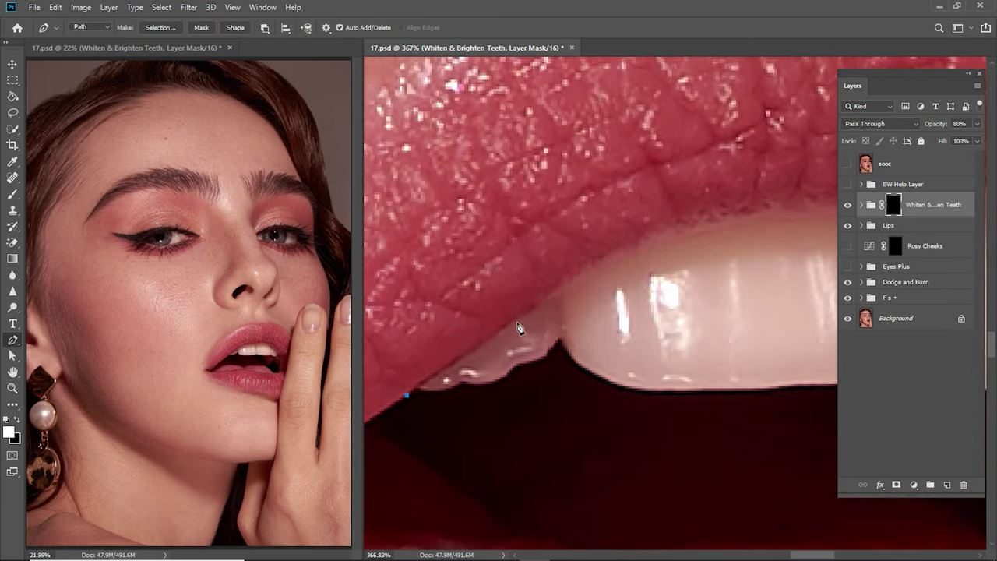
drag(515, 321, 545, 304)
drag(722, 237, 610, 276)
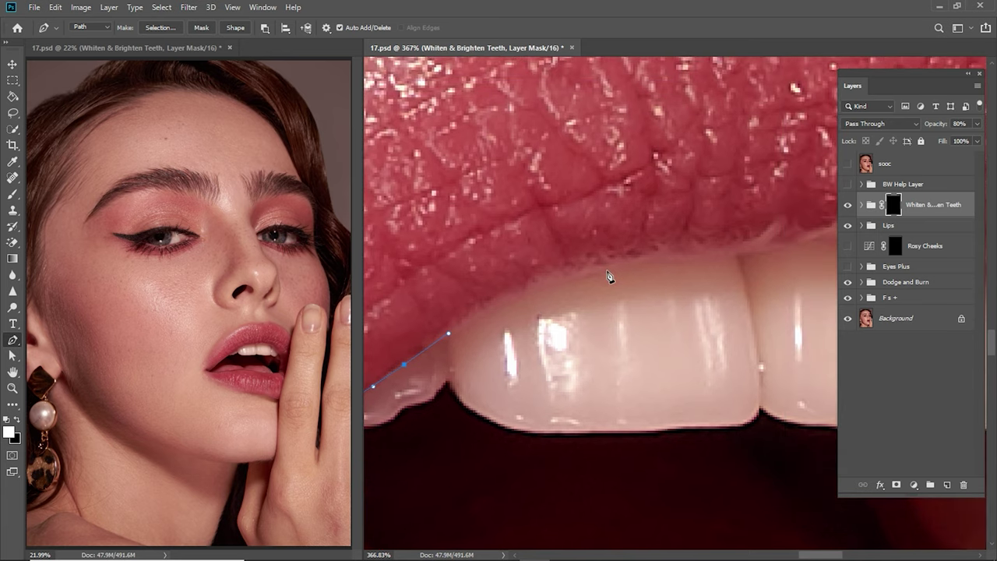
drag(750, 267, 591, 295)
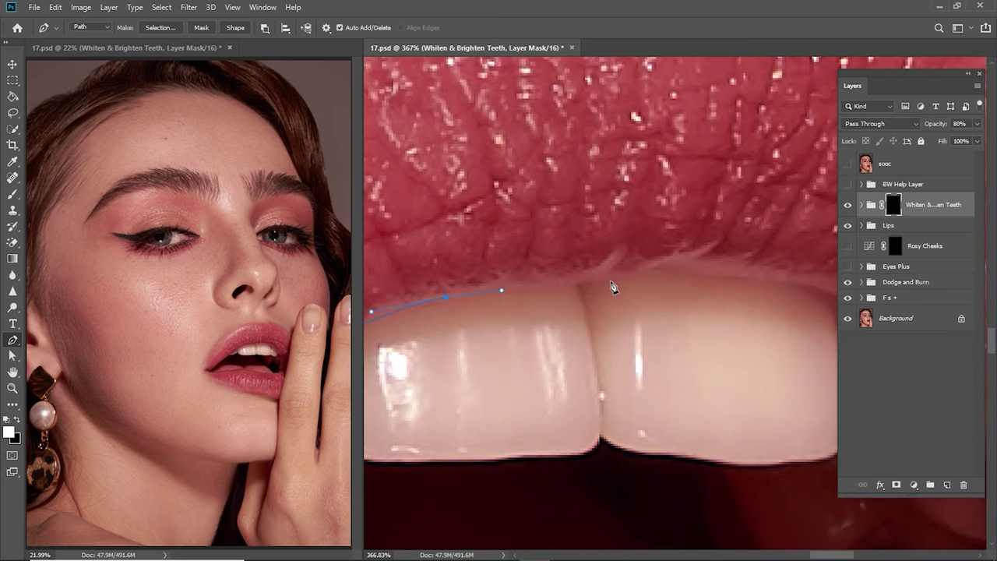
drag(687, 278, 594, 273)
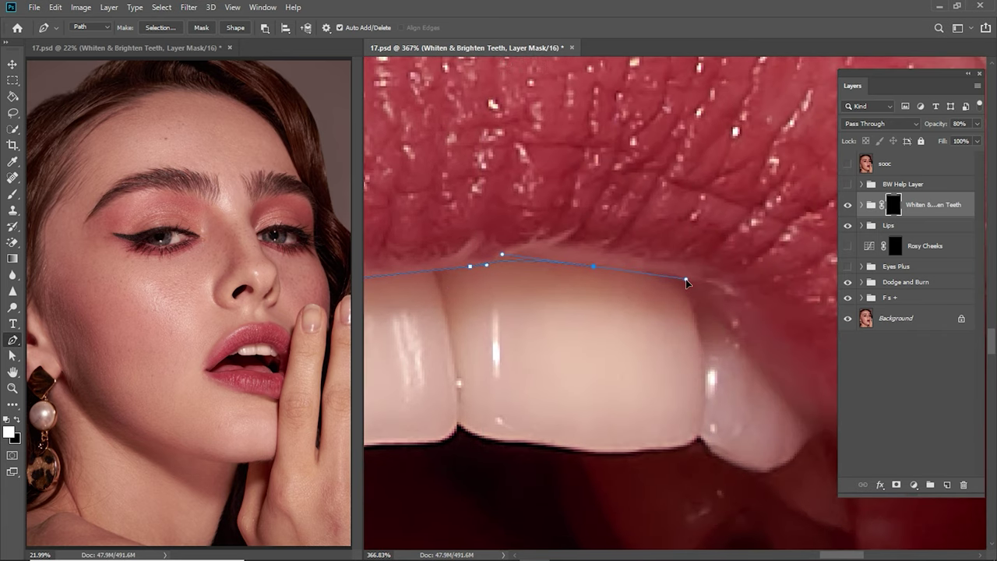
drag(686, 282, 543, 186)
drag(650, 296, 674, 327)
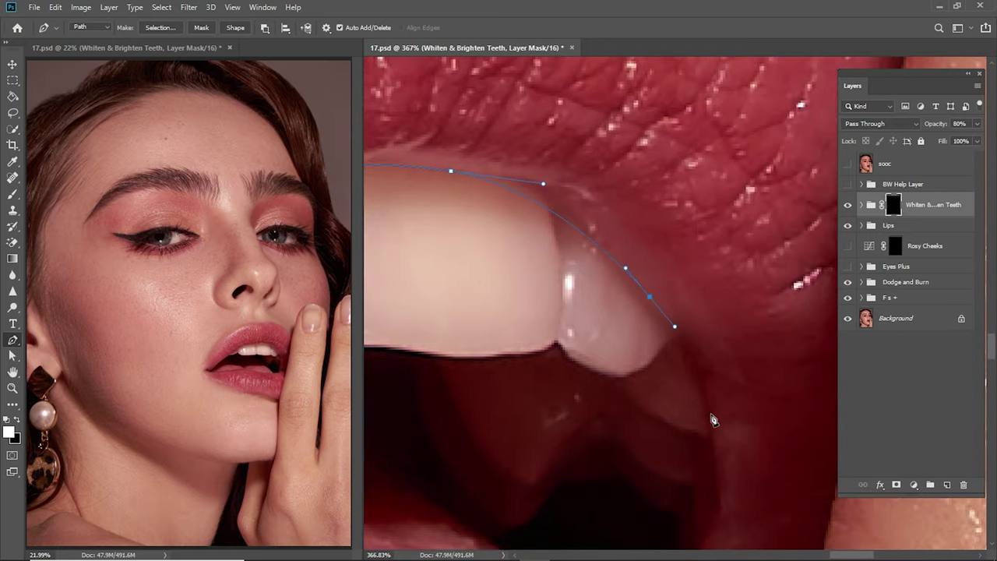
drag(712, 428, 709, 468)
drag(674, 529, 659, 536)
Step: Close the mouth path along the lower lip and make it a selection feathered by 2
mouse_move(703, 428)
mouse_down()
mouse_move(629, 450)
mouse_move(647, 425)
mouse_up()
click(648, 460)
click(520, 460)
click(437, 429)
click(389, 396)
right_click(443, 376)
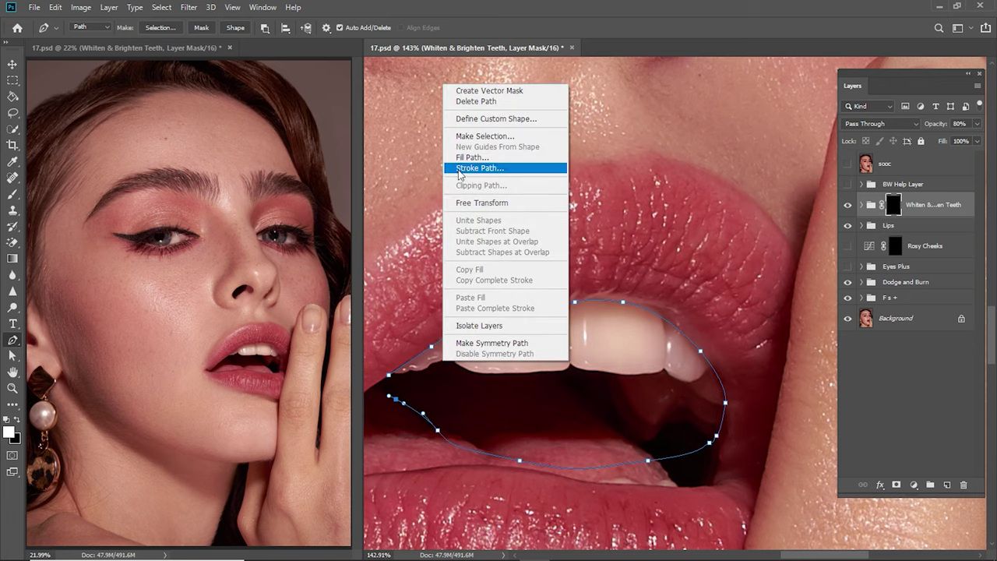
click(485, 135)
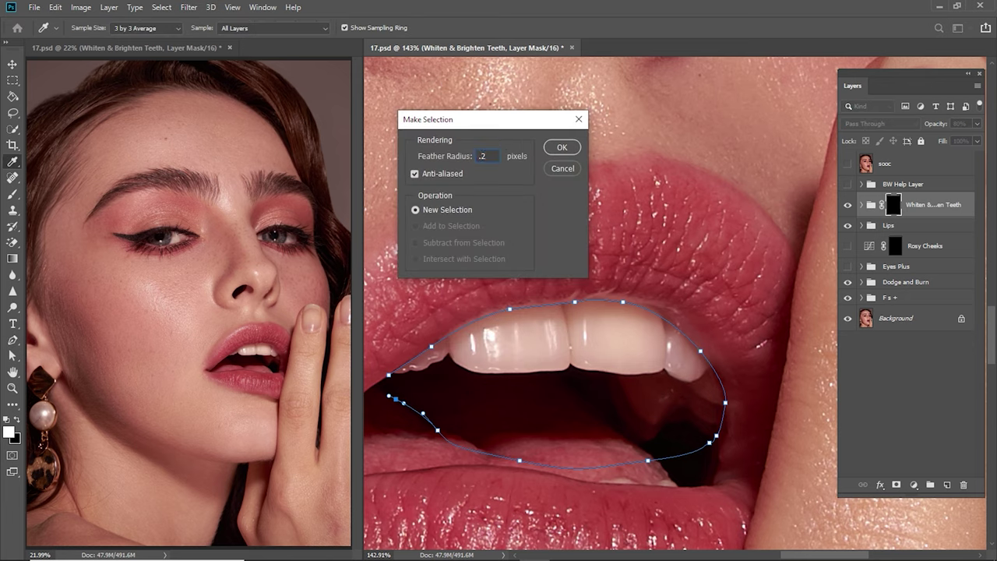
key(Return)
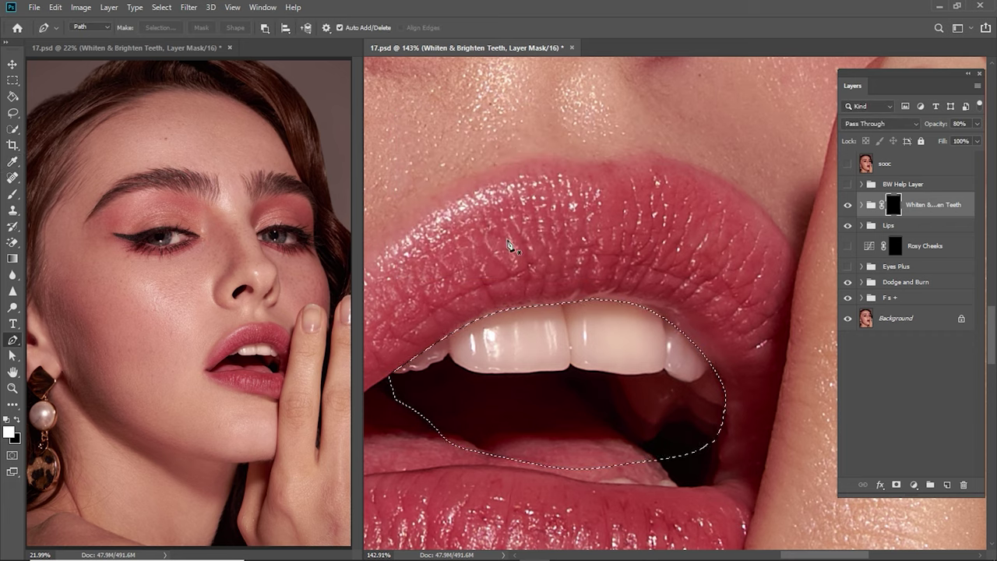
Step: Paint white on the group mask over the teeth, then deselect
key(b)
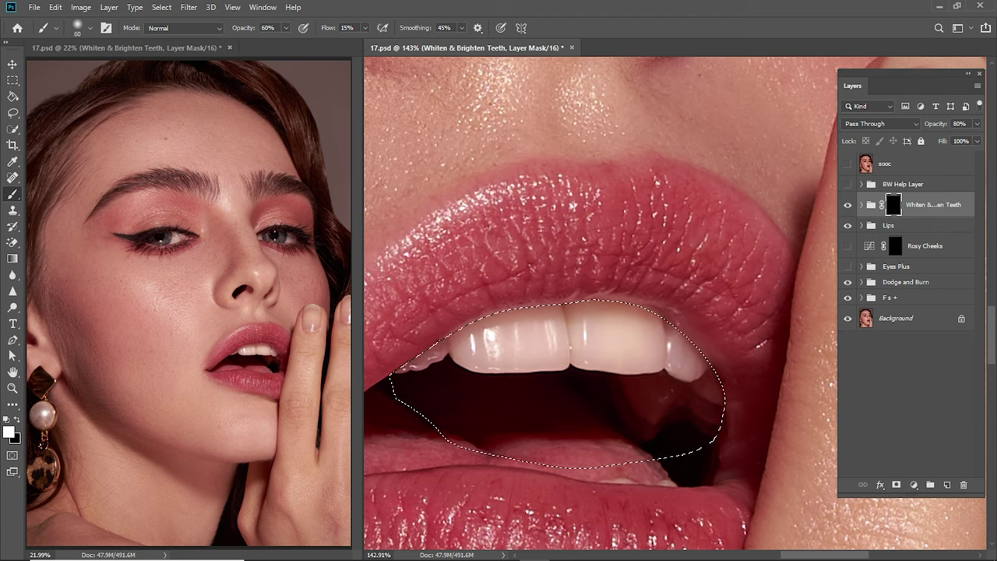
key(bracketleft)
key(bracketleft)
key(bracketleft)
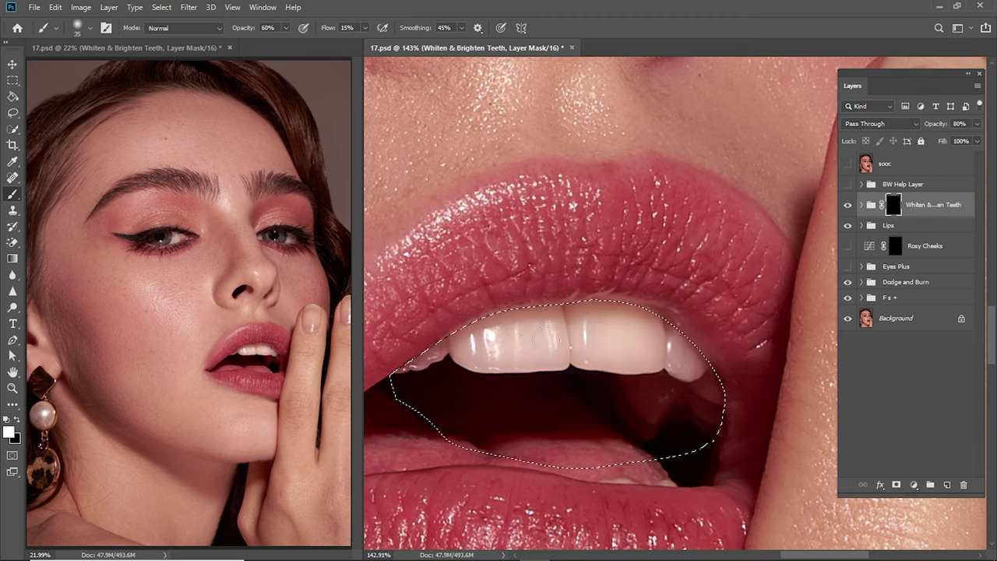
key(bracketright)
key(bracketright)
key(bracketright)
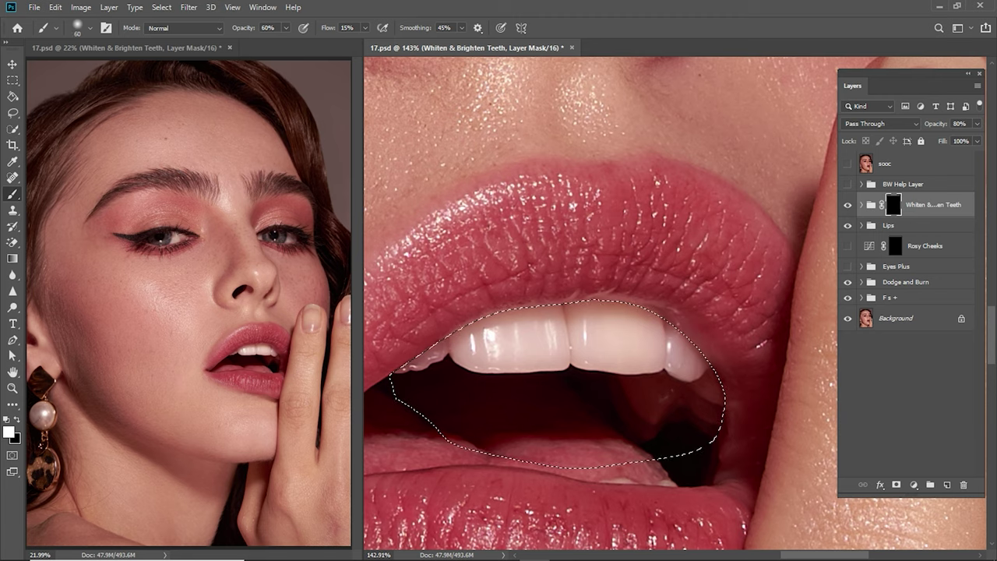
key(bracketleft)
key(bracketleft)
key(bracketleft)
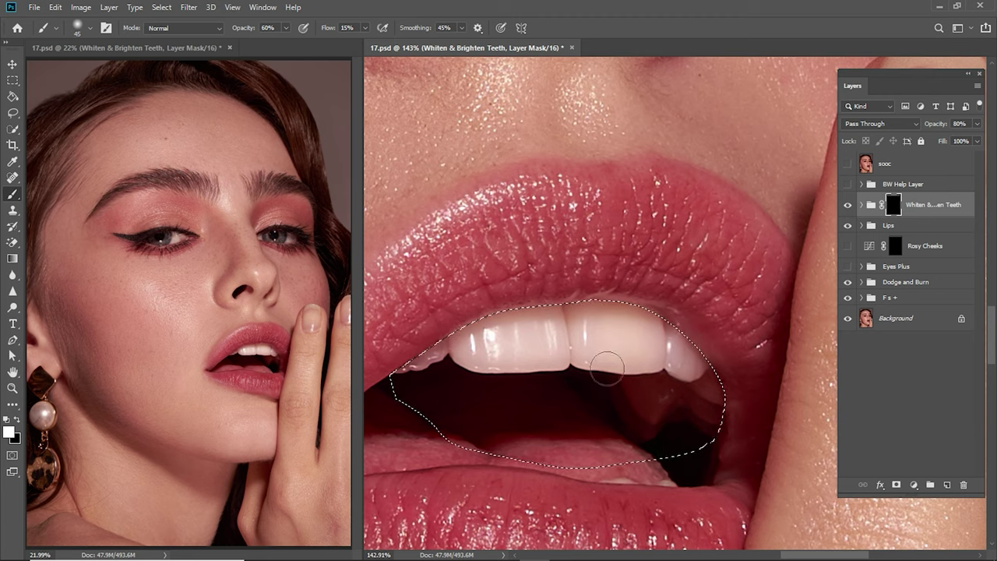
key(bracketright)
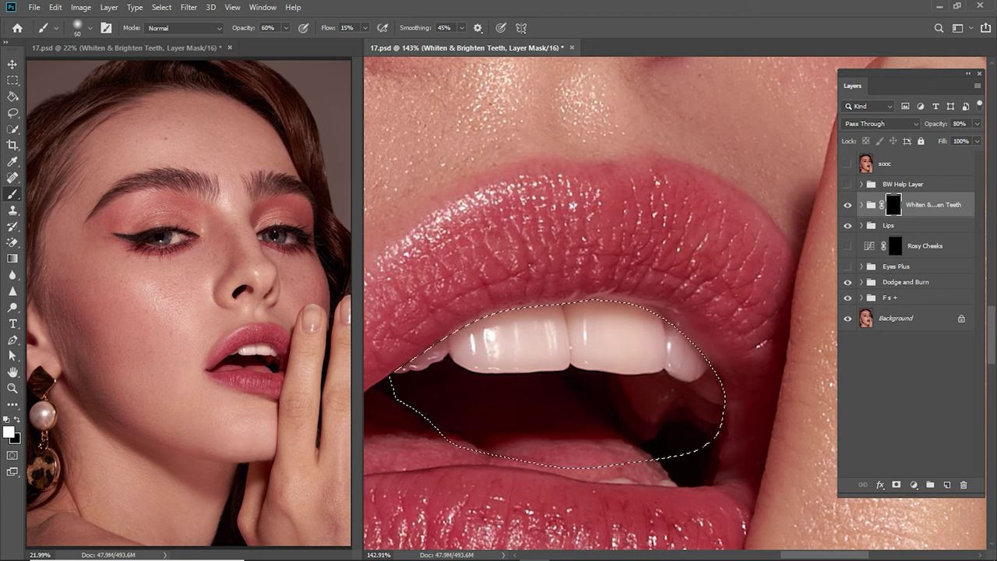
click(849, 226)
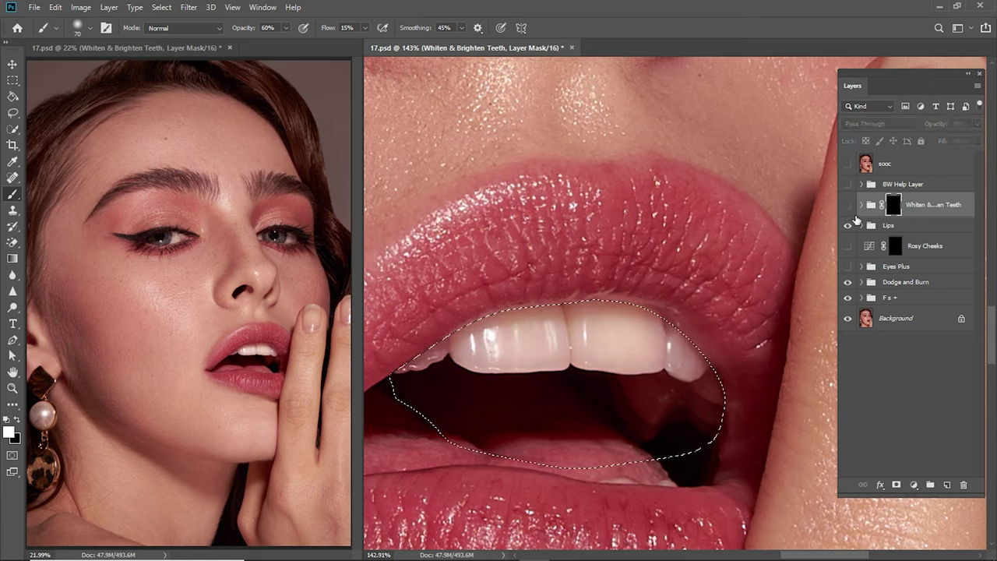
click(849, 226)
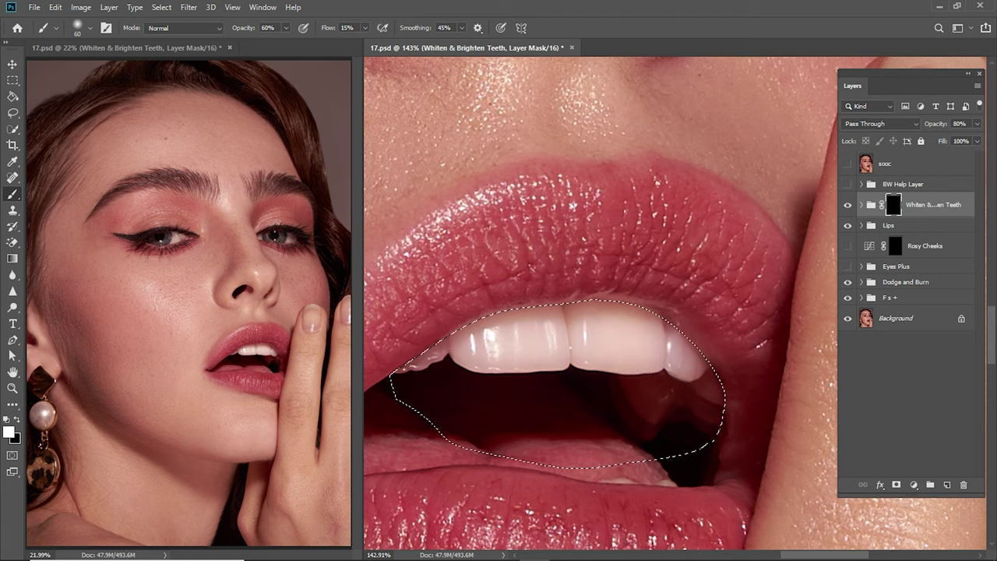
key(bracketleft)
key(bracketleft)
key(bracketleft)
key(ctrl+d)
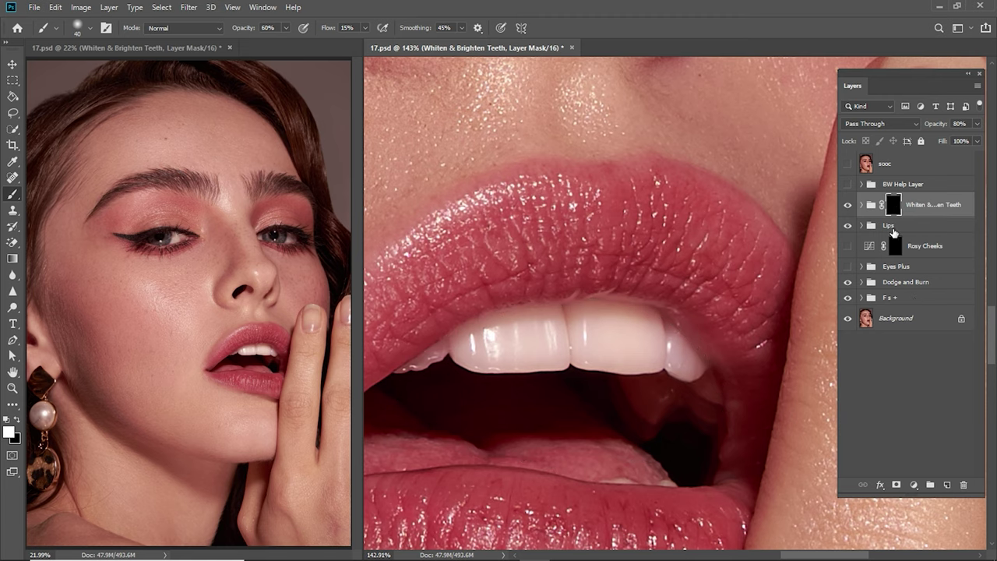
Step: Add a Hue/Saturation adjustment above the Super White (Yellow Out) layer in the teeth group
click(861, 205)
click(931, 230)
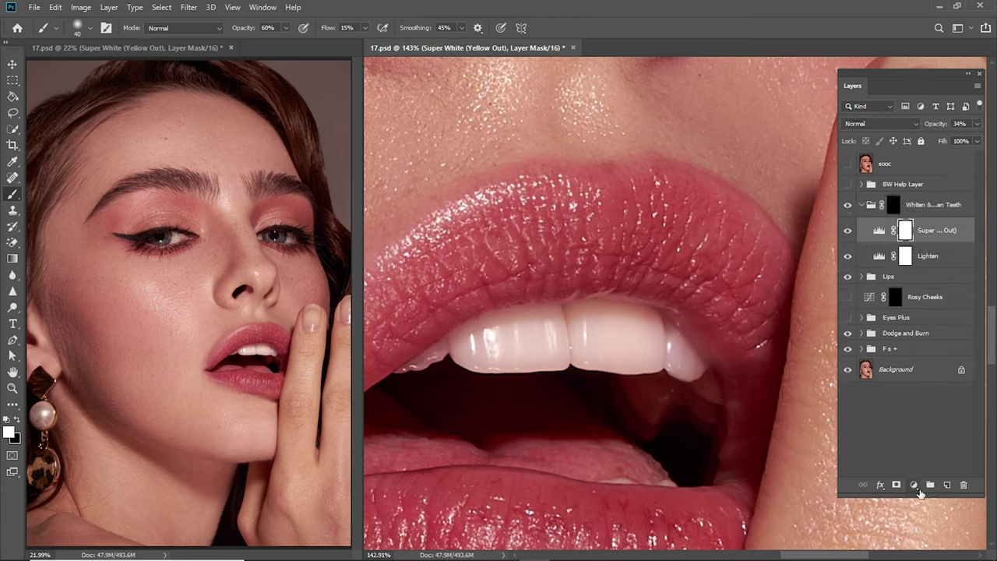
click(913, 485)
click(931, 369)
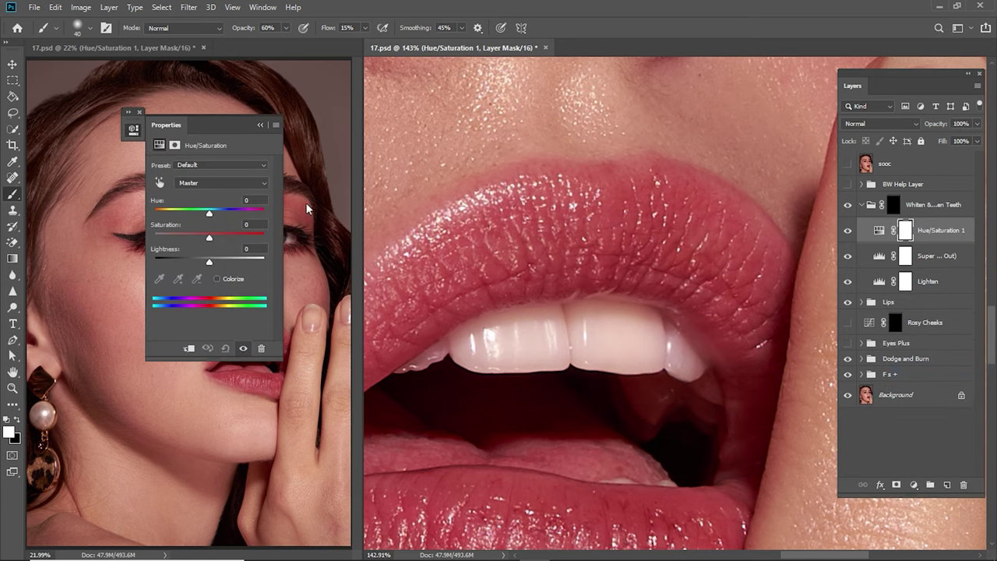
Step: Cut the Magentas saturation to -87, return to Reds, and collapse the Properties panel
click(225, 184)
click(223, 250)
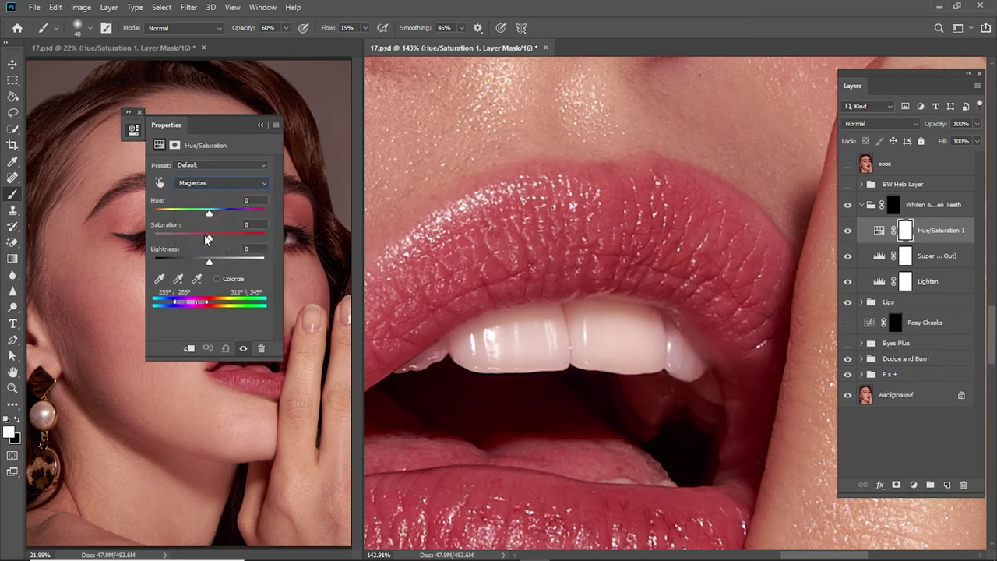
mouse_move(205, 234)
mouse_down()
mouse_move(161, 239)
mouse_move(180, 239)
mouse_up()
click(202, 182)
click(204, 198)
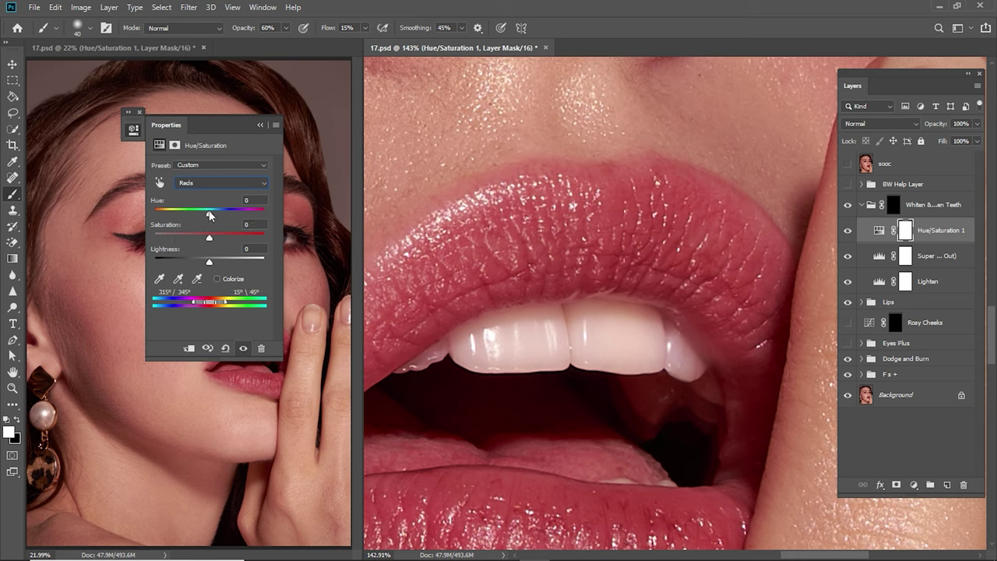
click(260, 125)
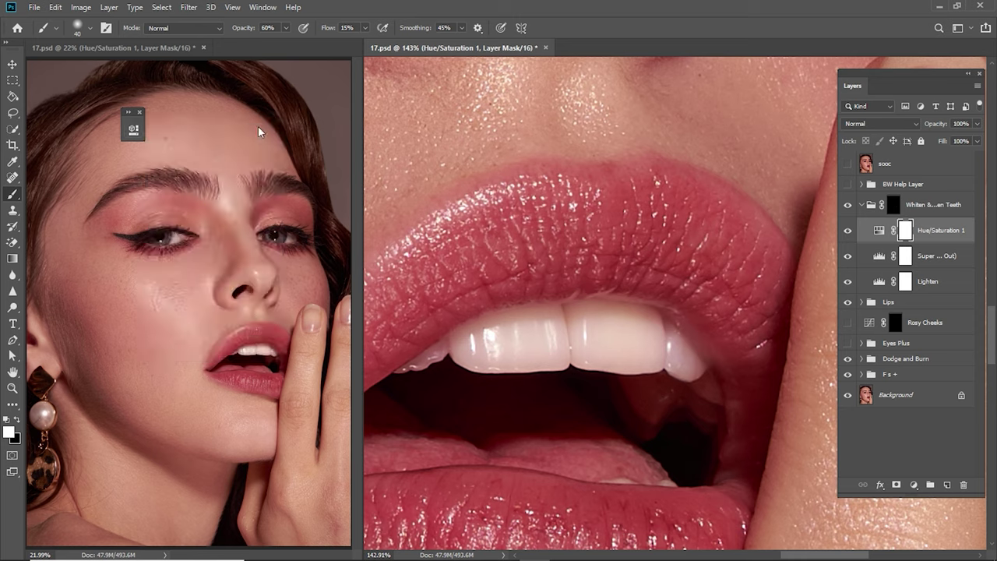
Step: Compare the teeth with and without whitening and lower the group's opacity slightly
click(862, 205)
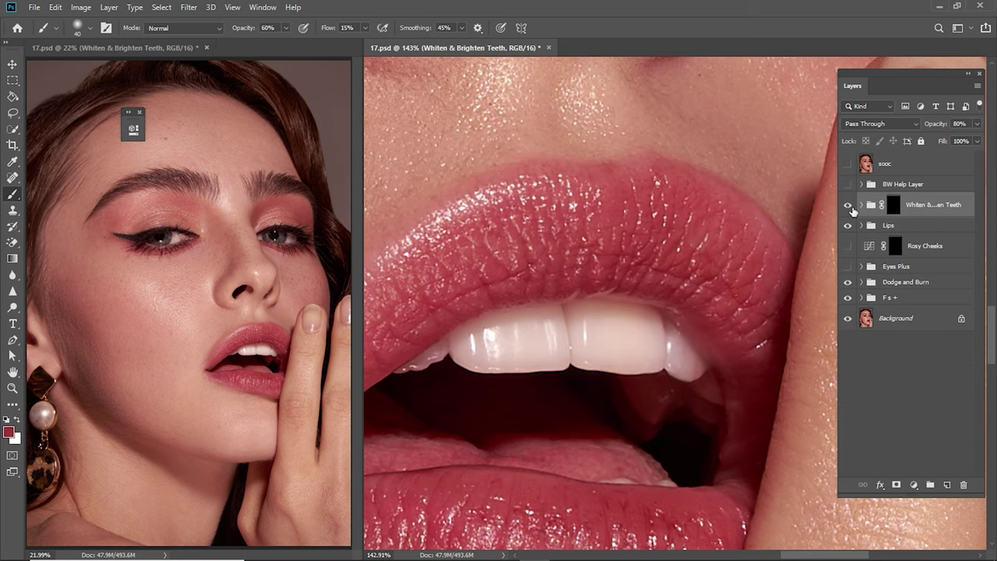
click(848, 205)
click(848, 205)
click(848, 205)
key(ctrl+0)
click(847, 206)
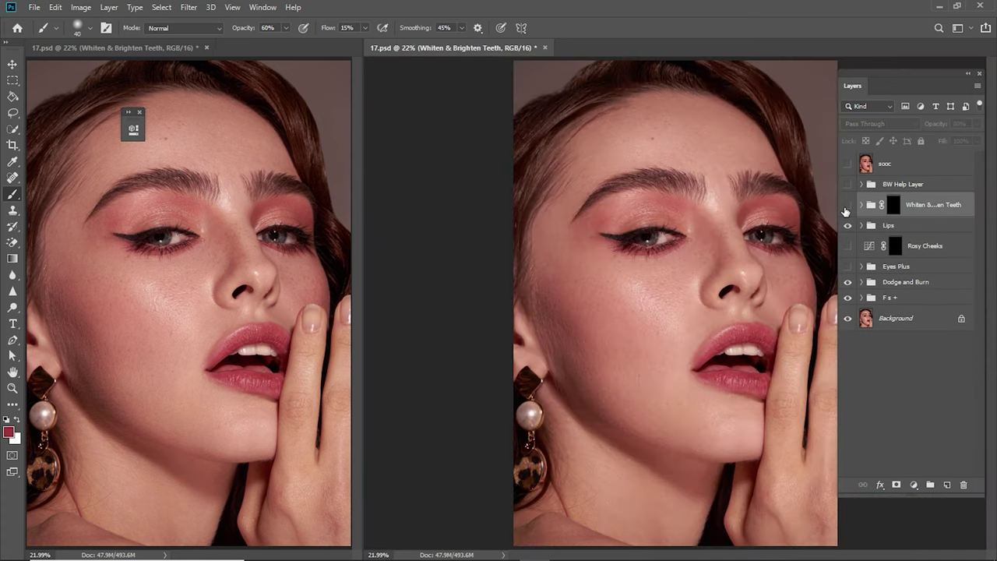
click(848, 206)
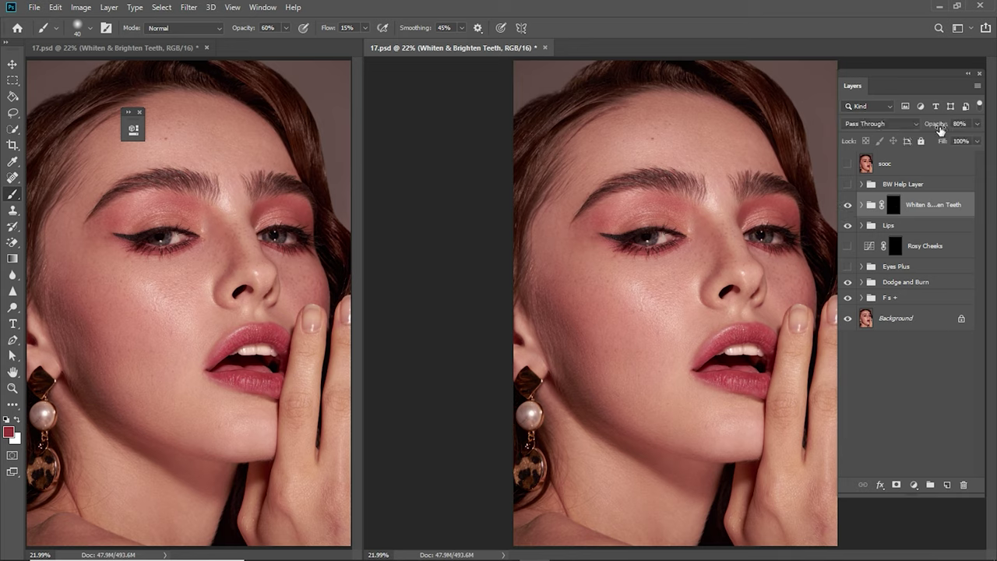
drag(938, 130, 934, 131)
Step: Switch on the Rosy Cheeks layer and paint its mask over the cheek
click(913, 250)
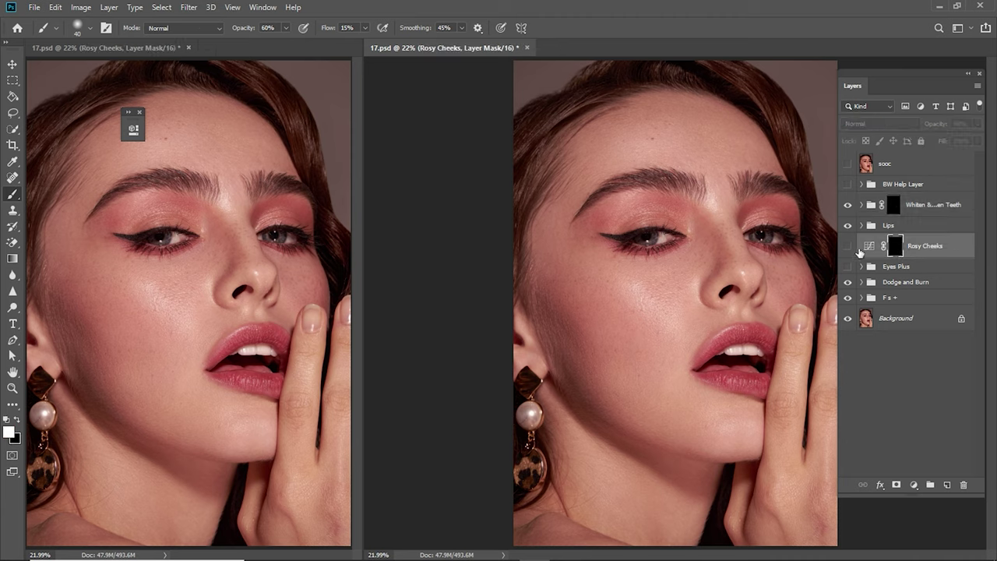
click(850, 246)
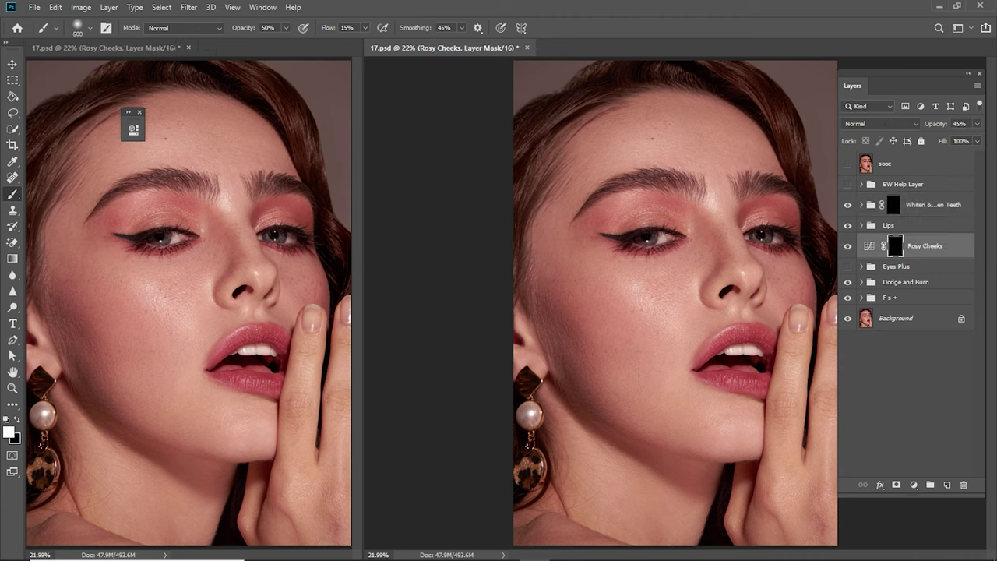
click(111, 68)
key(ctrl+minus)
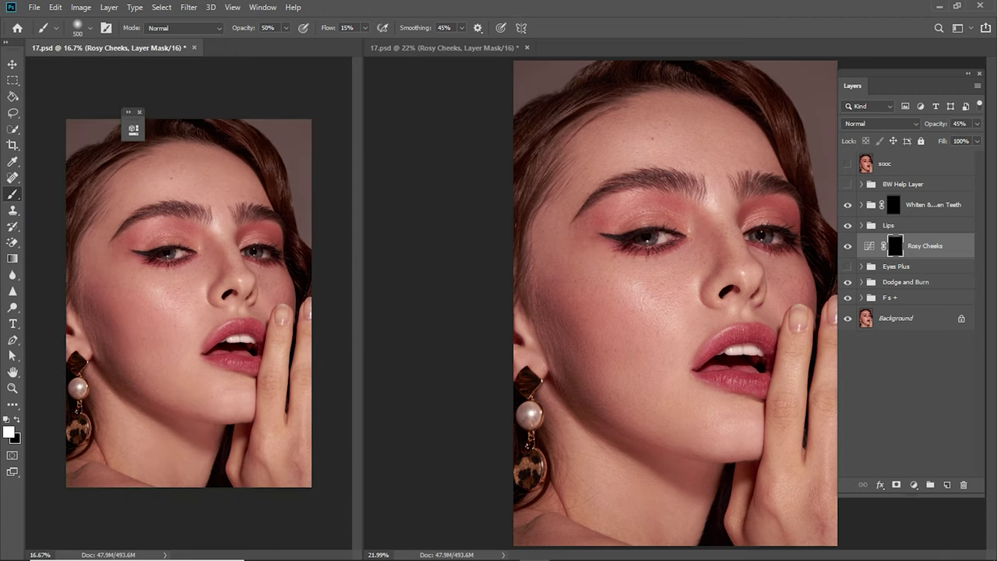
click(510, 61)
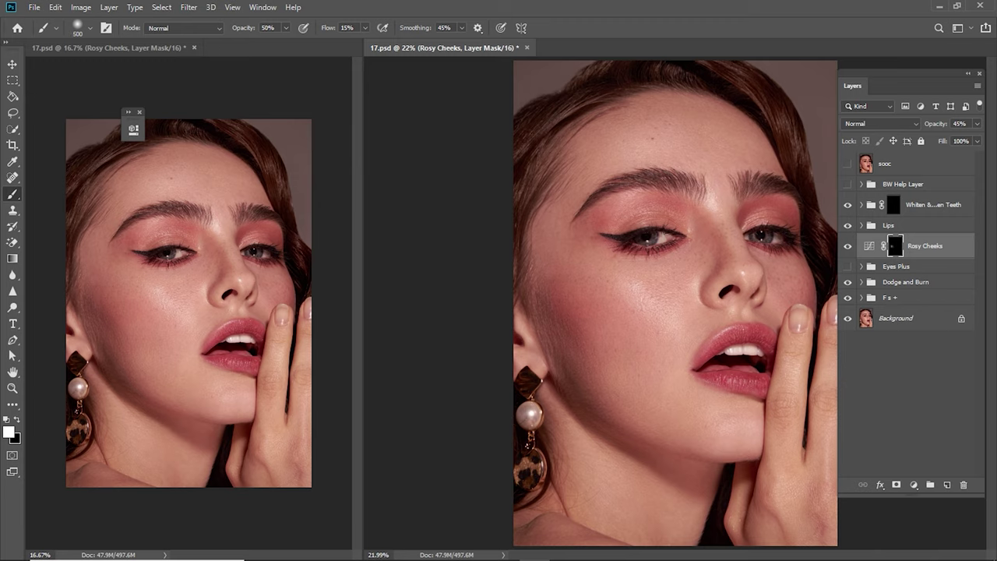
drag(824, 305, 826, 296)
Step: Set the Rosy Cheeks layer opacity to 20%
click(960, 123)
text(20)
key(Return)
click(901, 268)
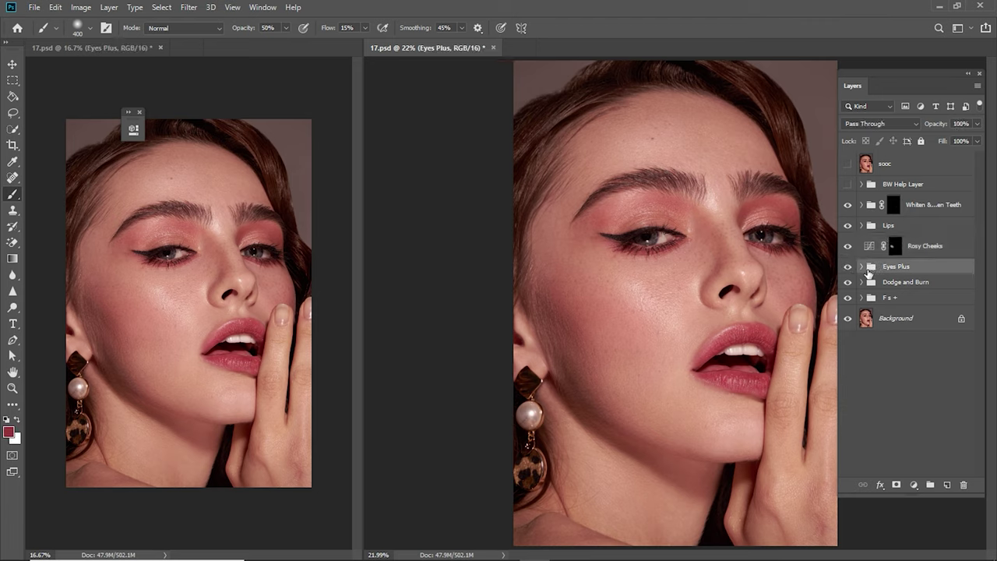
Step: Expand Eyes Plus, zoom in on the eye and paint out red veins on the Remove Veins mask
click(861, 266)
mouse_move(848, 337)
mouse_down()
mouse_move(848, 364)
mouse_move(848, 287)
mouse_up()
click(904, 388)
scroll(674, 240, up, 5)
key(z)
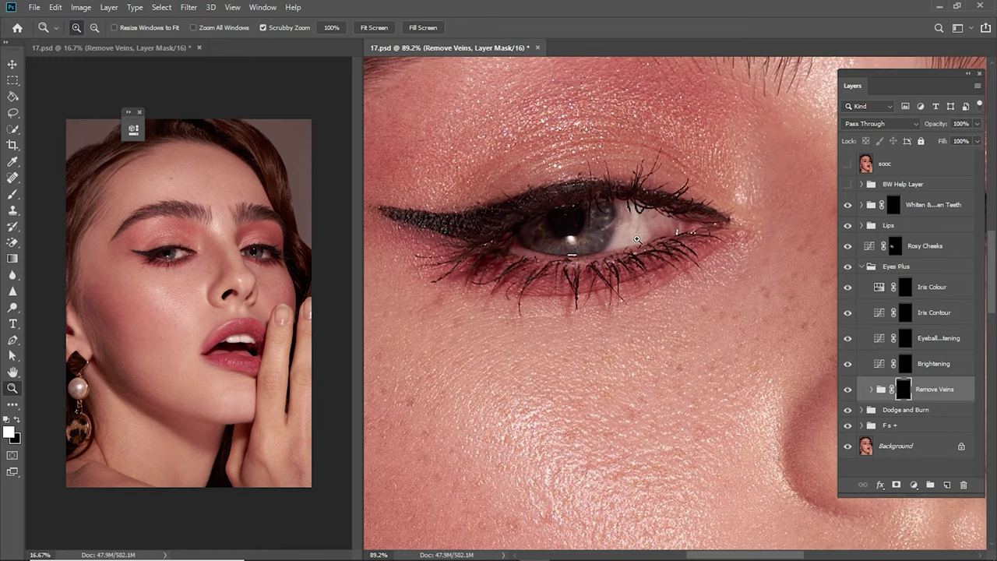
drag(616, 171, 662, 172)
key(b)
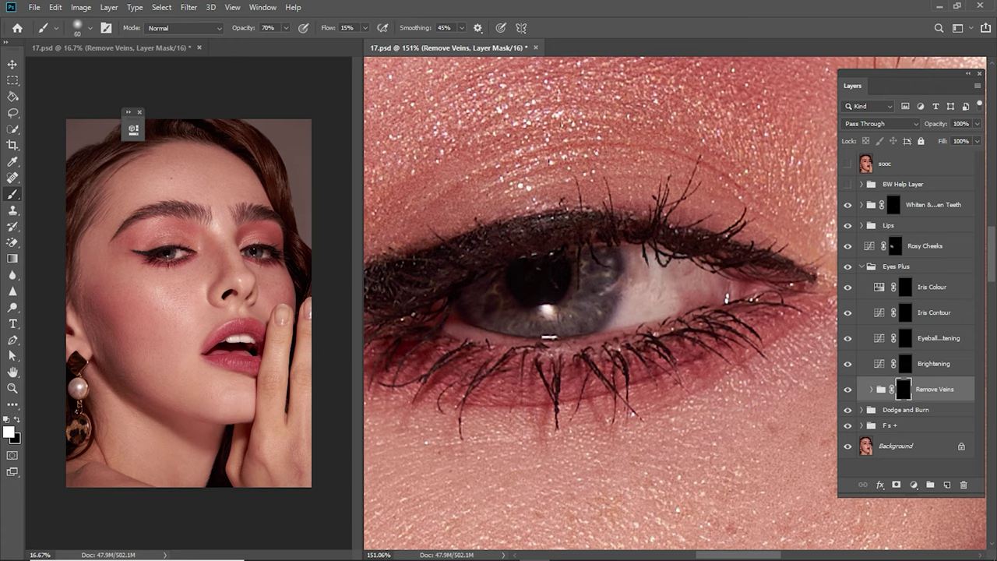
drag(684, 295, 677, 302)
Step: Brush the Brightening mask over the eye white and set Remove Veins to 45%
click(905, 364)
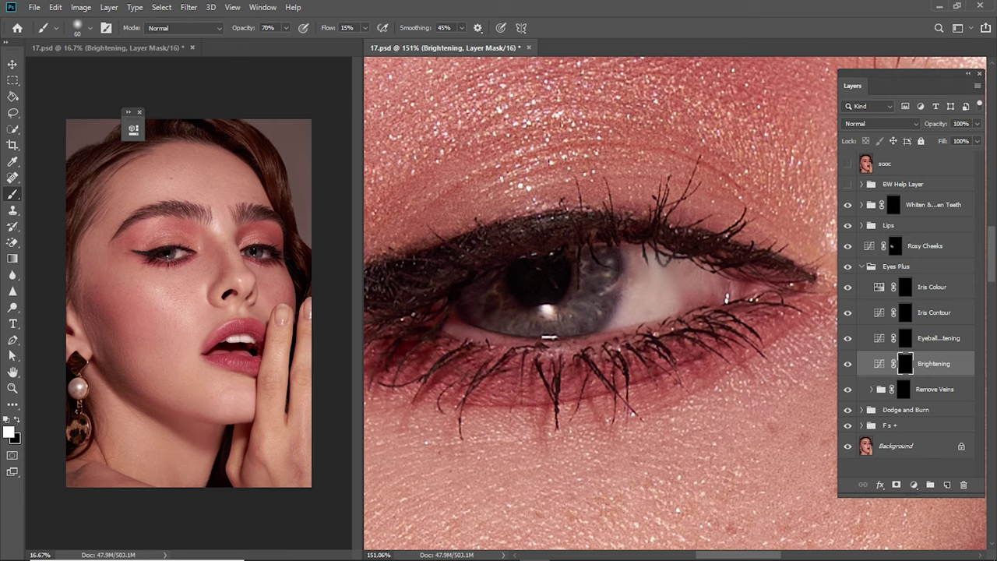
mouse_move(654, 347)
mouse_down()
mouse_move(667, 290)
mouse_move(698, 297)
mouse_up()
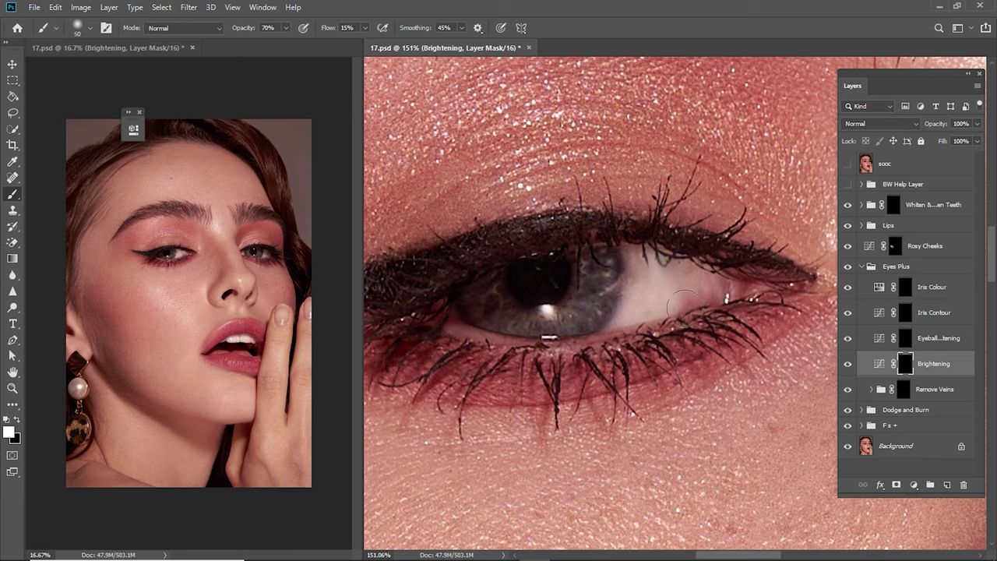
click(918, 391)
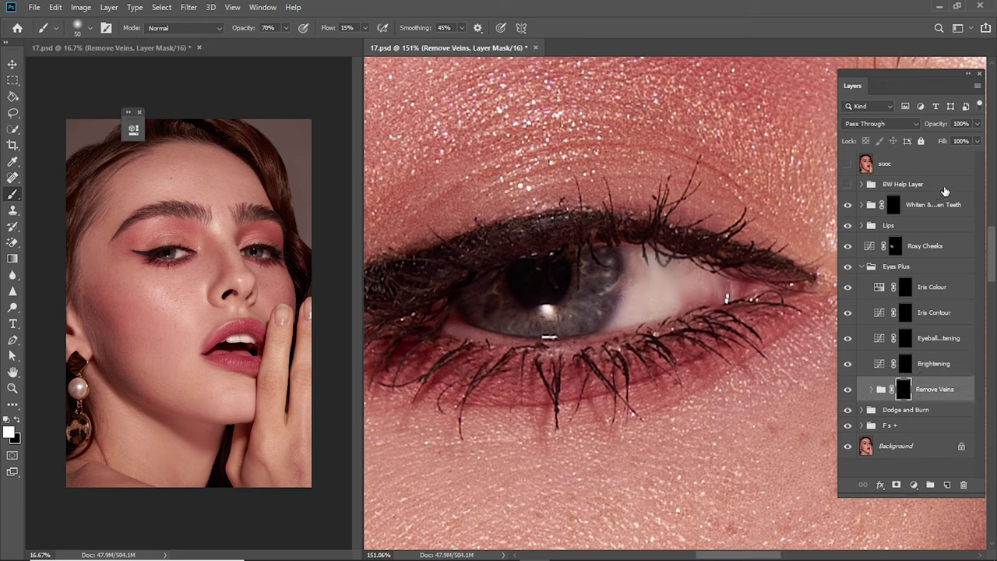
text(45)
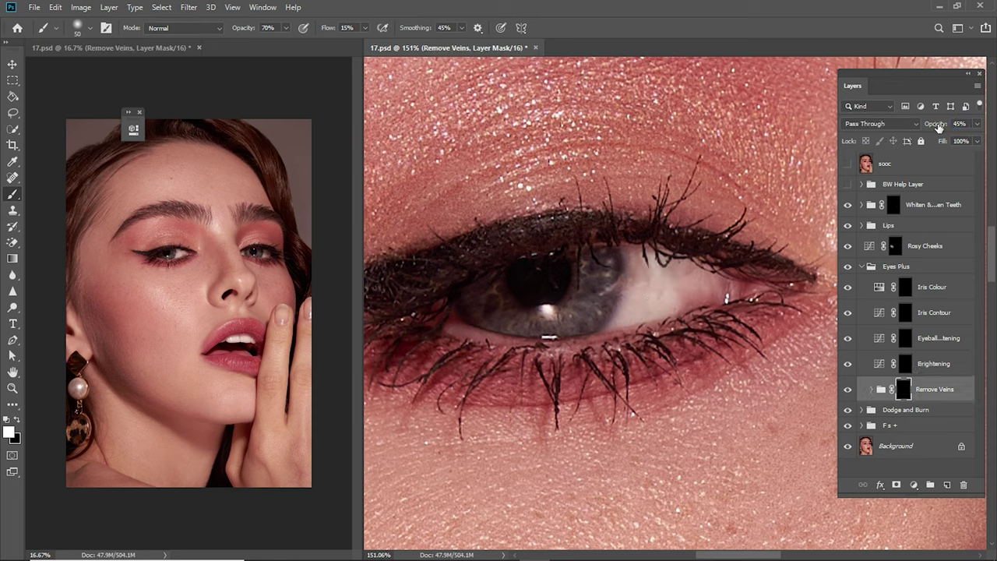
Step: Pan around the eye while checking the Eyeball Brightening, Iris Contour and Brightening masks
click(919, 363)
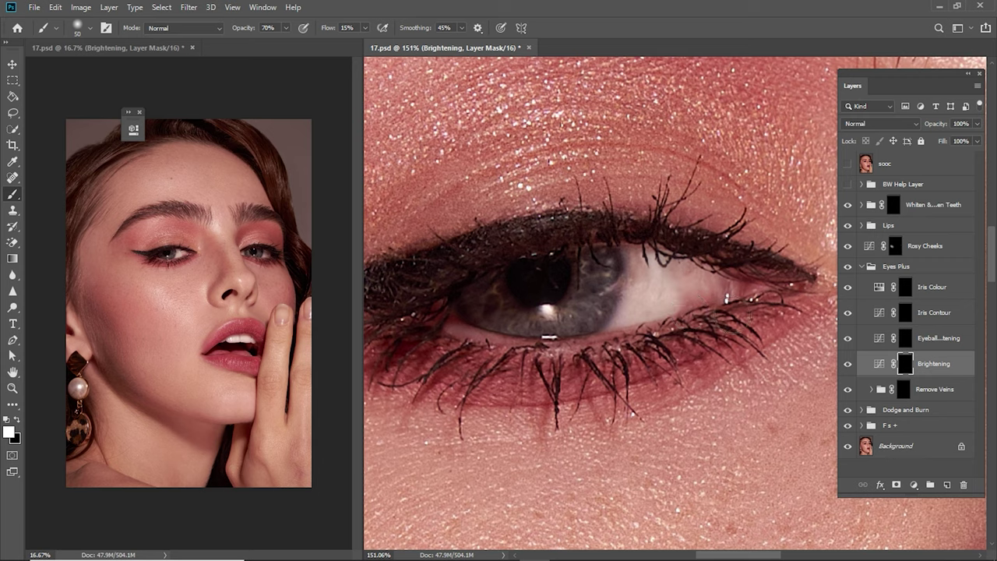
click(920, 337)
drag(605, 310, 723, 337)
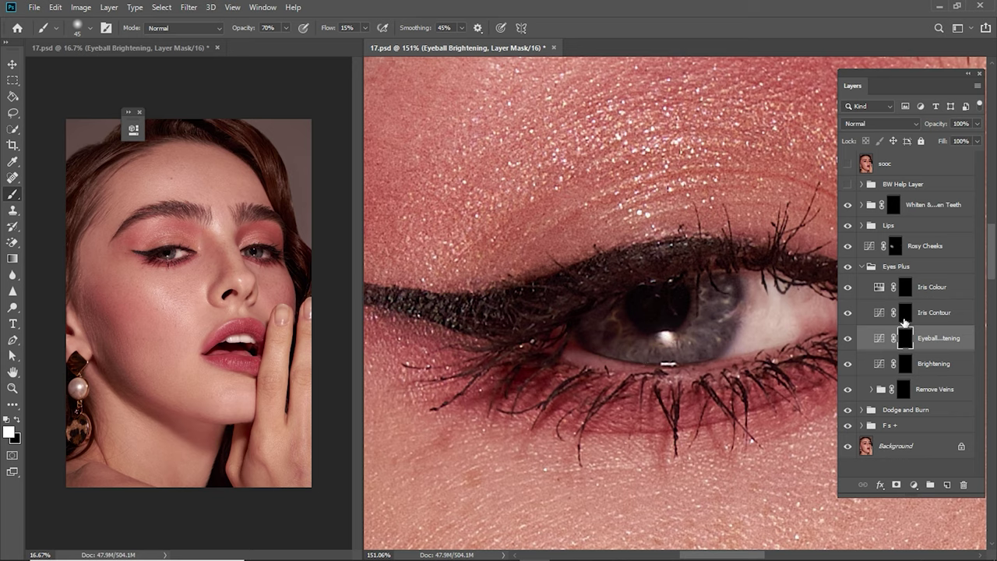
click(903, 320)
key(bracketleft)
key(bracketleft)
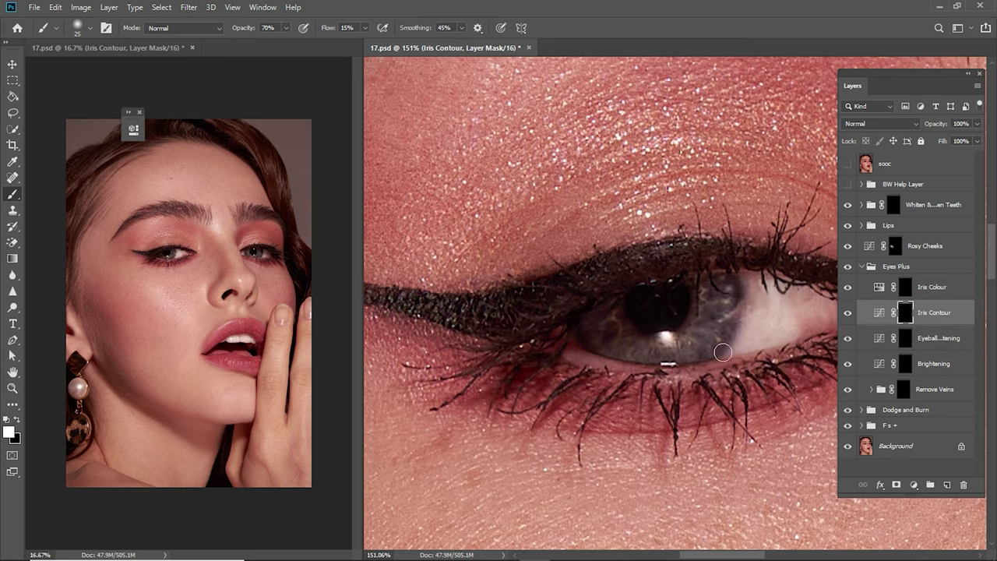
mouse_move(747, 308)
mouse_down()
mouse_move(423, 295)
mouse_move(597, 314)
mouse_move(548, 289)
mouse_up()
click(904, 363)
drag(753, 389, 670, 388)
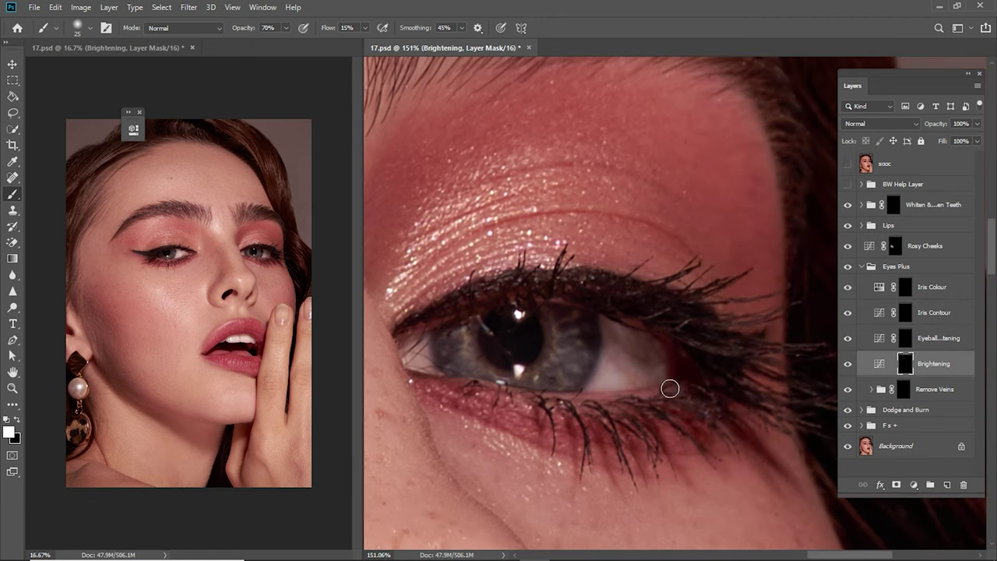
Step: Brighten the eye white right of the iris and brush the Eyeball Brightening mask over the iris
key(bracketright)
key(bracketright)
key(bracketright)
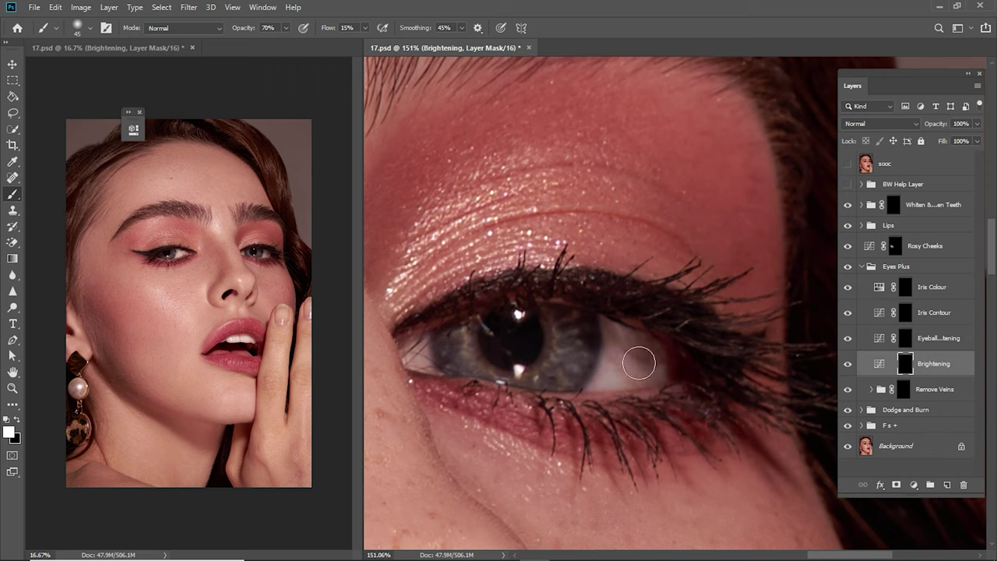
mouse_move(486, 363)
mouse_down()
mouse_move(600, 376)
mouse_move(654, 361)
mouse_up()
key(bracketright)
key(alt+bracketleft)
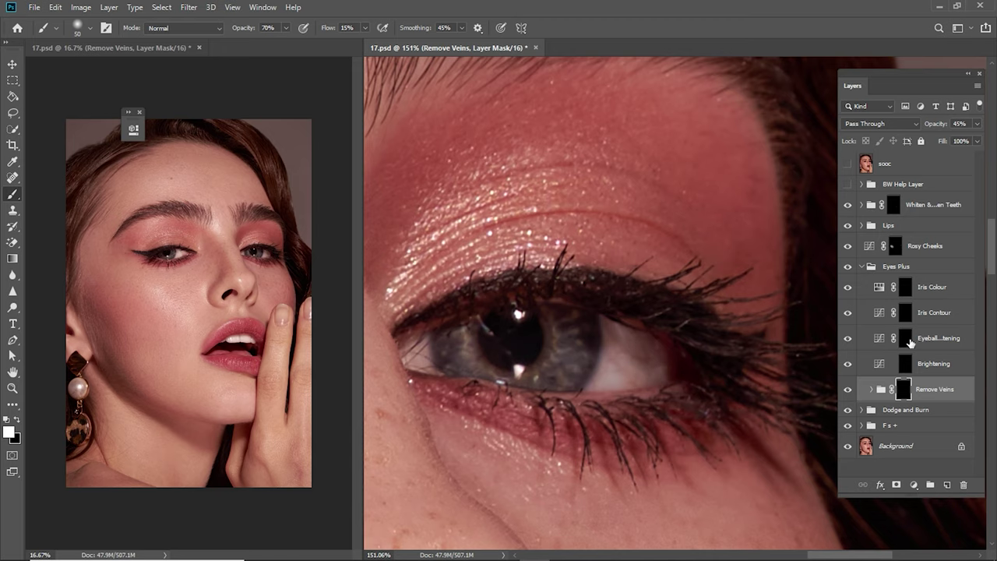
click(910, 343)
key(bracketleft)
drag(585, 338, 482, 359)
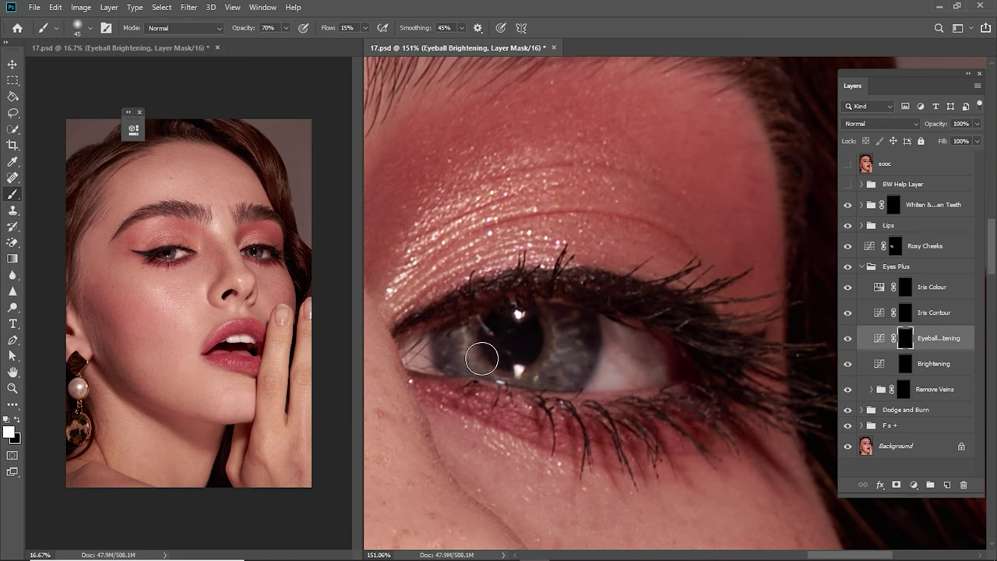
key(alt+bracketright)
Step: Zoom out around the eyes and show the Actions panel listing Retouching Action
key(bracketleft)
key(bracketleft)
key(bracketleft)
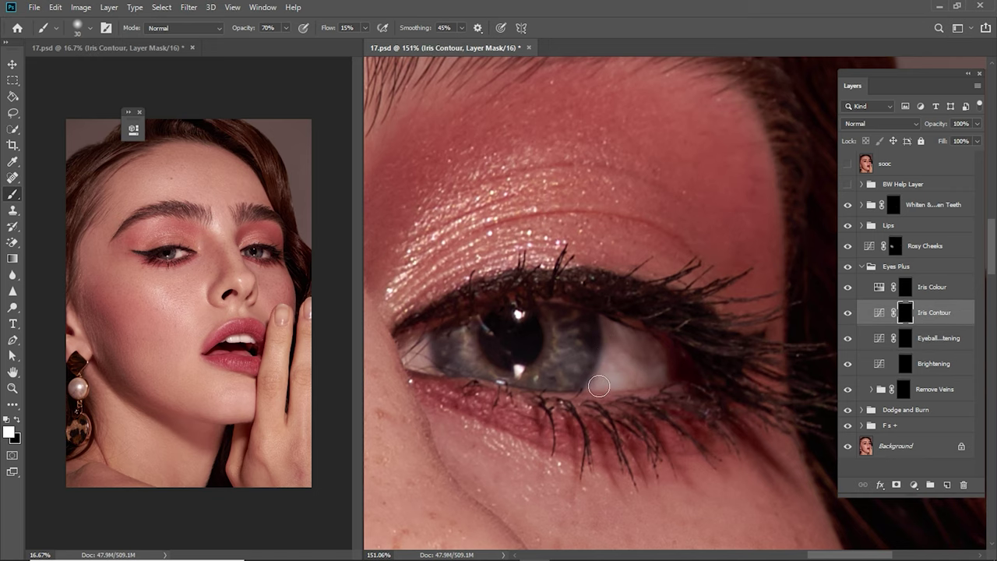
key(z)
drag(578, 395, 498, 397)
key(b)
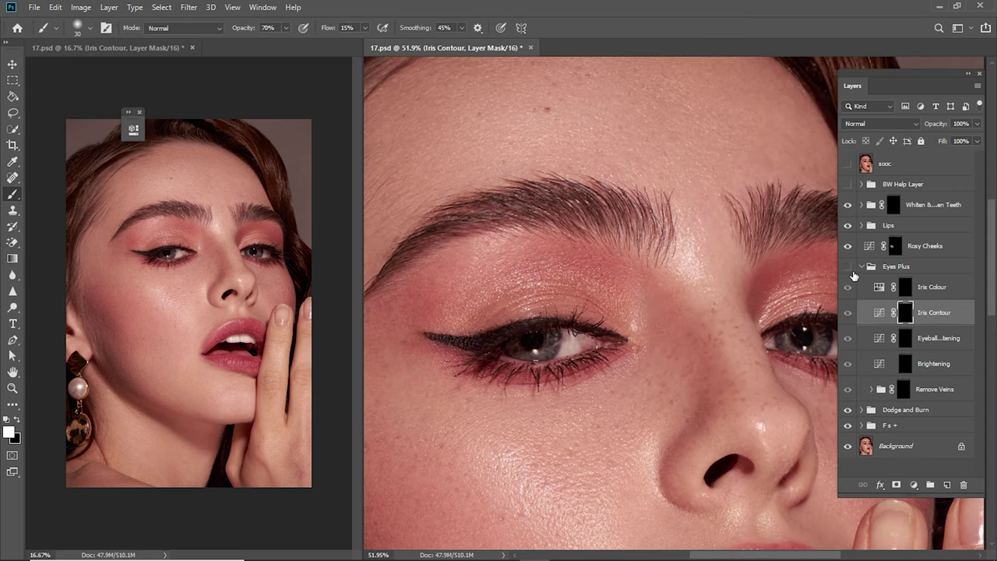
key(alt+bracketright)
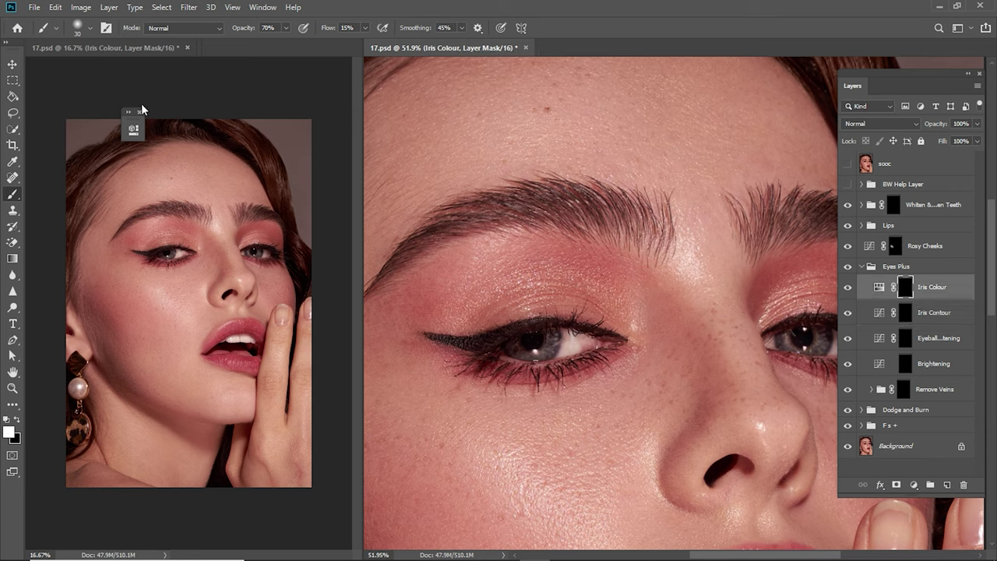
click(262, 7)
click(257, 93)
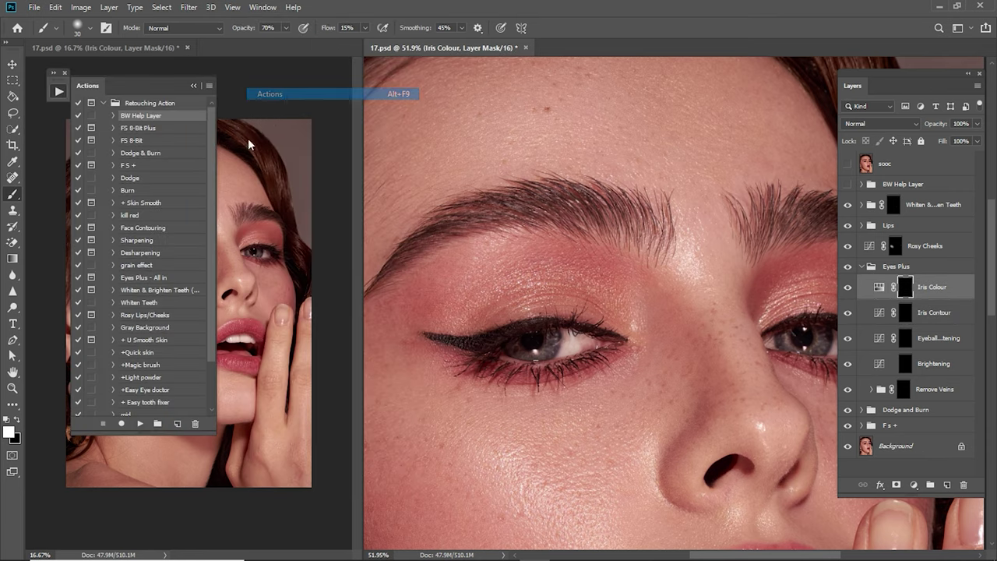
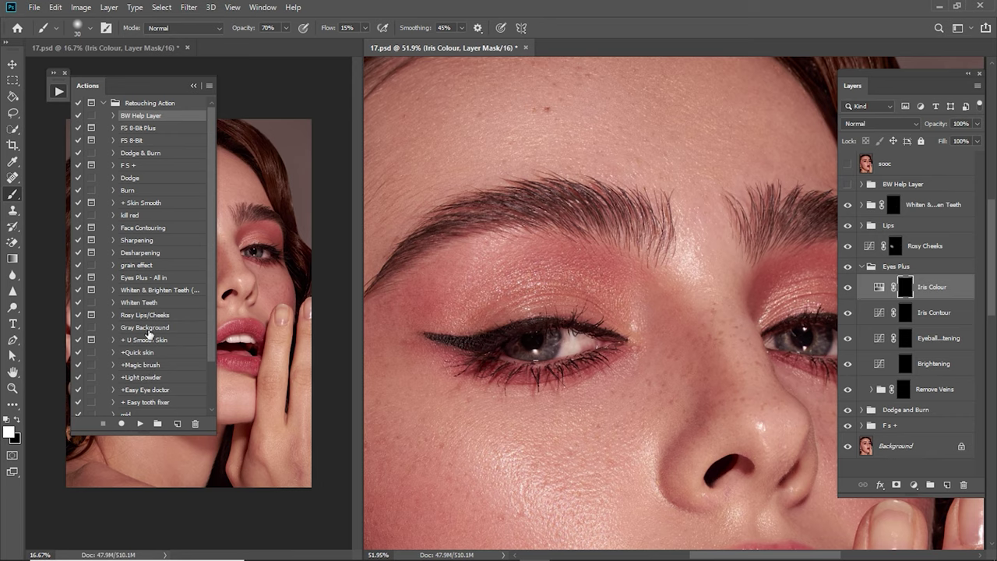
Step: Run the Gray Background action to add two gray soft-light layers, then select Layer 3 and zoom to the eye
click(144, 327)
click(140, 423)
click(192, 86)
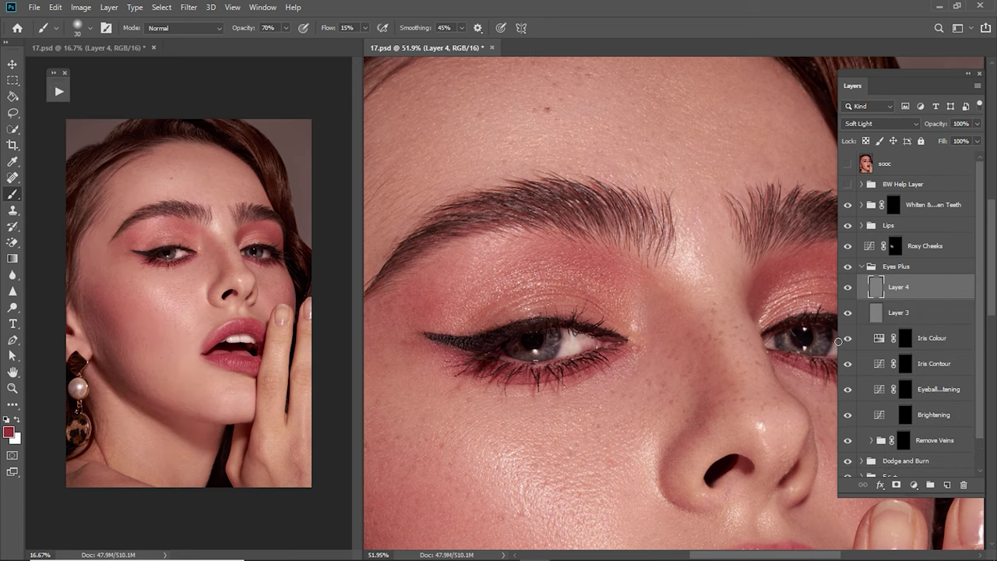
click(908, 314)
mouse_move(536, 360)
mouse_down()
mouse_move(676, 395)
mouse_move(633, 363)
mouse_up()
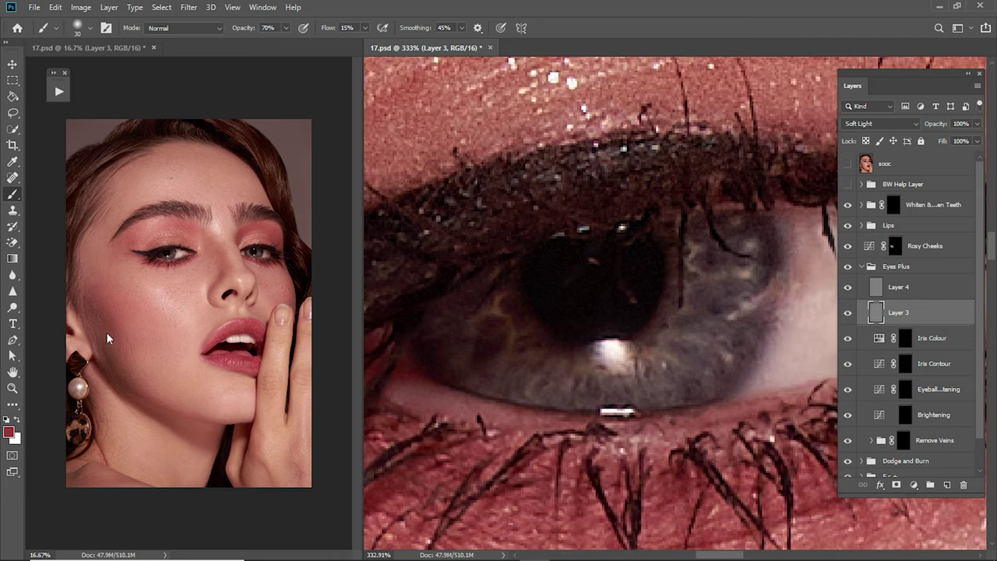
Step: Set the Dodge Tool to 12% exposure on Midtones with Protect Tones off
drag(20, 308, 33, 315)
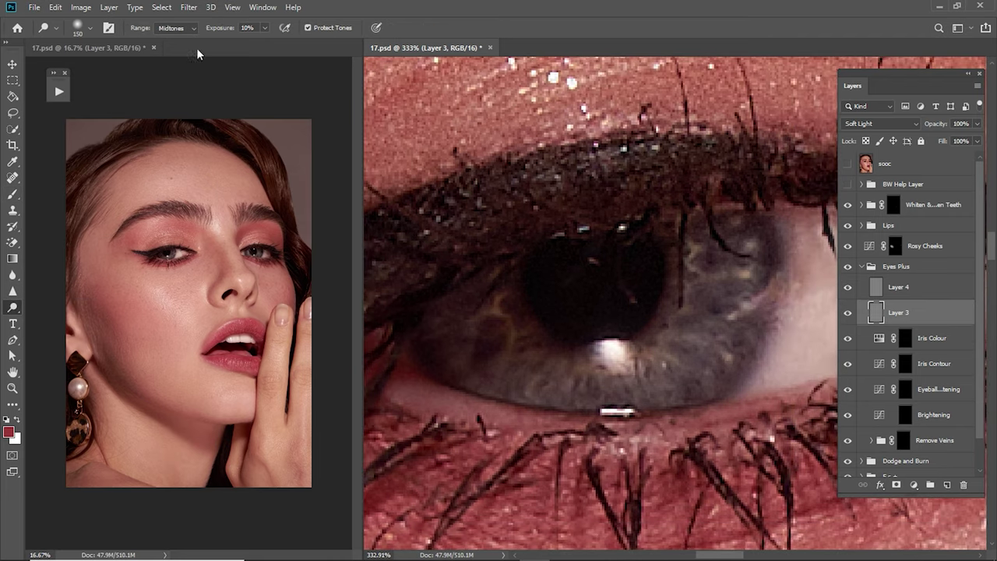
click(228, 28)
click(164, 28)
click(422, 25)
click(329, 28)
Step: Dodge the iris on Layer 3 at Midtones, shrinking the brush to fit
drag(510, 361, 525, 311)
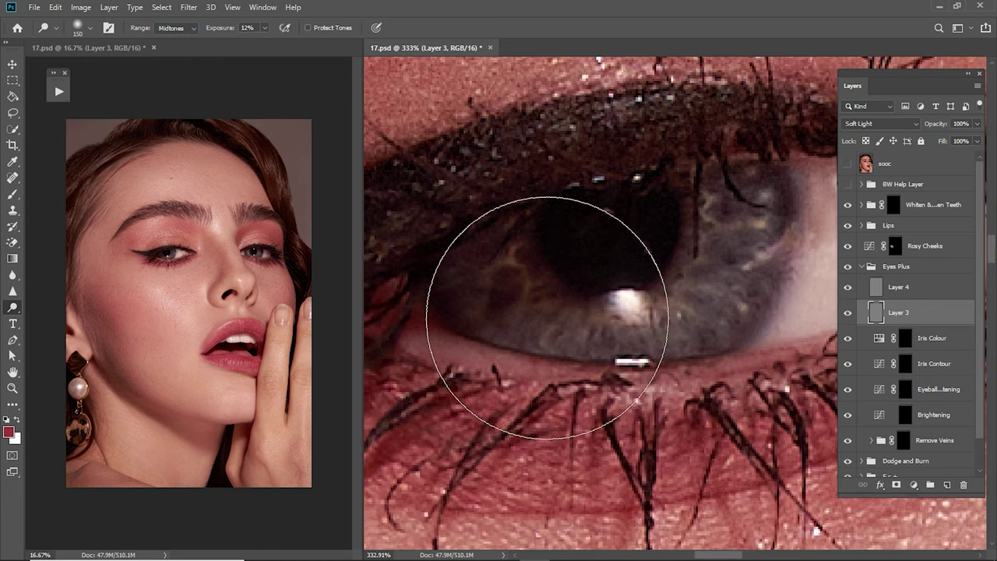
key(bracketleft)
key(bracketleft)
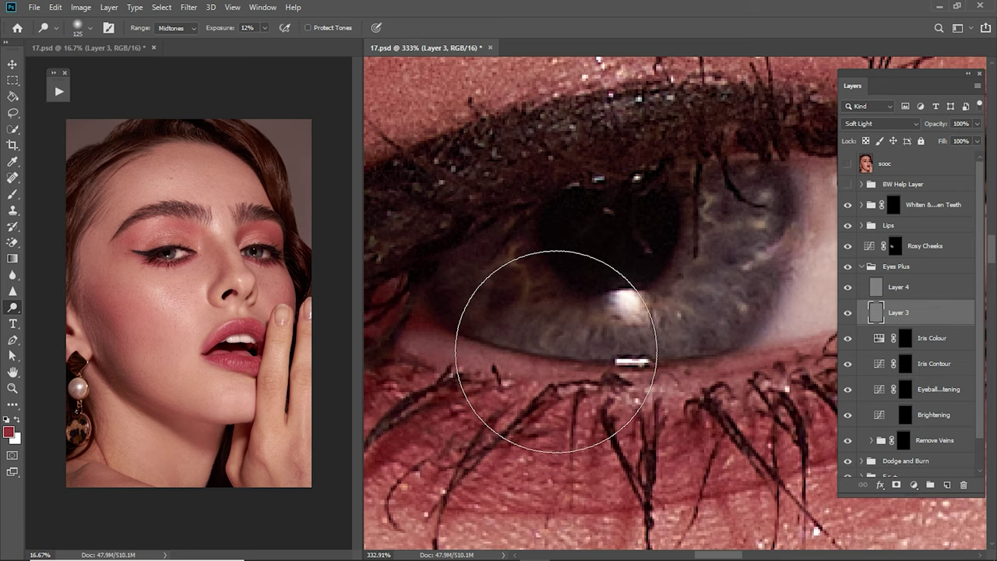
key(bracketleft)
key(bracketleft)
key(bracketleft)
key(bracketleft)
key(bracketleft)
key(bracketleft)
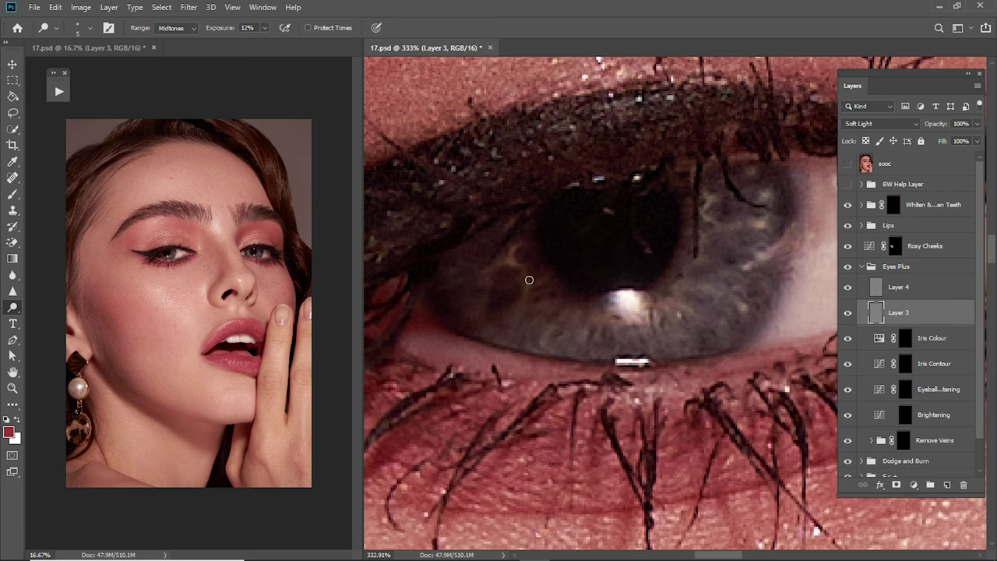
scroll(548, 334, right, 2)
scroll(547, 334, up, 1)
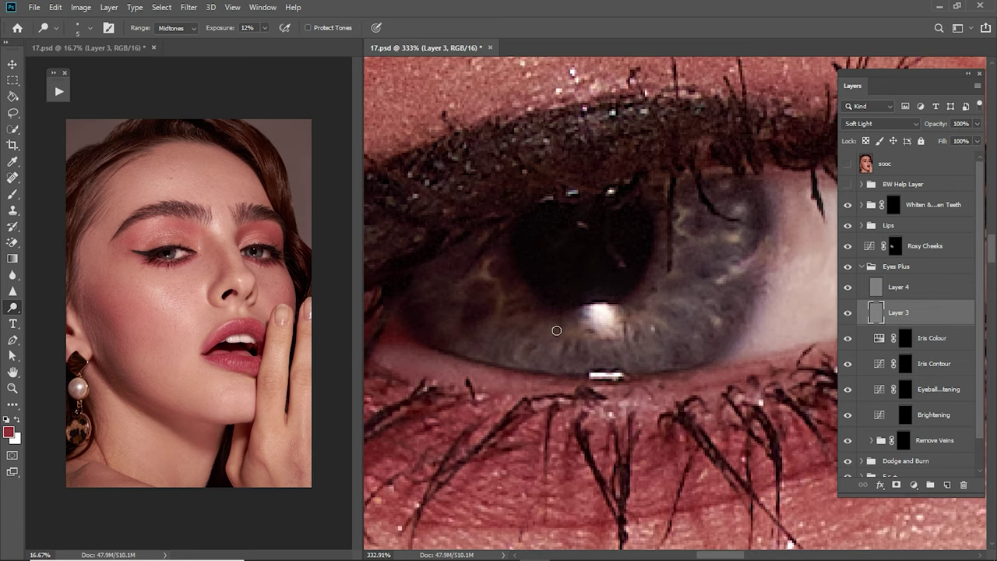
key(bracketright)
scroll(666, 363, up, 2)
scroll(666, 362, right, 1)
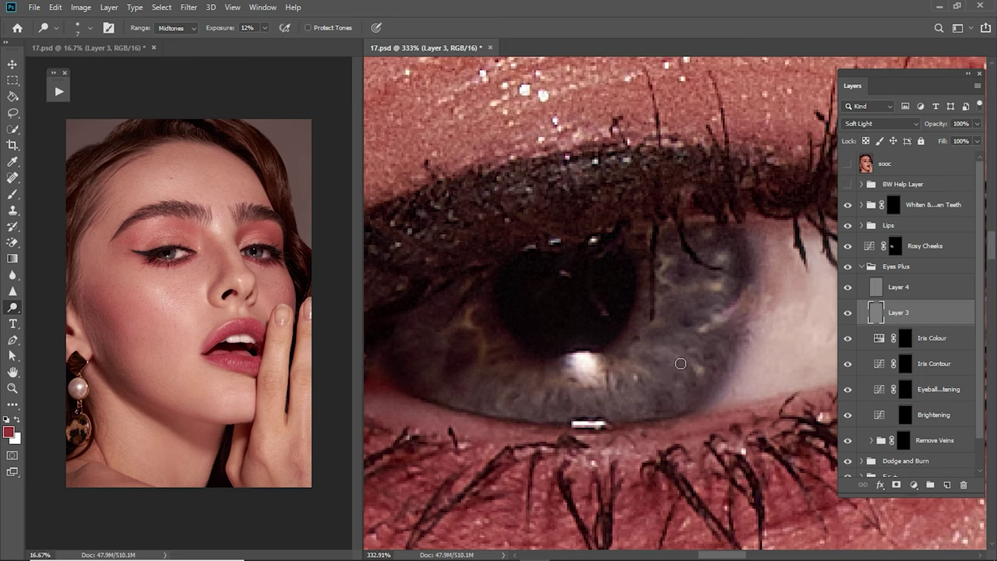
Step: Keep brightening the iris, then limit the dodge range to Highlights
key(bracketleft)
key(bracketright)
key(bracketleft)
key(bracketright)
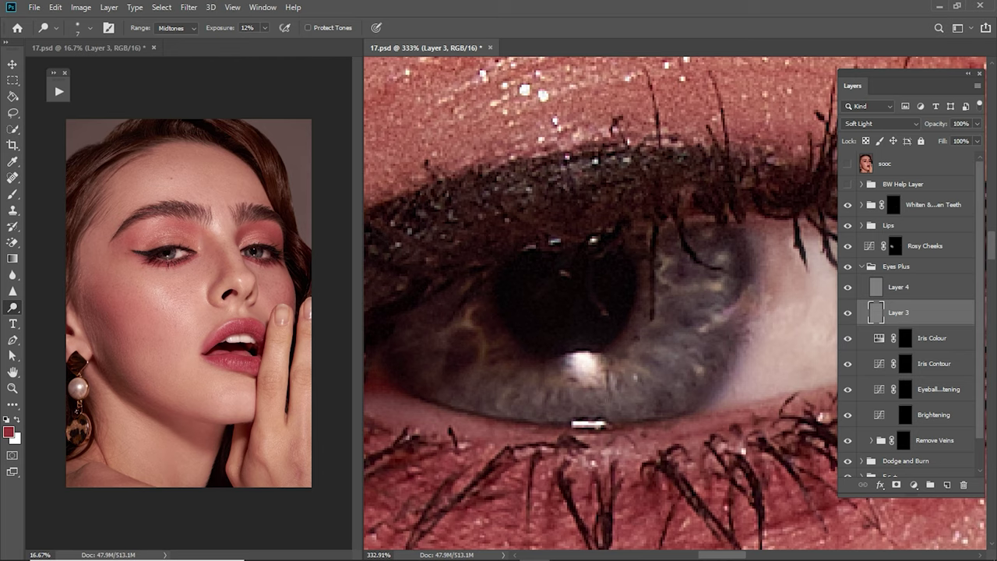
key(bracketleft)
key(bracketright)
click(176, 28)
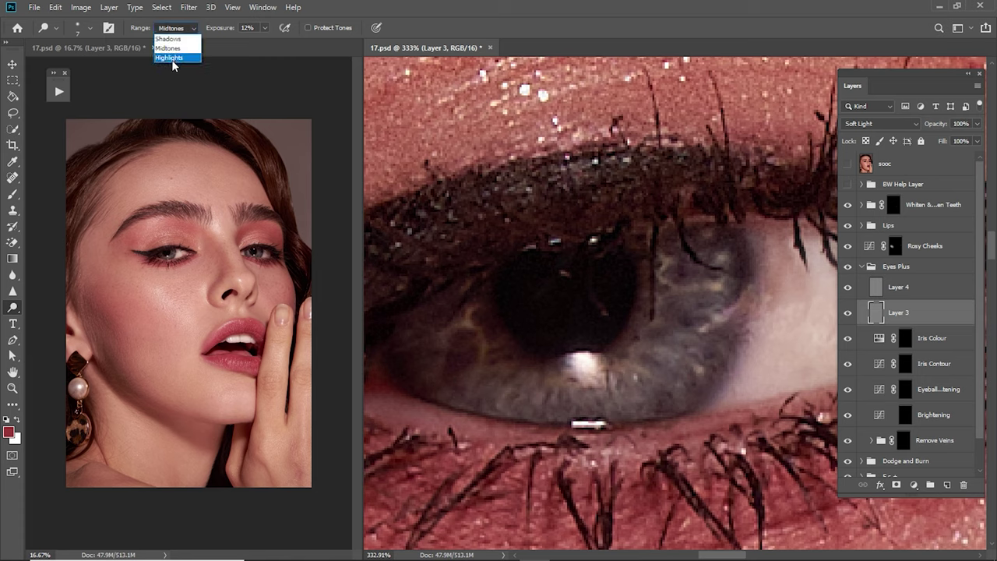
click(171, 57)
key(bracketleft)
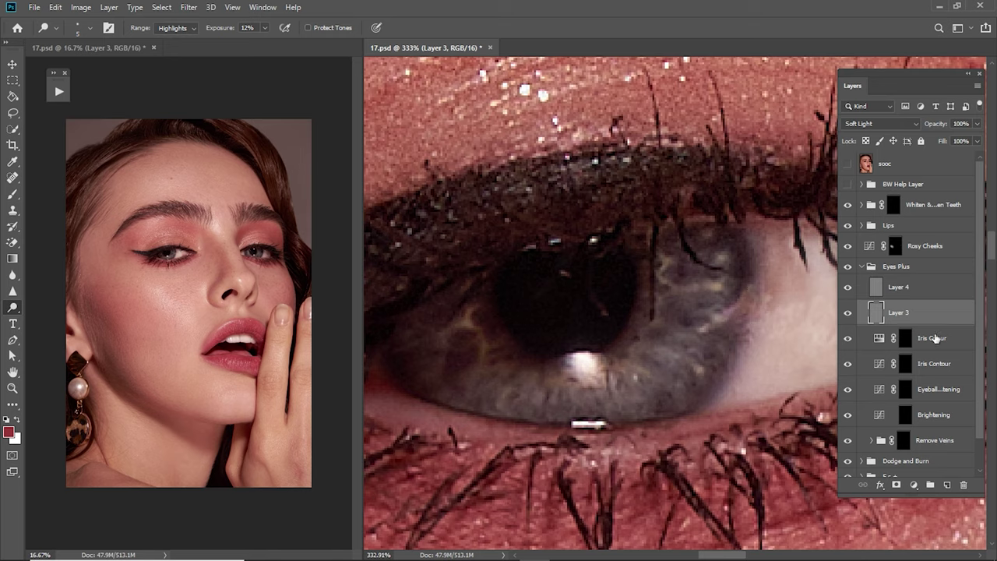
Step: Toggle Layer 3's visibility to compare the iris before and after
click(849, 314)
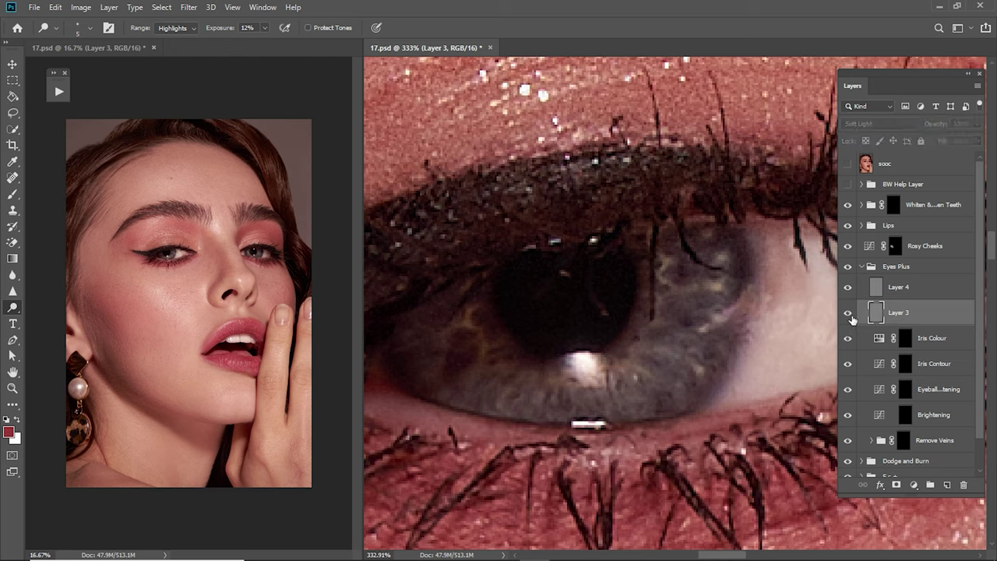
click(849, 314)
click(849, 314)
click(849, 314)
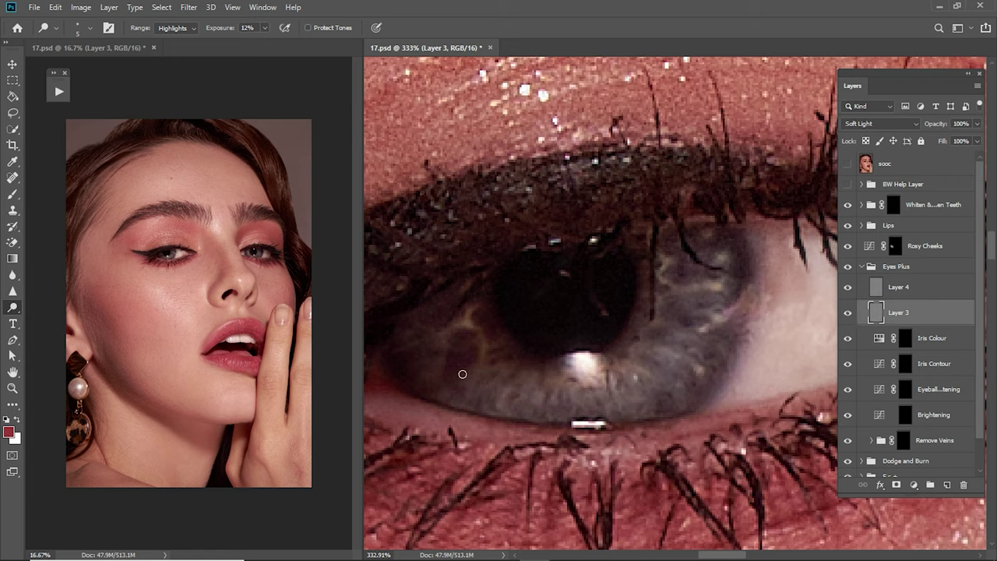
Step: Switch the tonal range to Shadows and keep refining the iris with a resized brush
click(173, 28)
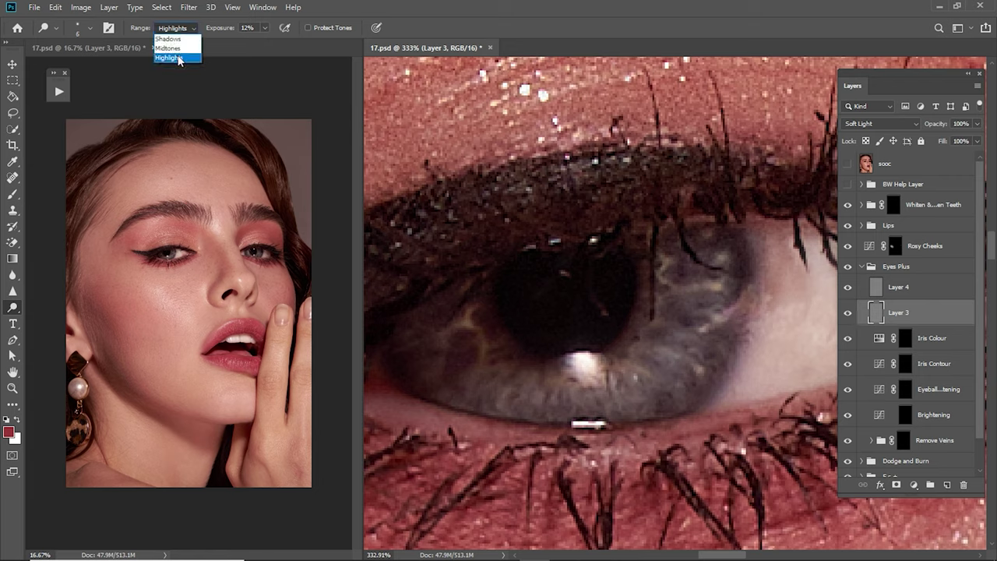
click(180, 59)
click(176, 28)
click(173, 36)
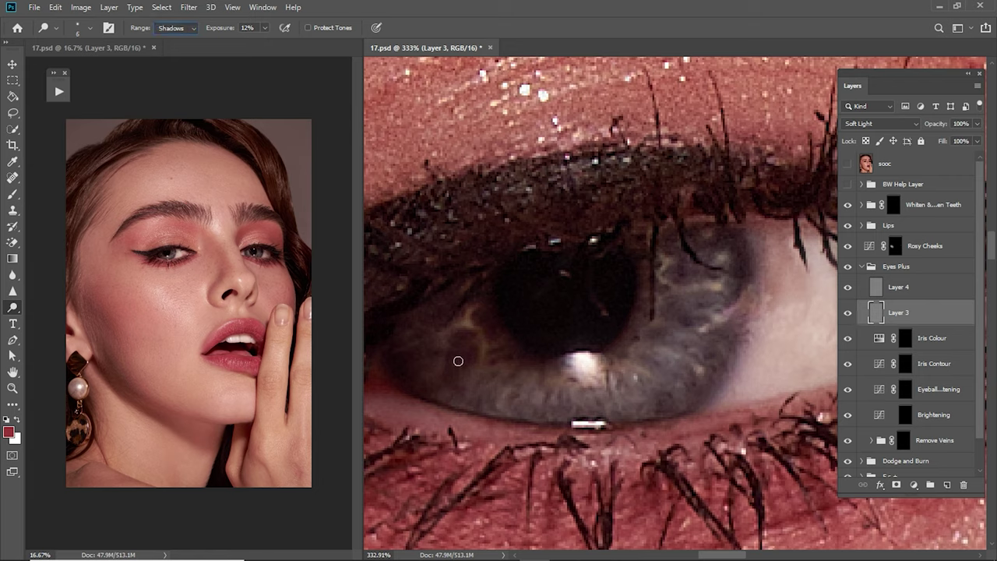
key(bracketright)
key(bracketright)
key(bracketright)
key(bracketleft)
key(bracketleft)
key(bracketleft)
Step: Select Layer 4 and switch to the Burn Tool set to Midtones
click(904, 289)
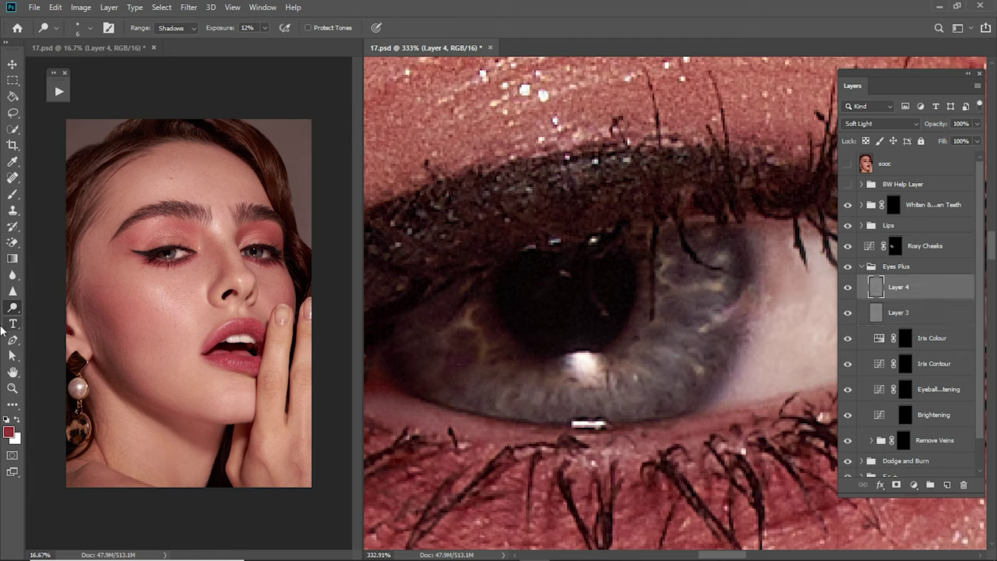
right_click(12, 307)
click(62, 319)
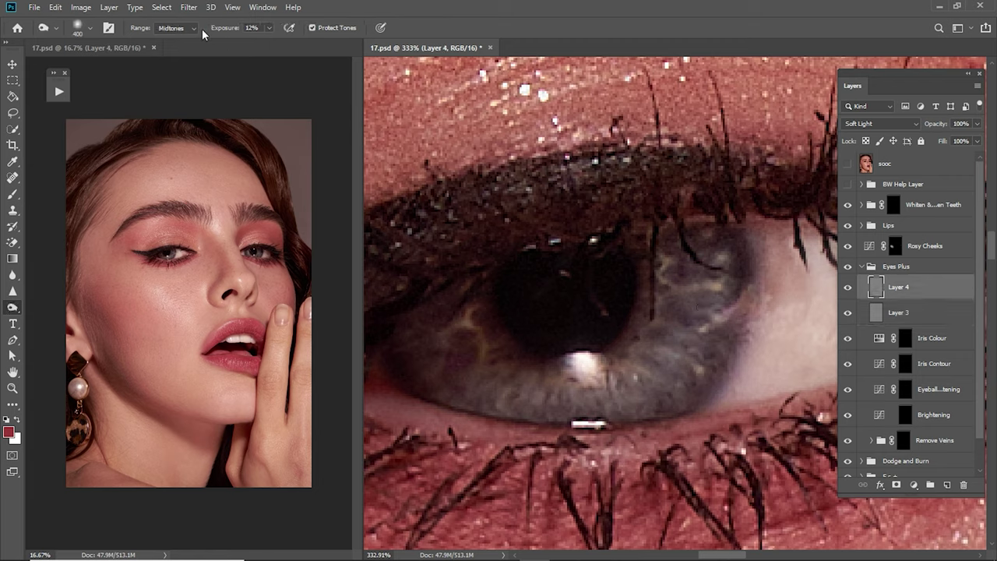
click(184, 30)
click(172, 47)
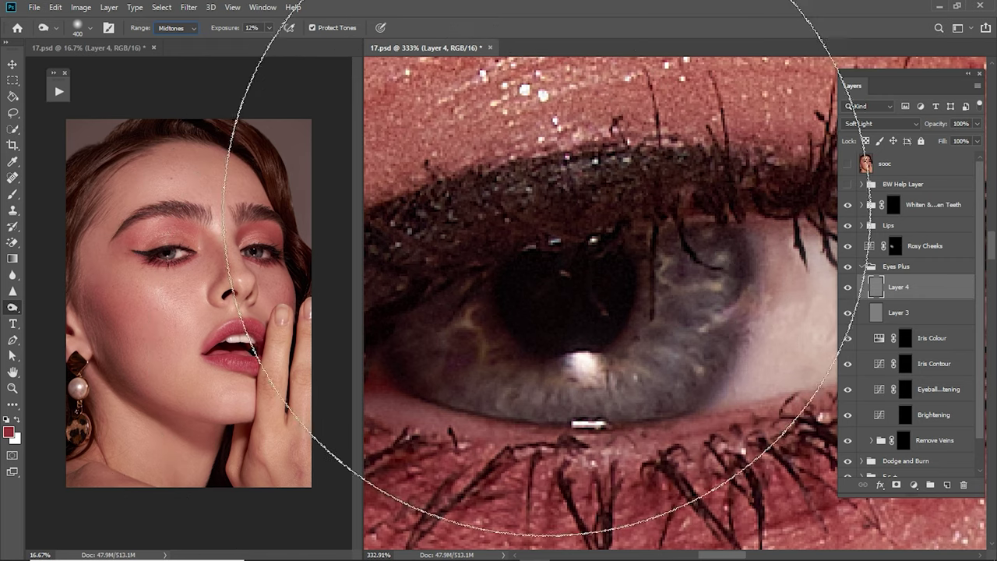
Step: Shrink the brush and burn the iris near the pupil
key(bracketleft)
key(bracketleft)
key(bracketleft)
key(bracketleft)
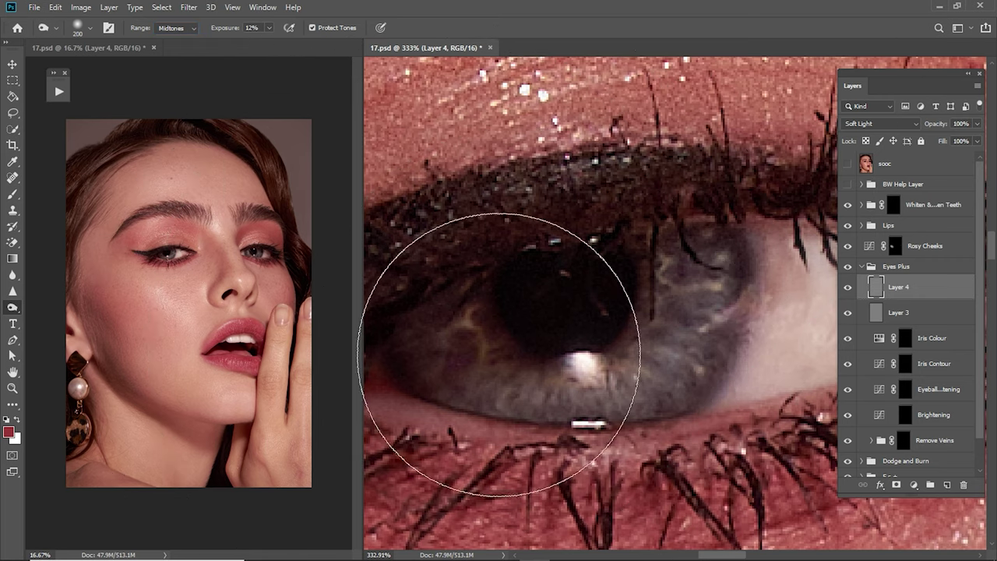
key(bracketleft)
key(bracketleft)
key(bracketleft)
key(bracketleft)
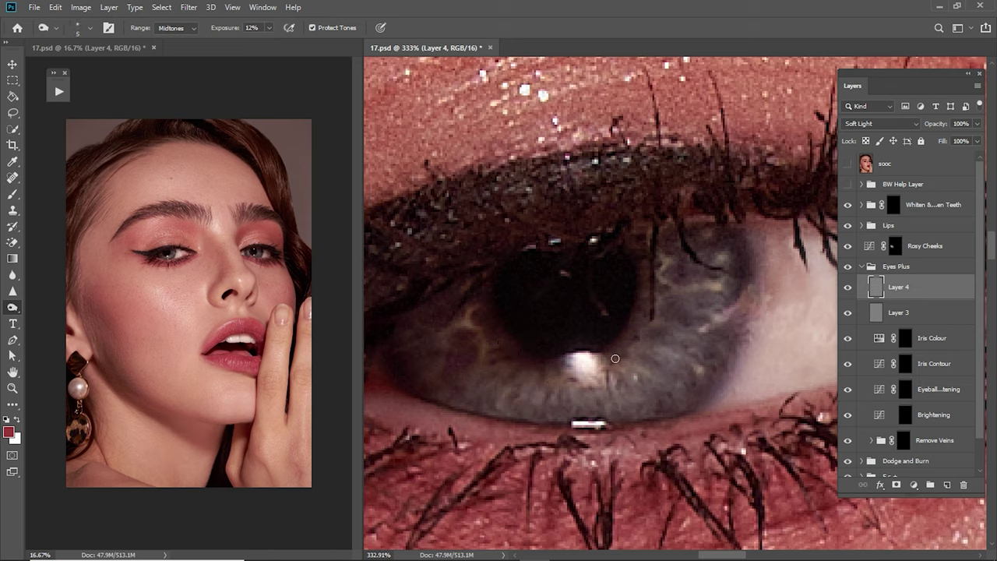
mouse_move(662, 335)
mouse_down()
mouse_move(646, 309)
mouse_move(639, 332)
mouse_up()
Step: Fine-tune the brush size and burn along the iris's right edge
key(bracketleft)
key(bracketright)
key(bracketright)
key(bracketleft)
key(bracketright)
key(bracketright)
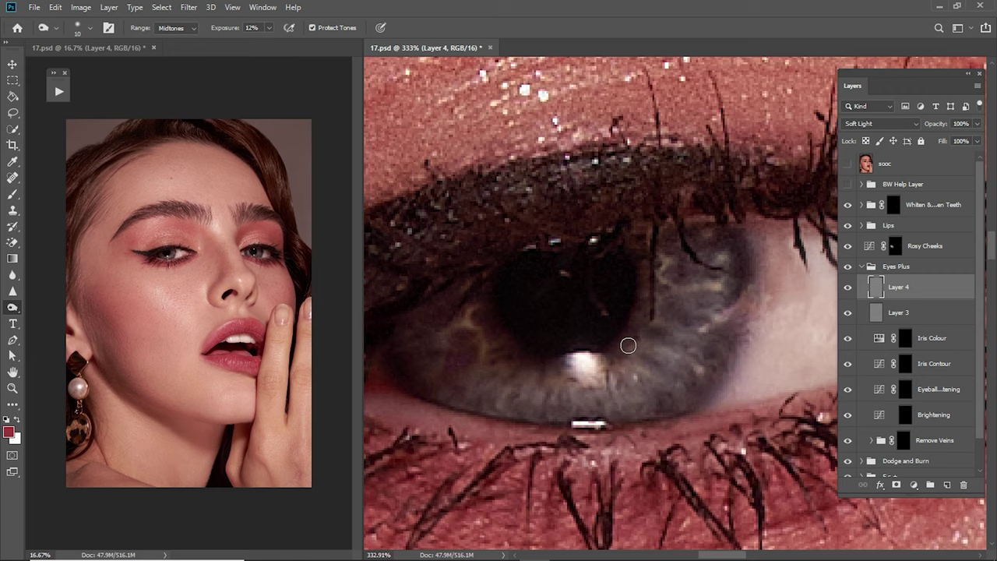
key(bracketleft)
key(bracketleft)
key(bracketleft)
mouse_move(736, 364)
mouse_down()
mouse_move(729, 236)
mouse_move(719, 342)
mouse_move(677, 400)
mouse_move(633, 425)
mouse_move(537, 421)
mouse_move(496, 414)
mouse_move(455, 391)
mouse_up()
Step: Zoom out and compare the whole eye with the dodge and burn layers hidden
key(z)
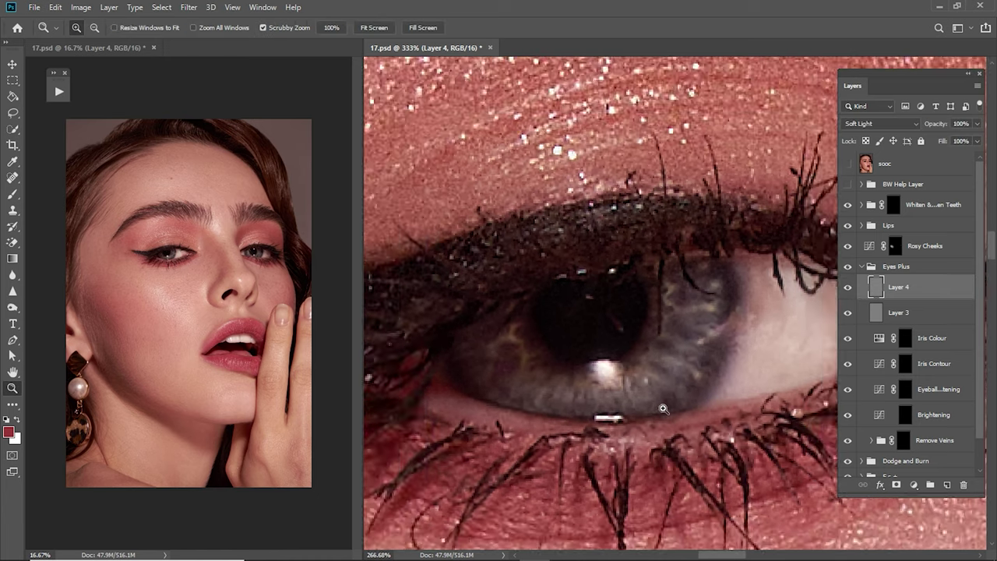
drag(584, 362, 537, 362)
click(847, 312)
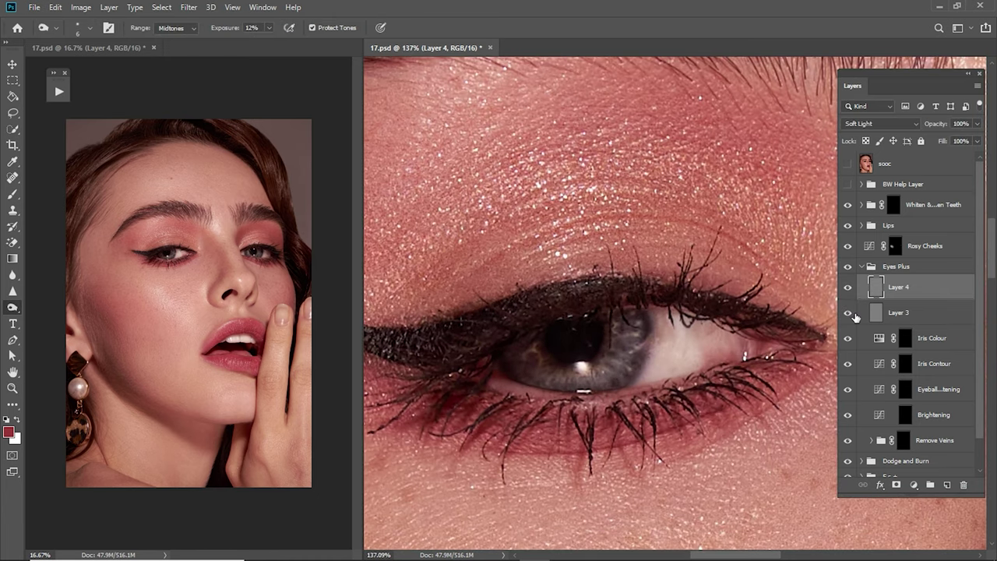
click(892, 313)
click(849, 288)
Step: Lower Layer 4's opacity to 71% and compare the eye with Eyes Plus toggled
click(903, 286)
drag(931, 125, 917, 125)
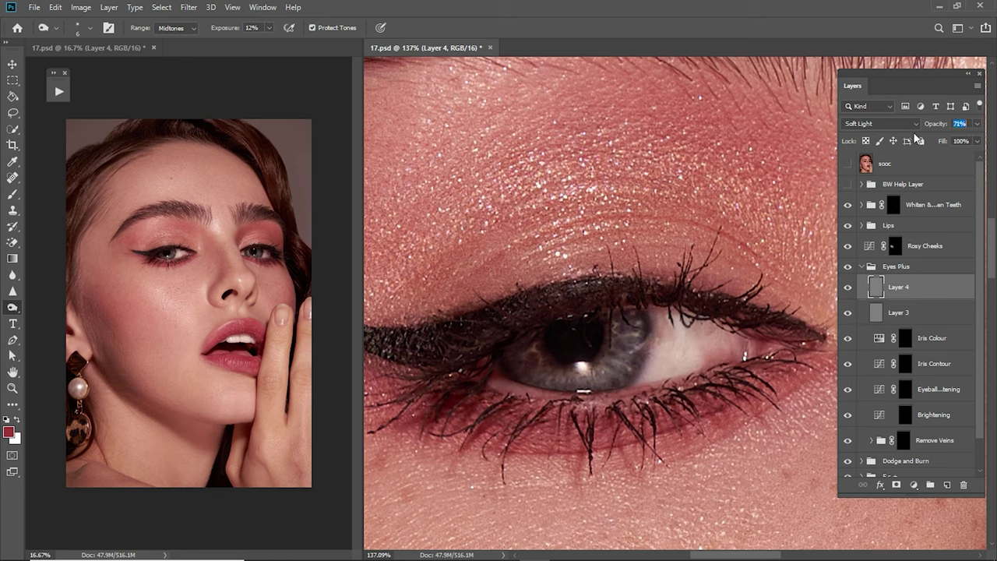
click(848, 267)
click(848, 266)
click(847, 266)
Step: Select Layer 3 and return to the Dodge Tool set to Midtones
mouse_move(722, 354)
mouse_down()
mouse_move(700, 358)
mouse_move(818, 343)
mouse_up()
drag(639, 328, 701, 328)
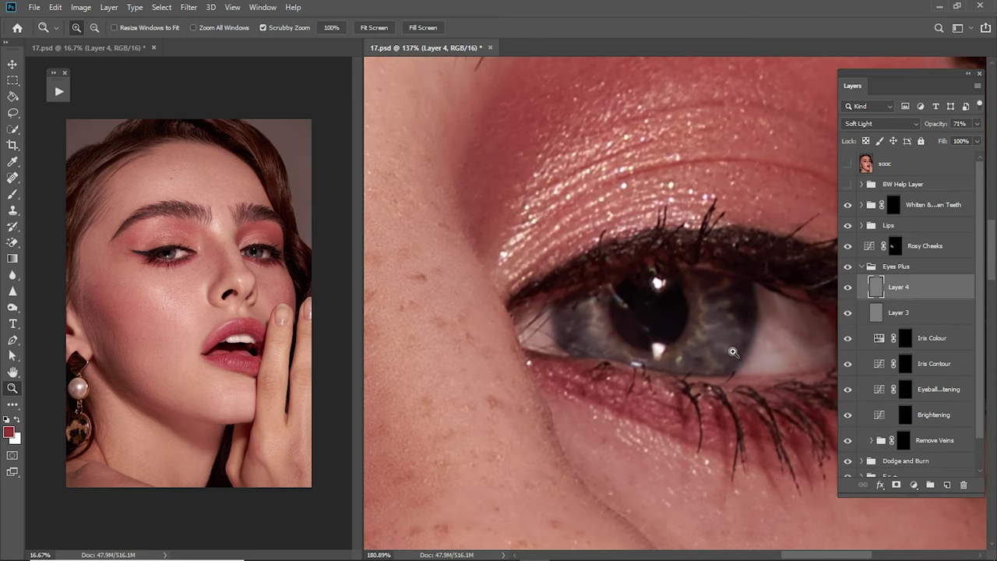
click(885, 320)
right_click(12, 306)
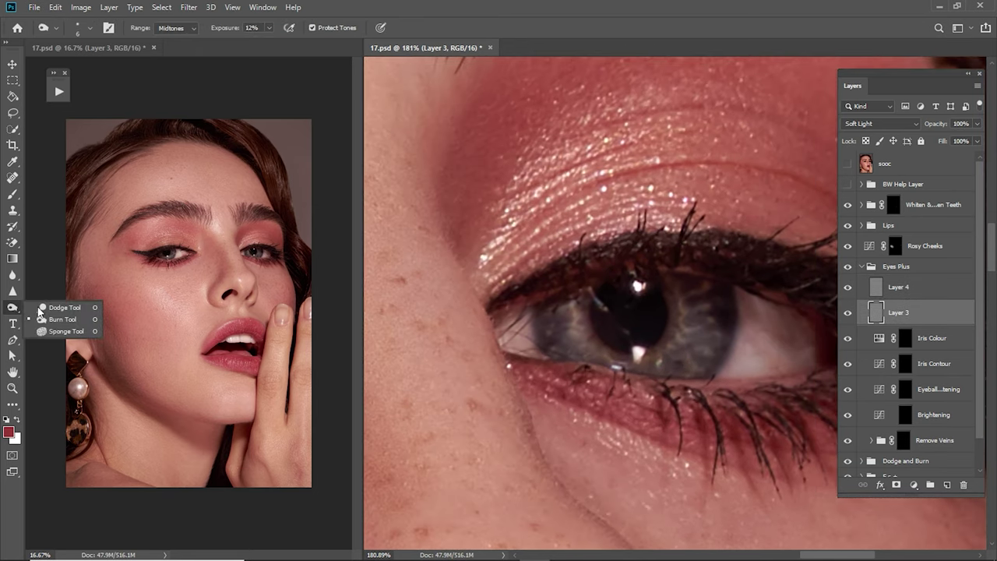
click(48, 318)
scroll(630, 350, up, 3)
drag(604, 350, 596, 323)
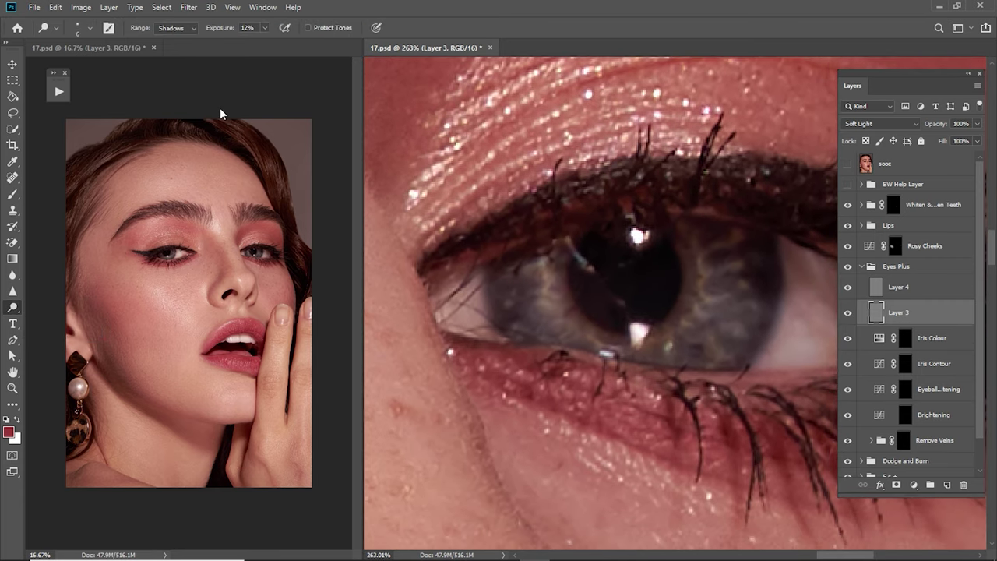
click(177, 28)
click(173, 44)
Step: Switch the dodge range to Highlights and compare the iris with Layer 3 toggled
drag(663, 359, 590, 356)
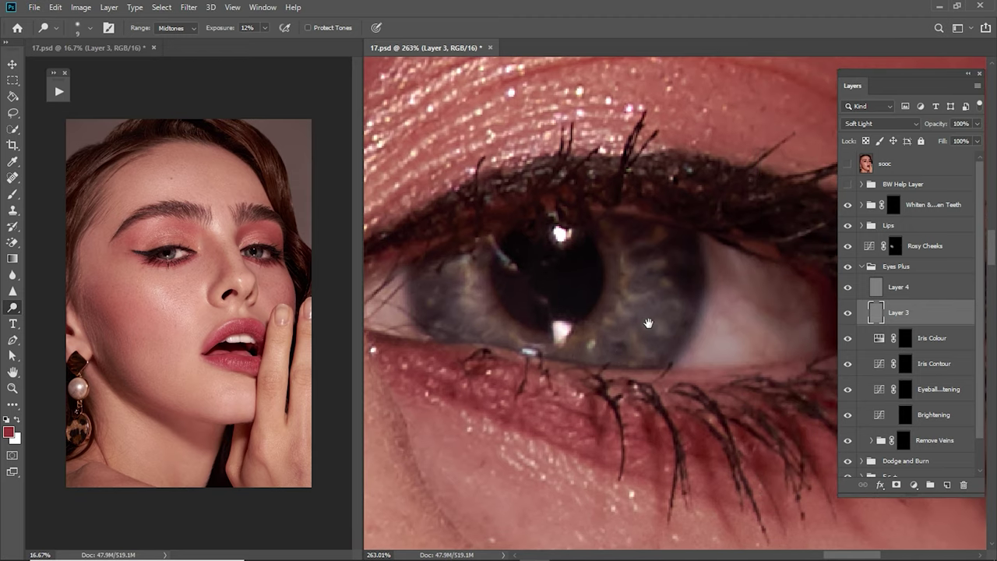
drag(648, 323, 691, 342)
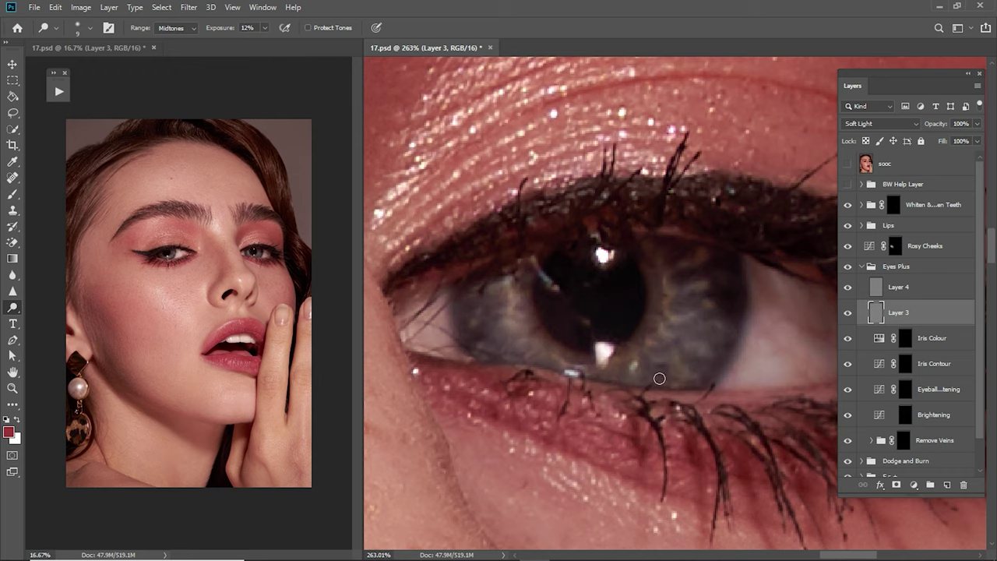
click(174, 28)
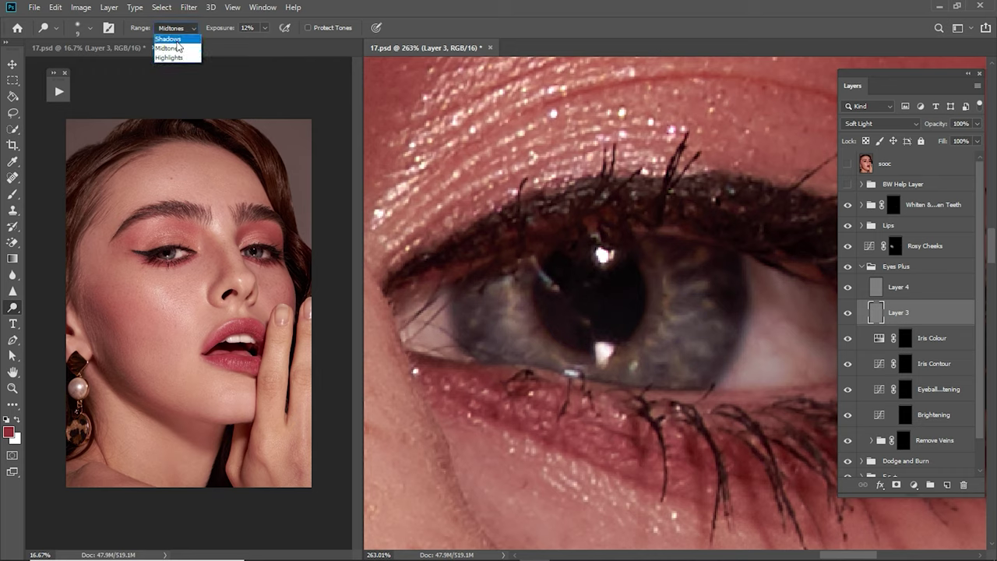
click(176, 55)
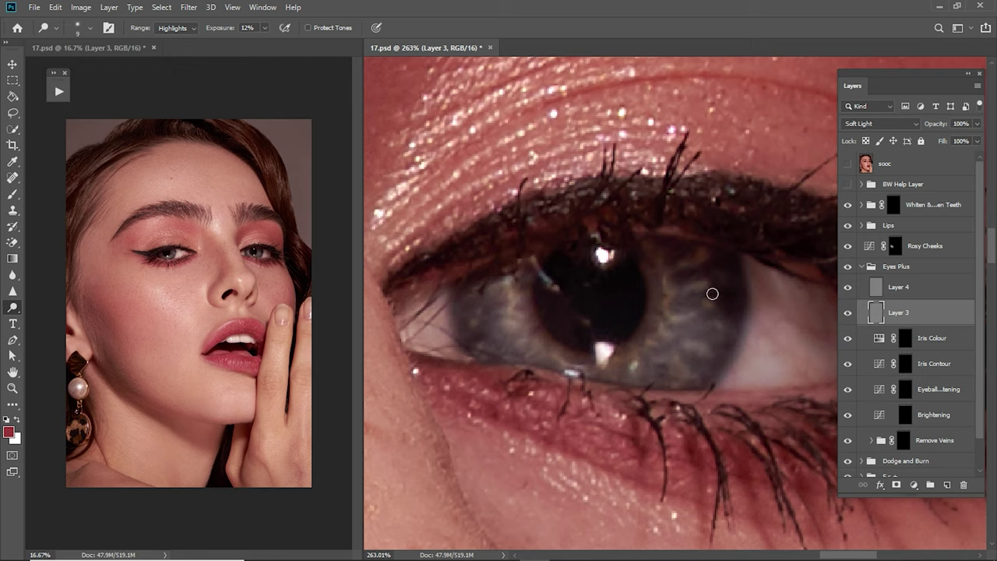
click(849, 311)
click(849, 311)
Step: Burn on Layer 4 along the pupil edge at size 15 and the lower iris rim at size 10
click(893, 290)
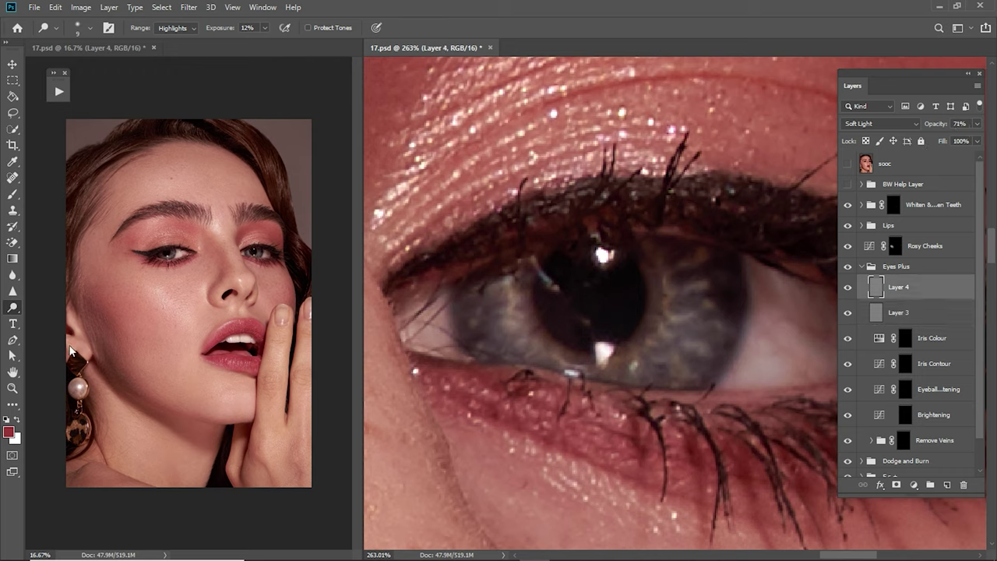
right_click(13, 307)
click(55, 316)
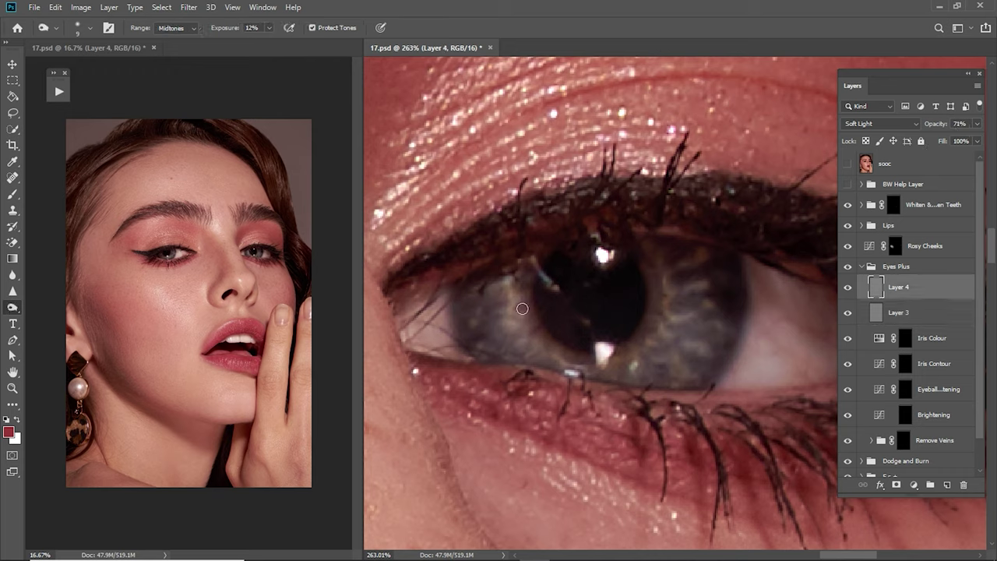
key(bracketright)
key(bracketright)
key(bracketright)
mouse_move(582, 370)
mouse_down()
mouse_move(600, 351)
mouse_move(657, 355)
mouse_move(644, 329)
mouse_move(661, 282)
mouse_up()
key(bracketleft)
mouse_move(727, 315)
mouse_down()
mouse_move(618, 383)
mouse_move(470, 345)
mouse_move(478, 300)
mouse_move(500, 354)
mouse_move(702, 366)
mouse_move(661, 356)
mouse_move(612, 394)
mouse_up()
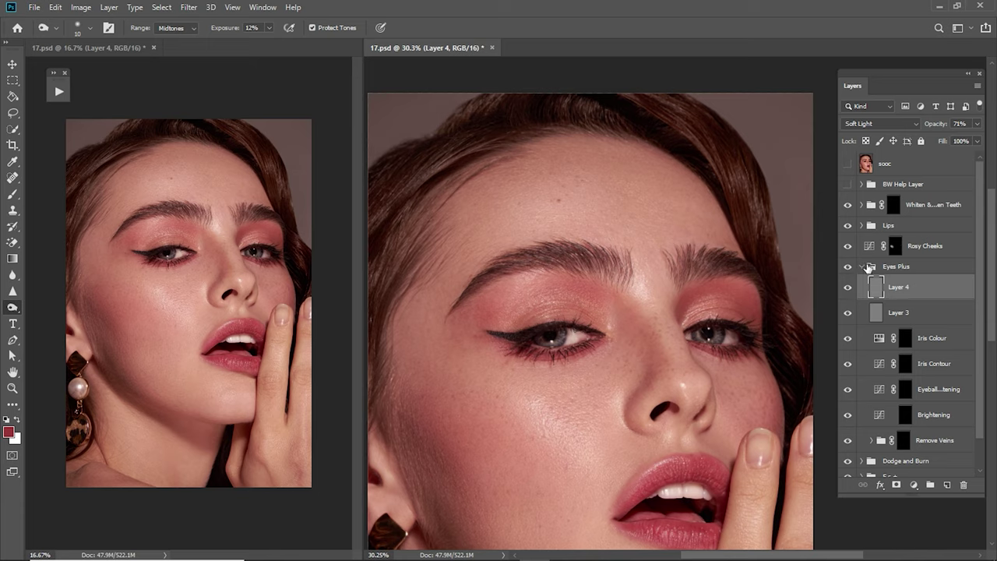
Step: Collapse the Eyes Plus group and toggle it to compare before and after
click(863, 267)
click(848, 267)
click(849, 267)
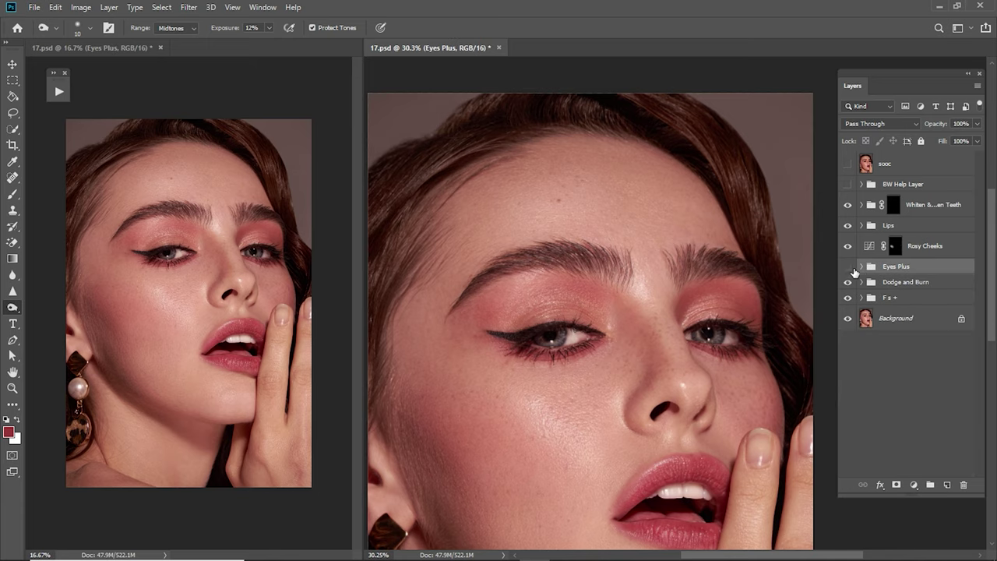
click(849, 266)
click(849, 267)
click(849, 267)
click(854, 268)
Step: Add Layer 5 above Eyes Plus in Soft Light mode, sampling the light pink eyeshadow
click(947, 485)
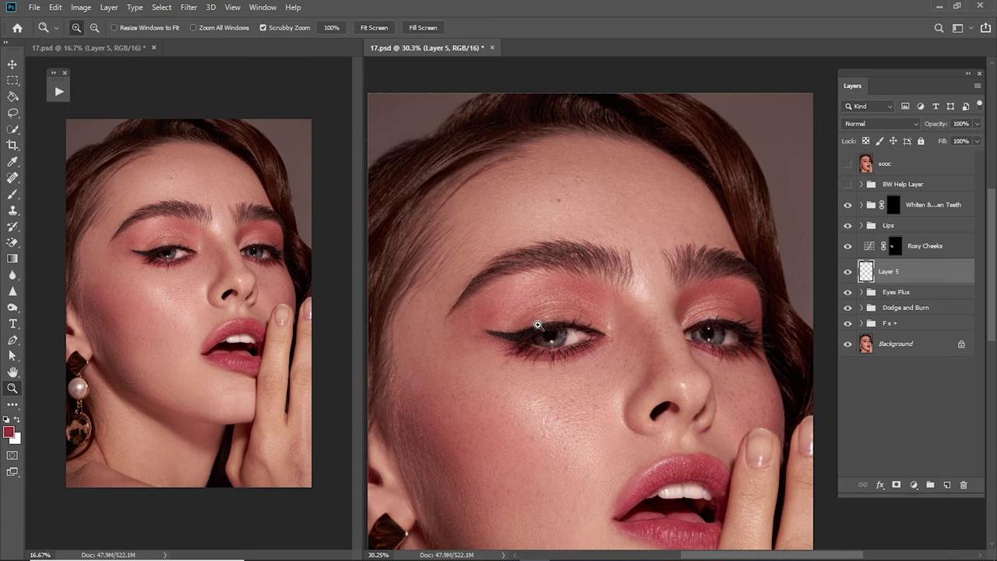
drag(539, 326, 641, 318)
key(b)
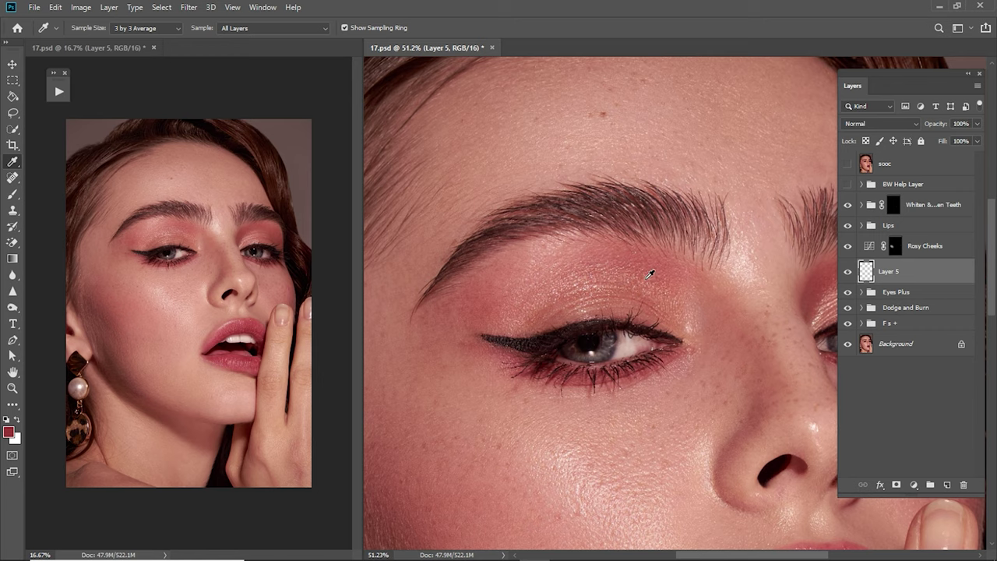
alt+click(645, 268)
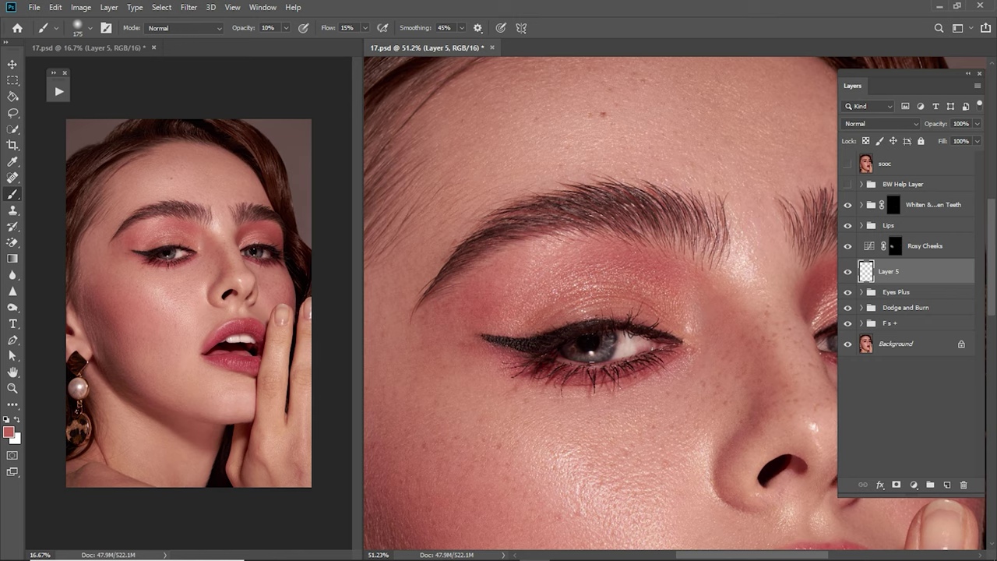
click(880, 123)
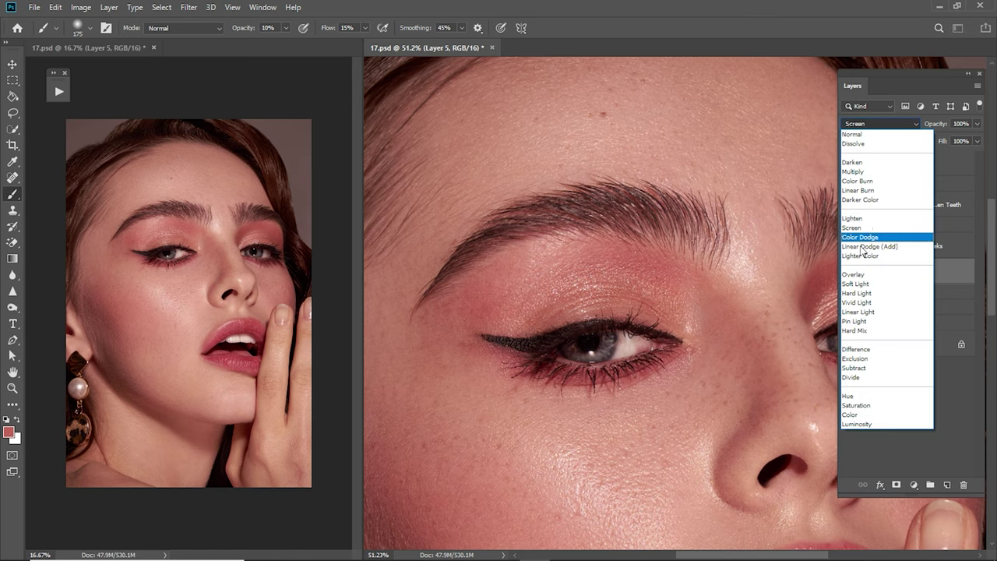
click(868, 290)
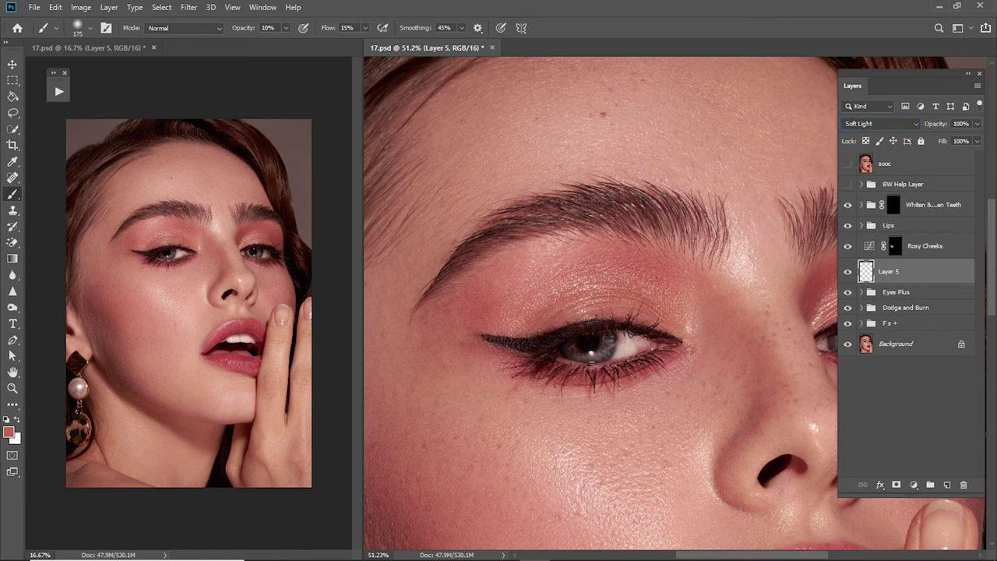
Step: Sample a lighter red and tint the lower lash line with a size 100 brush
key(bracketleft)
key(bracketleft)
key(bracketleft)
key(i)
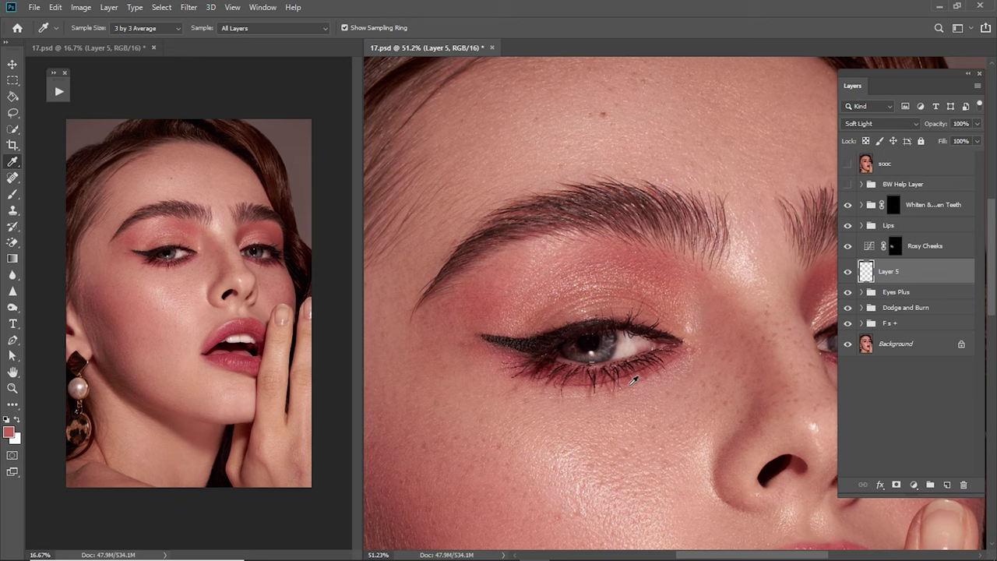
click(580, 388)
key(b)
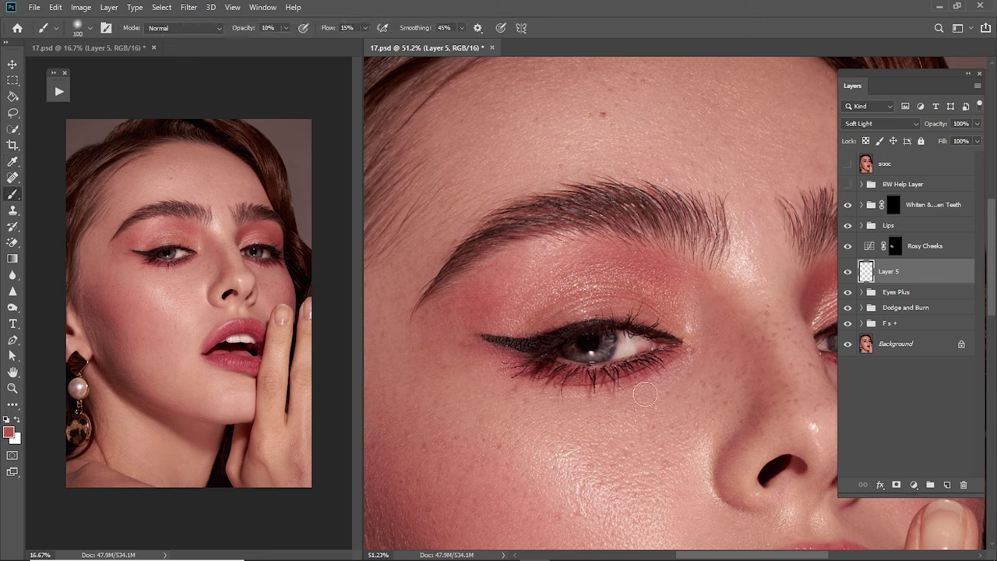
mouse_move(645, 395)
mouse_down()
mouse_move(507, 367)
mouse_move(597, 391)
mouse_move(676, 373)
mouse_up()
key(bracketright)
key(bracketleft)
key(bracketleft)
Step: Paint the eyelid with sampled eyelid, lighter pink and deeper rosy pink colours
key(i)
click(475, 309)
key(b)
key(i)
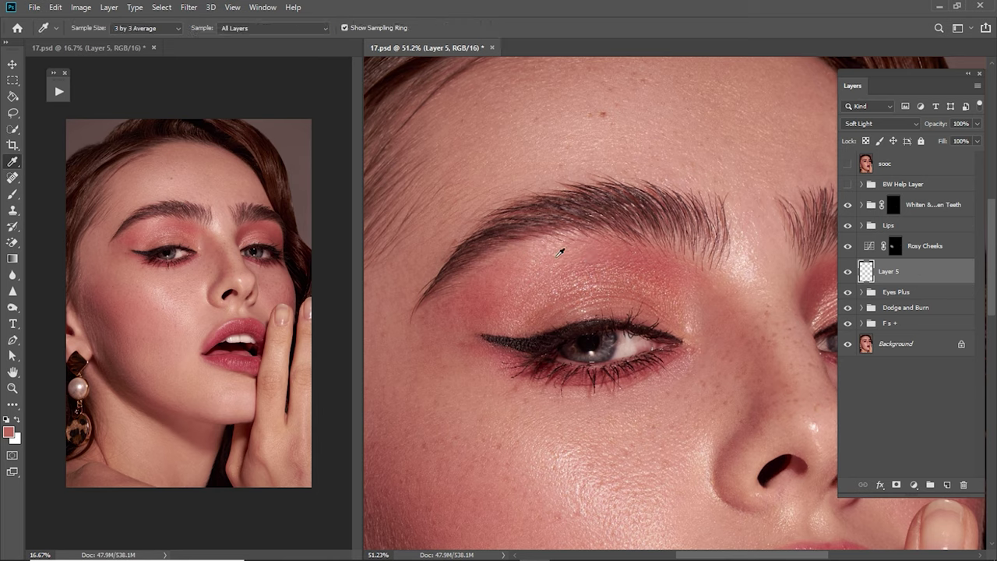
click(558, 255)
key(b)
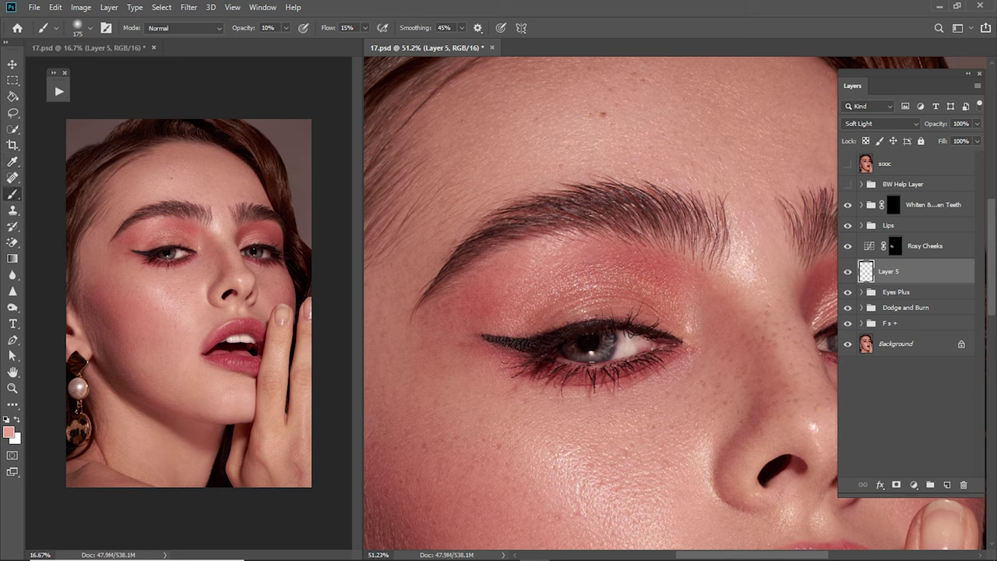
key(i)
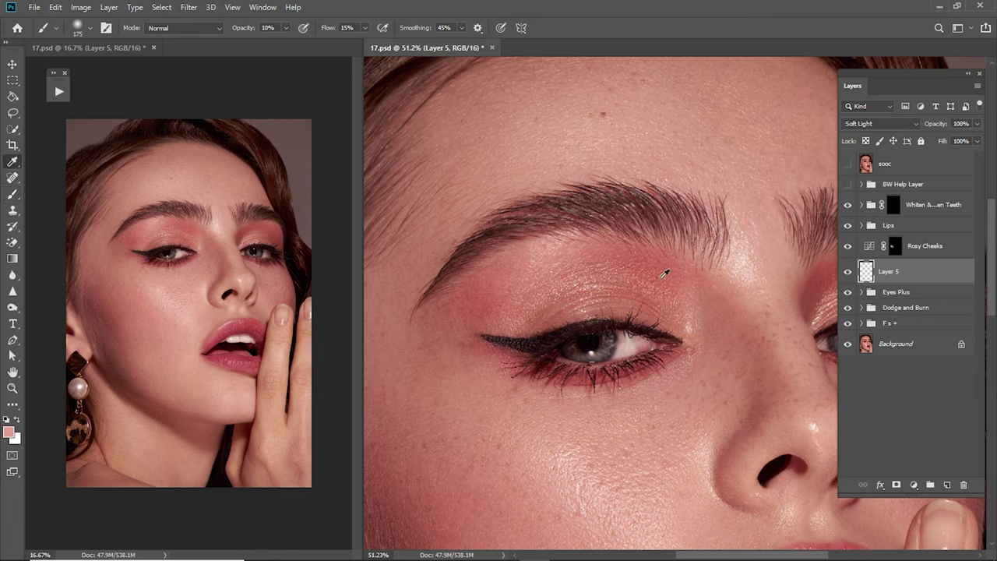
click(668, 267)
key(b)
Step: Paint with a dark red and lighter pink, then toggle Layer 5 to compare the tint
key(i)
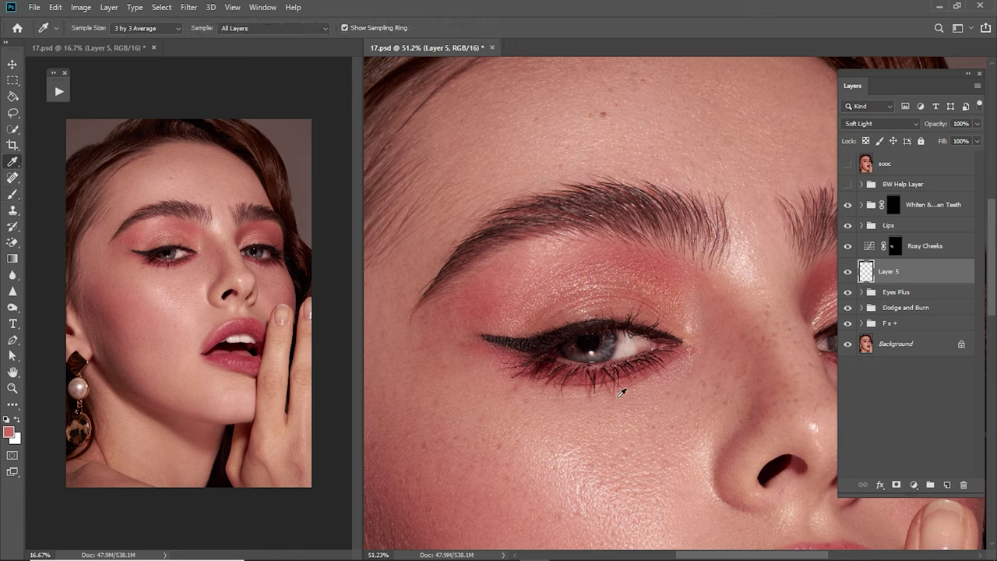
click(452, 315)
key(b)
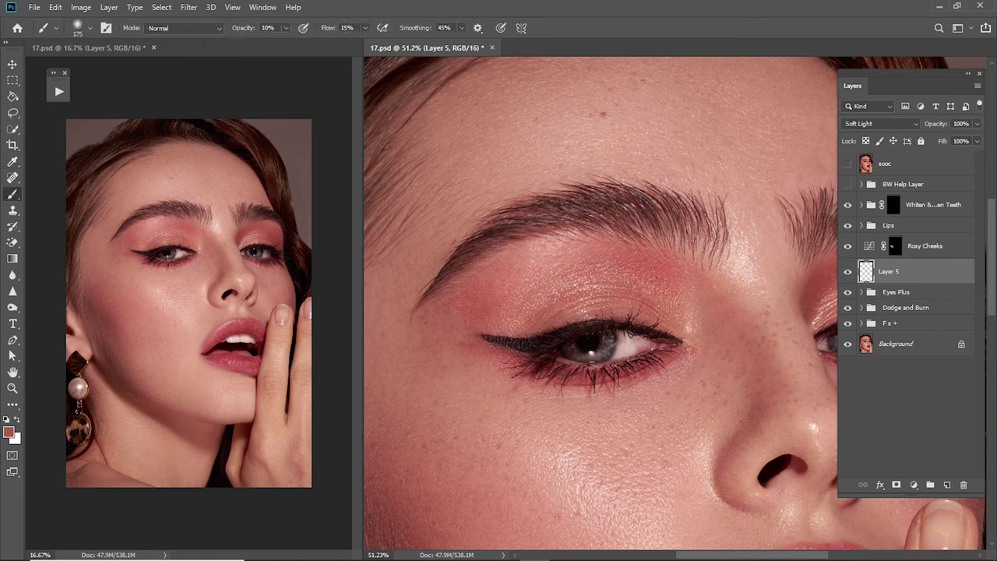
key(i)
click(547, 261)
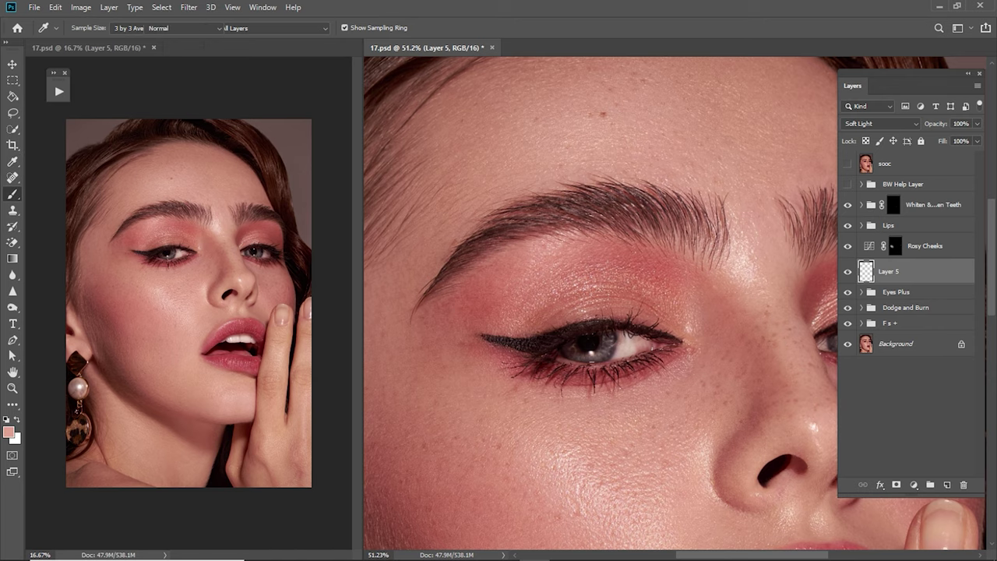
key(b)
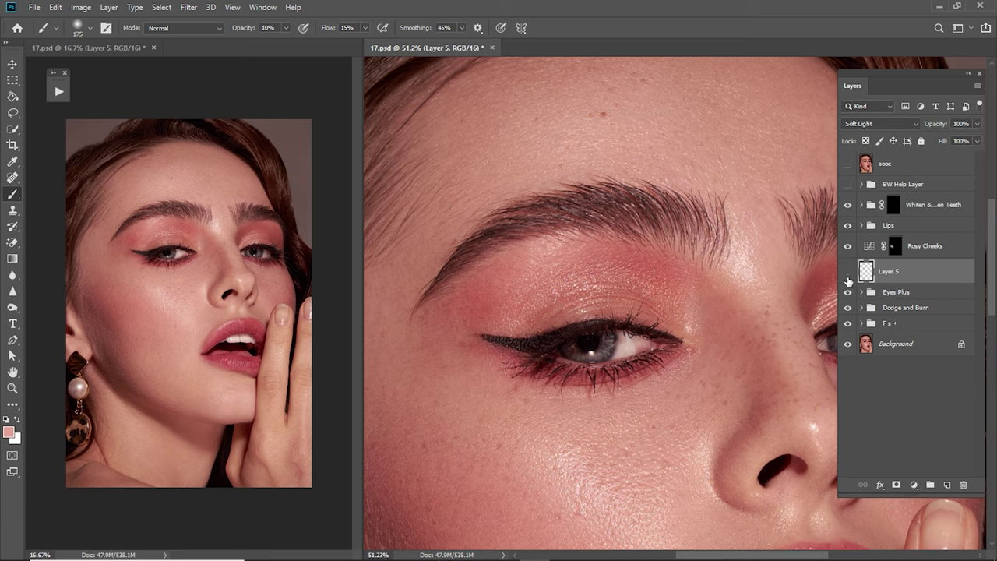
click(848, 275)
click(848, 275)
Step: Paint red along the lower lash line at size 80 and the outer eye corner at 100
key(i)
key(b)
key(i)
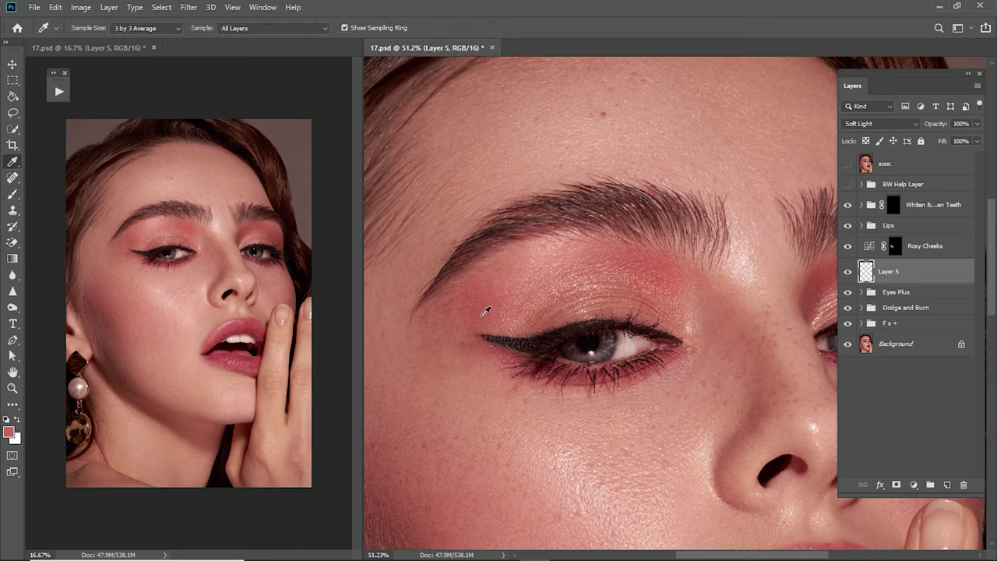
key(b)
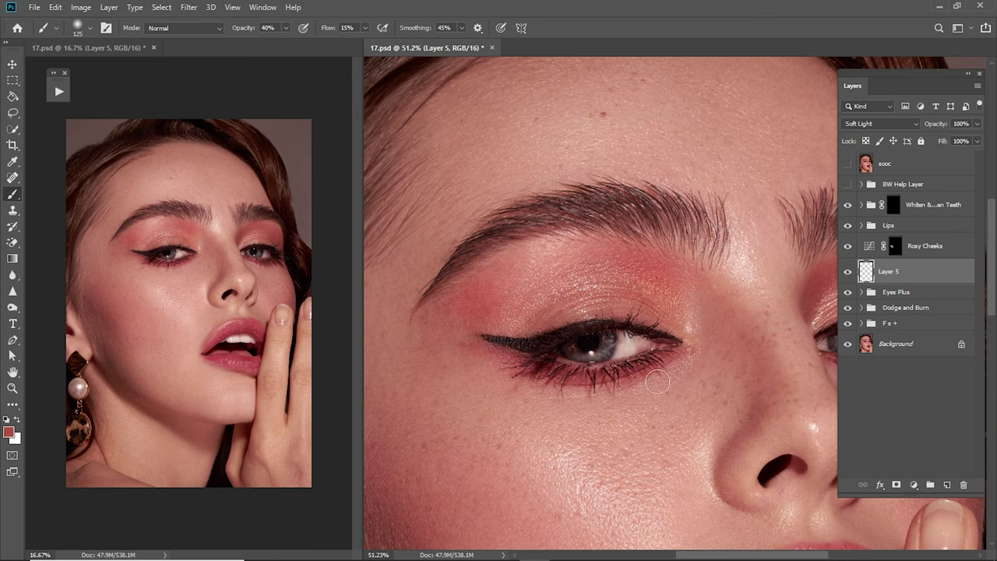
key(bracketleft)
key(bracketleft)
key(bracketleft)
mouse_move(668, 371)
mouse_down()
mouse_move(646, 385)
mouse_move(540, 378)
mouse_move(610, 392)
mouse_move(680, 369)
mouse_move(533, 377)
mouse_move(558, 389)
mouse_up()
key(bracketright)
key(bracketright)
key(bracketright)
key(bracketright)
drag(444, 356, 461, 343)
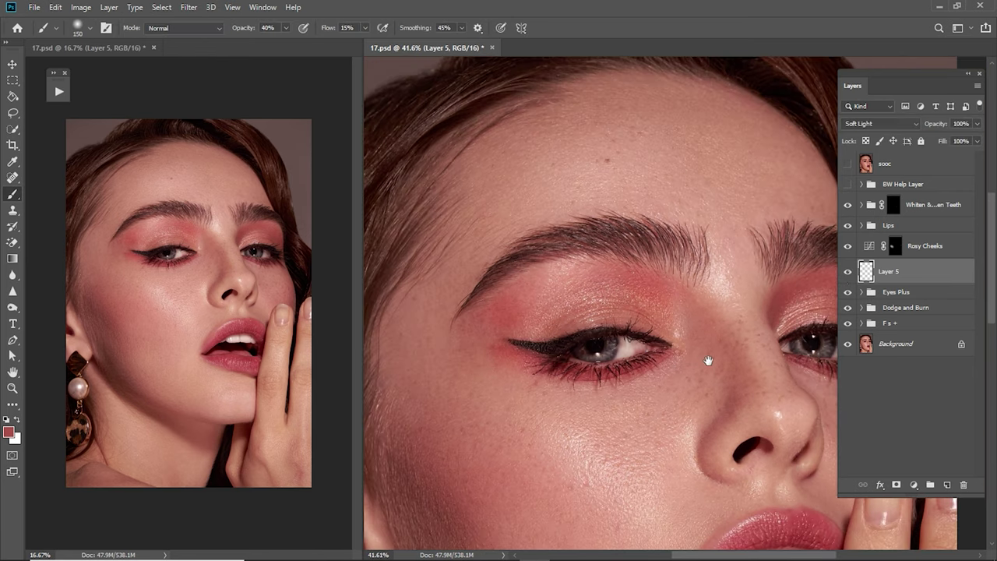
Step: Paint red under the other eye's lower lashes, then sample light eyelid pink at size 125
mouse_move(834, 308)
mouse_down()
mouse_move(584, 331)
mouse_move(682, 329)
mouse_up()
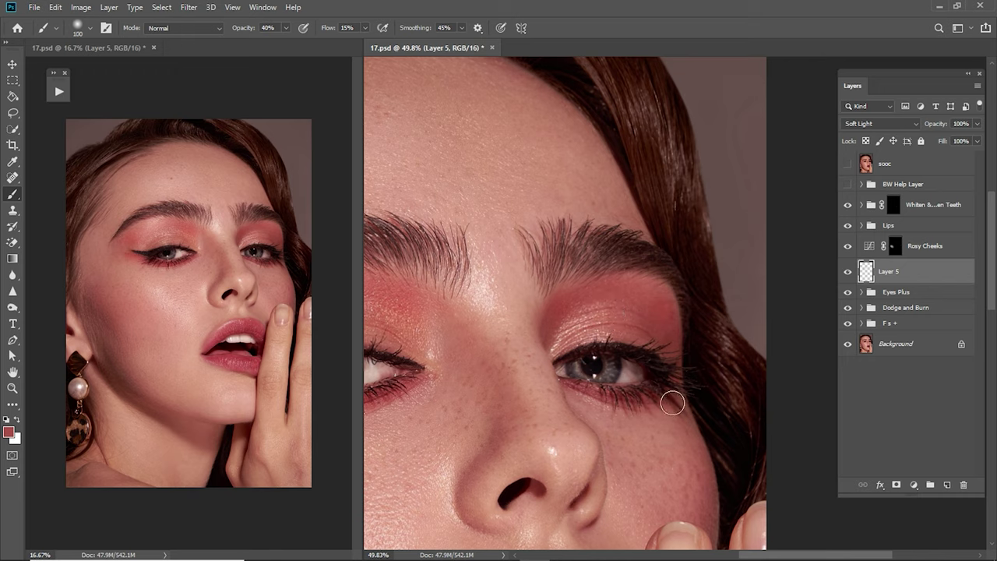
key(bracketleft)
key(bracketleft)
key(bracketleft)
drag(596, 403, 684, 365)
key(bracketright)
key(bracketright)
key(bracketright)
scroll(627, 308, left, 3)
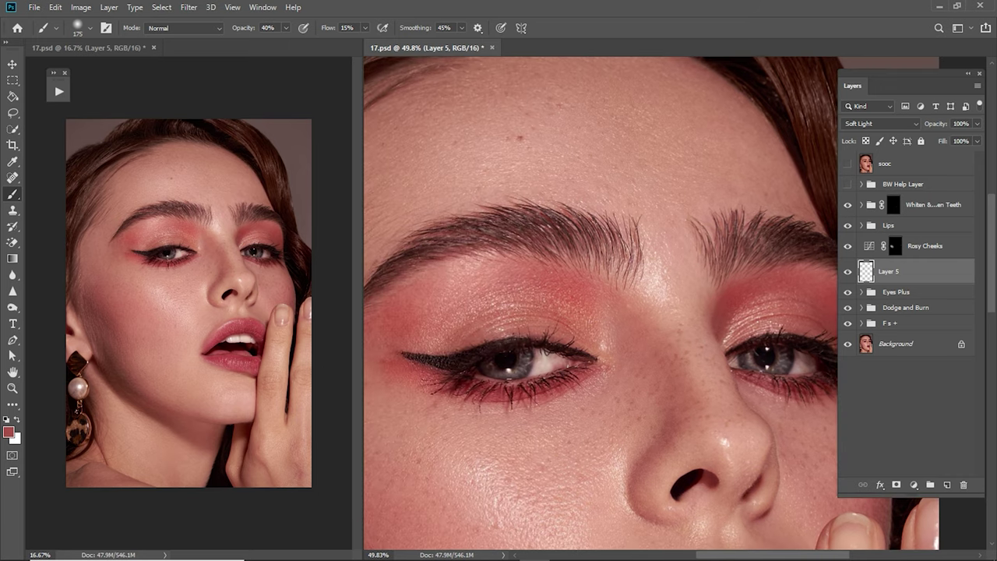
alt+click(473, 275)
scroll(660, 313, right, 3)
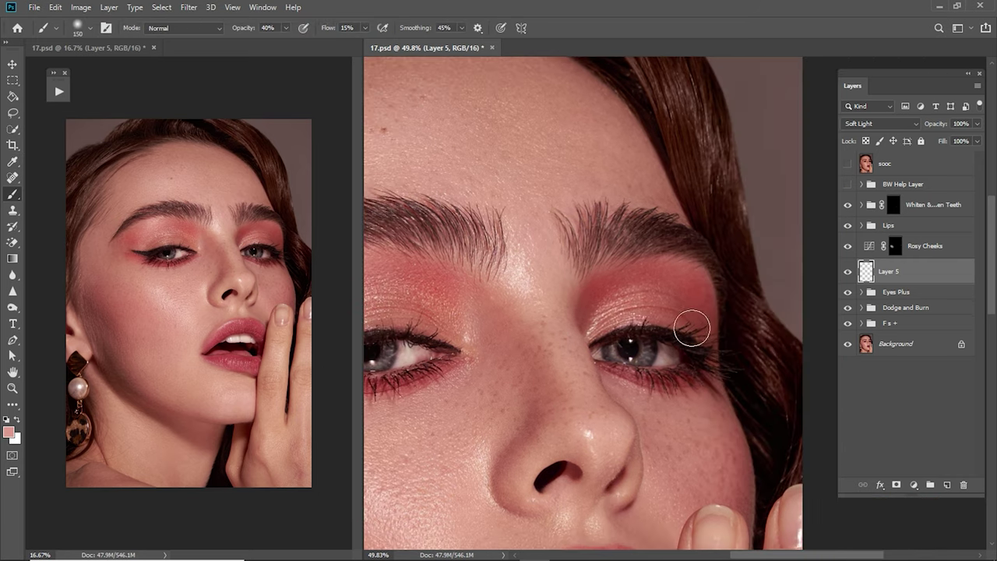
key(bracketleft)
key(bracketleft)
mouse_move(633, 341)
mouse_down()
mouse_move(714, 345)
mouse_move(666, 344)
mouse_up()
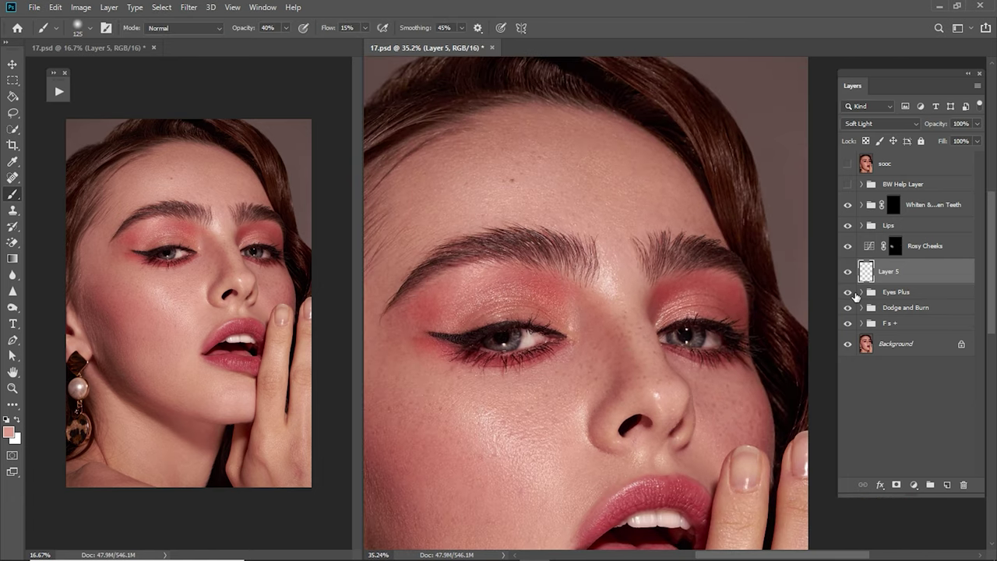
Step: Expand the F s + group, move Layer 5 below High Frequency, and zoom out
click(861, 323)
drag(889, 271, 896, 381)
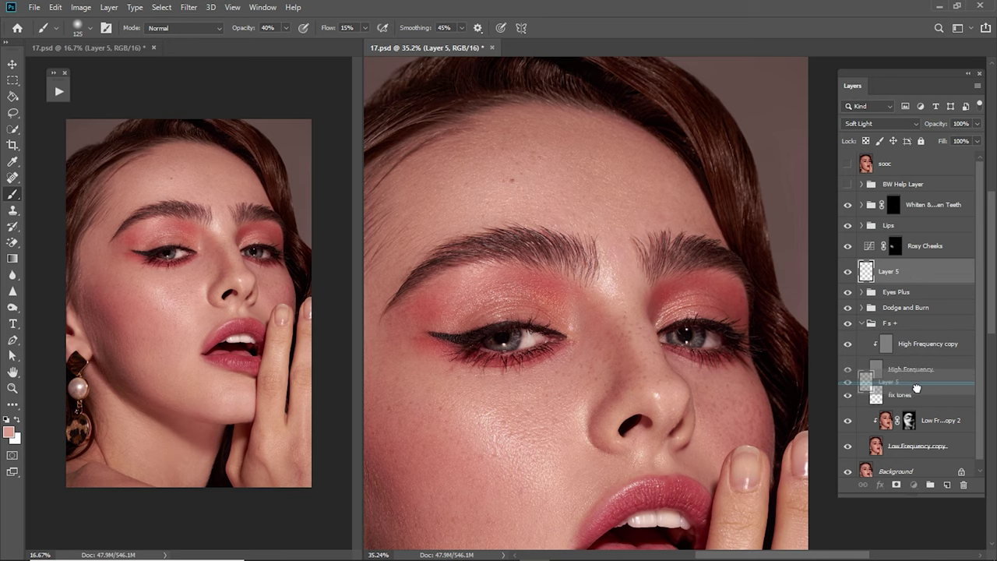
key(z)
drag(690, 385, 673, 381)
Step: Toggle Layer 5 on and off to compare its tint, then set its opacity to 30%
click(853, 373)
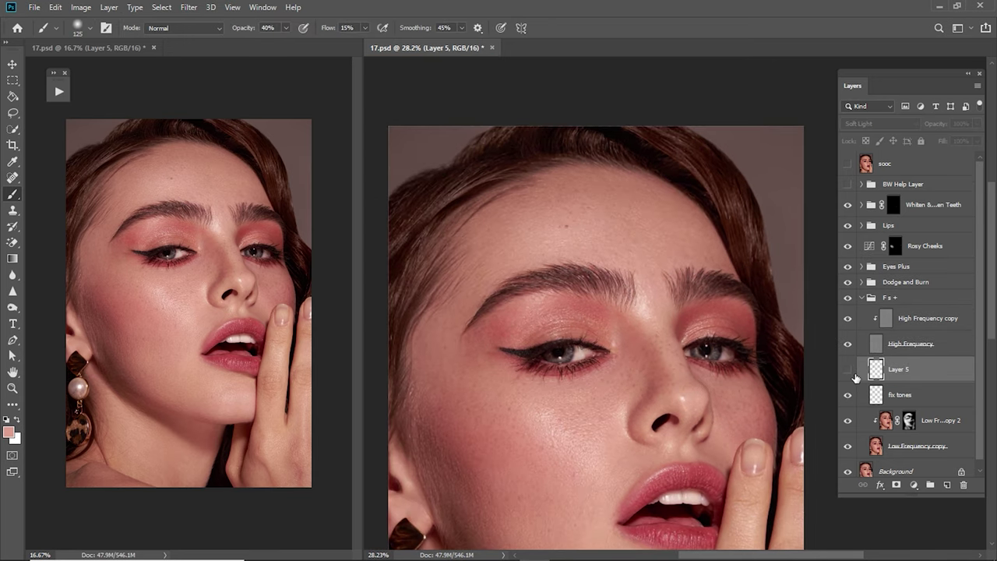
click(852, 373)
click(852, 373)
click(852, 373)
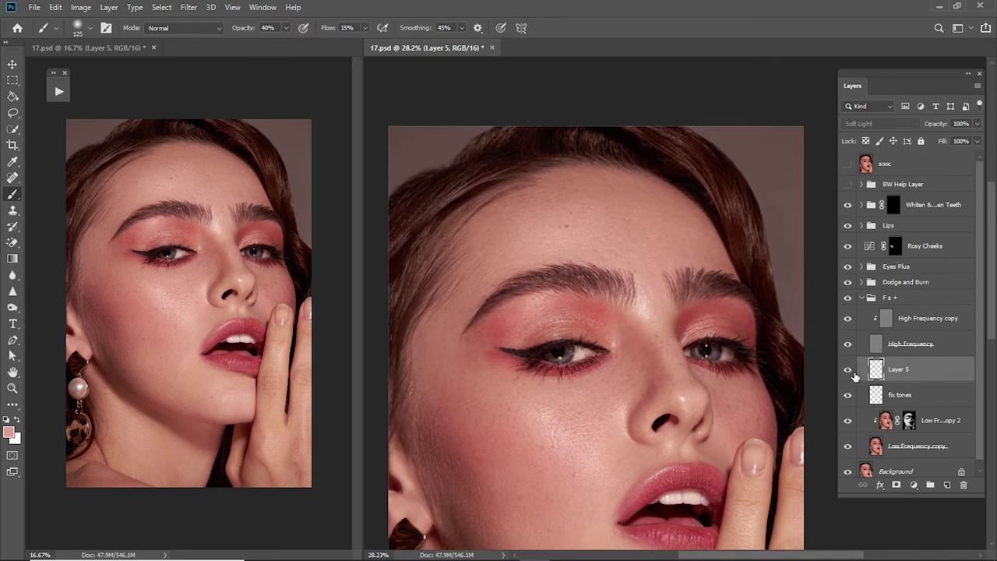
key(i)
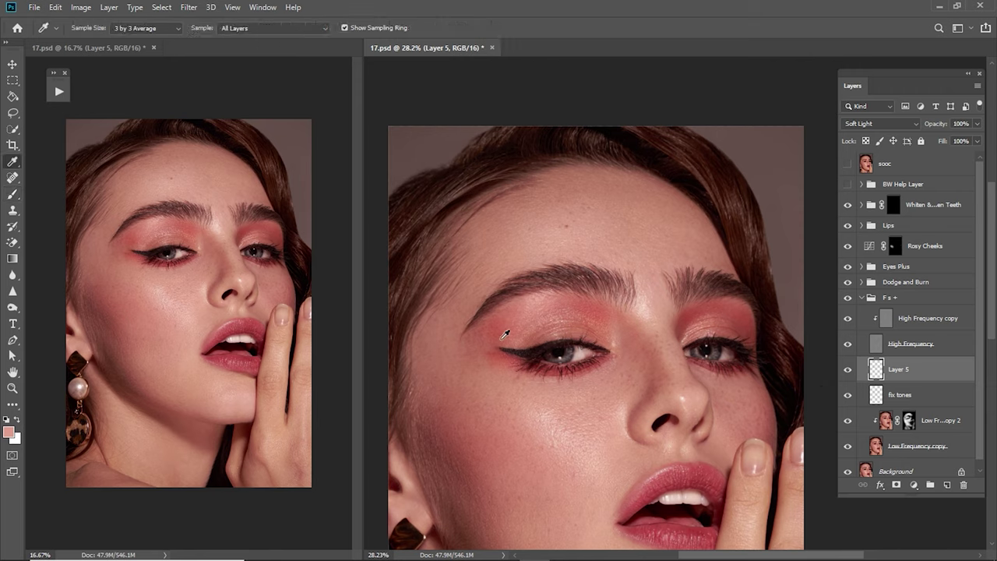
key(b)
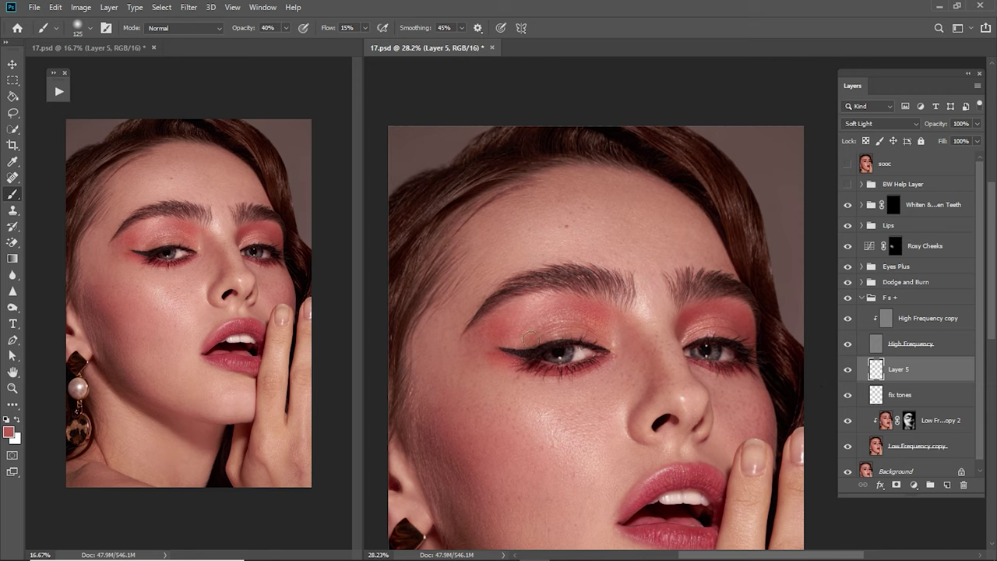
click(945, 128)
text(3)
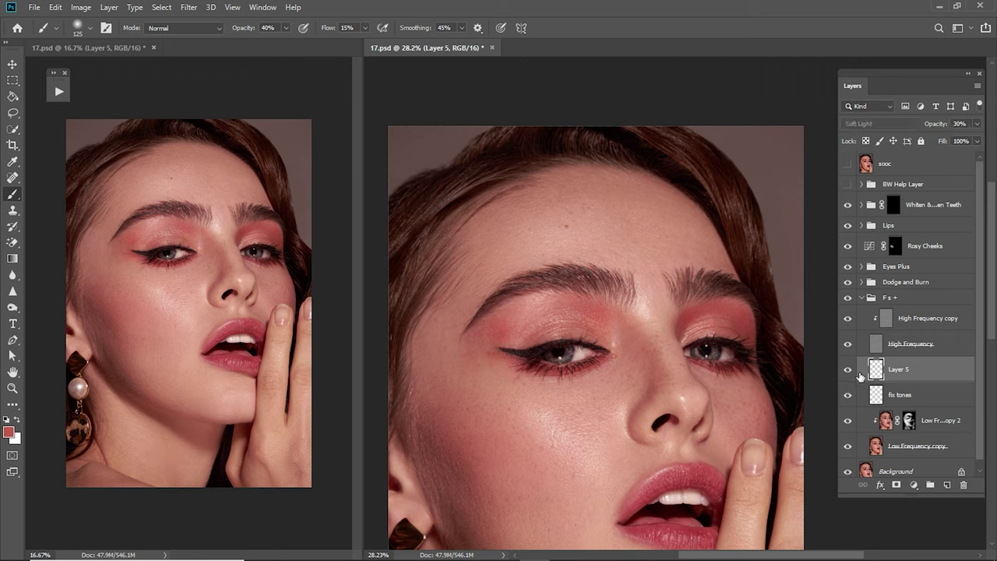
Step: Collapse the F s + group and compare the original image against the retouch
click(862, 299)
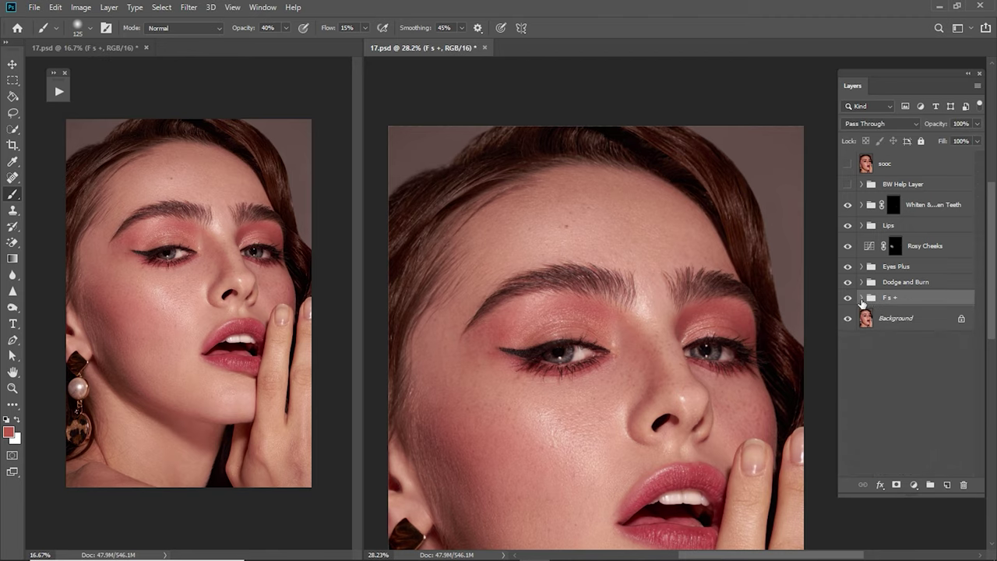
scroll(757, 248, down, 1)
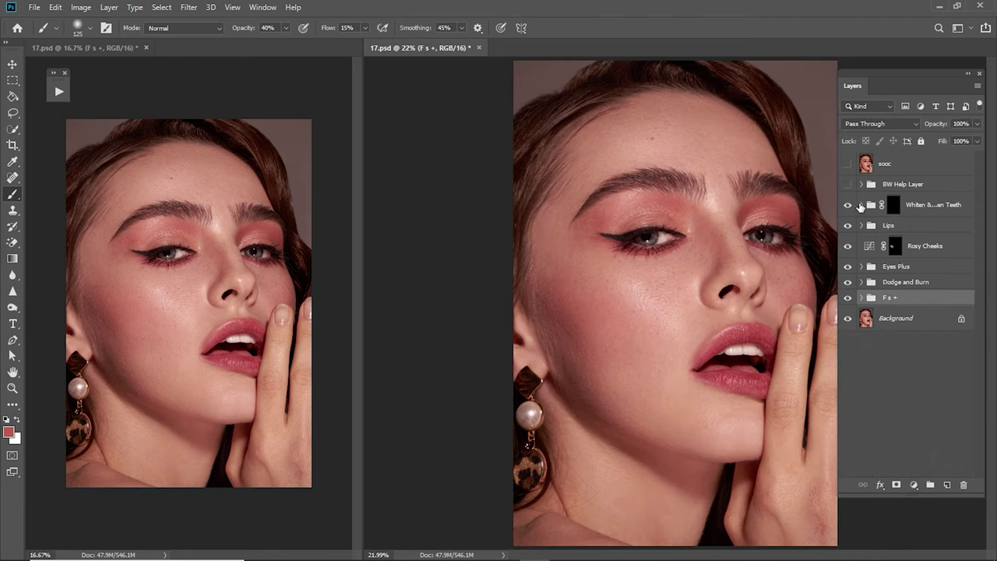
click(850, 165)
click(849, 165)
click(849, 165)
click(849, 165)
click(852, 166)
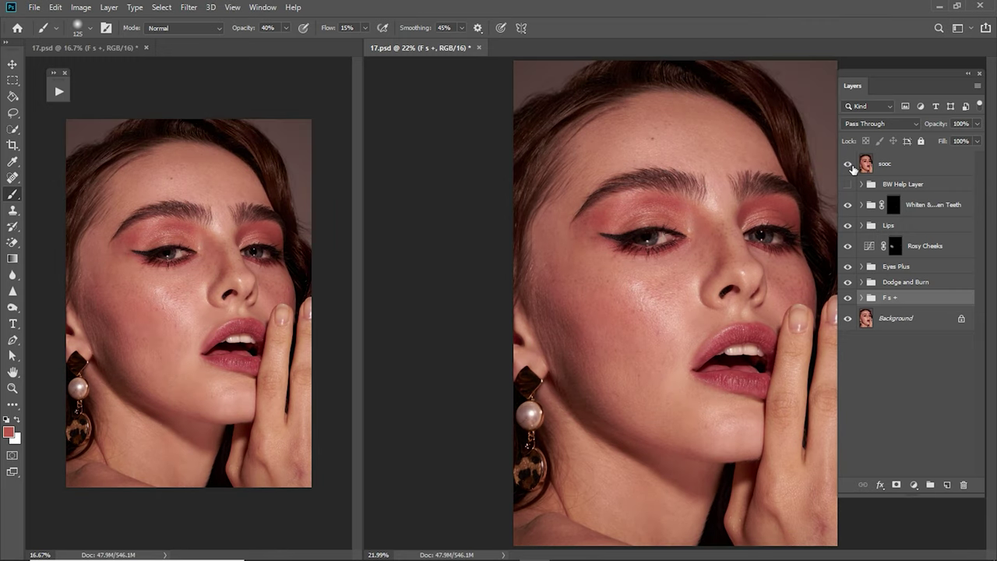
click(853, 166)
Step: Zoom in on the face, re-expand the F s + group and select Layer 5
drag(790, 367, 861, 272)
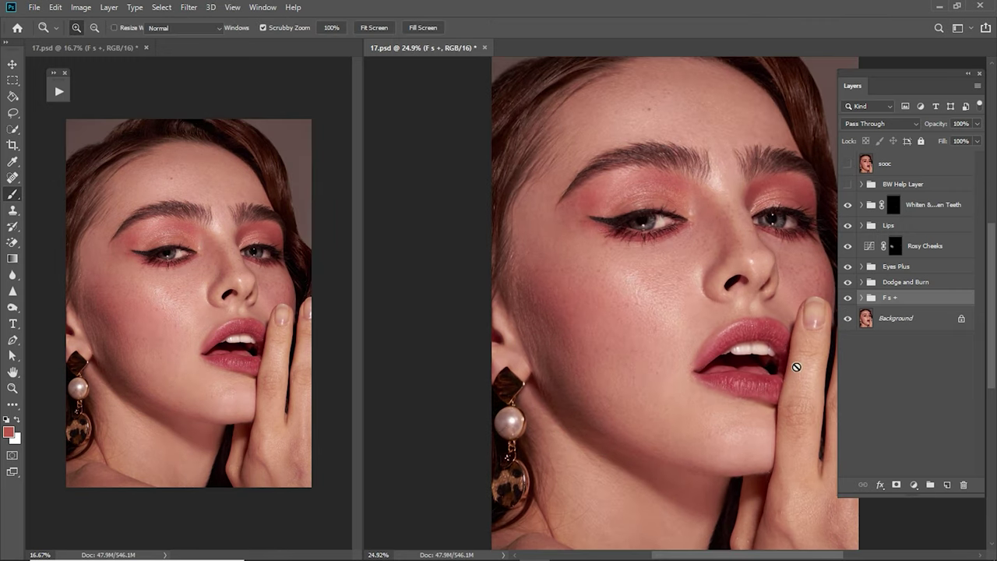
click(924, 211)
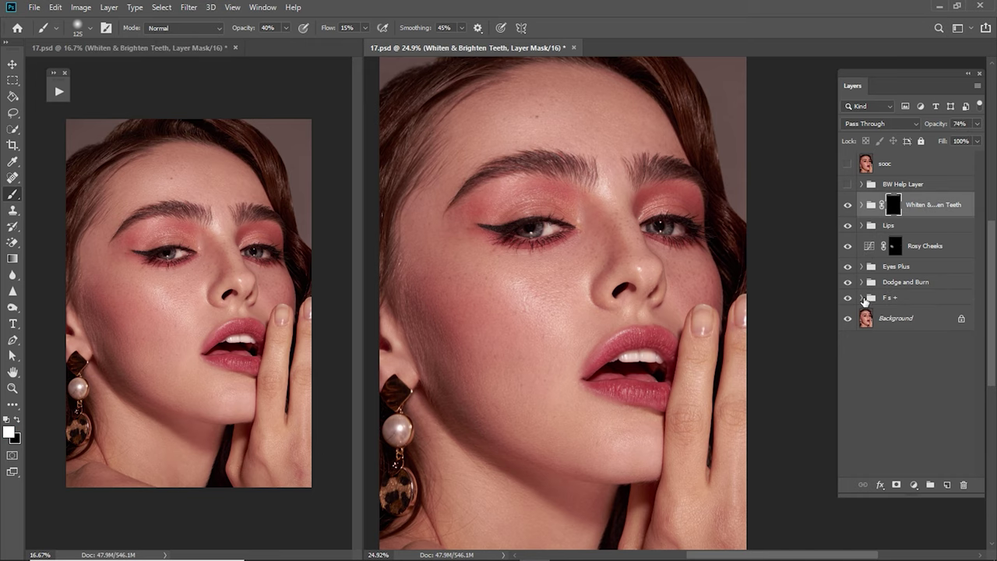
click(862, 299)
click(919, 379)
Step: Add new Layer 6 and start a Pen path along the base of the nail touching the lips
click(947, 484)
key(z)
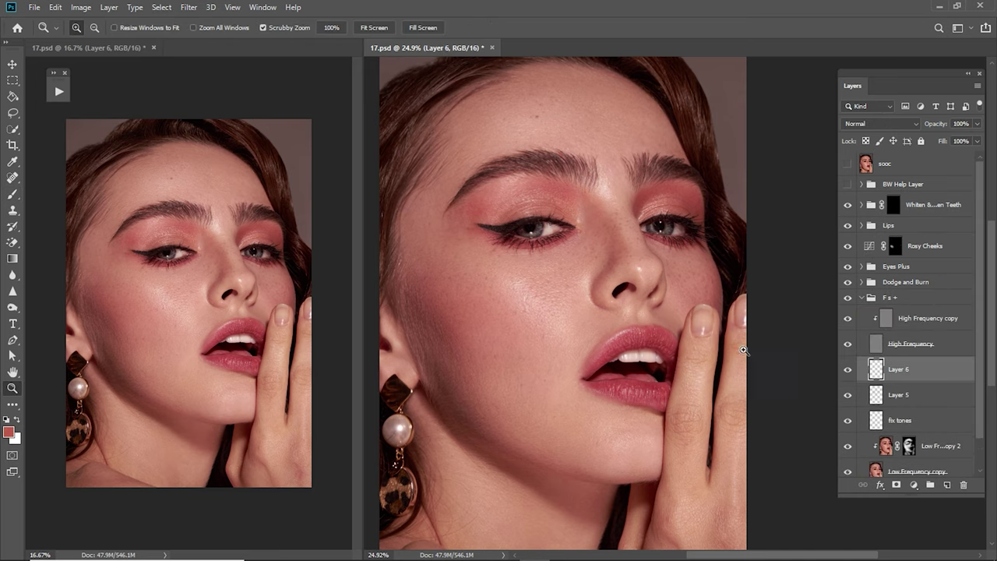
mouse_move(744, 352)
mouse_down()
mouse_move(685, 377)
mouse_move(638, 429)
mouse_up()
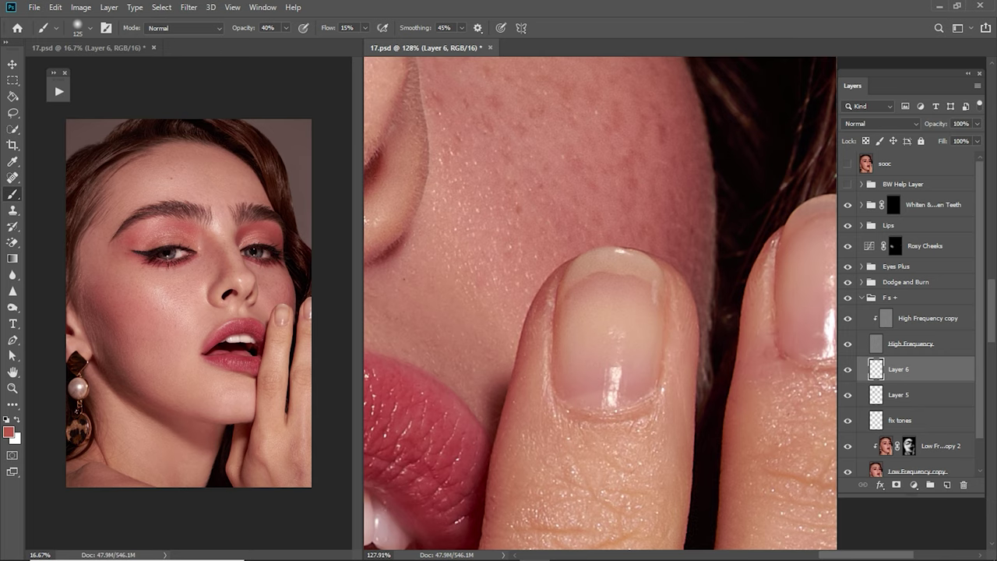
key(p)
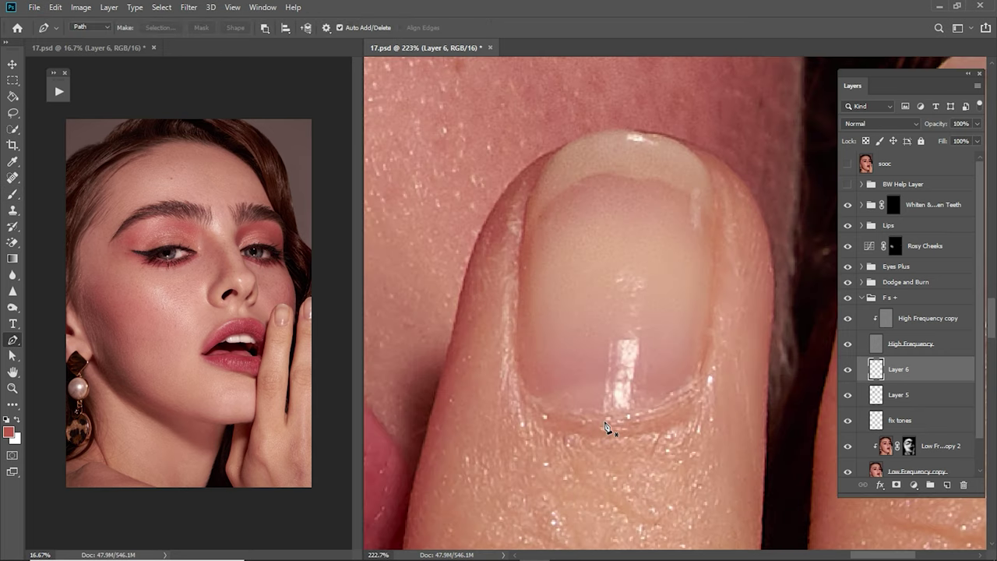
click(603, 421)
drag(516, 359, 513, 297)
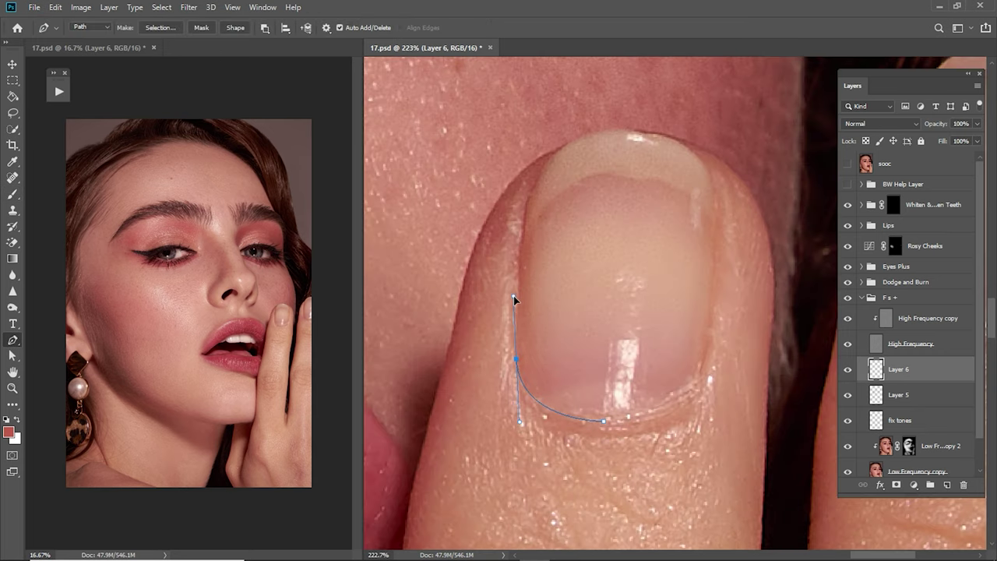
Step: Trace the nail's sides and tip, closing the path around its outline
scroll(518, 290, up, 3)
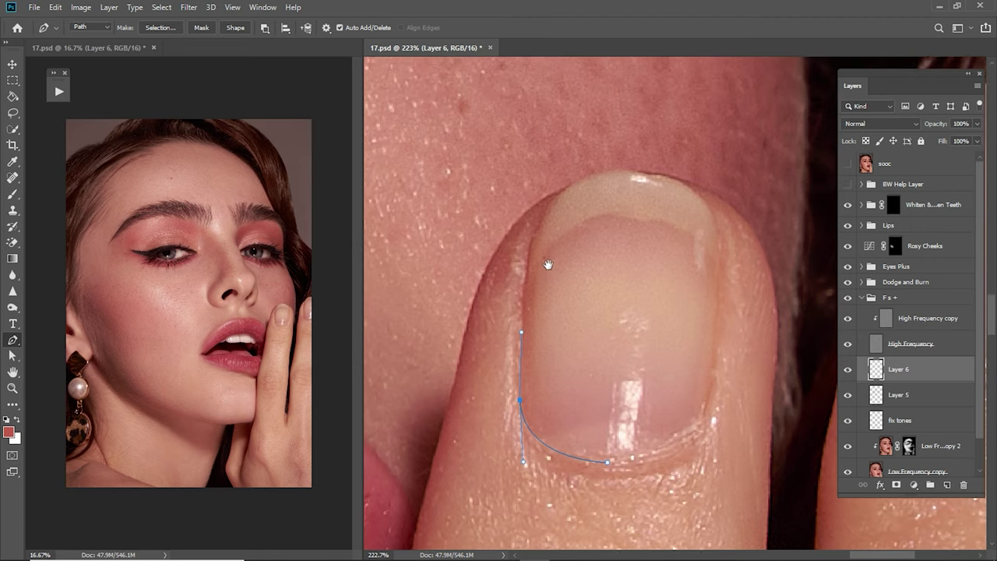
mouse_move(543, 229)
mouse_down()
mouse_move(566, 202)
mouse_move(659, 191)
mouse_up()
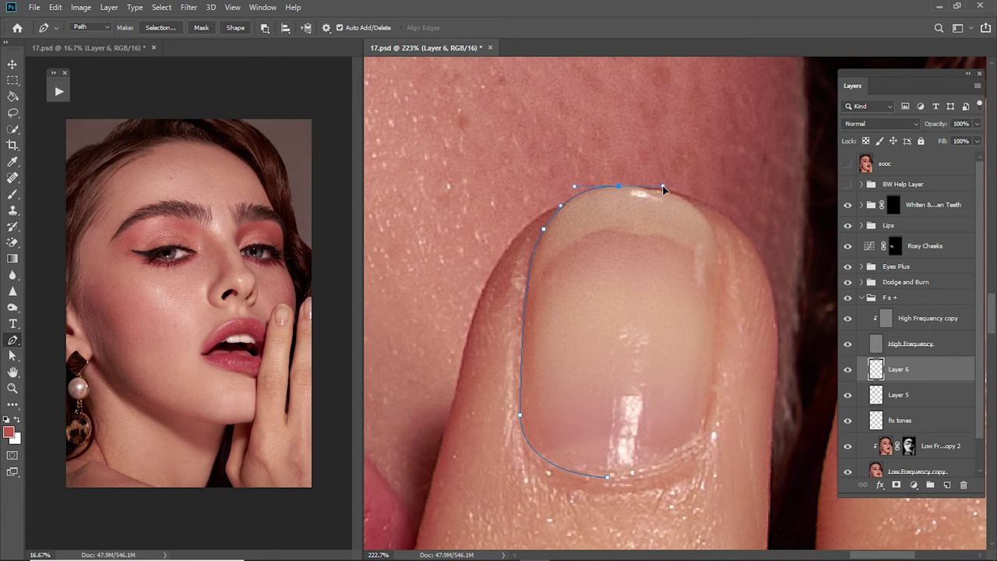
scroll(685, 205, up, 3)
drag(716, 229, 743, 267)
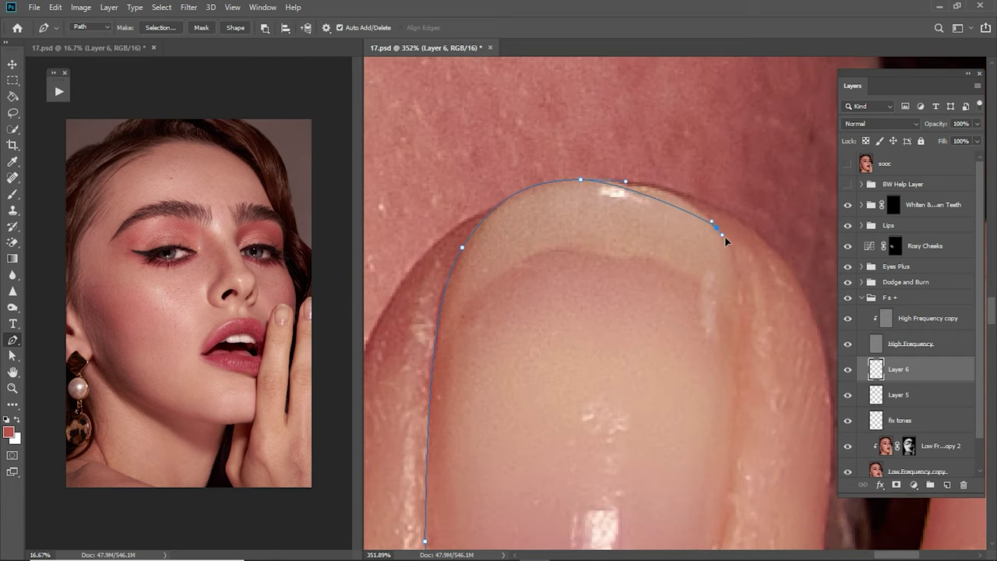
scroll(736, 261, down, 4)
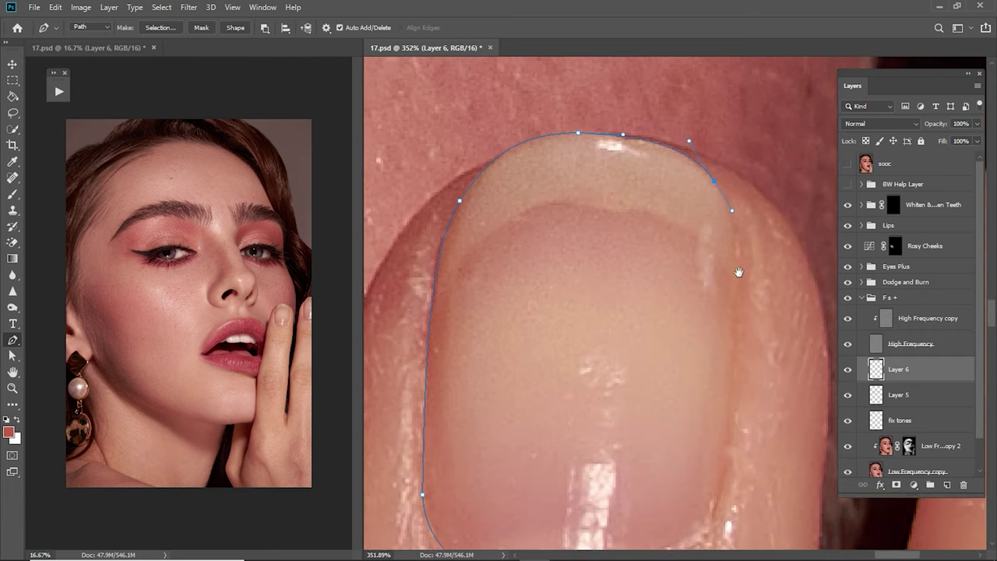
drag(734, 328, 727, 448)
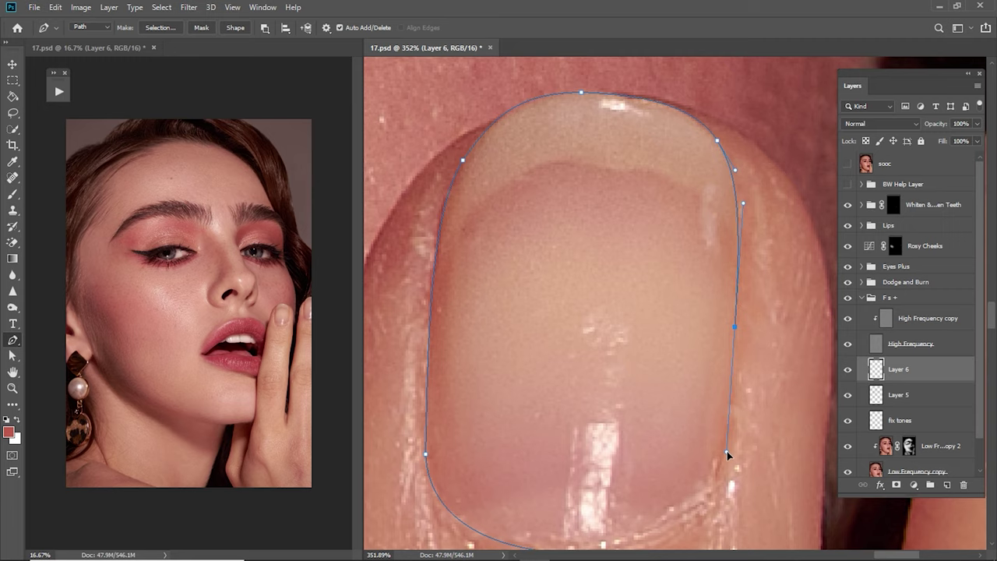
mouse_move(697, 502)
mouse_down()
mouse_move(741, 423)
mouse_move(676, 458)
mouse_up()
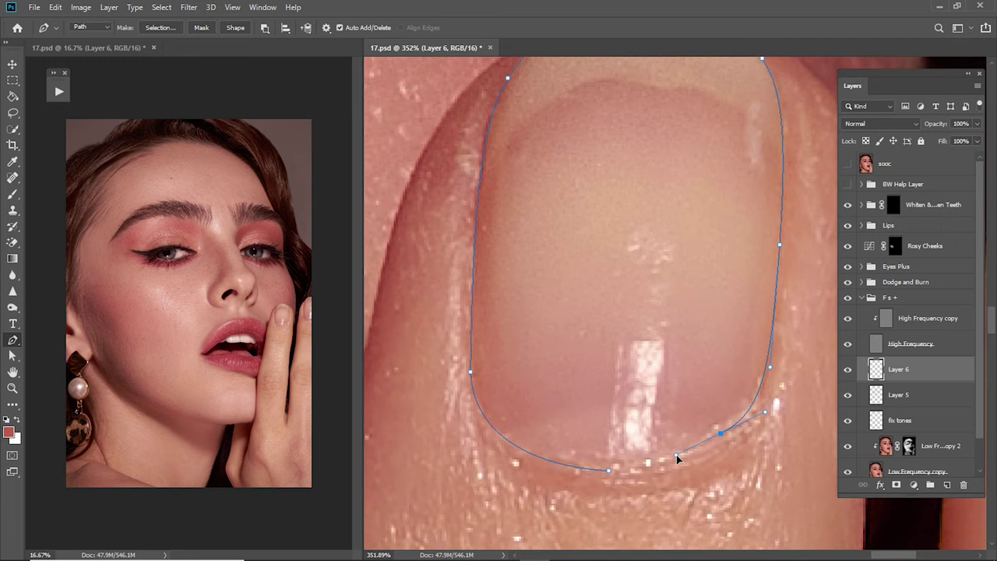
drag(609, 472, 569, 475)
scroll(666, 399, down, 3)
Step: Convert the nail path into a selection
right_click(647, 326)
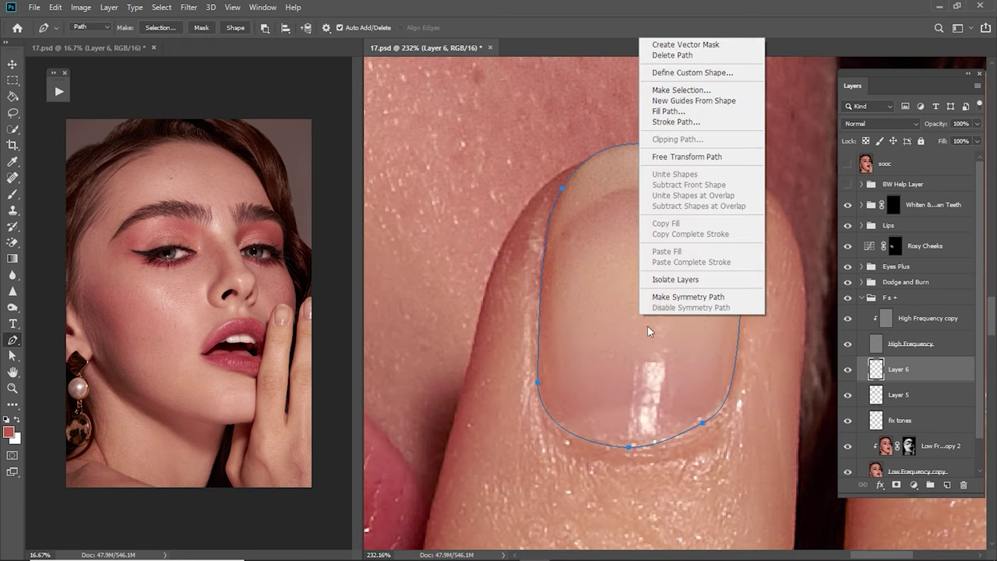
click(696, 97)
text(0.3)
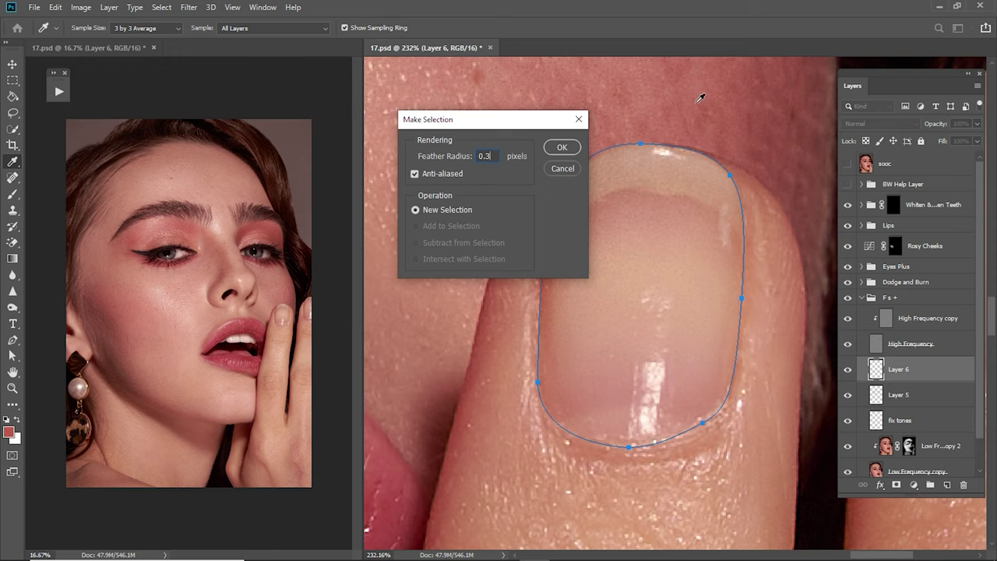
key(Return)
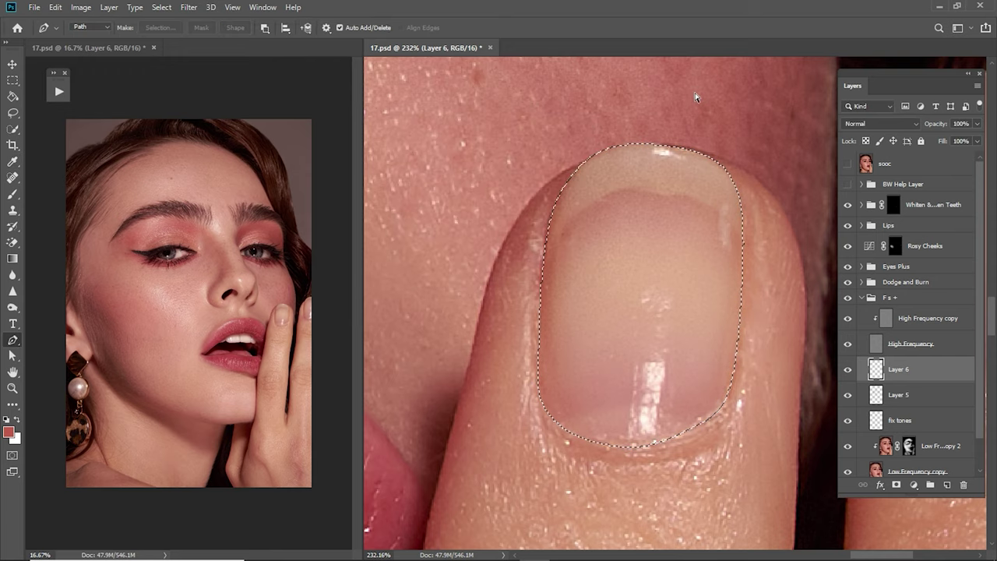
Step: Sample the dark red of the lips and fill the nail selection with it
key(z)
drag(597, 229, 522, 318)
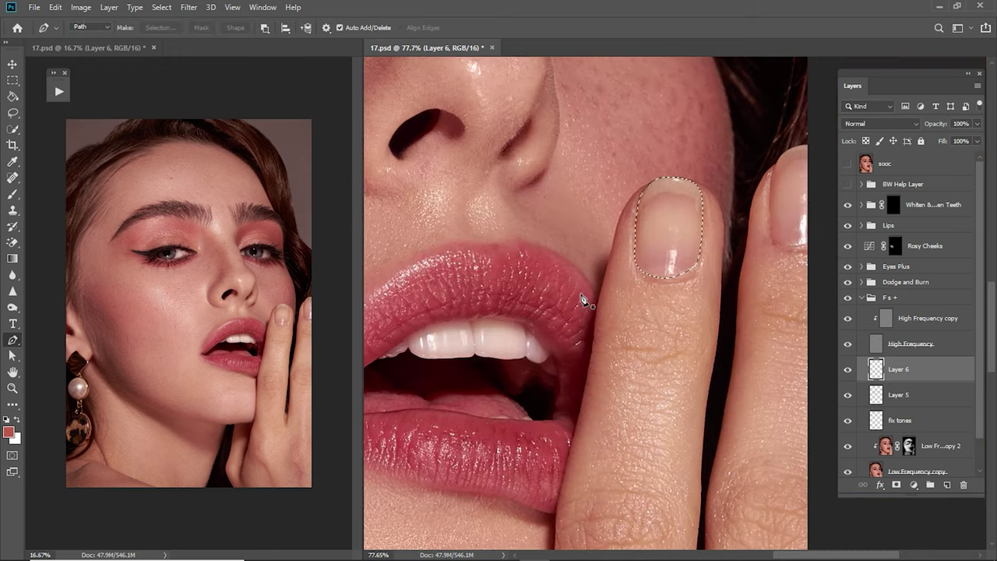
key(i)
click(505, 300)
key(p)
key(x)
key(ctrl+BackSpace)
key(ctrl+d)
Step: Begin a Pen path along the second nail's base and left side
key(z)
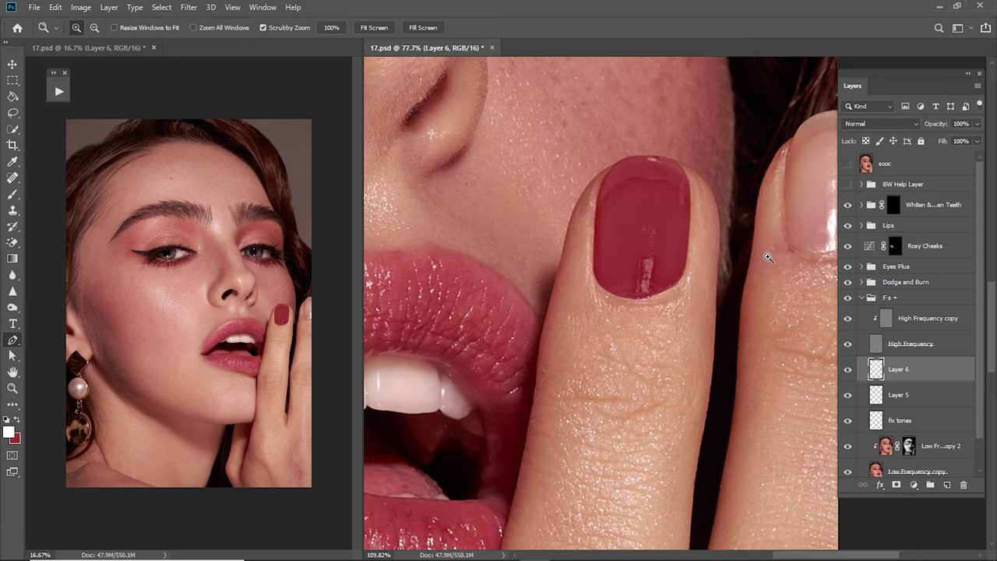
mouse_move(810, 239)
mouse_down()
mouse_move(680, 290)
mouse_move(662, 418)
mouse_up()
key(p)
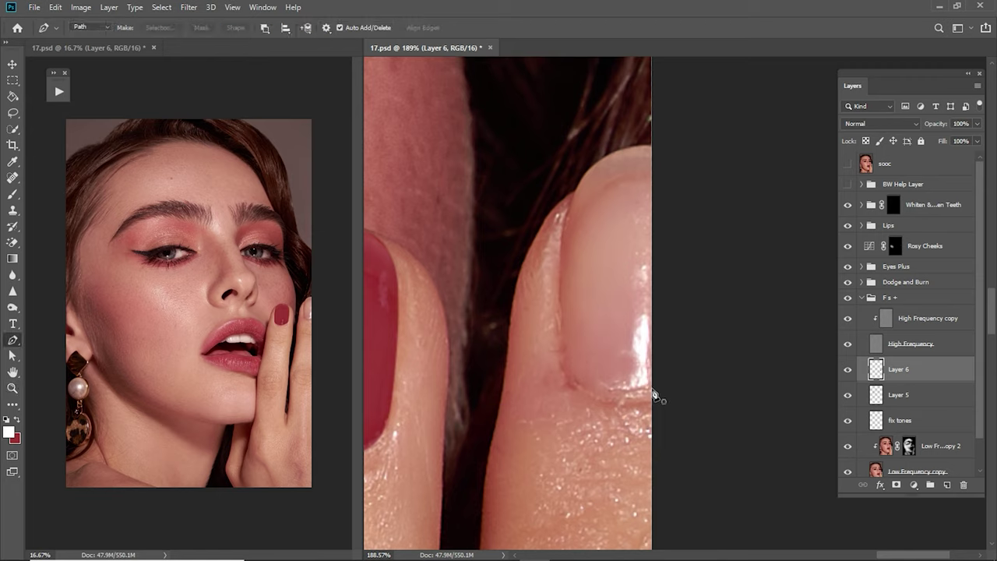
click(663, 388)
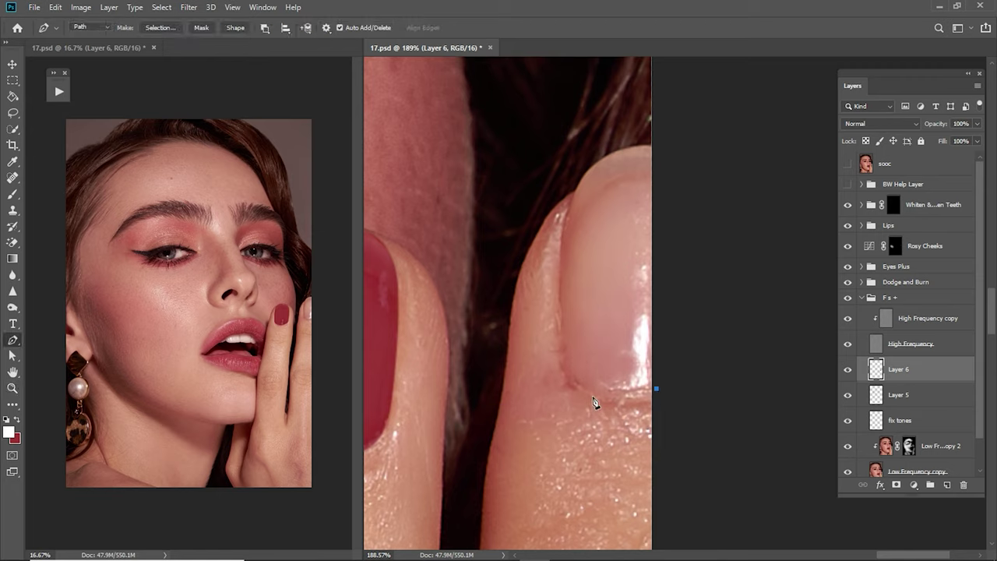
key(ctrl+z)
click(661, 394)
mouse_move(579, 386)
mouse_down()
mouse_move(561, 365)
mouse_move(571, 424)
mouse_up()
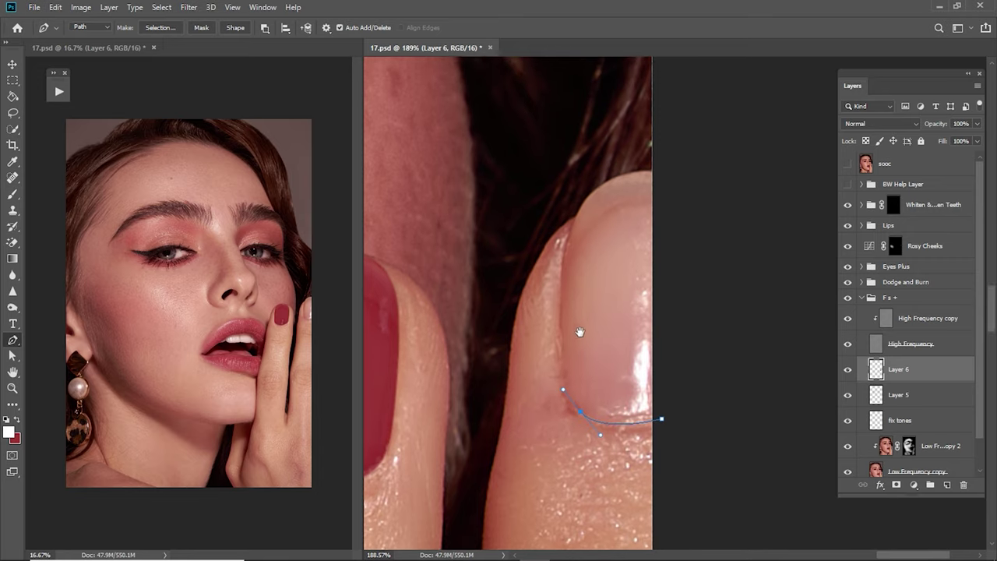
drag(567, 324, 568, 297)
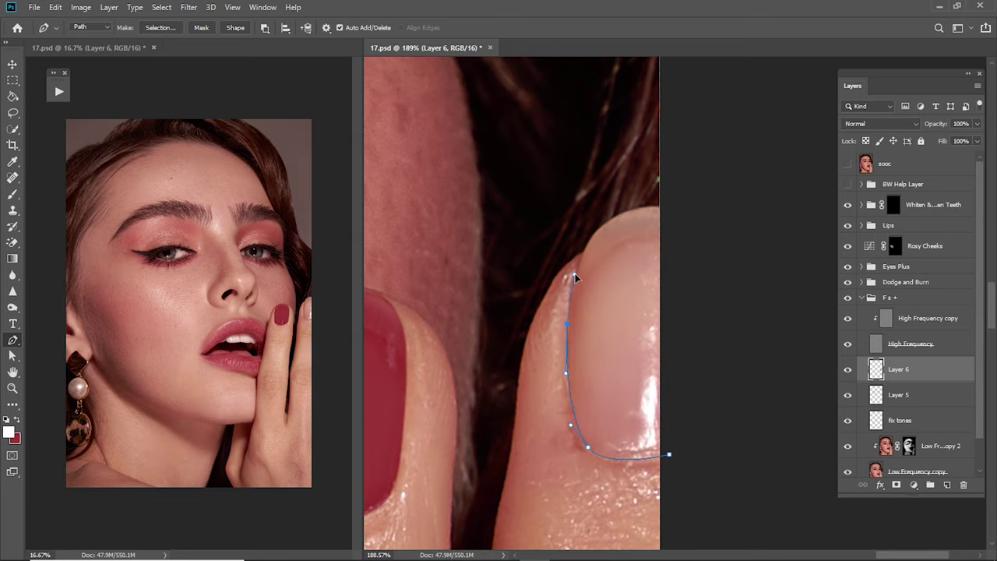
Step: Continue the second nail's path over the tip and down the right side
key(z)
drag(650, 252, 576, 255)
key(p)
drag(635, 224, 663, 203)
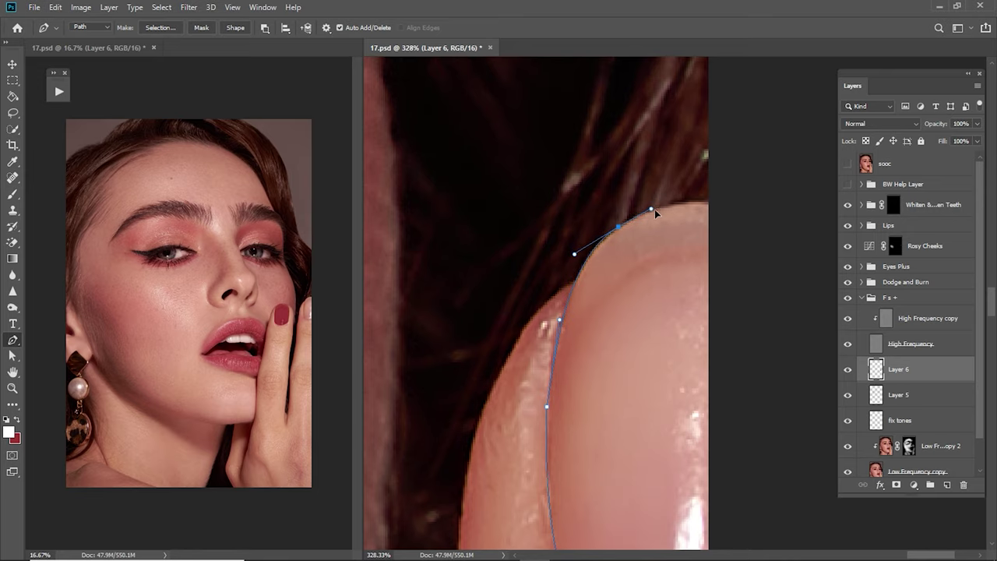
drag(718, 209, 740, 231)
click(742, 300)
Step: Turn the second nail's path into a selection and fill it with the dark red
scroll(748, 417, down, 3)
key(z)
right_click(681, 357)
click(697, 391)
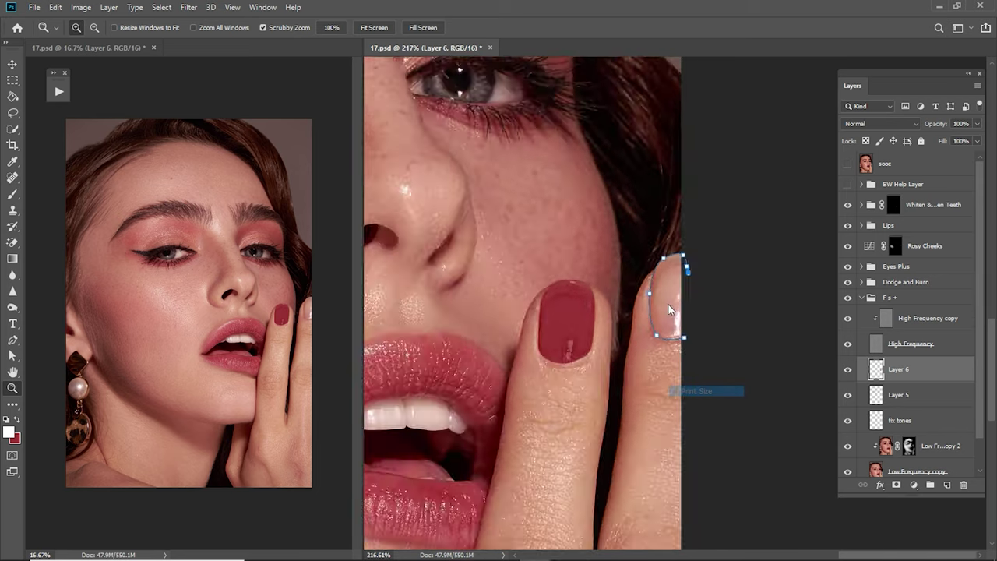
drag(685, 318, 751, 403)
key(p)
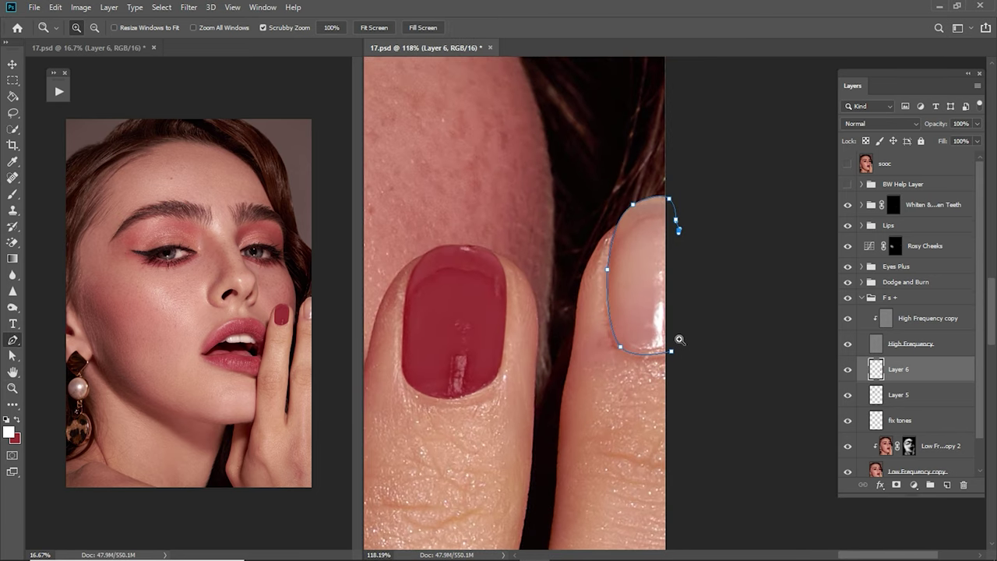
right_click(653, 296)
click(690, 63)
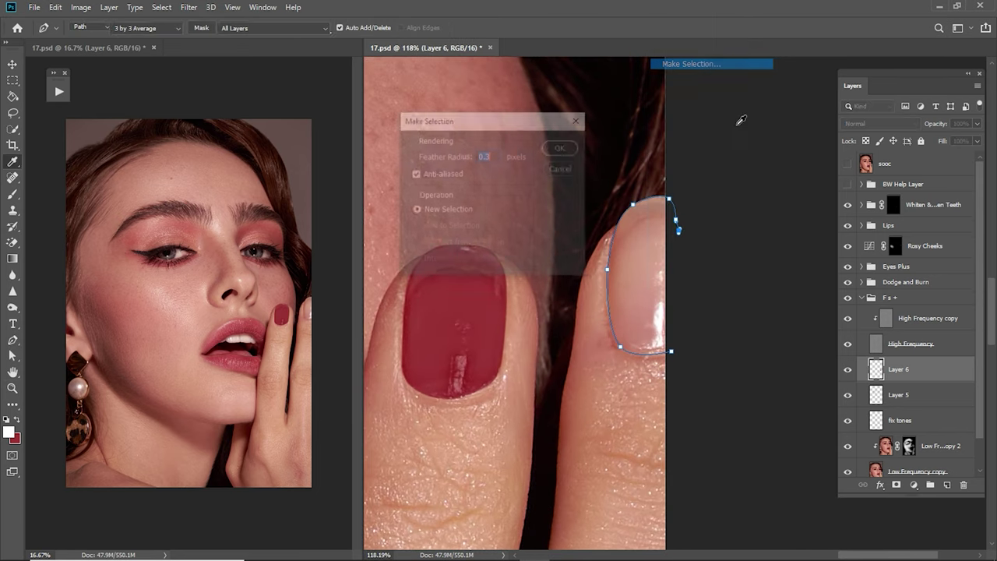
key(Return)
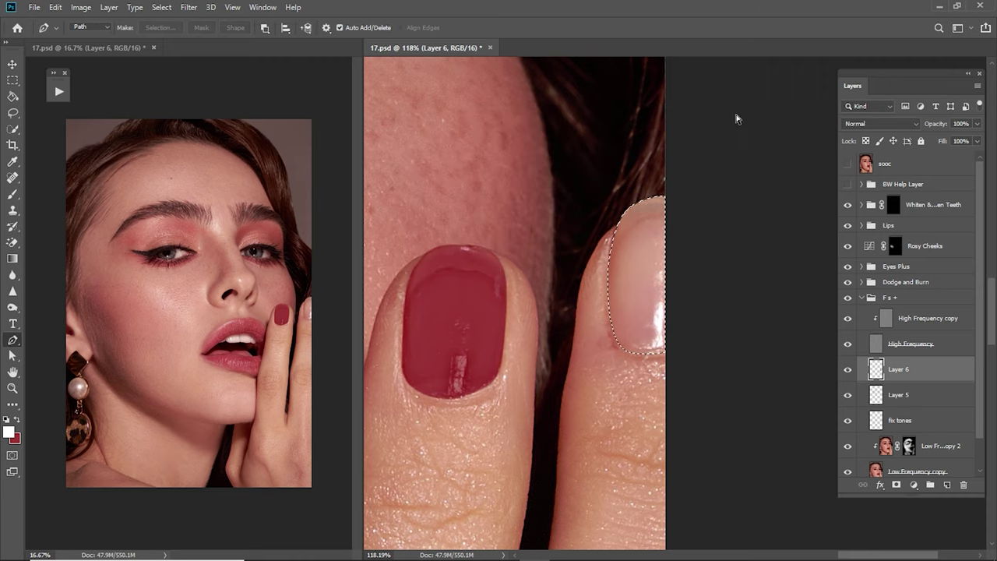
key(ctrl+BackSpace)
key(ctrl+d)
Step: Move Layer 6 above High Frequency copy and rename it 'nails'
key(z)
scroll(631, 315, down, 4)
key(p)
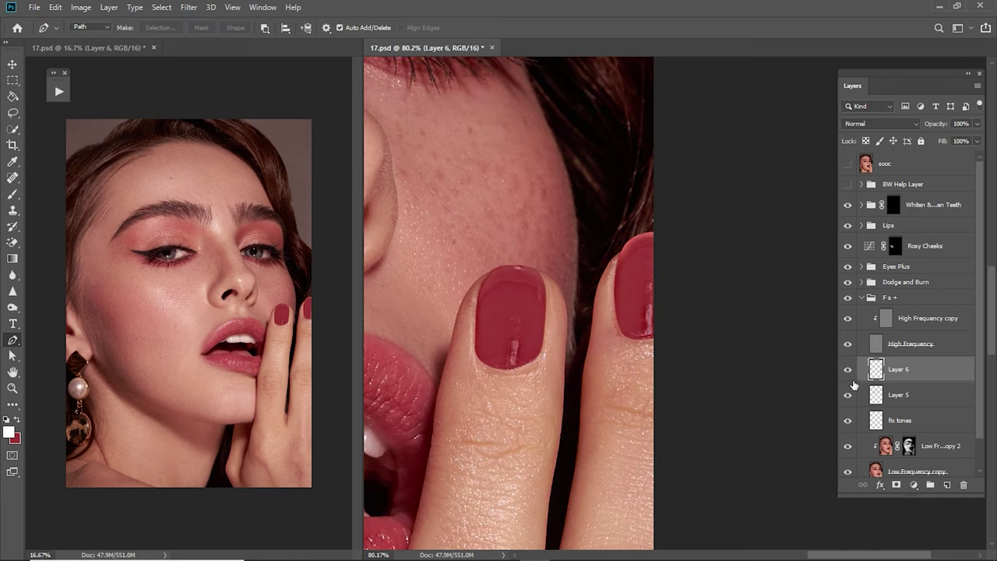
drag(919, 374, 903, 318)
double_click(900, 318)
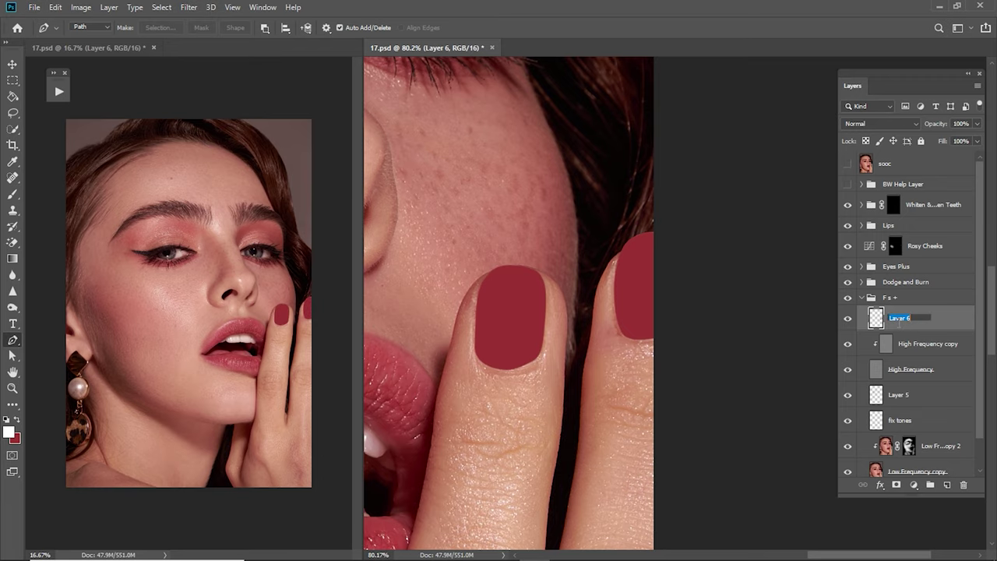
text(nails)
key(Return)
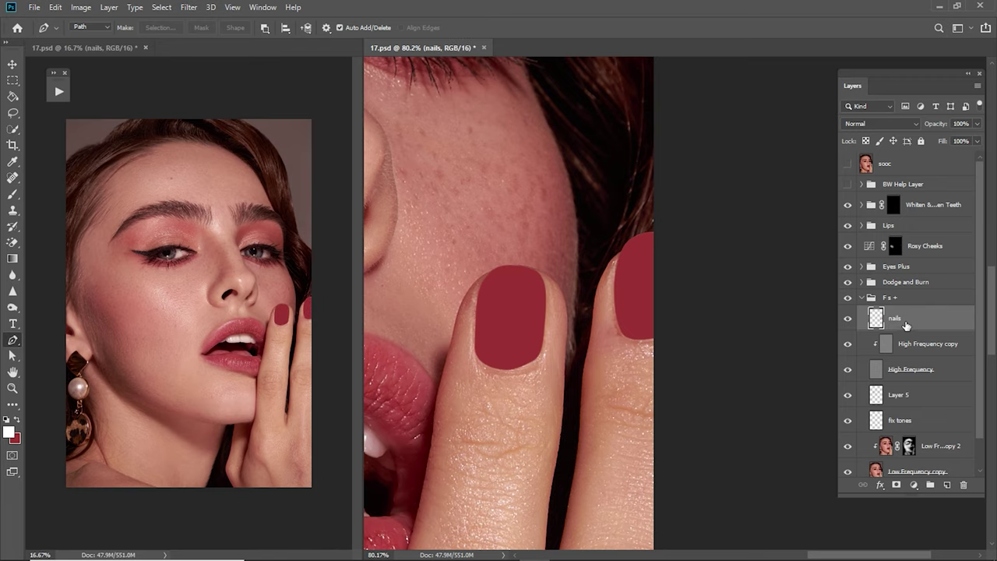
Step: Merge the two Low Frequency layers into one and compare the result
drag(861, 325, 884, 390)
scroll(883, 406, down, 1)
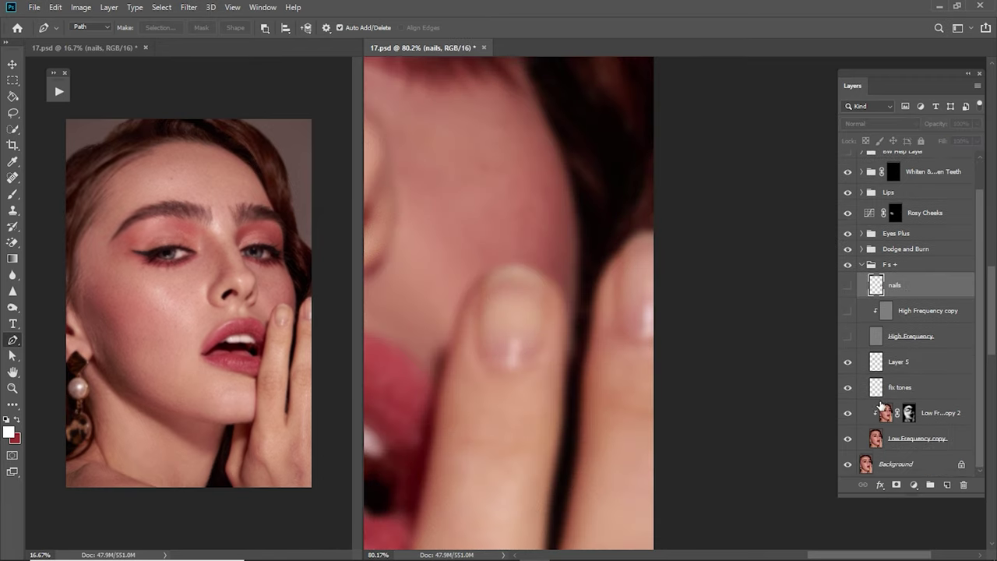
click(884, 419)
shift+click(883, 438)
key(ctrl+e)
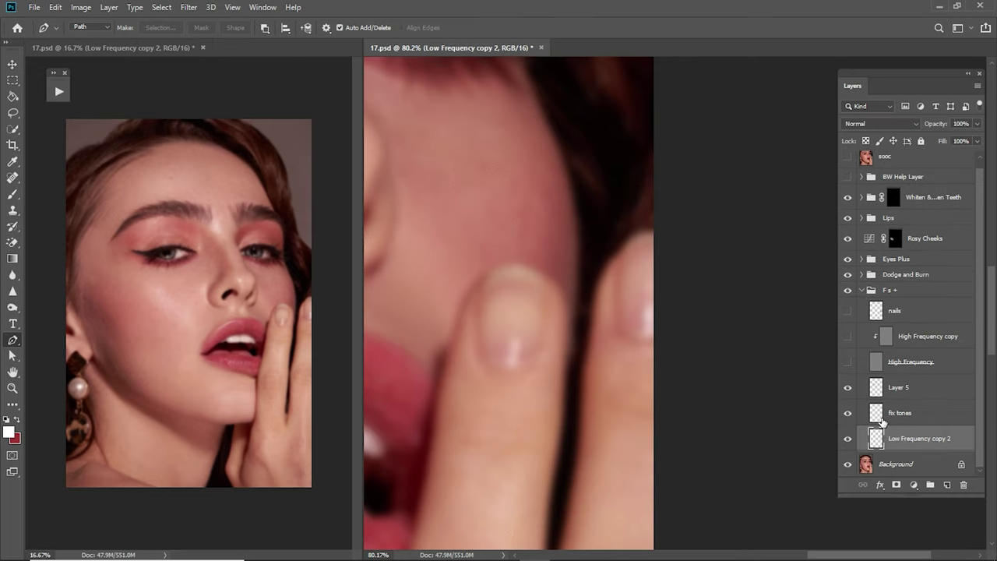
click(847, 413)
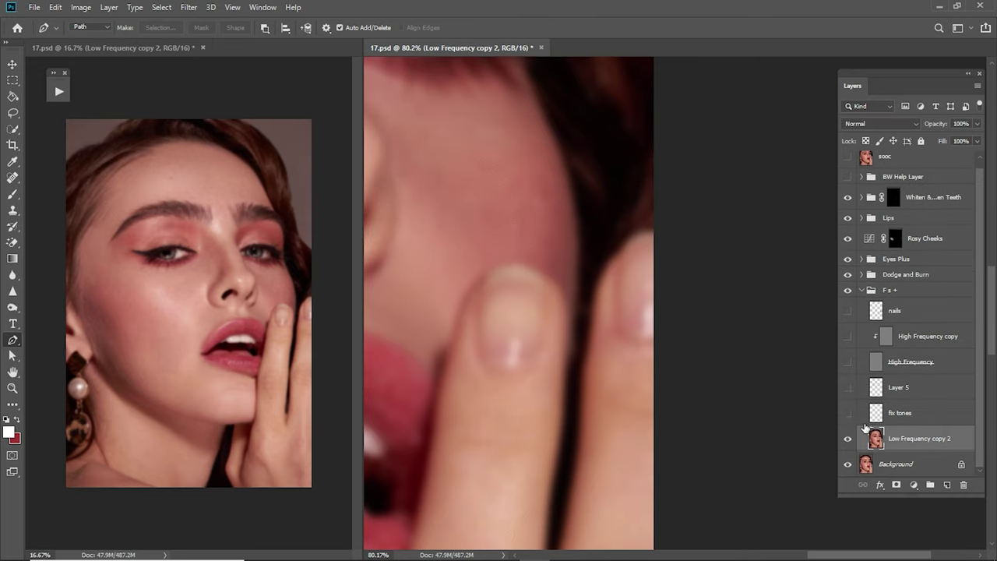
click(847, 413)
Step: Duplicate the low-frequency layer and clip the copy to the layer below
ctrl+click(875, 310)
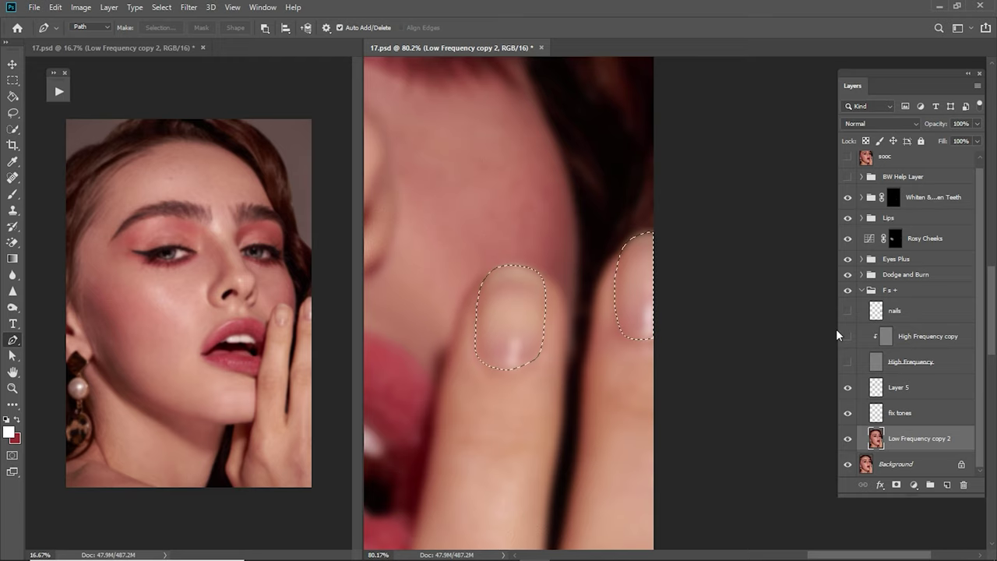
scroll(544, 335, up, 2)
drag(543, 335, 569, 373)
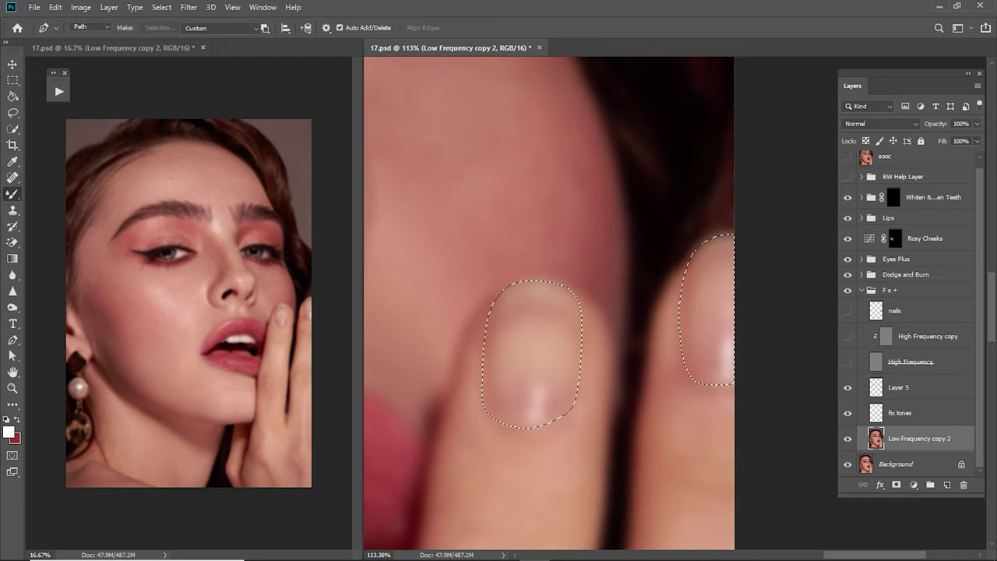
key(b)
key(ctrl+d)
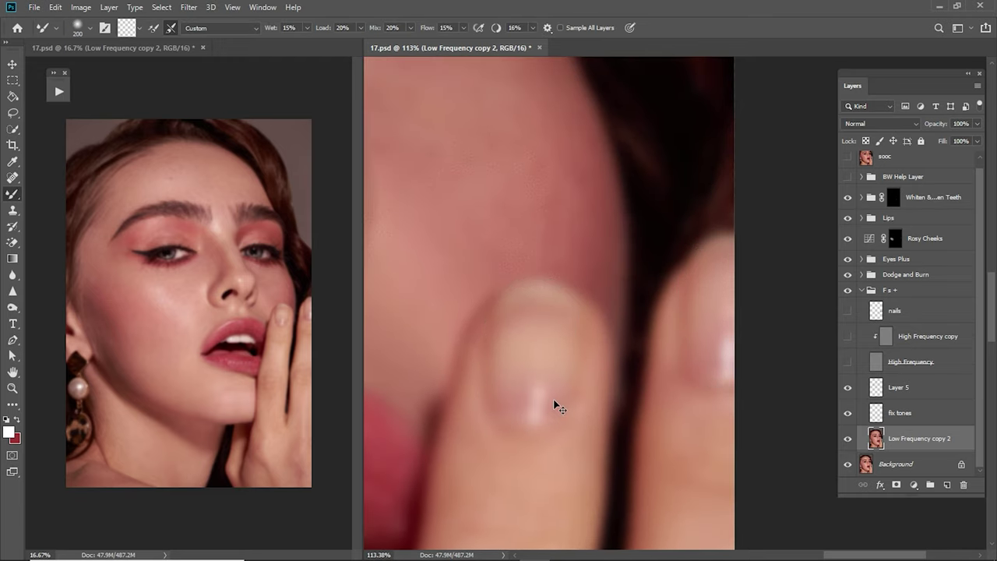
key(ctrl+j)
key(ctrl+alt+g)
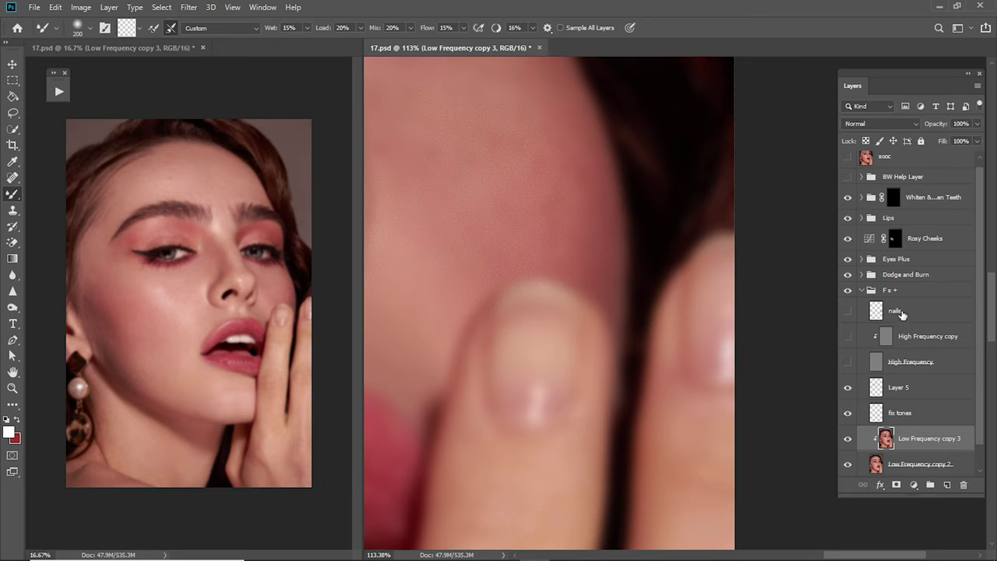
Step: Reload the nails selection and shrink the Mixer Brush to blend the nail tones
ctrl+click(878, 315)
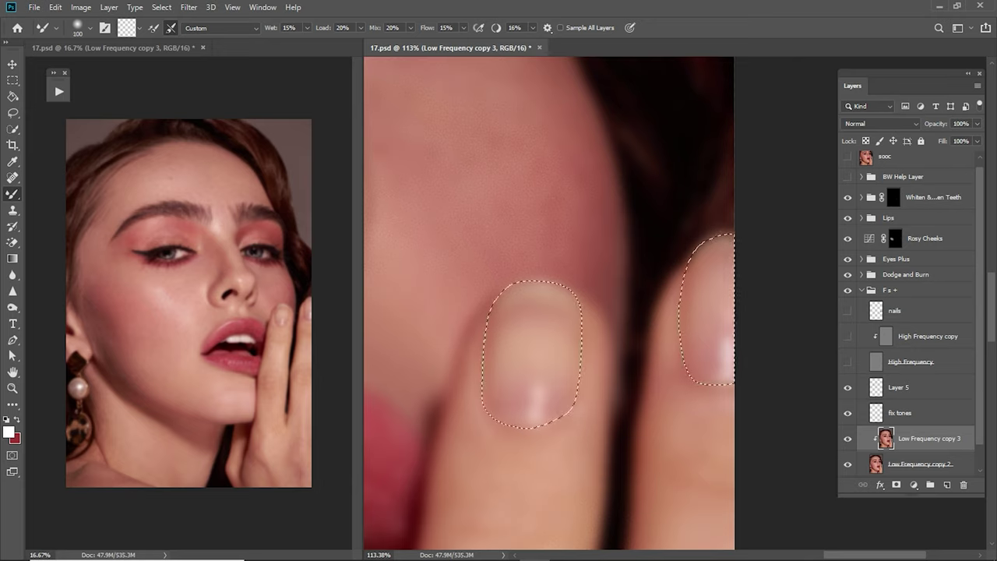
key(bracketleft)
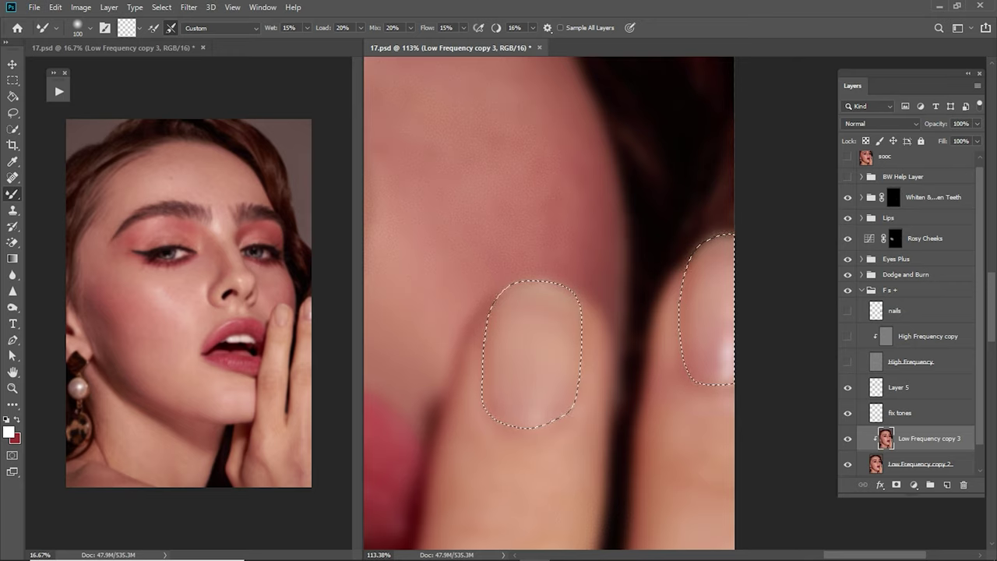
key(bracketleft)
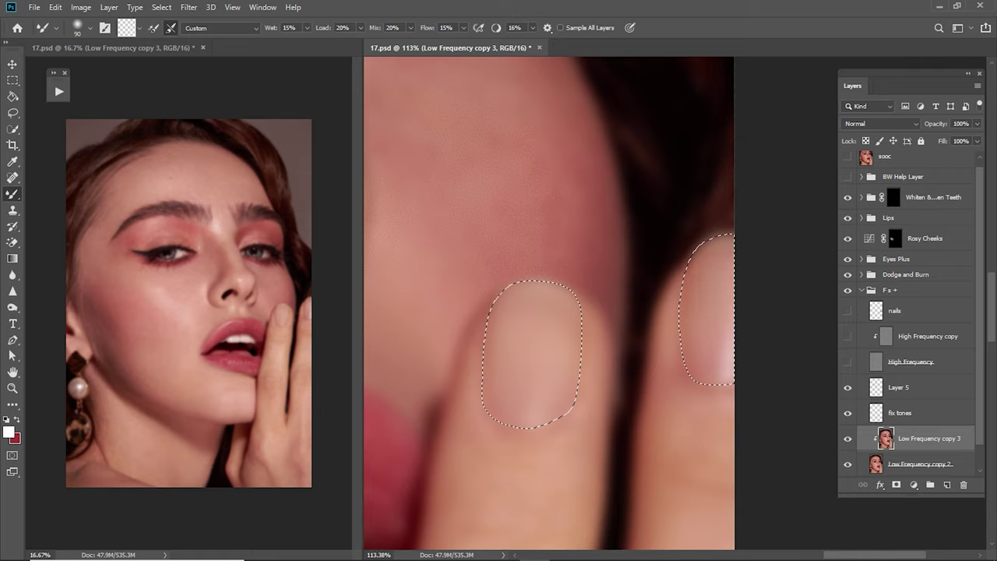
Step: Show the High Frequency layers and clone-stamp the nail surface on High Frequency copy
click(848, 361)
click(915, 341)
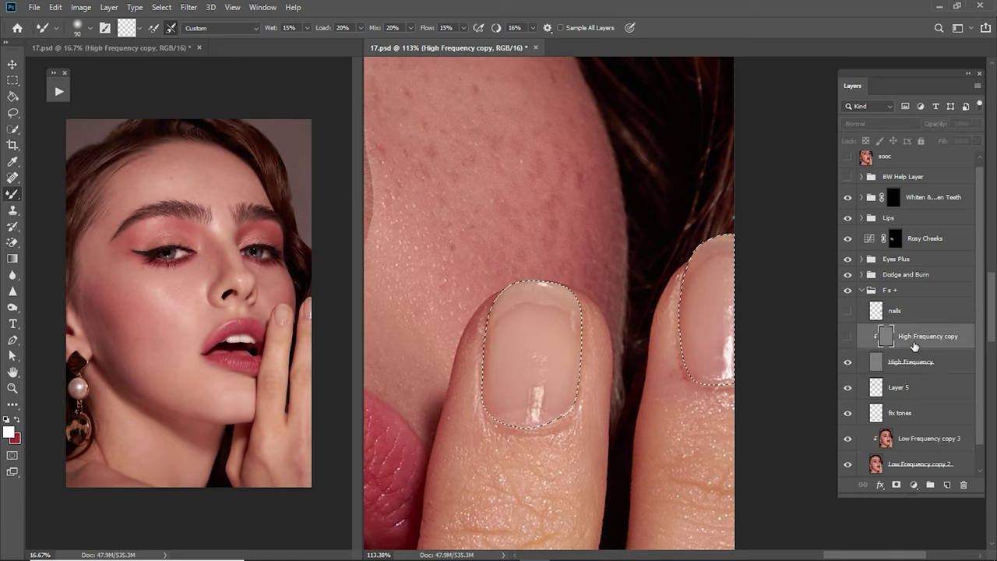
click(848, 335)
key(s)
drag(549, 335, 562, 345)
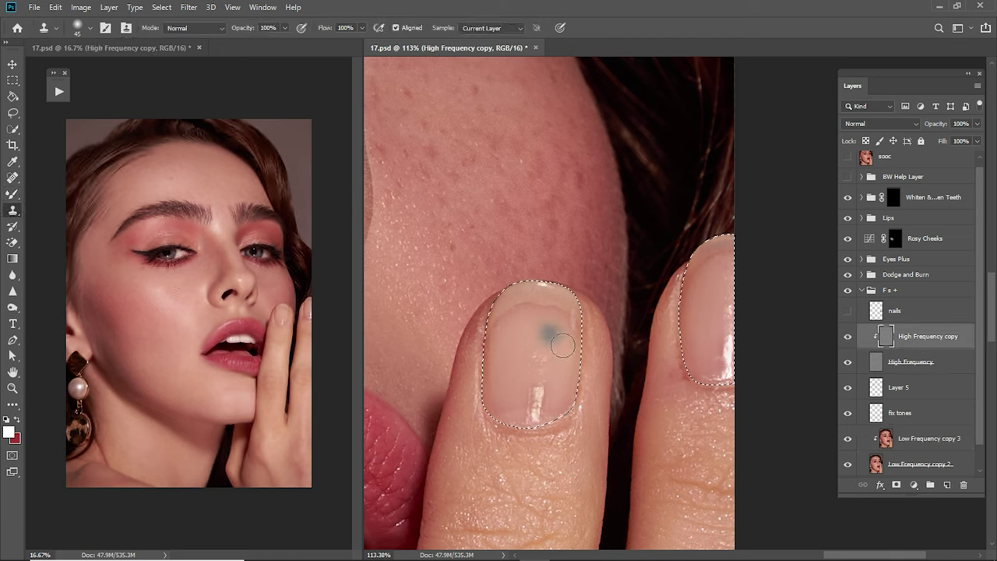
key(ctrl+z)
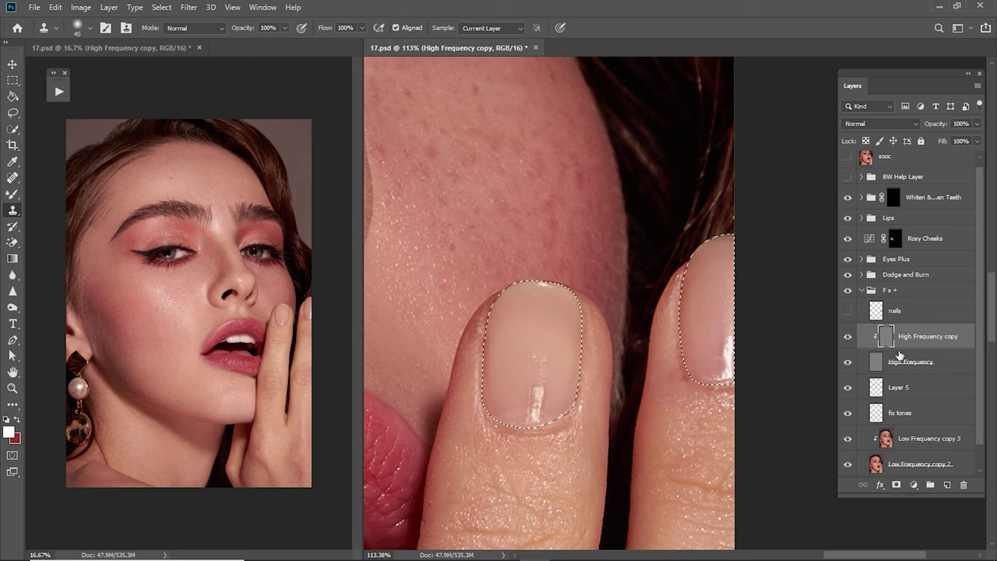
Step: Preview the red nails layer, hide it again, and select Layer 5
click(854, 316)
click(854, 316)
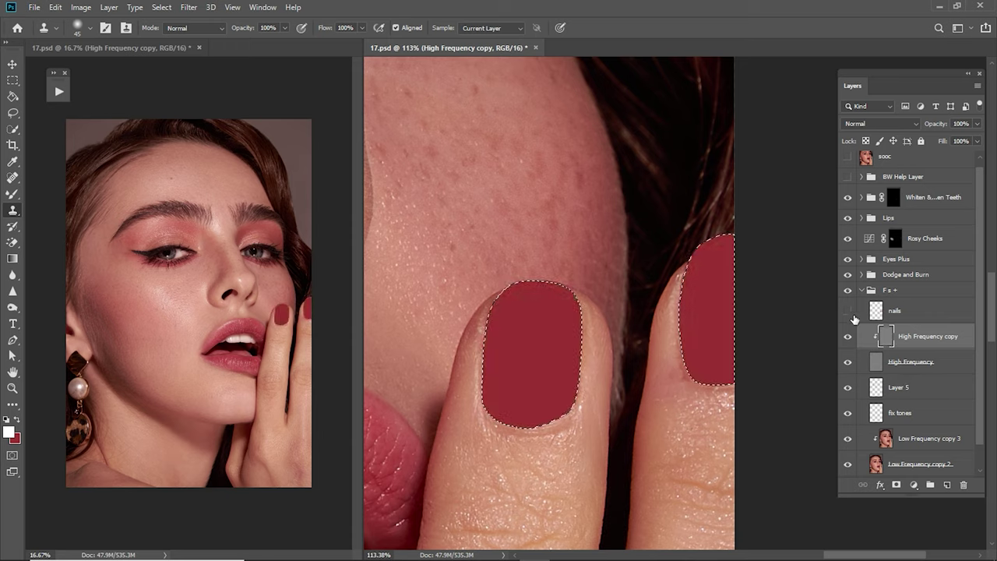
click(899, 393)
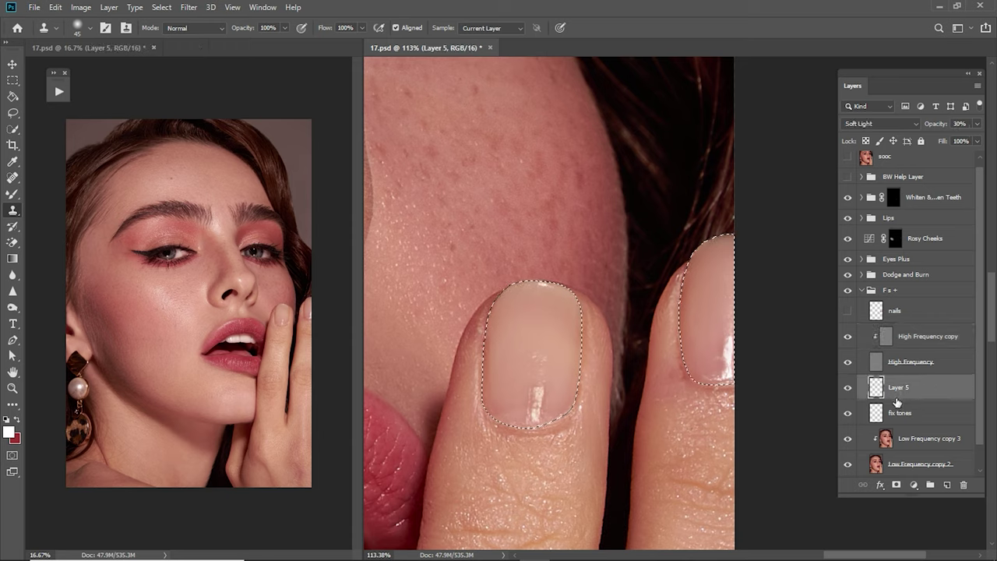
Step: Add a new layer and brush a pink tint over the left fingernail
click(948, 485)
key(x)
key(b)
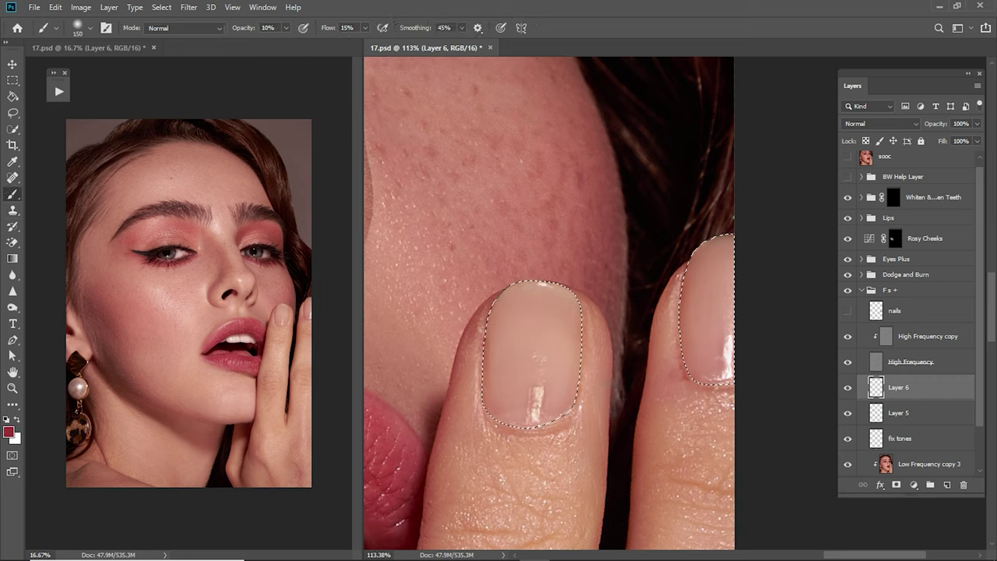
drag(512, 348, 513, 397)
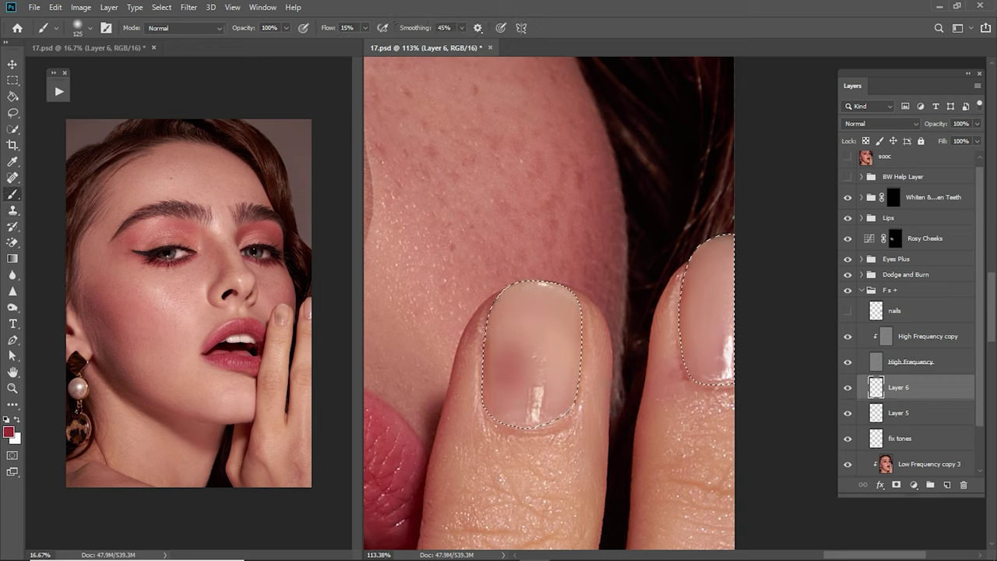
drag(553, 339, 553, 403)
mouse_move(545, 364)
mouse_down()
mouse_move(522, 302)
mouse_move(537, 421)
mouse_move(554, 307)
mouse_up()
Step: Tint the right fingernail pink with a smaller brush, then fill both nails with red
key(bracketleft)
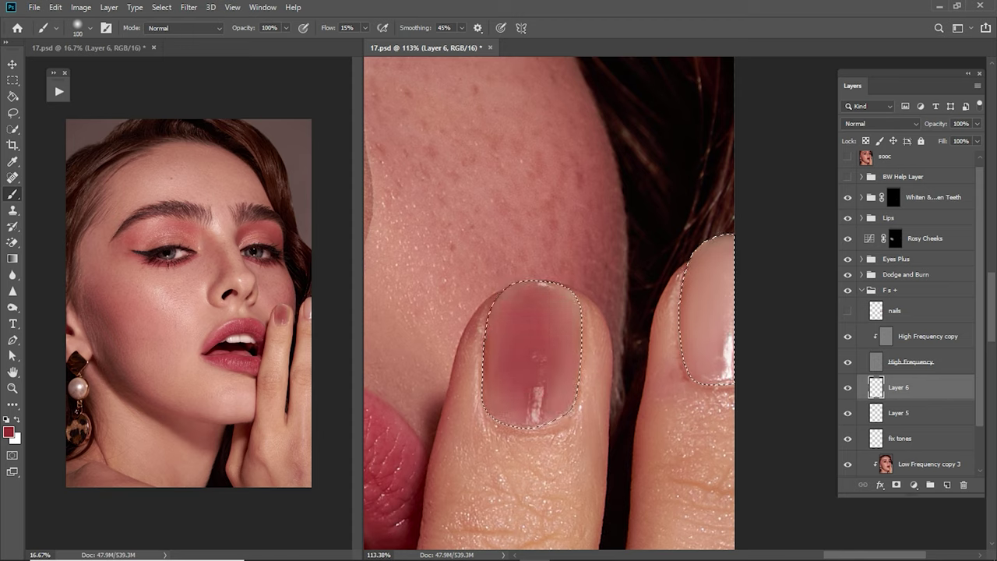
drag(541, 374, 543, 409)
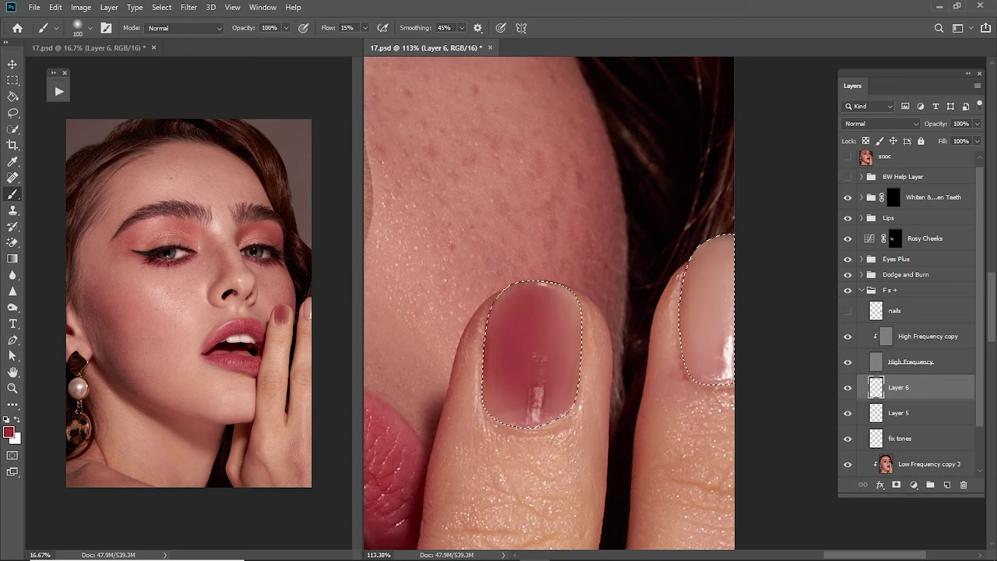
drag(712, 273, 710, 337)
drag(711, 296, 707, 347)
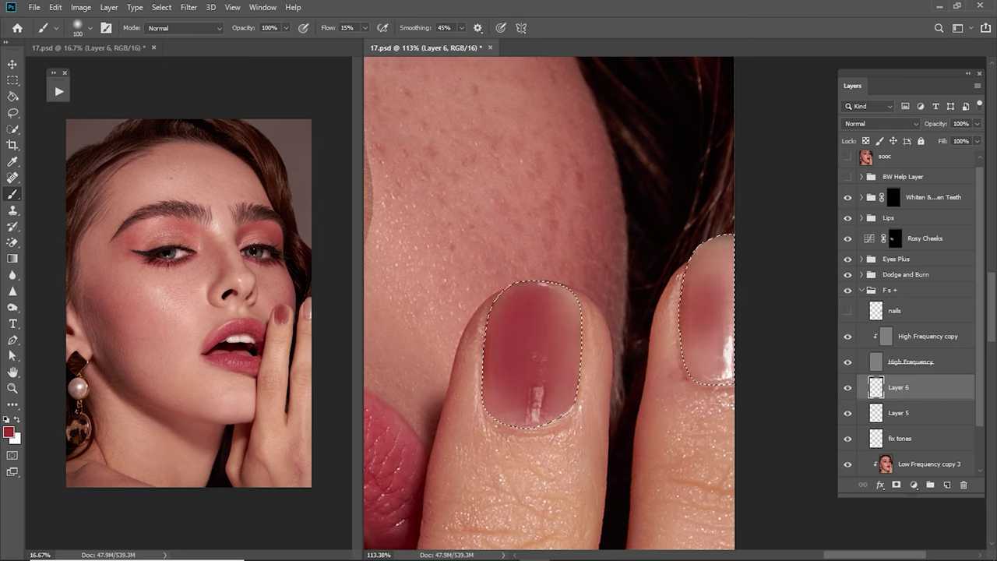
key(x)
key(ctrl+BackSpace)
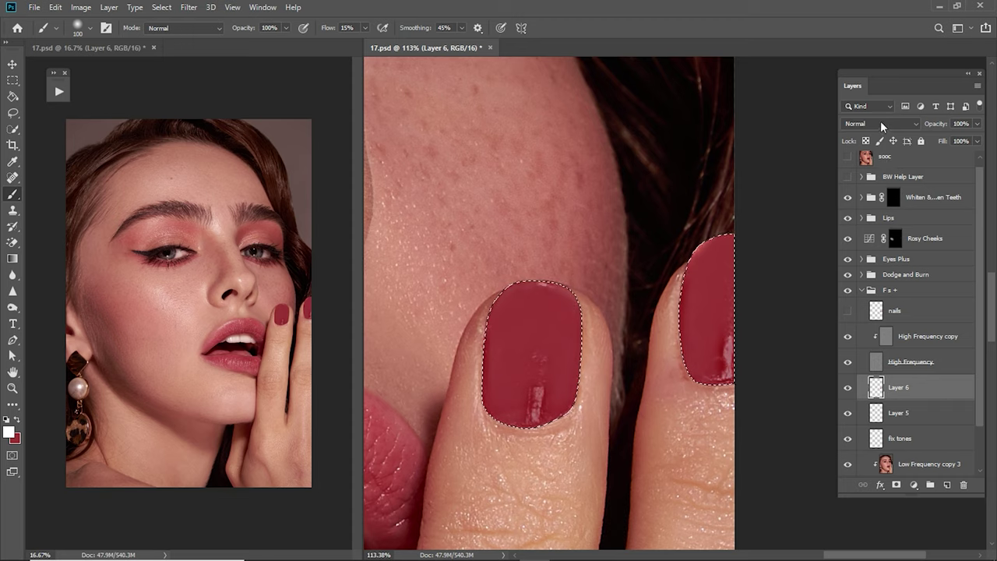
Step: Deselect and set Layer 6 to the Color blend mode
key(ctrl+d)
click(881, 123)
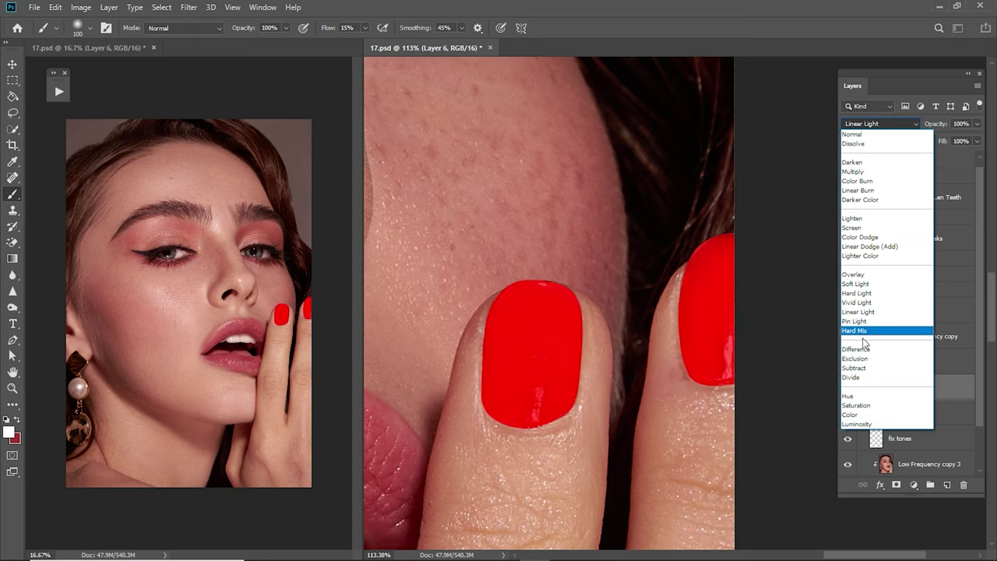
click(851, 415)
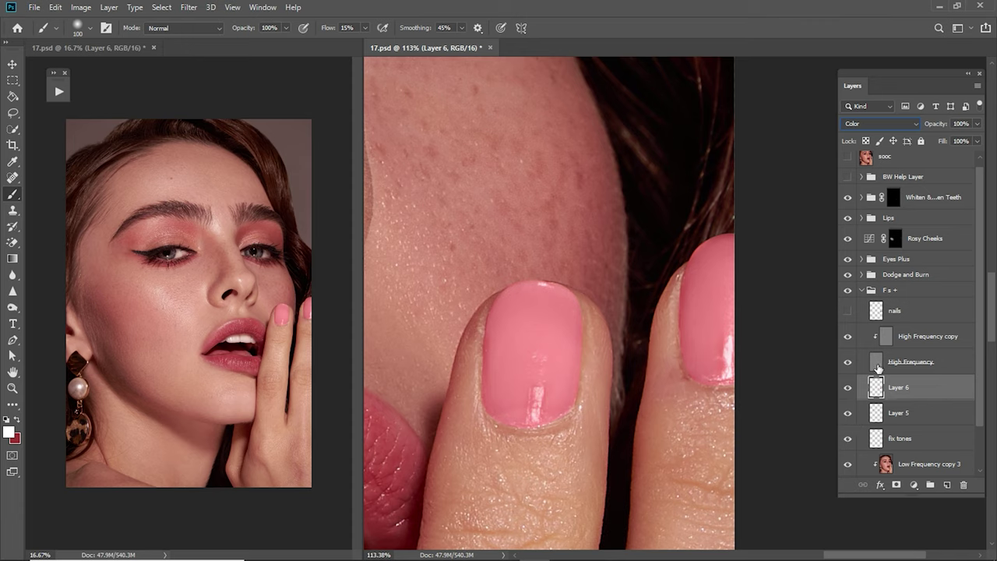
Step: Duplicate the nail layer as a Hard Light copy at 40% opacity
key(ctrl+j)
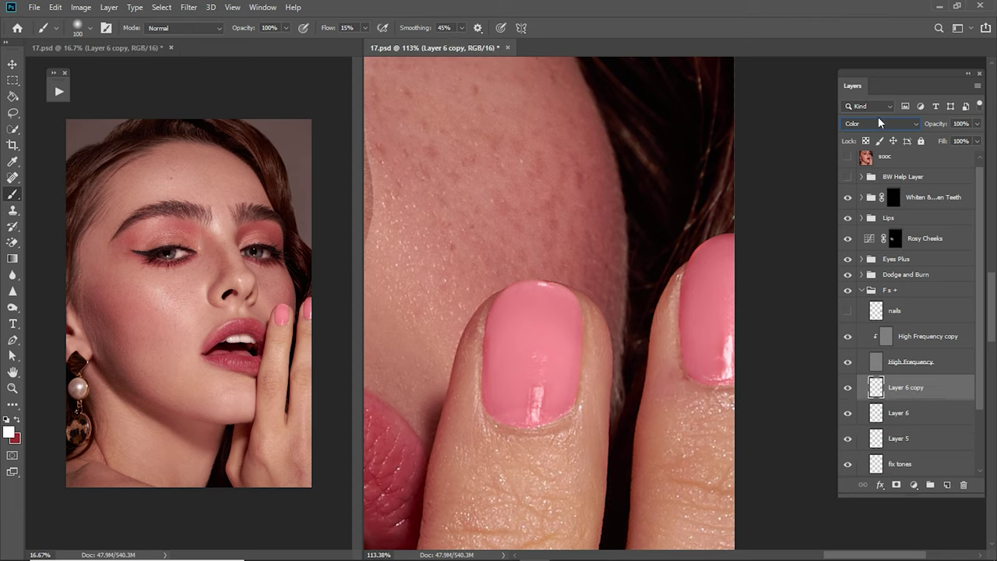
click(879, 121)
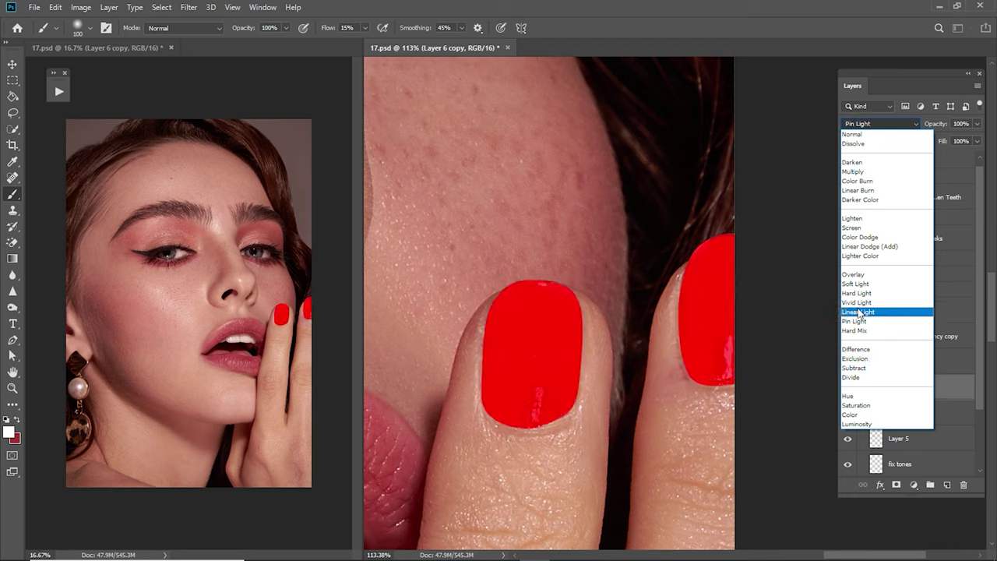
click(857, 293)
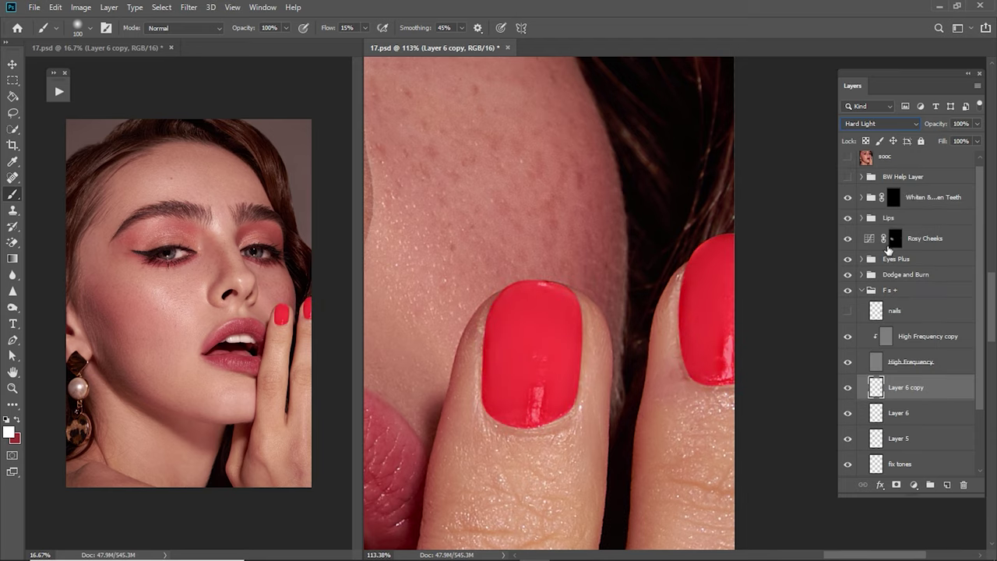
text(40)
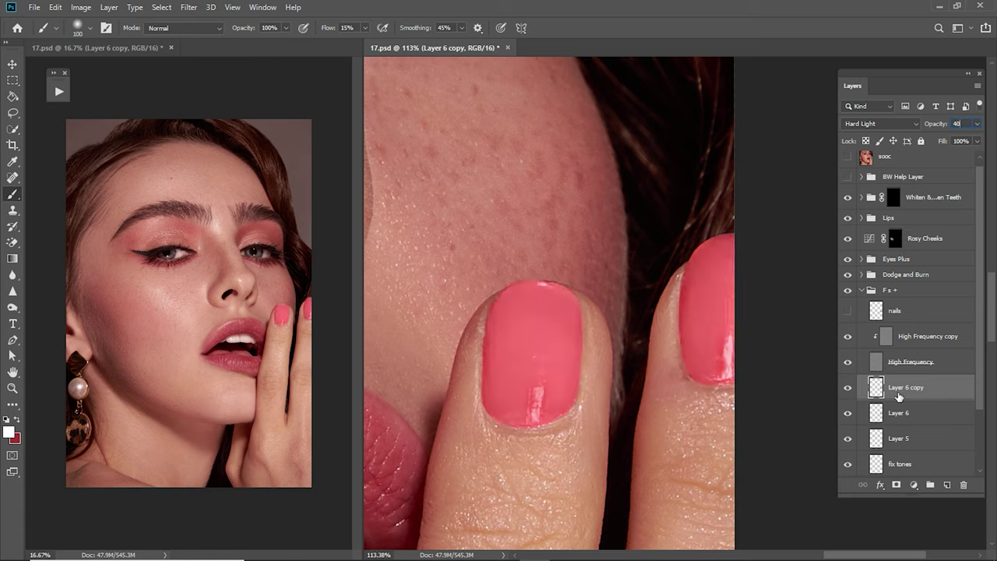
Step: Duplicate again as a Vivid Light copy at 20% opacity
key(ctrl+j)
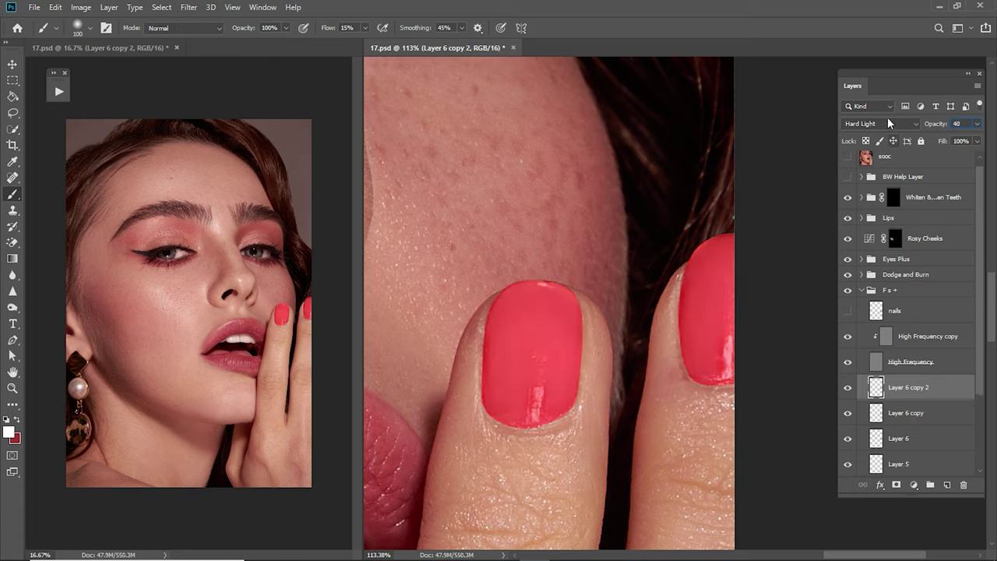
click(887, 122)
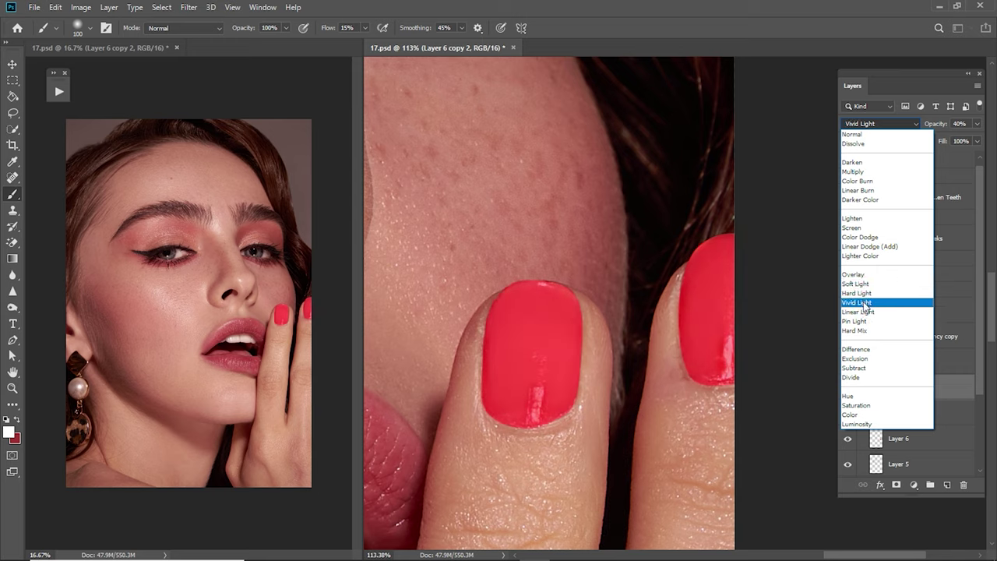
click(876, 301)
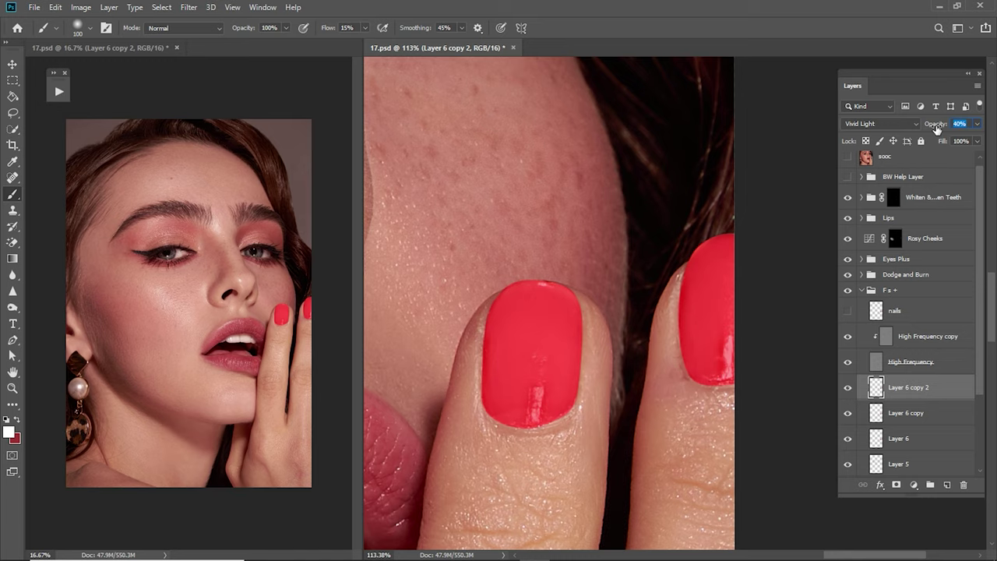
text(20)
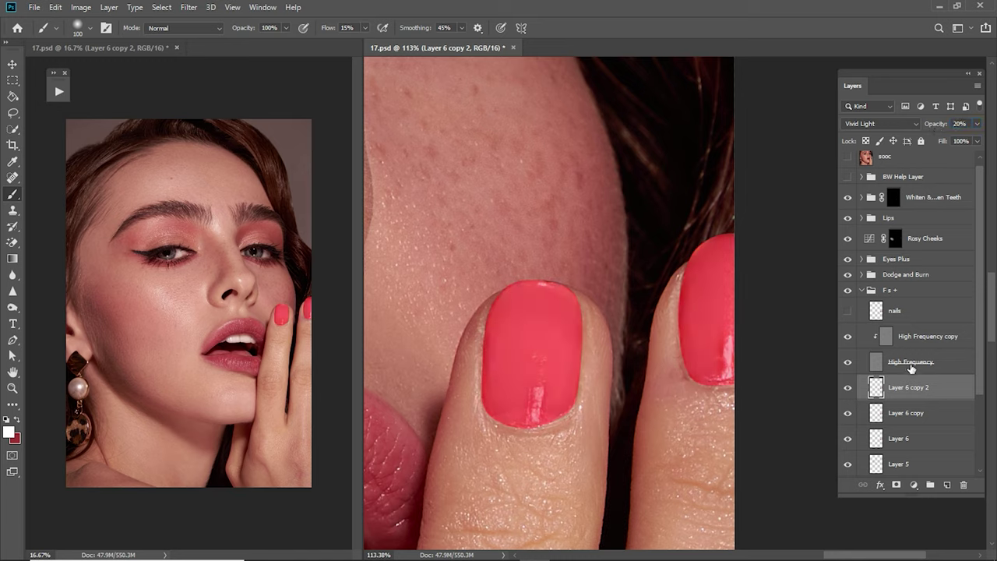
scroll(919, 451, down, 2)
scroll(915, 413, down, 1)
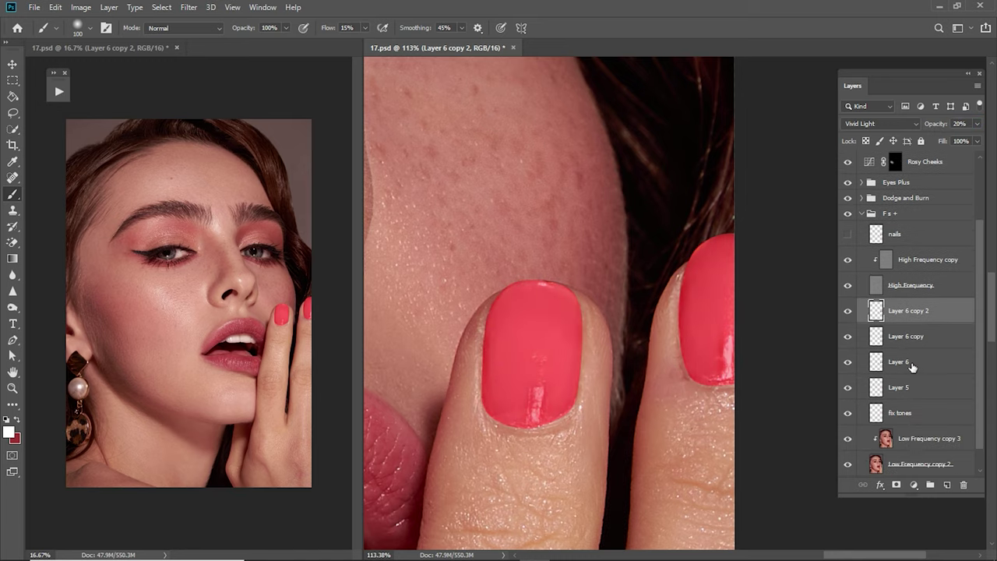
Step: Group the three nail colour layers into Group 1 and toggle it to compare
shift+click(913, 367)
key(ctrl+g)
click(849, 343)
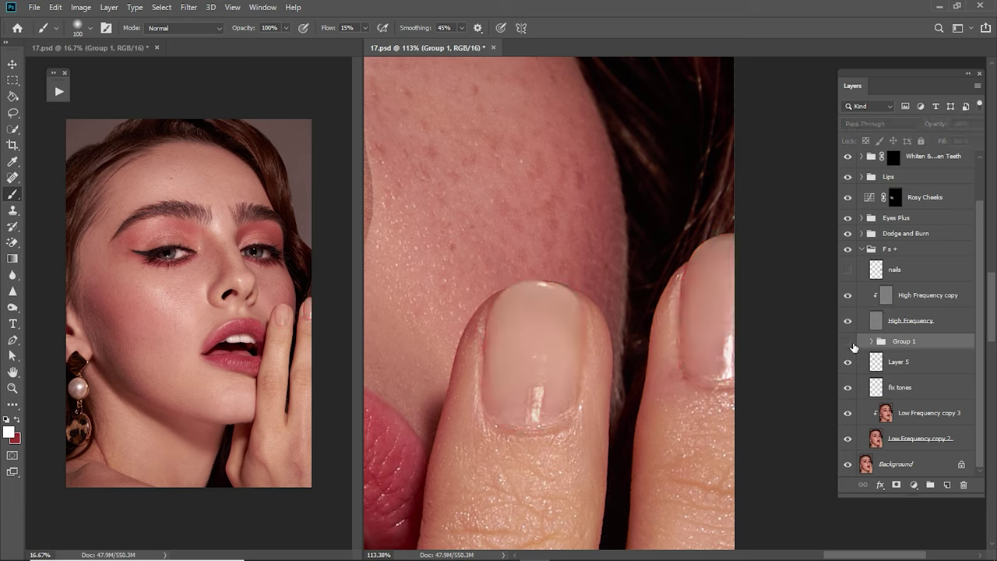
click(849, 343)
click(849, 342)
Step: Clone-stamp the left nail's texture smooth on High Frequency copy, then deselect
click(905, 295)
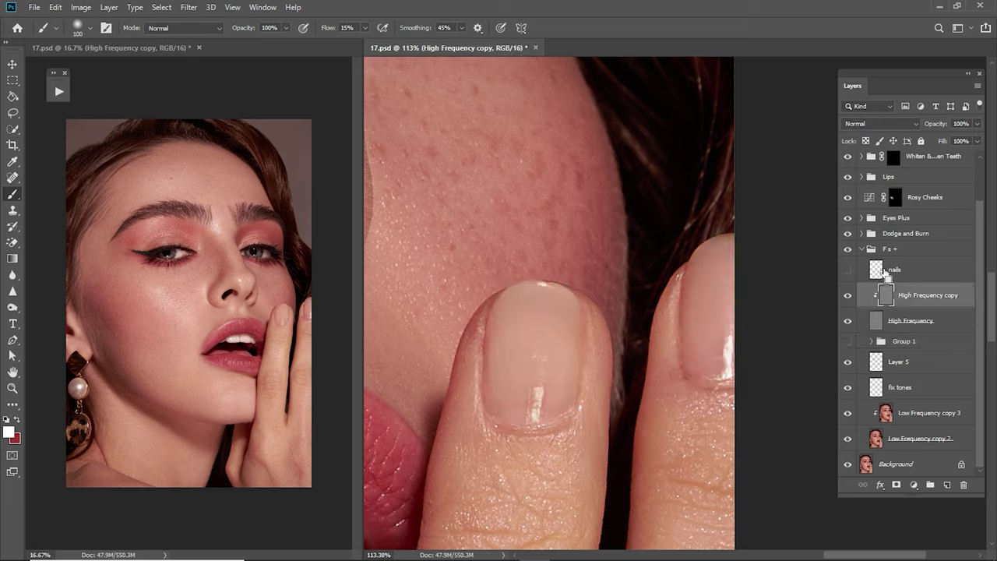
ctrl+click(876, 270)
key(s)
alt+click(552, 313)
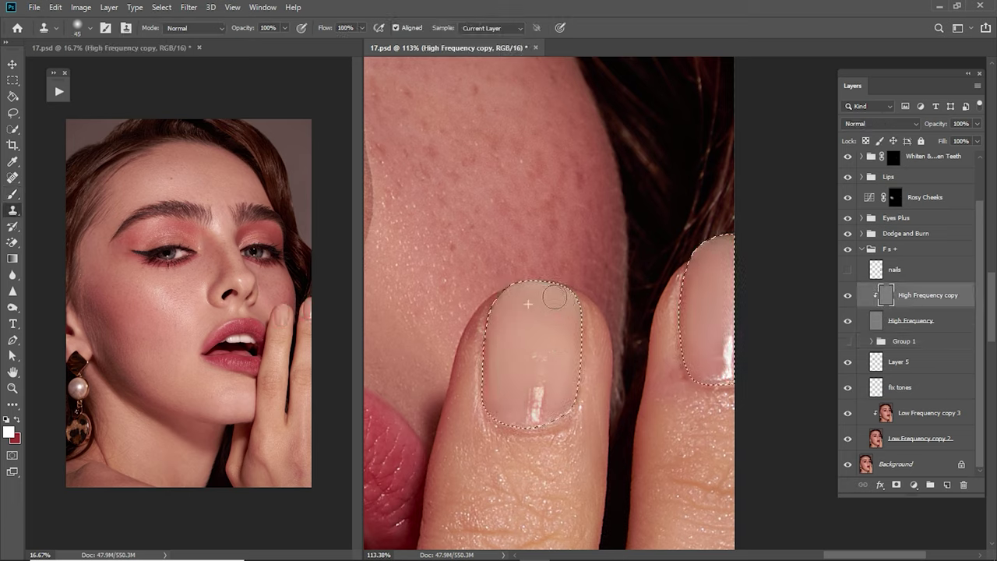
drag(537, 304, 545, 296)
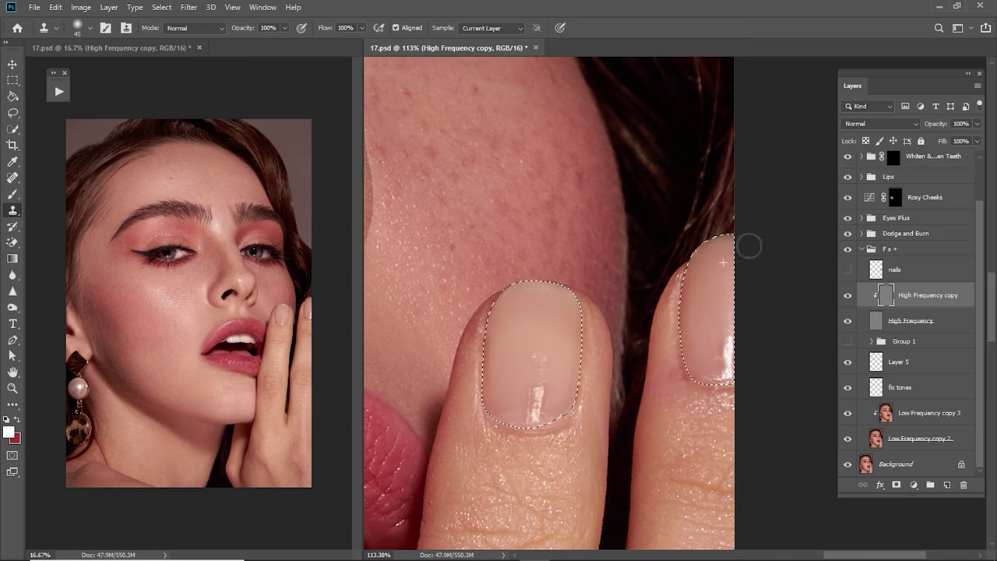
key(ctrl+d)
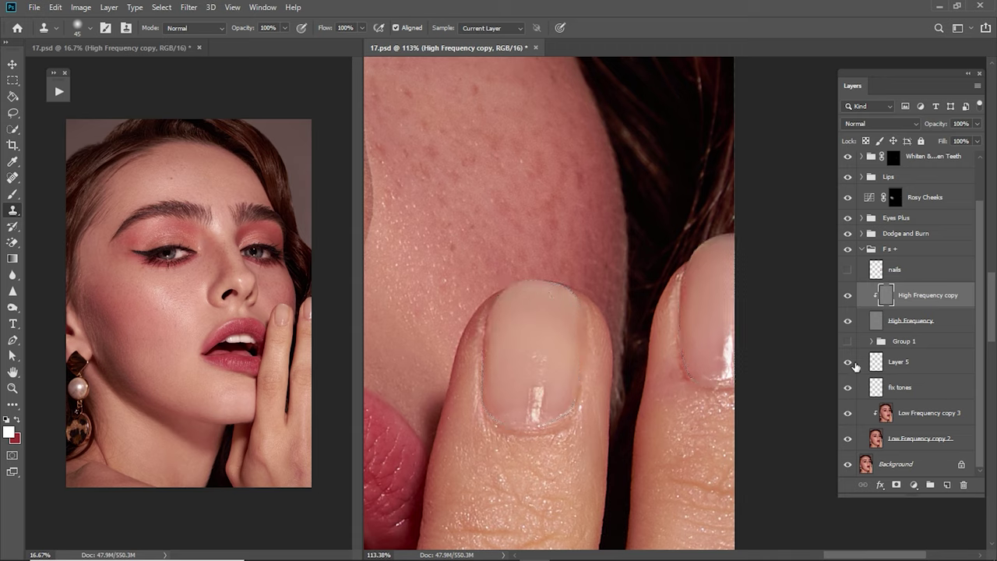
Step: Show the coral nail colour group and add a new Layer 7 above it
click(848, 341)
click(895, 341)
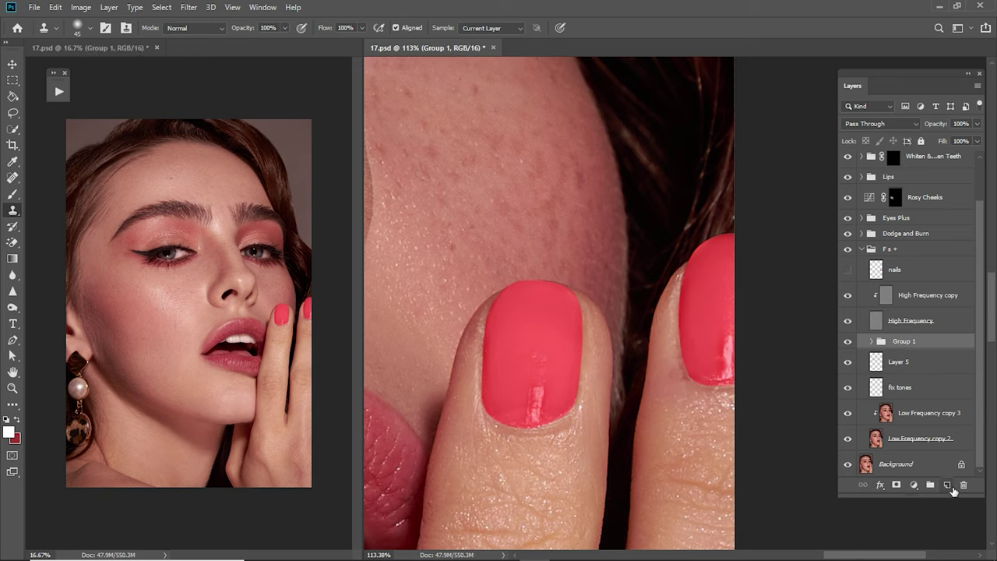
click(947, 485)
key(b)
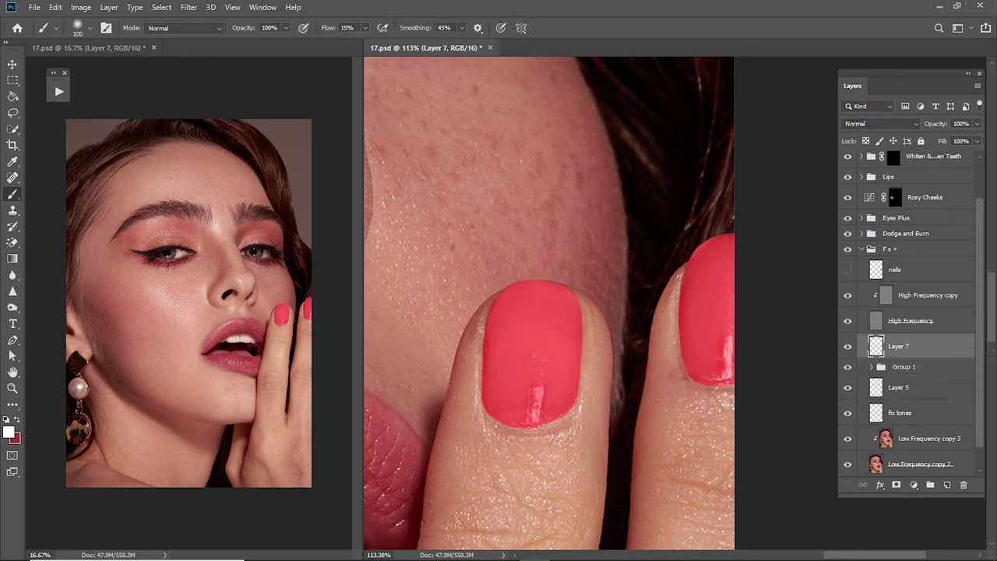
Step: Paint a soft white gloss streak down the left nail inside the nail selection
ctrl+click(875, 269)
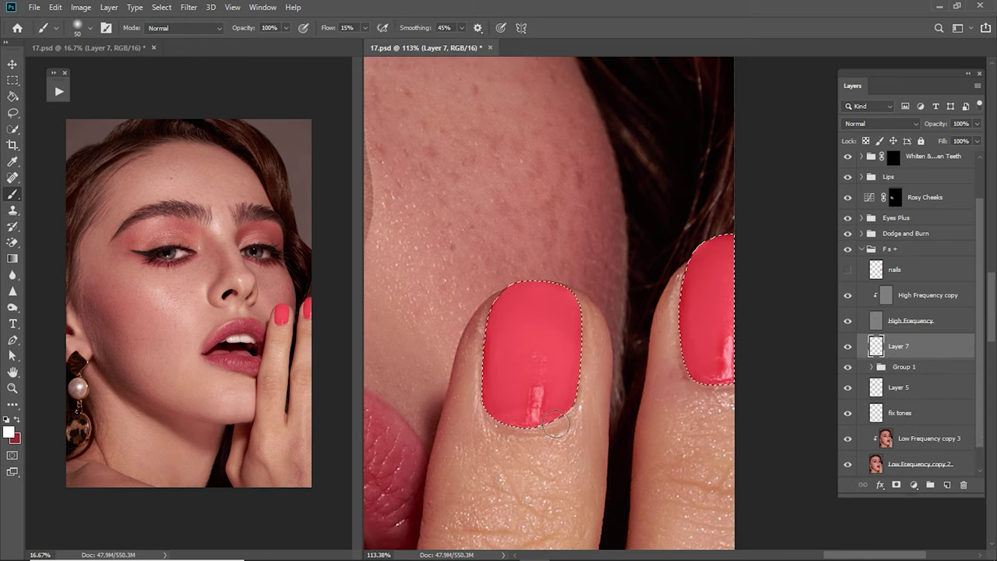
key(bracketleft)
key(bracketleft)
mouse_move(548, 398)
mouse_down()
mouse_move(539, 413)
mouse_move(536, 376)
mouse_up()
drag(543, 301, 541, 421)
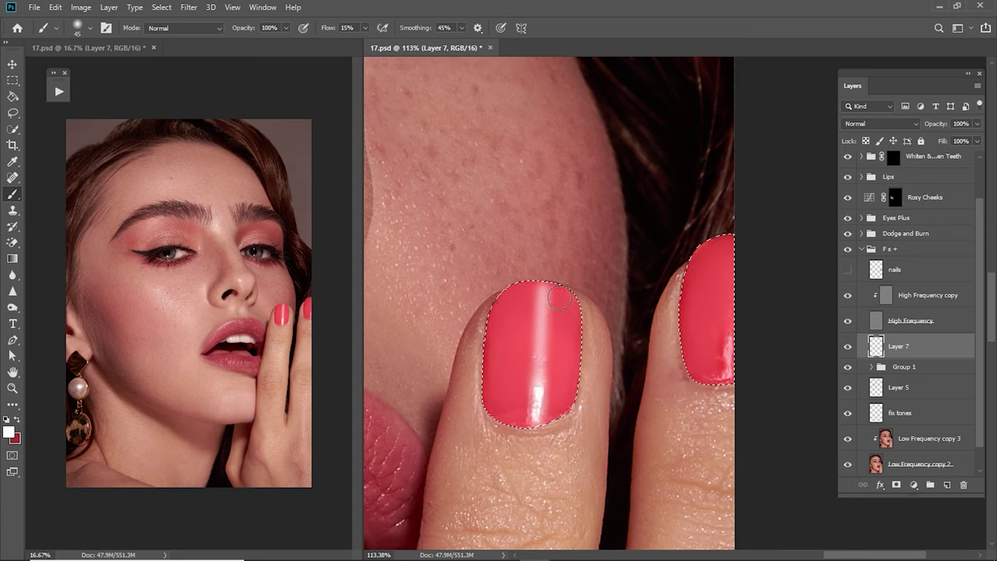
key(bracketright)
key(bracketright)
key(bracketright)
drag(544, 301, 541, 420)
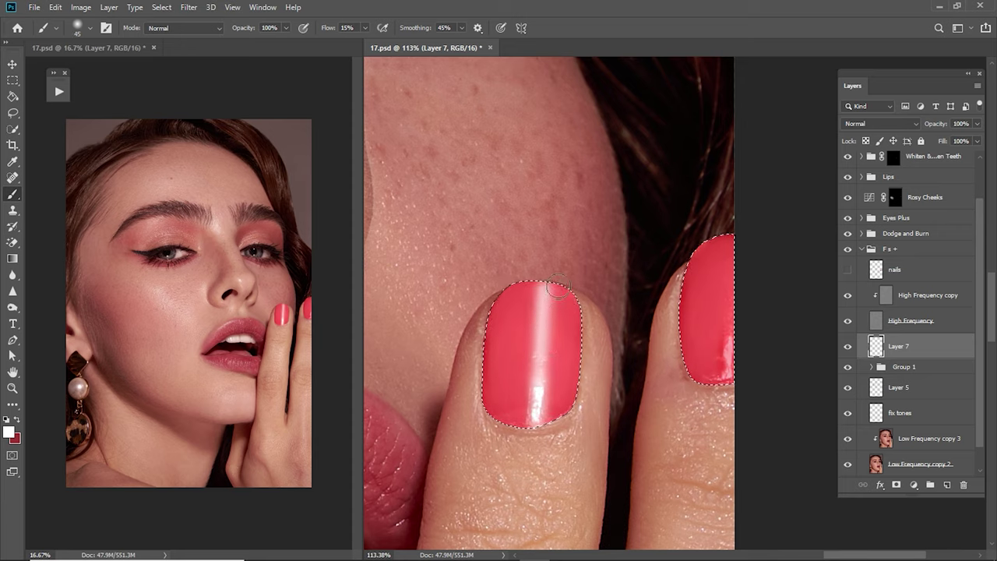
drag(544, 304, 543, 421)
Step: Hide Layer 7 and clone over the nail's lower shine spot on High Frequency copy
click(895, 306)
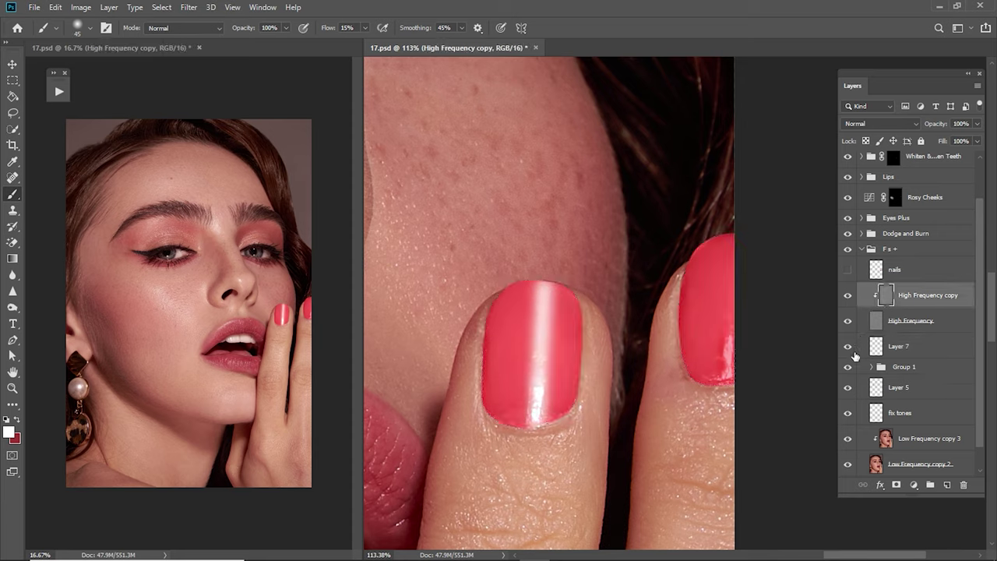
click(848, 346)
ctrl+click(876, 269)
key(s)
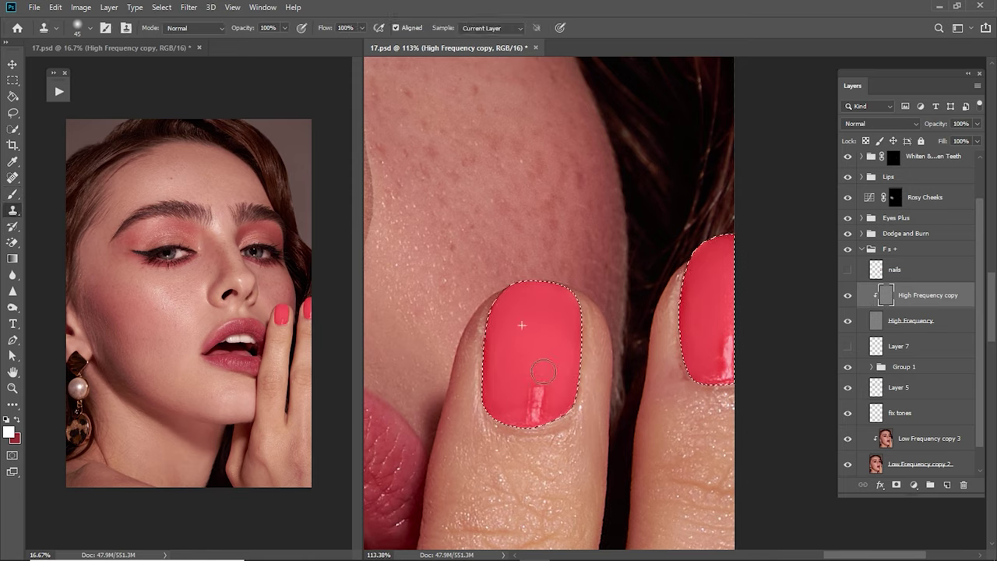
drag(546, 405, 537, 387)
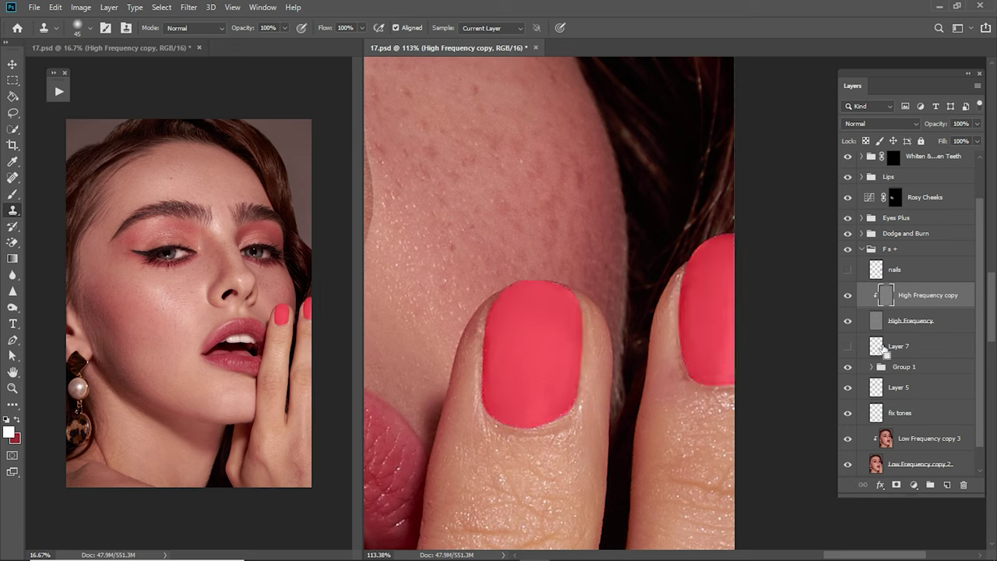
Step: Show and select the gloss streak Layer 7 again, and clear the nail selection
click(884, 349)
click(848, 346)
key(b)
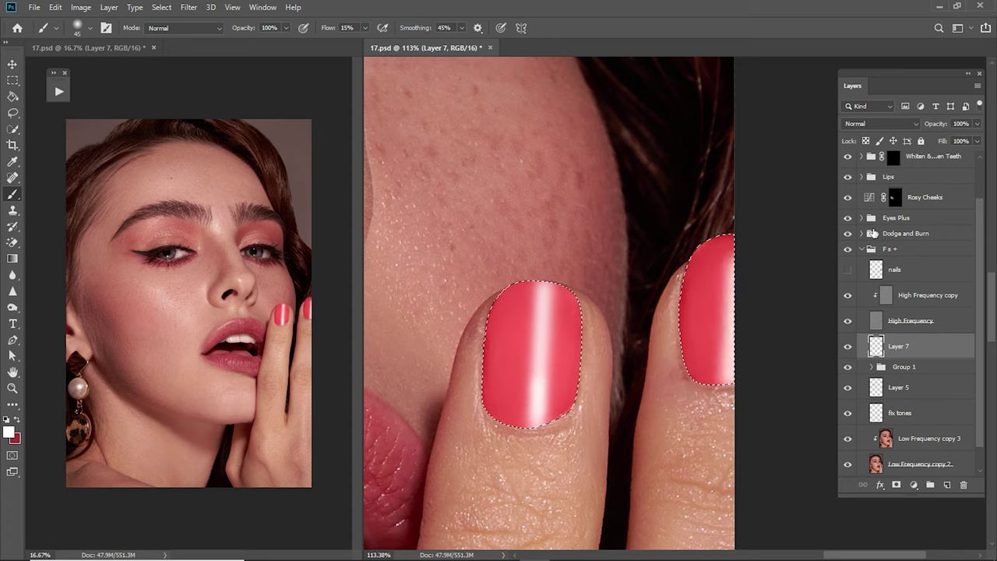
key(ctrl+d)
Step: Set the gloss streak layer to Soft Light blending and compare it on and off
click(882, 123)
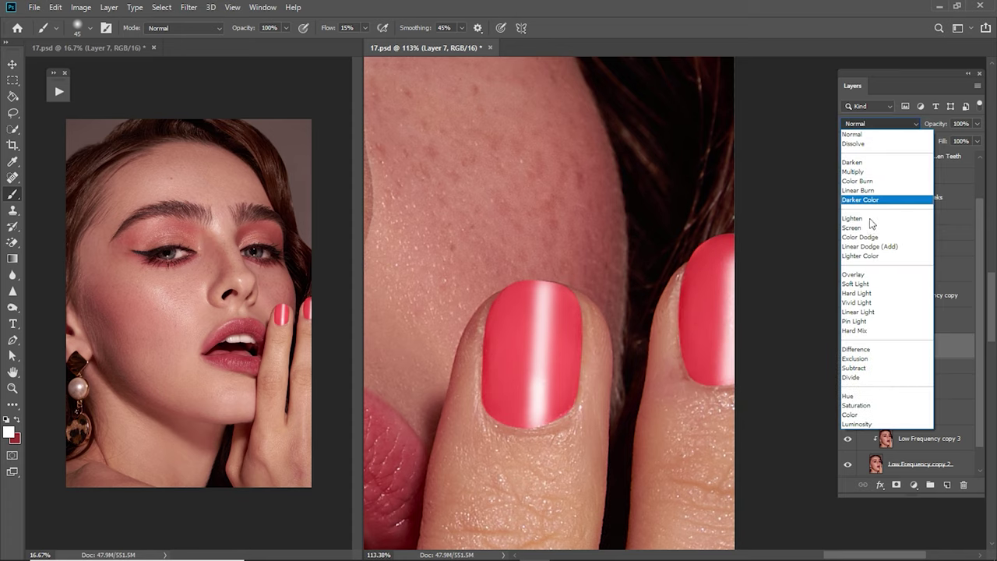
click(860, 284)
click(847, 346)
click(847, 346)
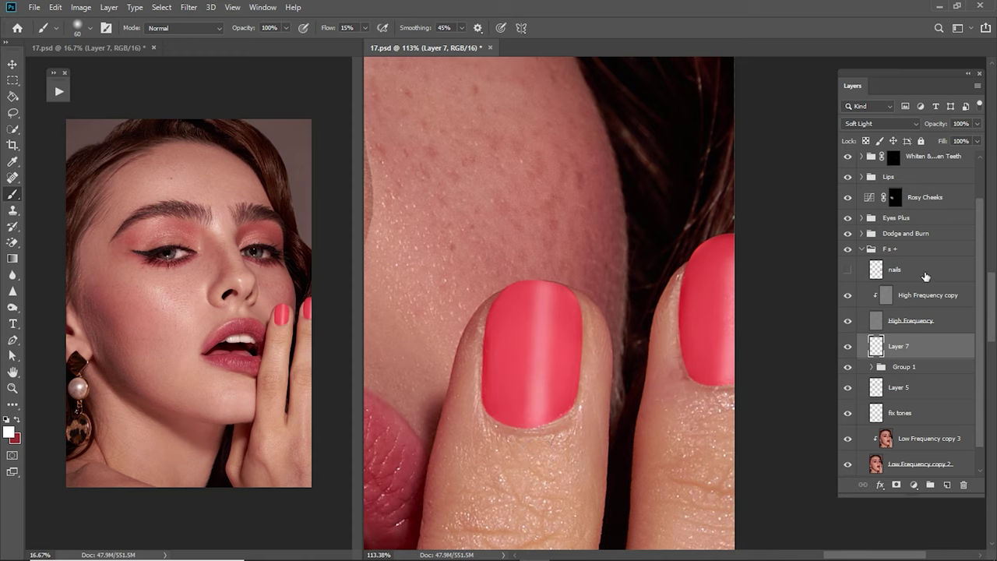
ctrl+click(876, 269)
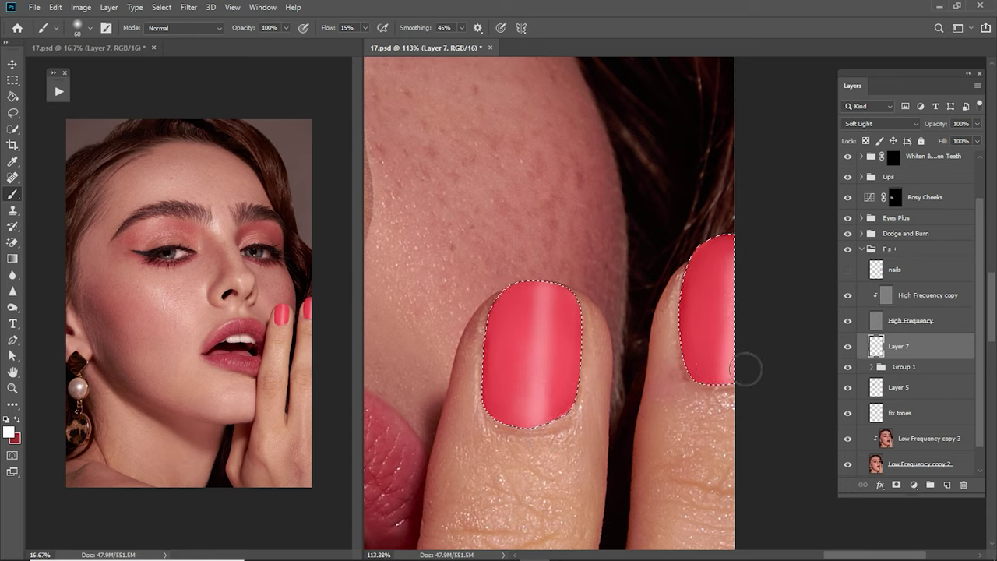
key(ctrl+d)
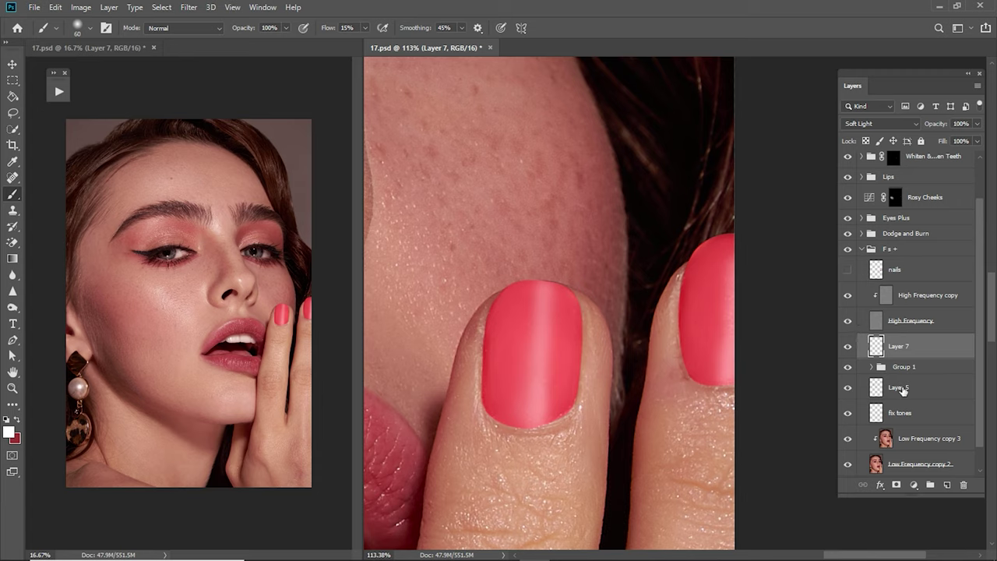
Step: Group the gloss layer with the colour group and name the new group 'nails'
shift+click(911, 367)
key(ctrl+g)
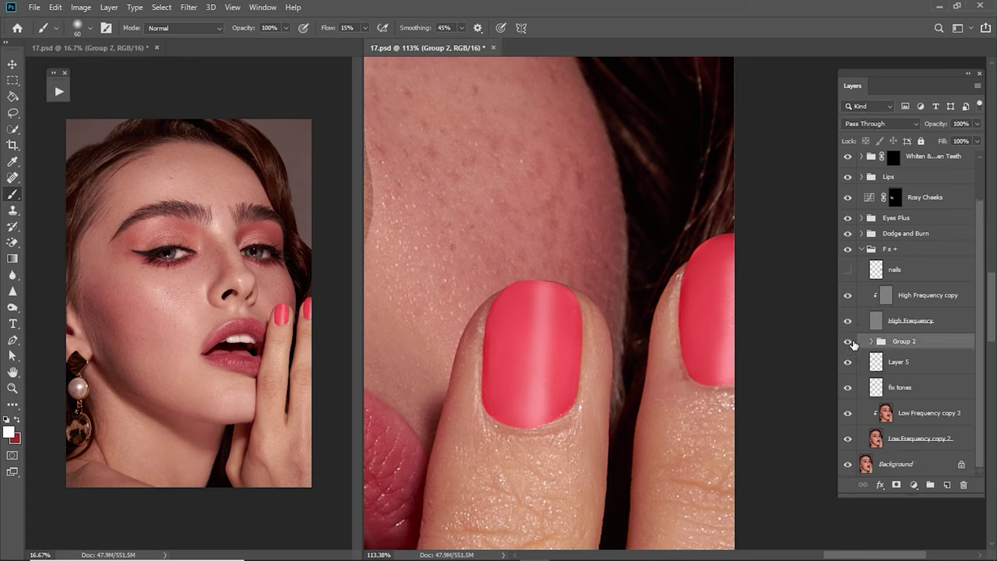
click(849, 342)
click(849, 342)
click(849, 343)
click(849, 343)
double_click(903, 342)
text(nails)
key(Return)
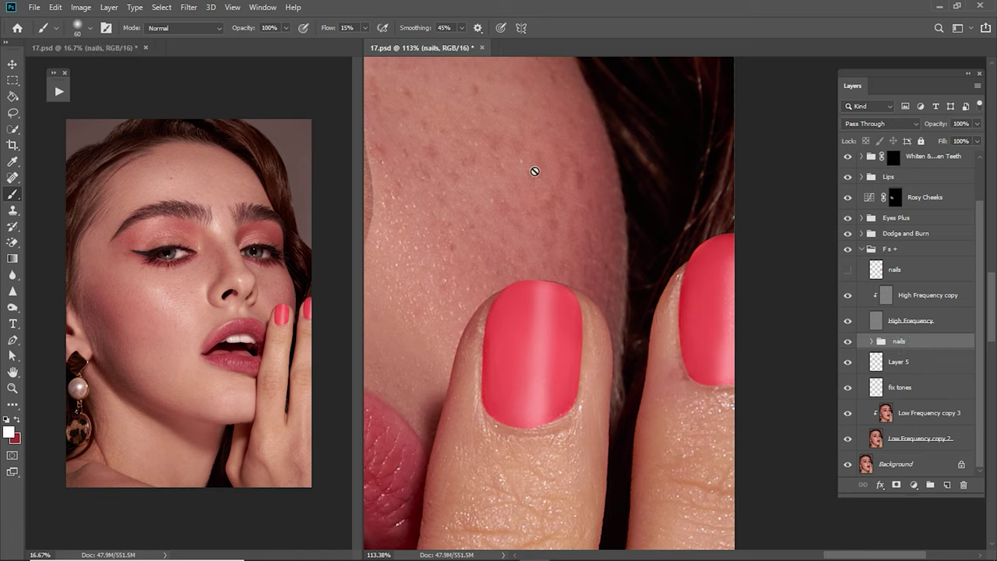
Step: Run the Gray Background action and apply Add Noise to the new grey layer
click(59, 91)
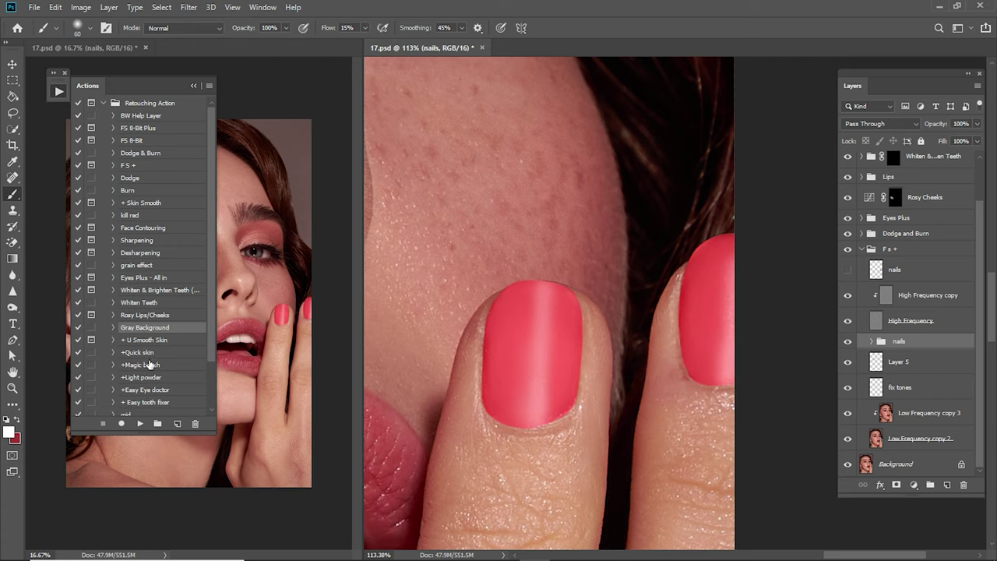
click(139, 423)
click(194, 85)
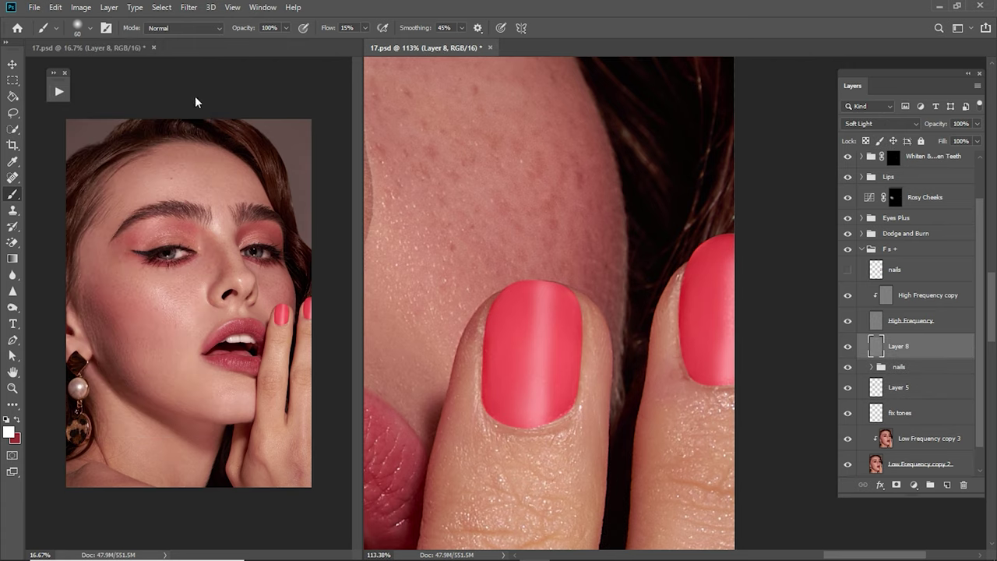
click(198, 7)
mouse_move(218, 184)
click(356, 184)
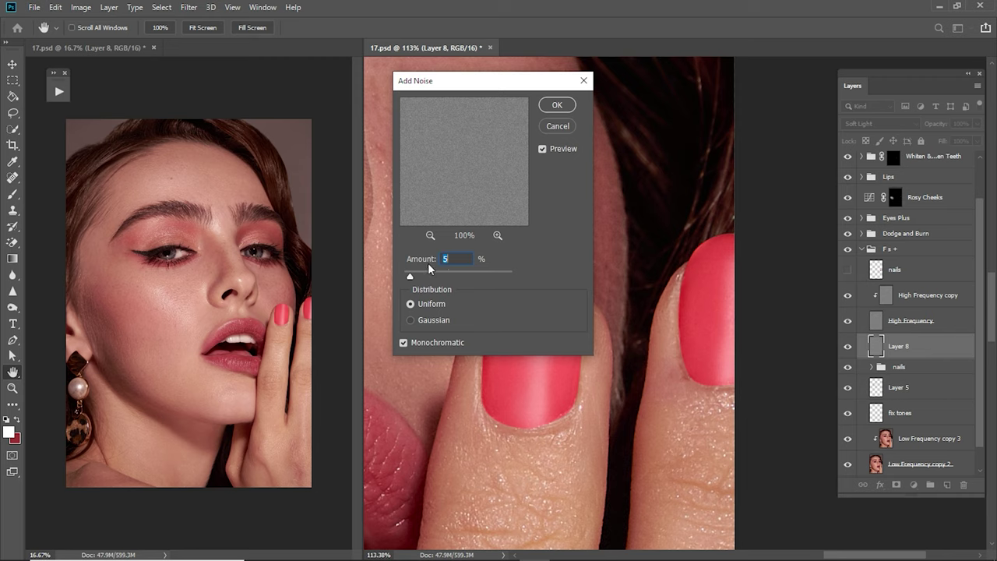
text(10)
key(Return)
Step: Zoom in on the nail and apply Add Noise to the grey layer once more
key(z)
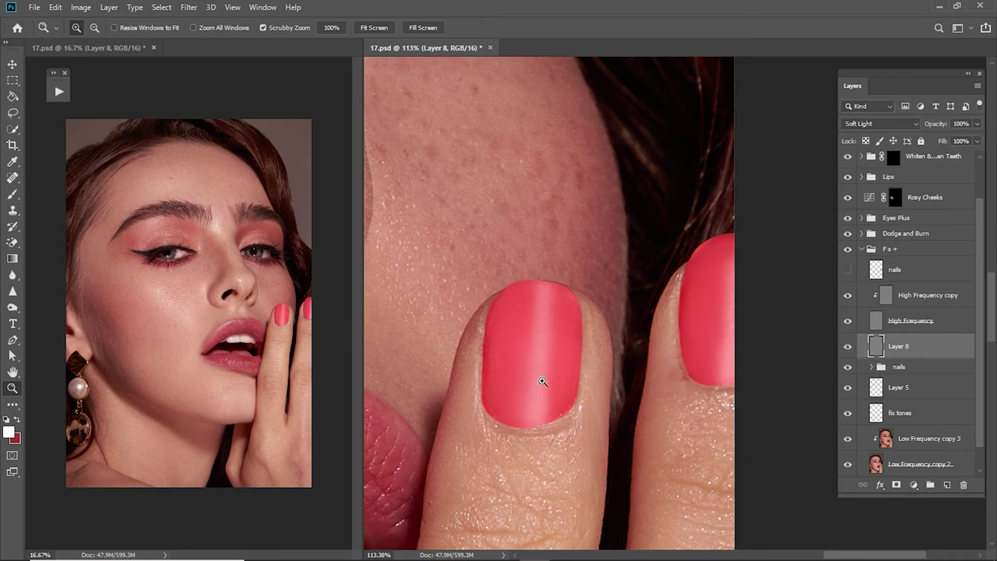
mouse_move(543, 382)
mouse_down()
mouse_move(585, 434)
mouse_move(627, 384)
mouse_up()
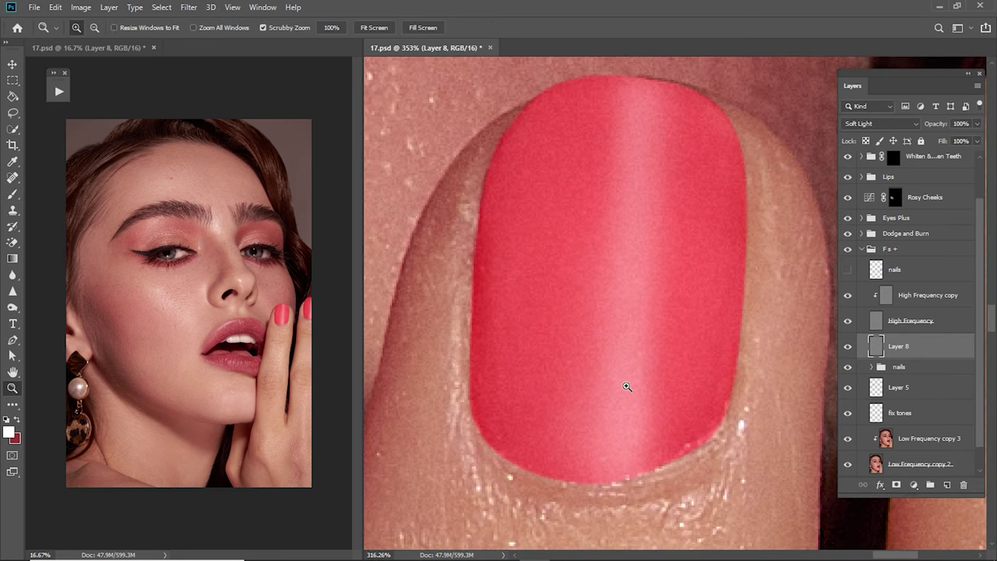
key(b)
click(188, 7)
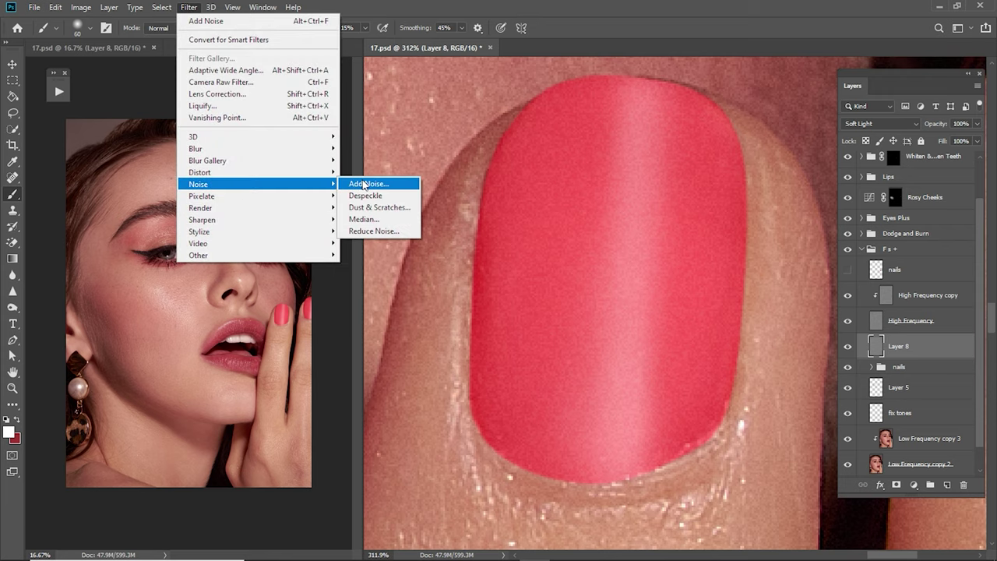
click(371, 184)
text(10)
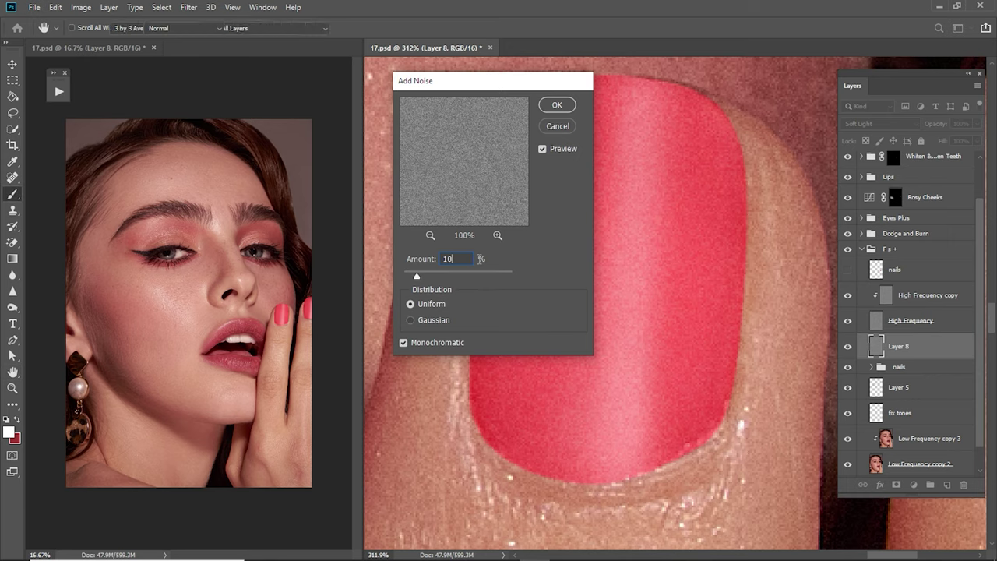
key(Return)
key(b)
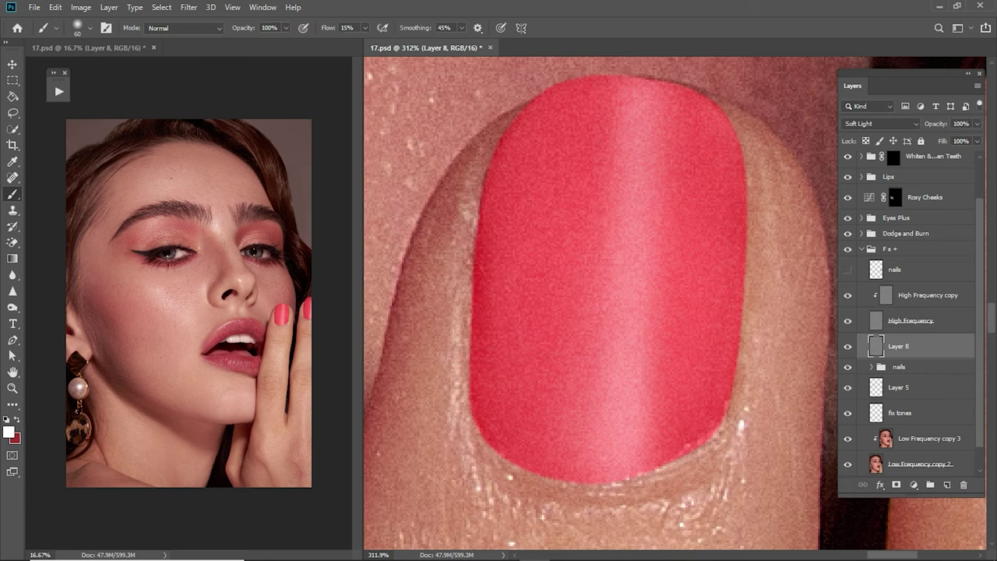
Step: Mask the noise layer black, reveal it only on the nails, and move it into nails
click(897, 485)
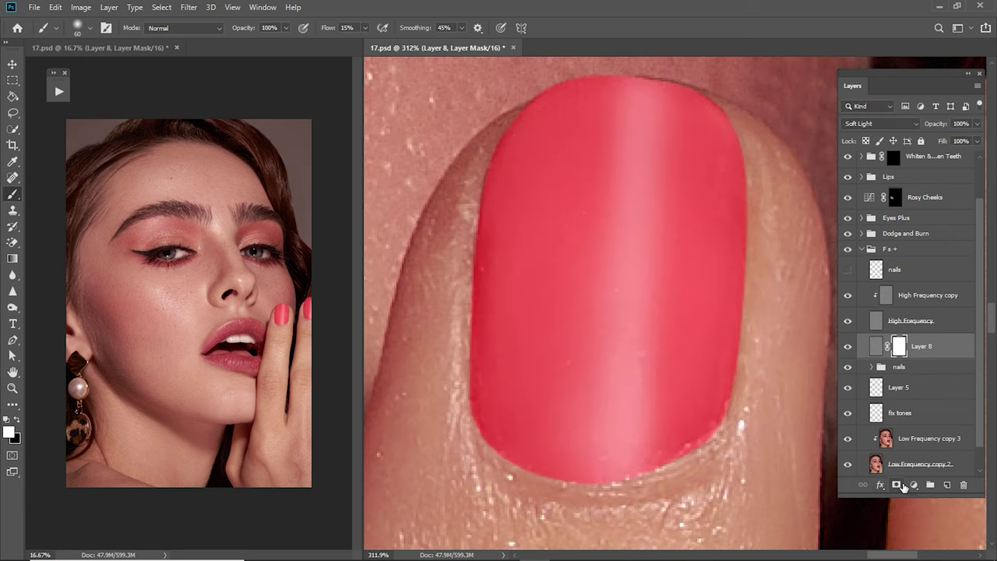
key(ctrl+i)
ctrl+click(873, 277)
key(x)
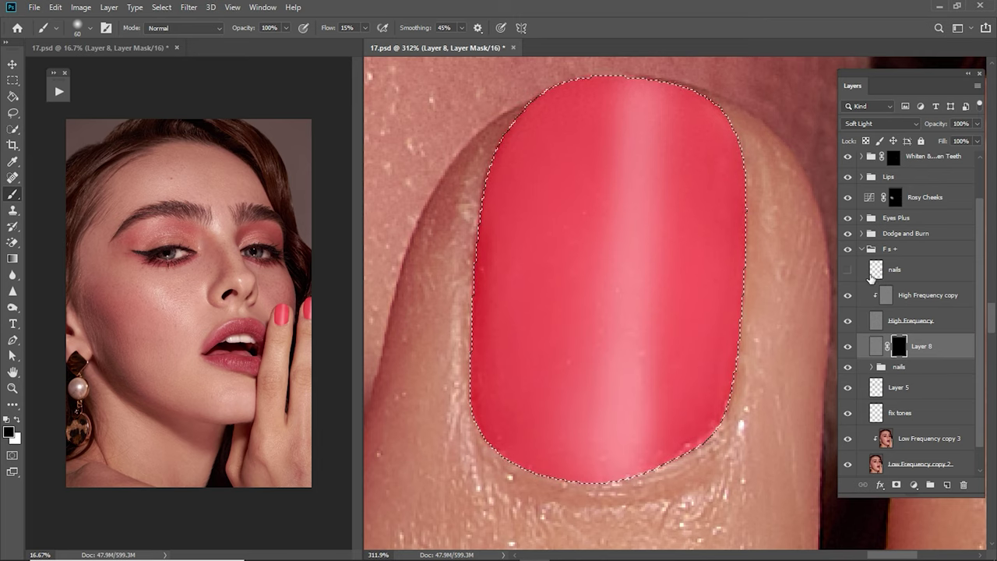
key(ctrl+h)
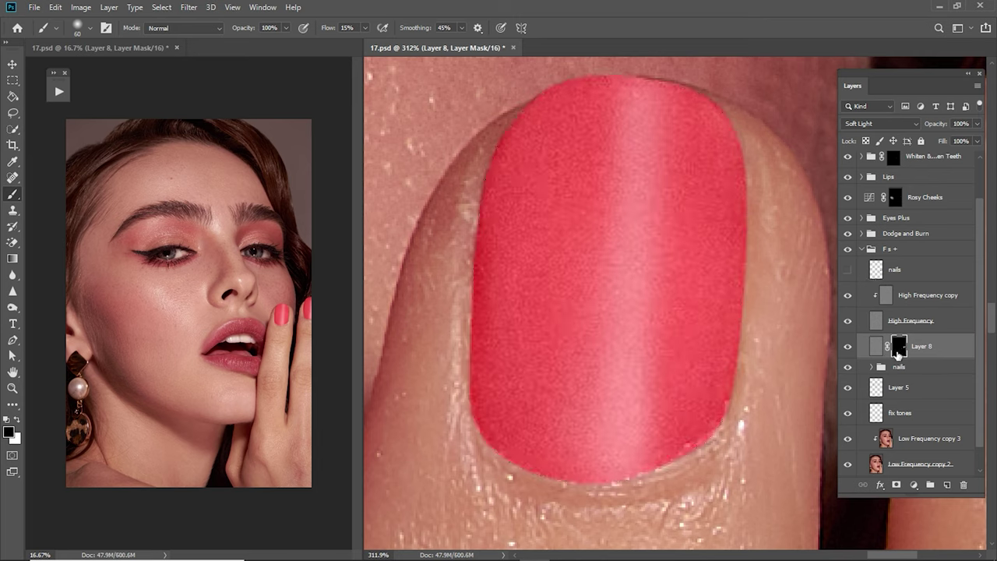
drag(899, 352, 900, 364)
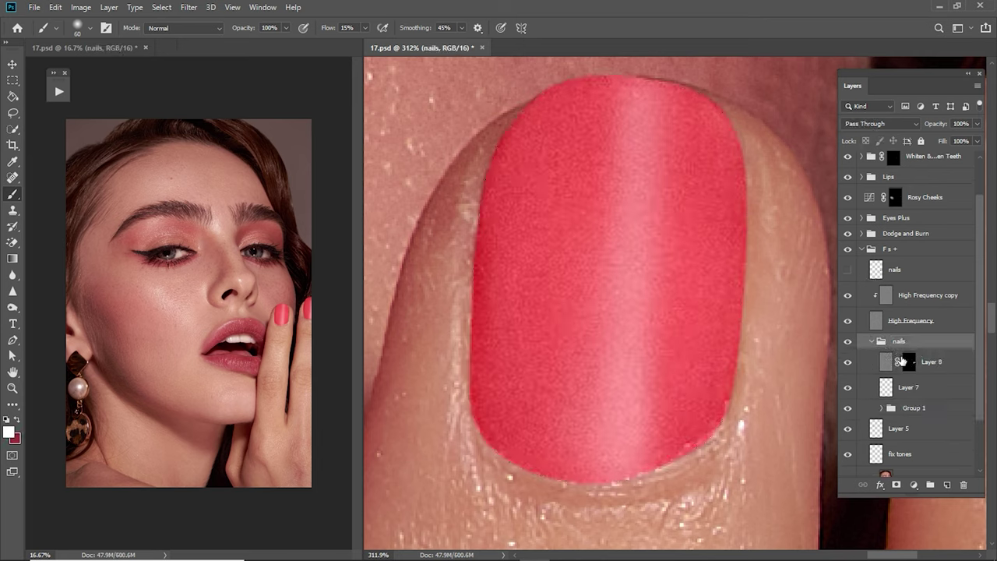
Step: Select the noise Layer 8 and zoom back out from the nail close-up
click(895, 365)
scroll(583, 339, down, 3)
scroll(675, 334, down, 2)
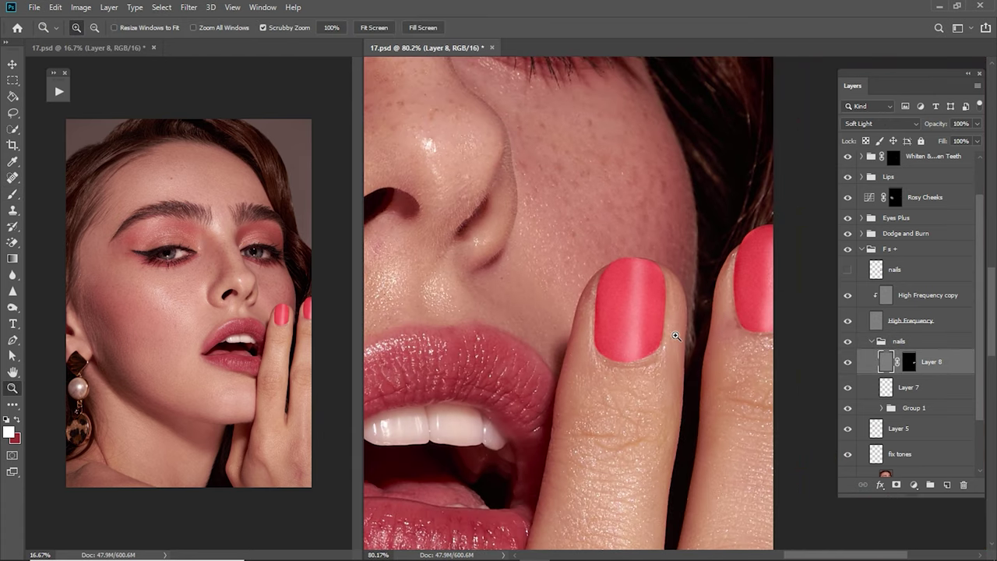
scroll(668, 337, down, 2)
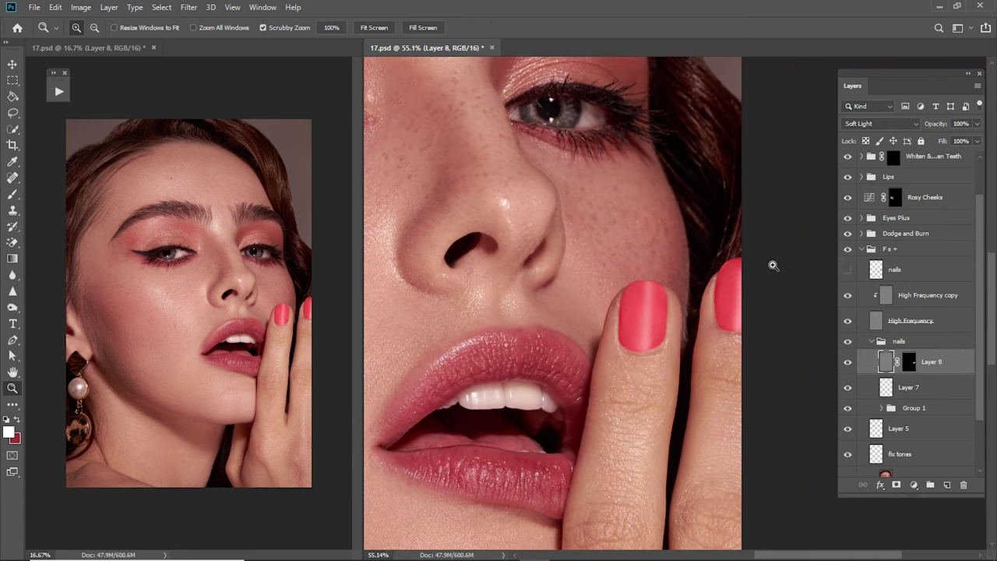
scroll(675, 327, up, 3)
scroll(708, 332, up, 2)
key(z)
scroll(744, 337, down, 2)
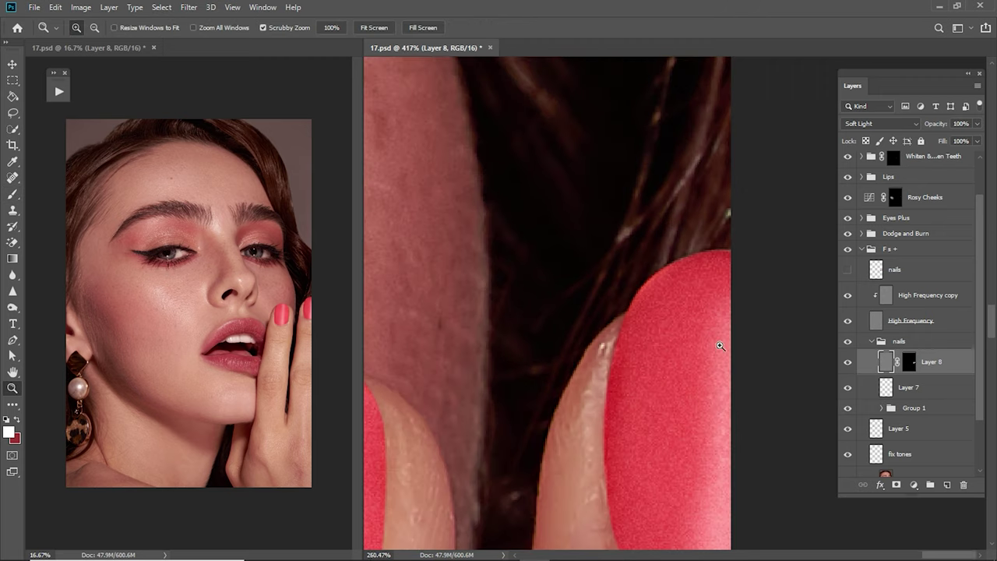
click(904, 296)
Step: Clone smooth texture over the nail inside the nail selection, then select Layer 7
ctrl+click(876, 268)
key(s)
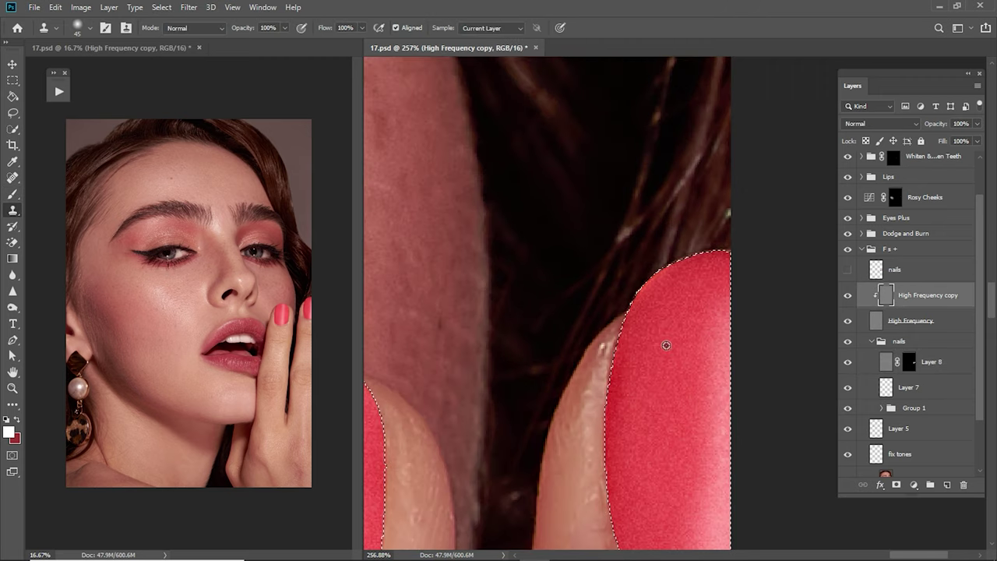
alt+click(663, 312)
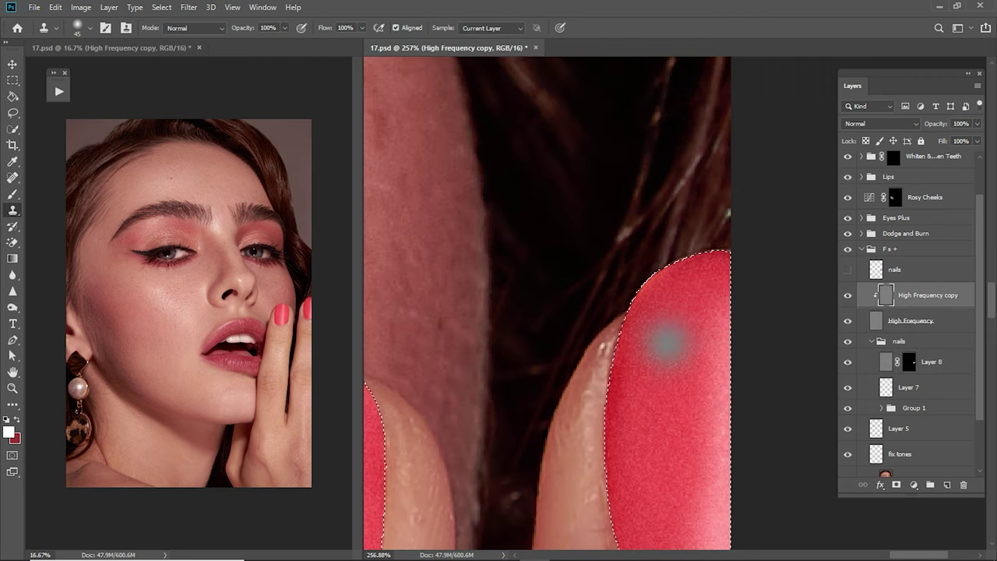
key(ctrl+h)
key(z)
scroll(663, 386, down, 2)
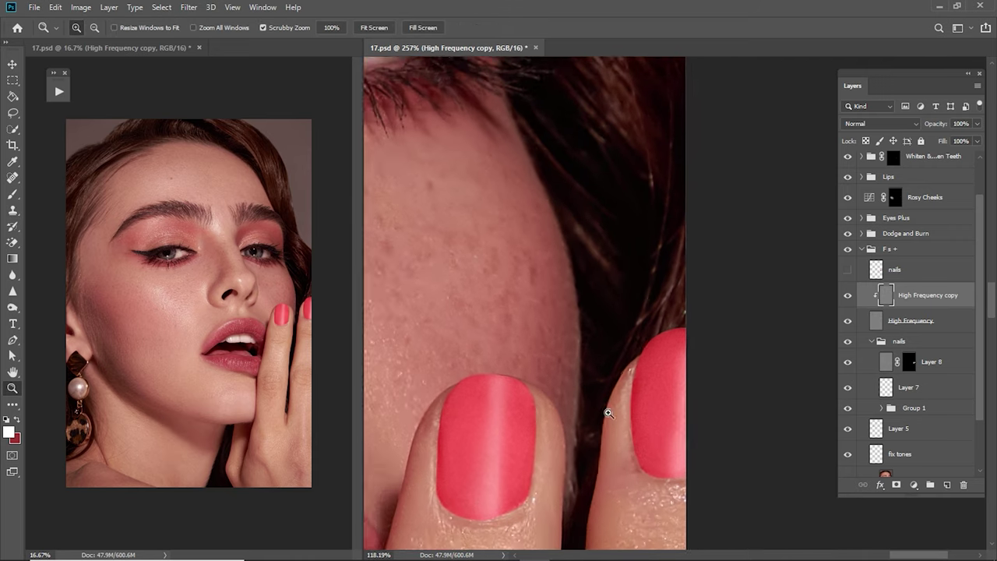
key(s)
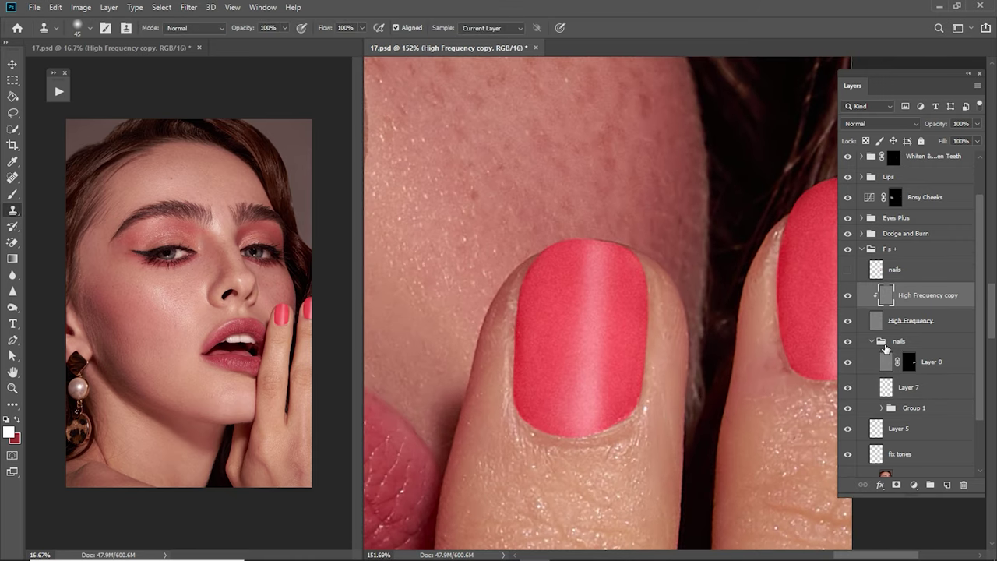
click(908, 383)
Step: Add a new Layer 9 and set the foreground to the nail red darkened to 8a3c3d
click(948, 485)
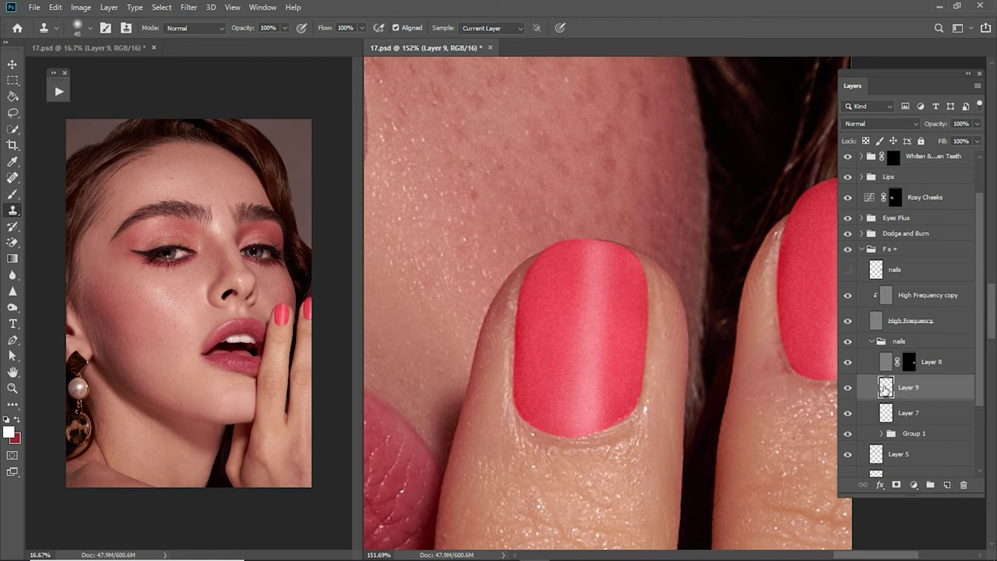
key(d)
scroll(659, 423, down, 1)
key(i)
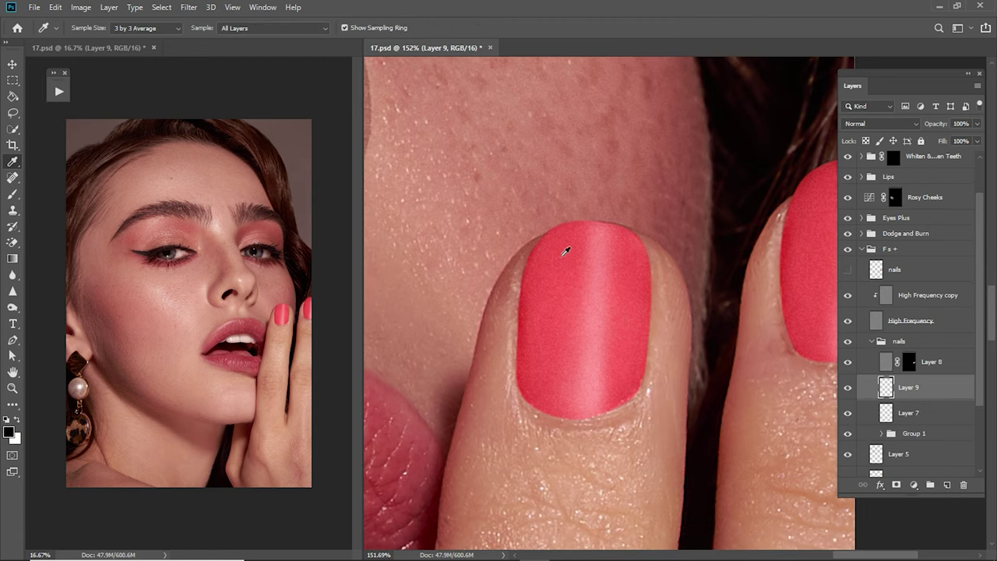
click(550, 398)
key(s)
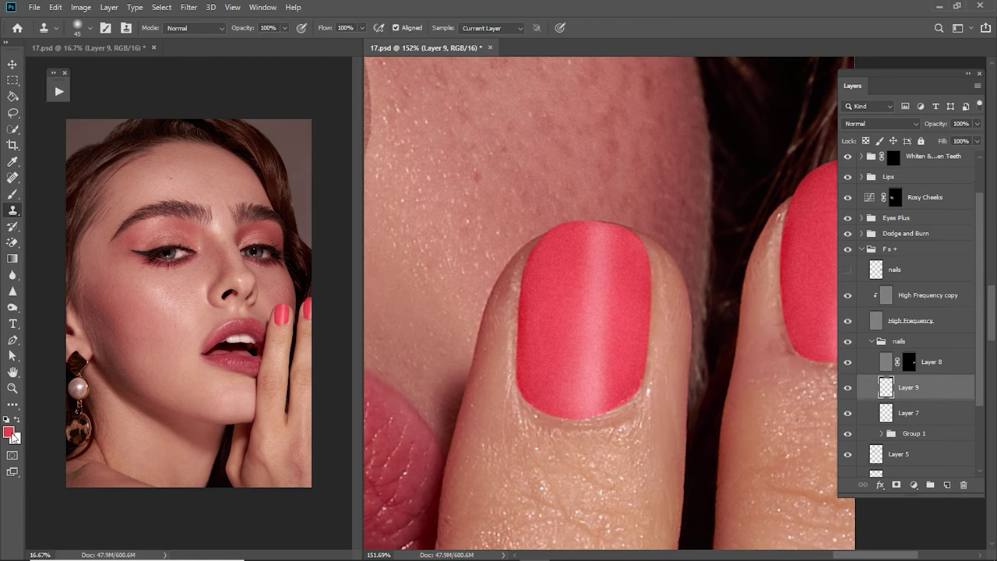
click(10, 433)
drag(678, 174, 662, 235)
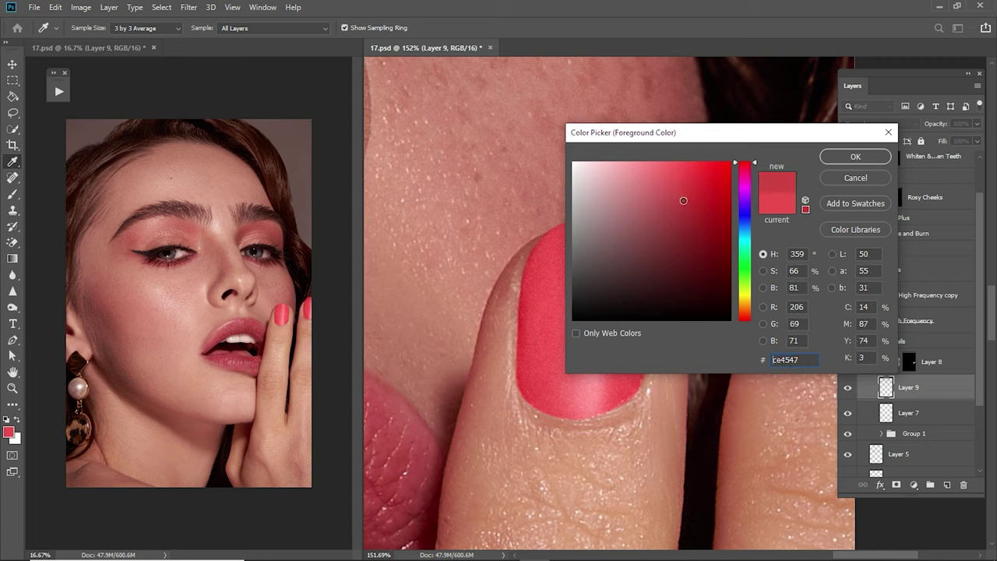
key(Return)
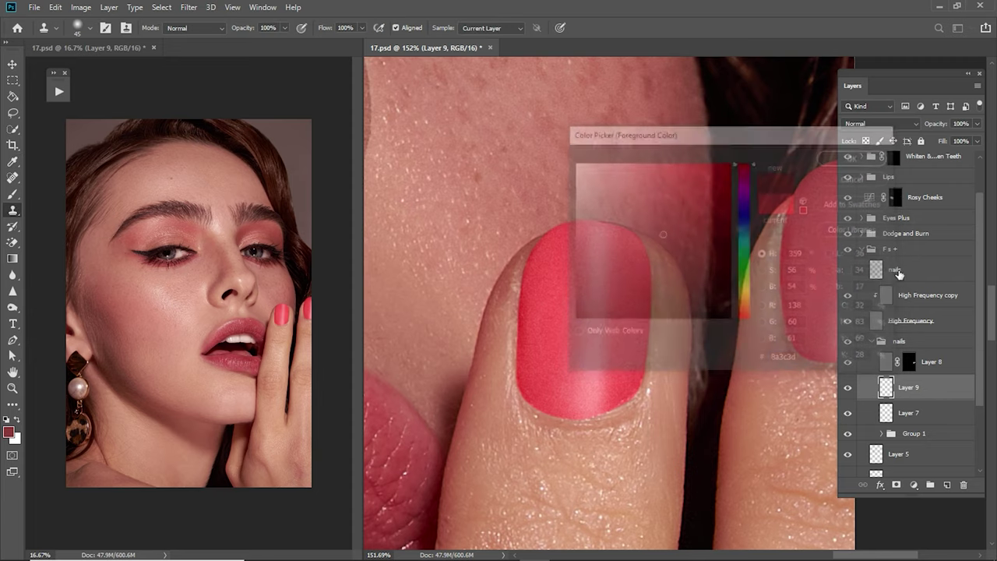
Step: Paint the dark red over the nail selection with a 40% opacity brush
ctrl+click(876, 269)
key(b)
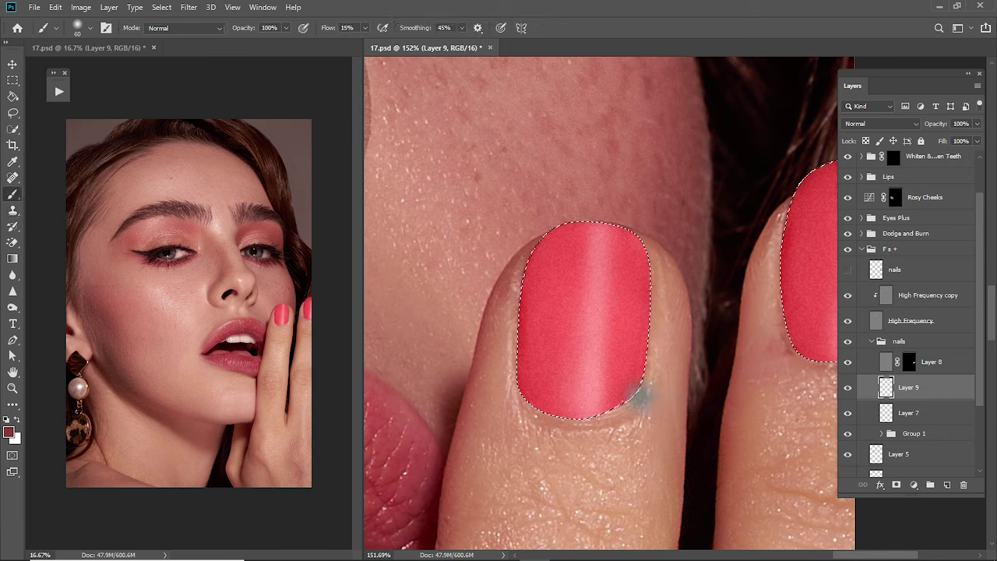
key(1)
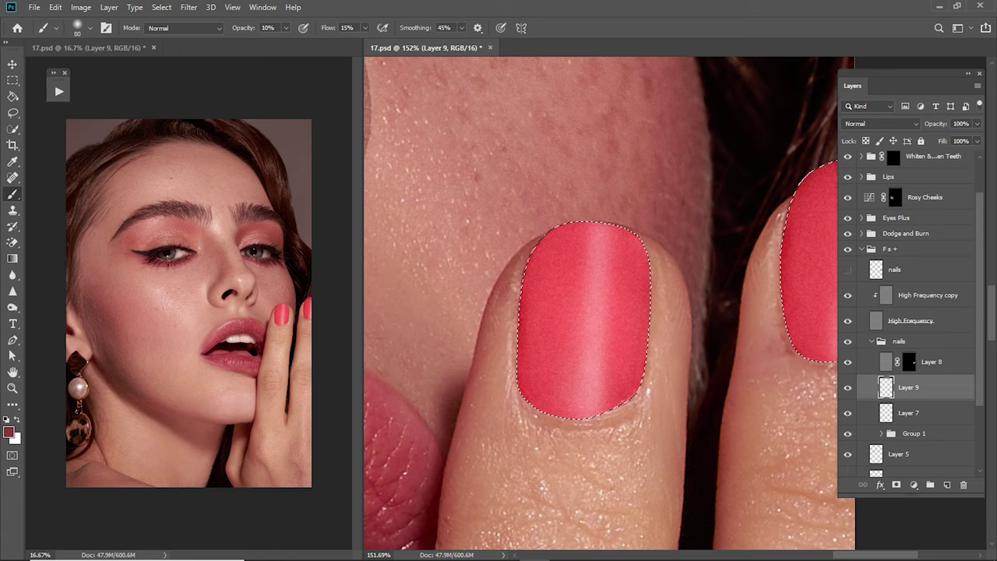
key(4)
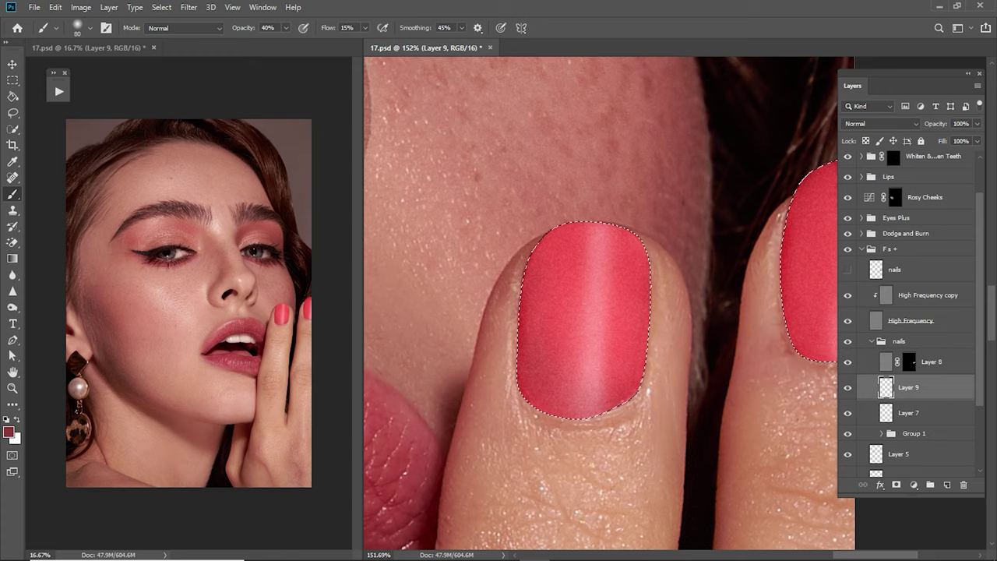
drag(736, 360, 590, 327)
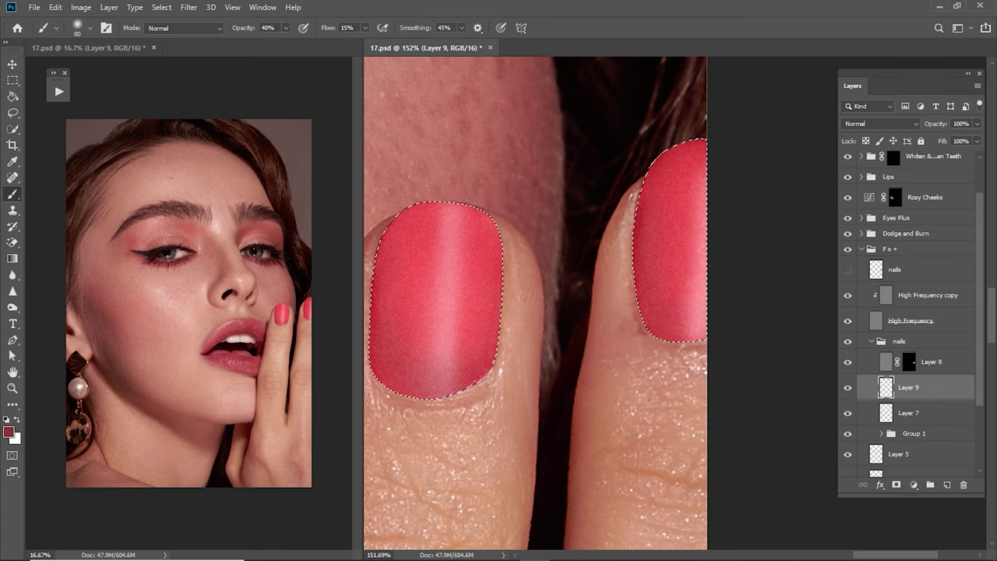
drag(467, 312, 557, 319)
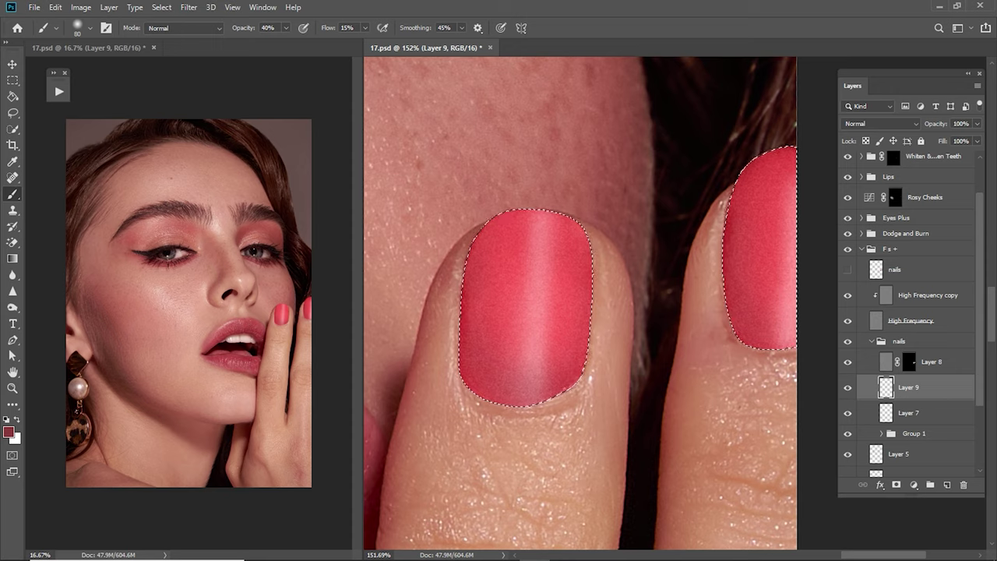
key(ctrl+d)
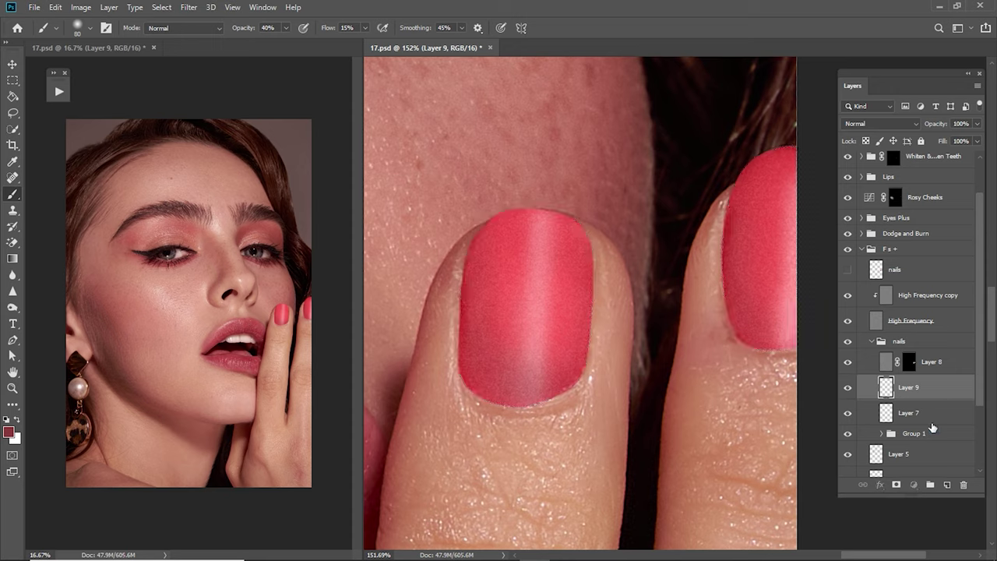
Step: Move Layer 9 below Layer 7 and set it to Multiply at 41% opacity
key(ctrl+bracketleft)
click(849, 414)
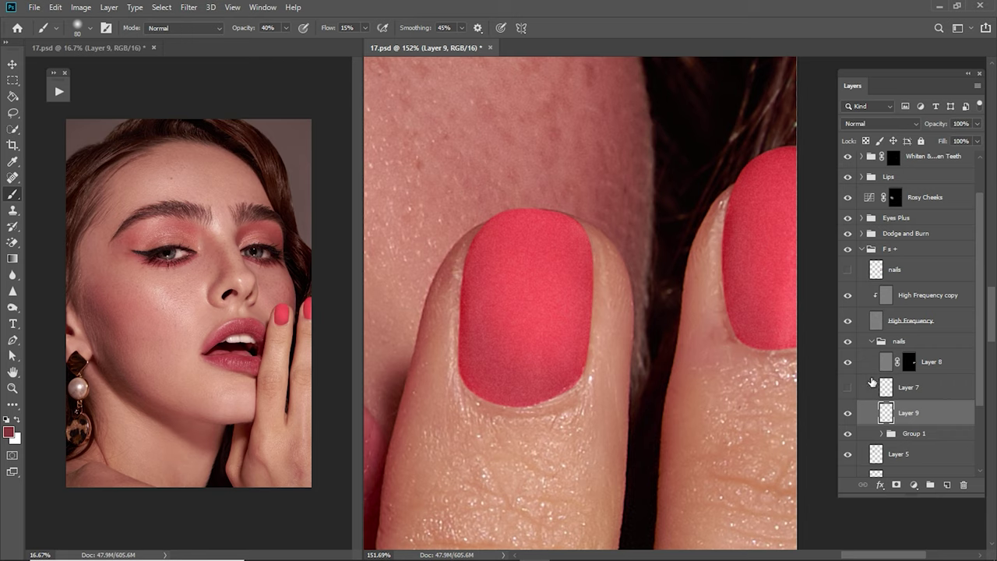
click(881, 126)
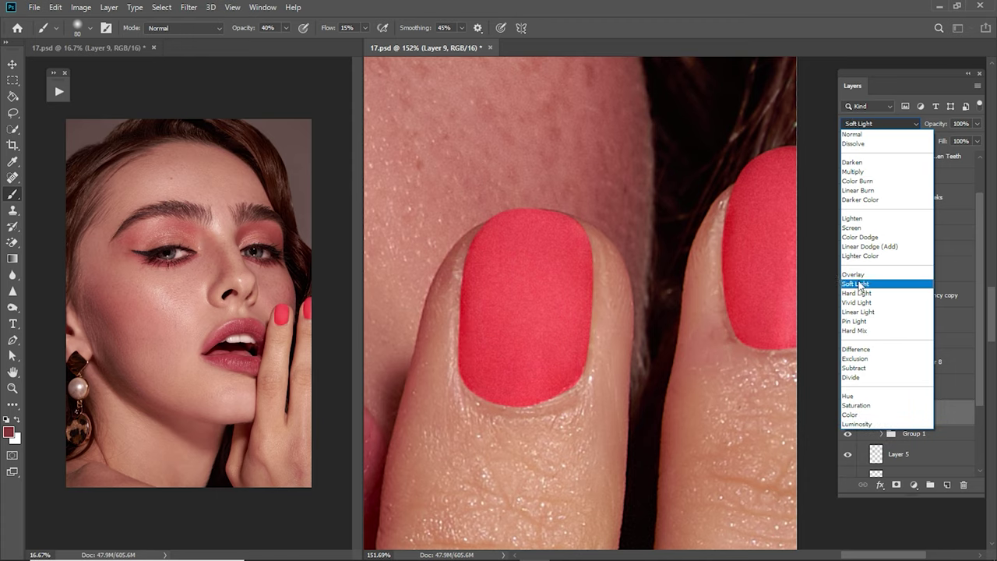
click(854, 219)
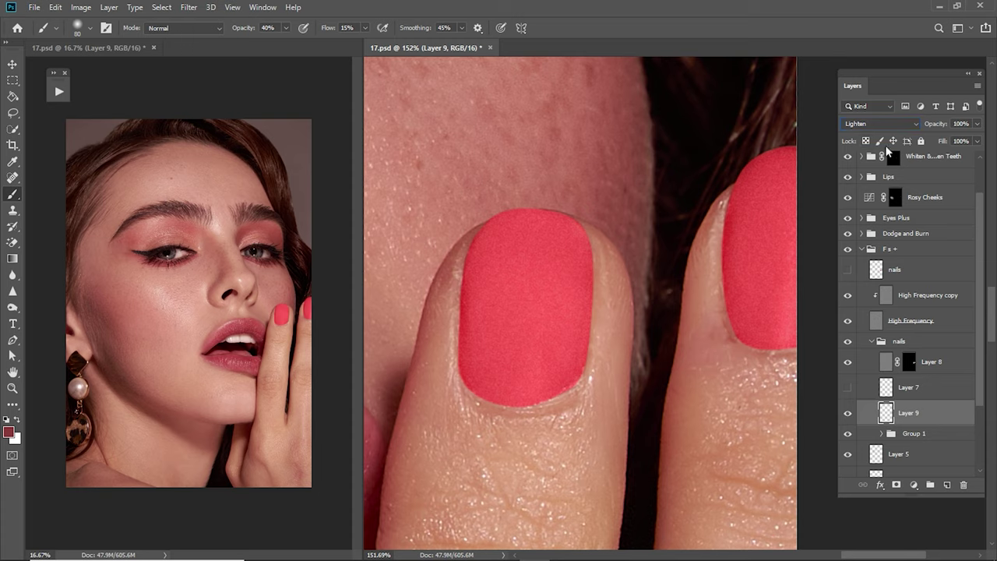
click(881, 123)
click(861, 178)
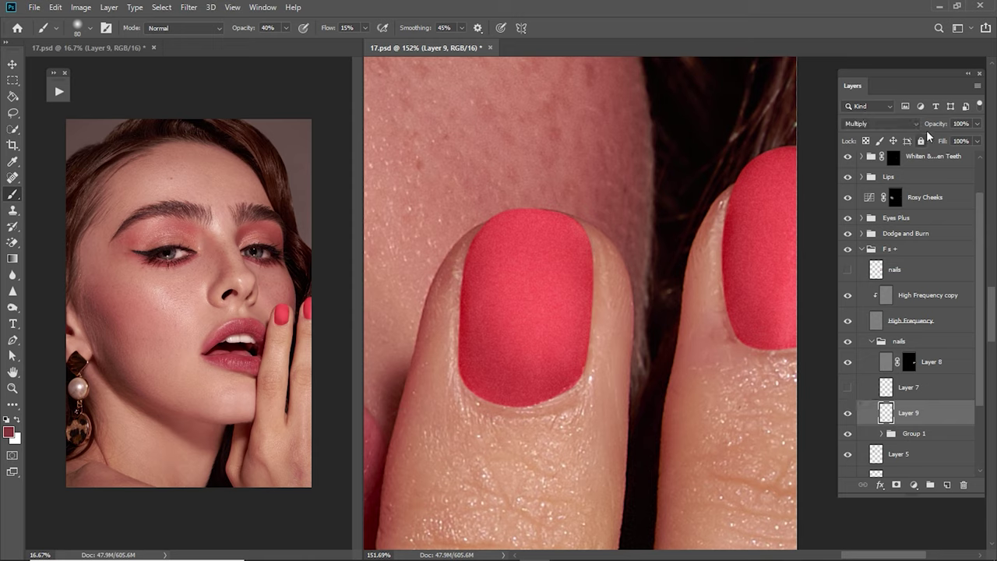
drag(931, 125, 897, 136)
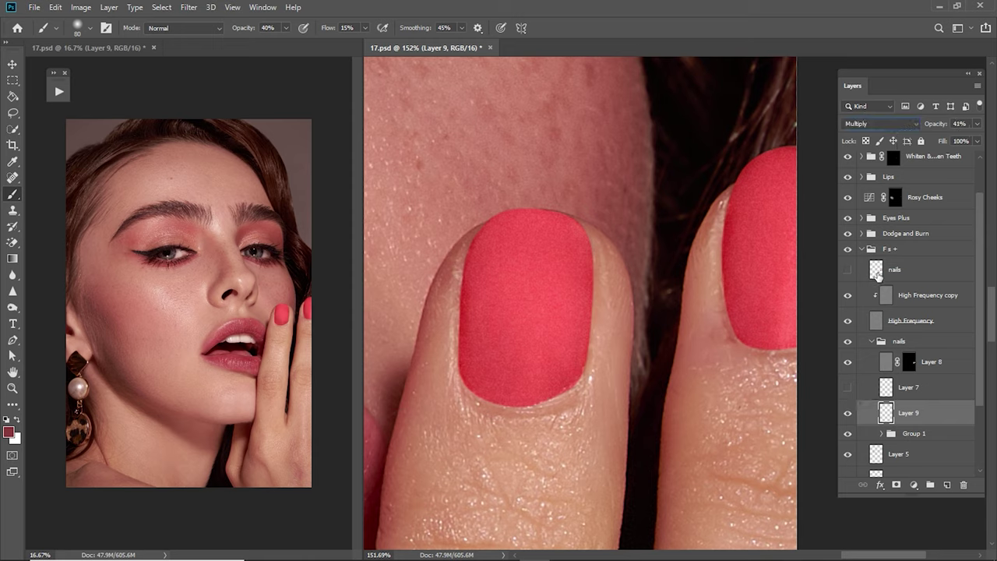
Step: Set the dark red layer's opacity to 20% and show and select Layer 7 again
ctrl+click(877, 270)
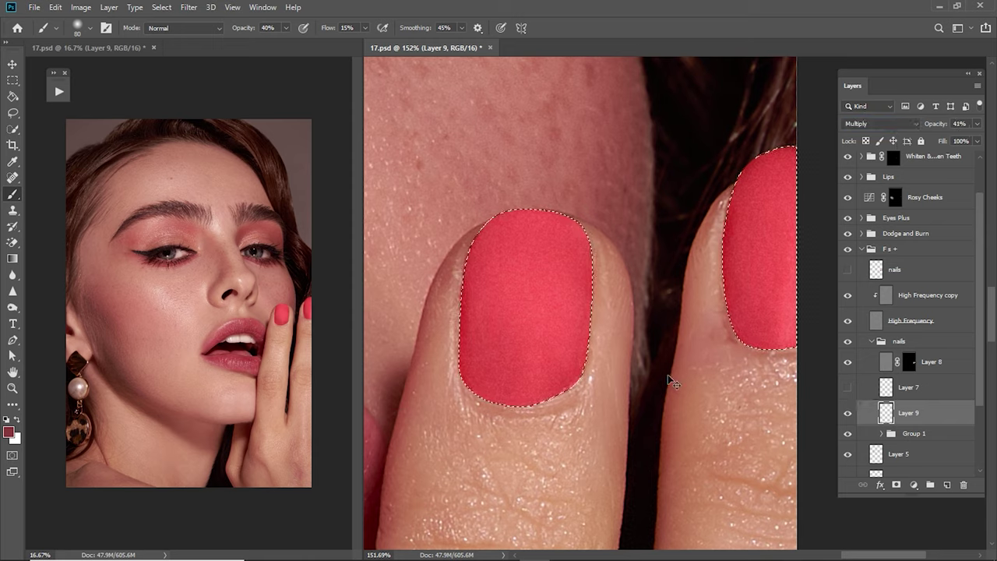
key(ctrl+d)
click(958, 123)
text(20)
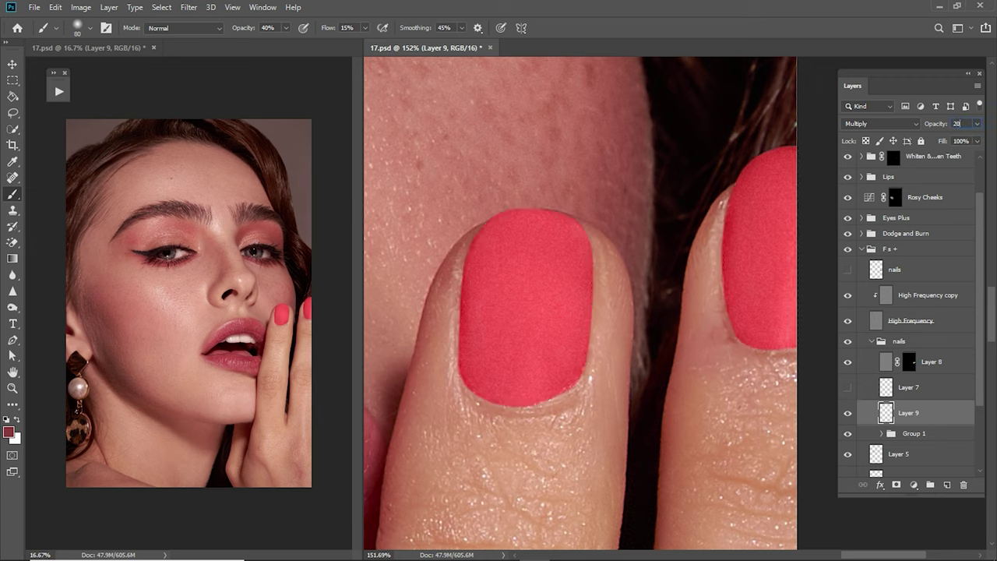
click(847, 387)
click(865, 389)
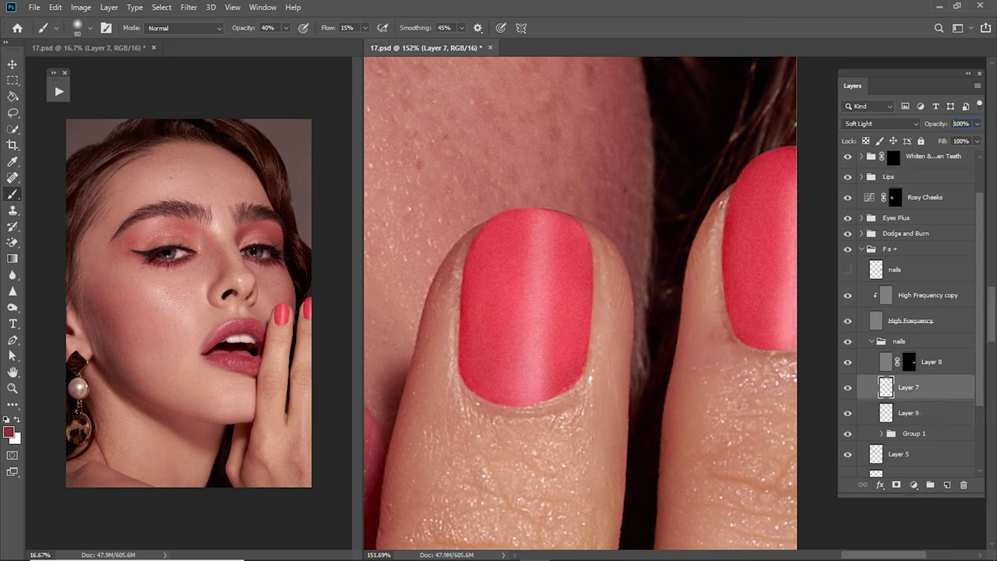
Step: Collapse the nails group, compare it on and off, and reduce its opacity
key(z)
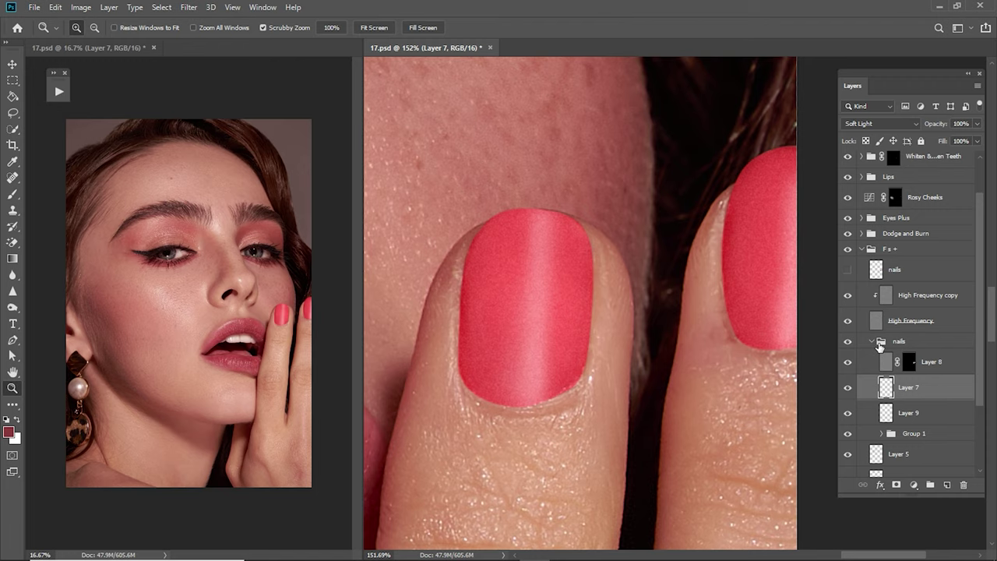
click(874, 343)
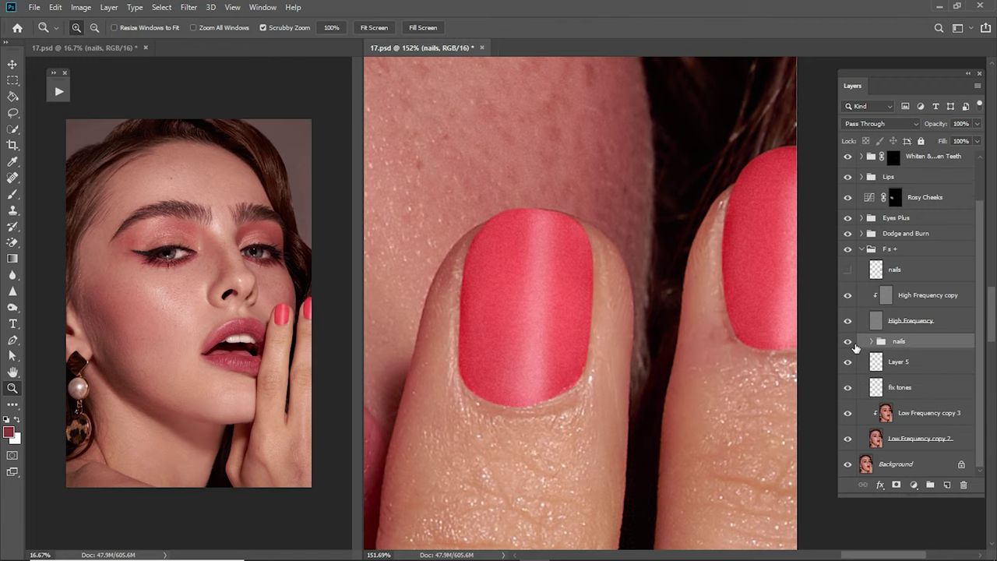
click(854, 343)
click(855, 344)
key(ctrl+0)
mouse_move(724, 355)
mouse_down()
mouse_move(797, 352)
mouse_move(741, 367)
mouse_up()
click(847, 342)
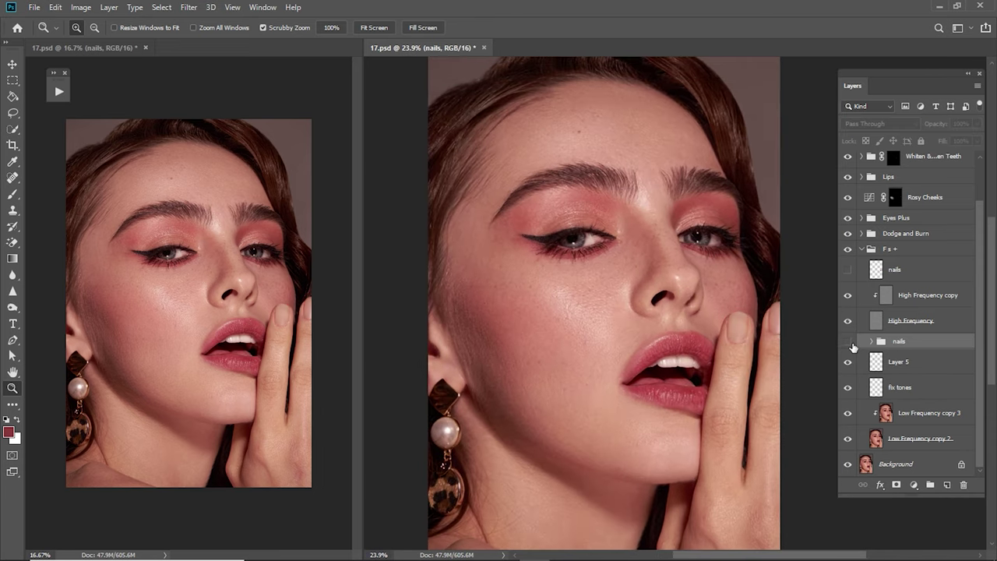
click(848, 341)
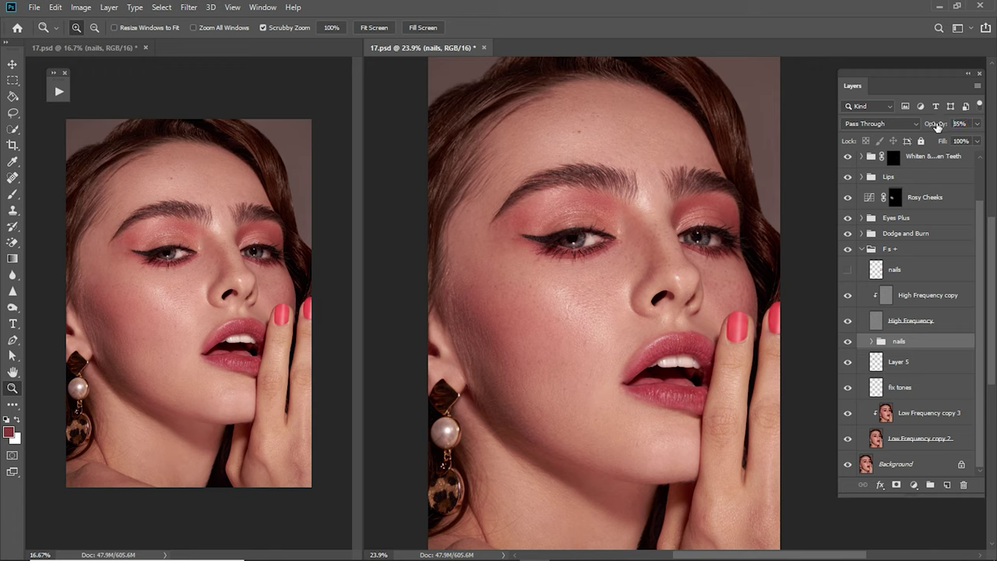
mouse_move(947, 129)
mouse_down()
mouse_move(919, 132)
mouse_move(940, 129)
mouse_up()
Step: Collapse the F s + group and compare against the unedited sooc layer, leaving it hidden
click(882, 250)
click(862, 249)
click(847, 164)
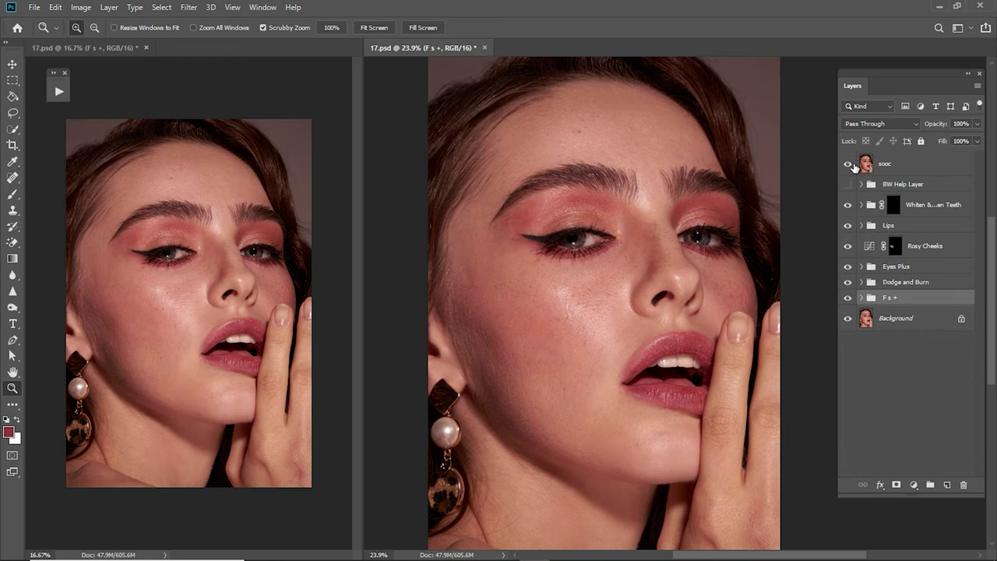
click(849, 164)
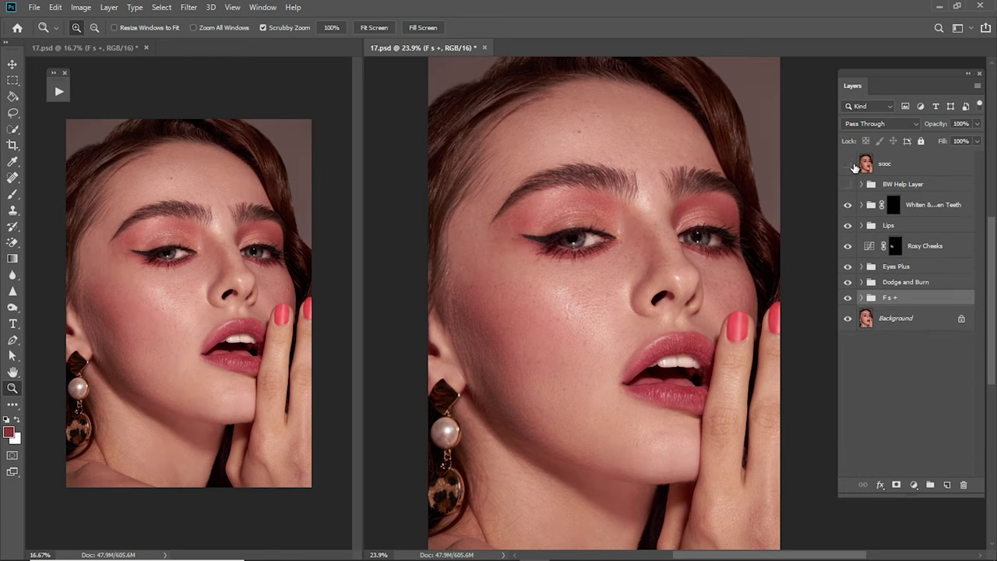
click(848, 164)
click(849, 165)
drag(705, 292, 685, 292)
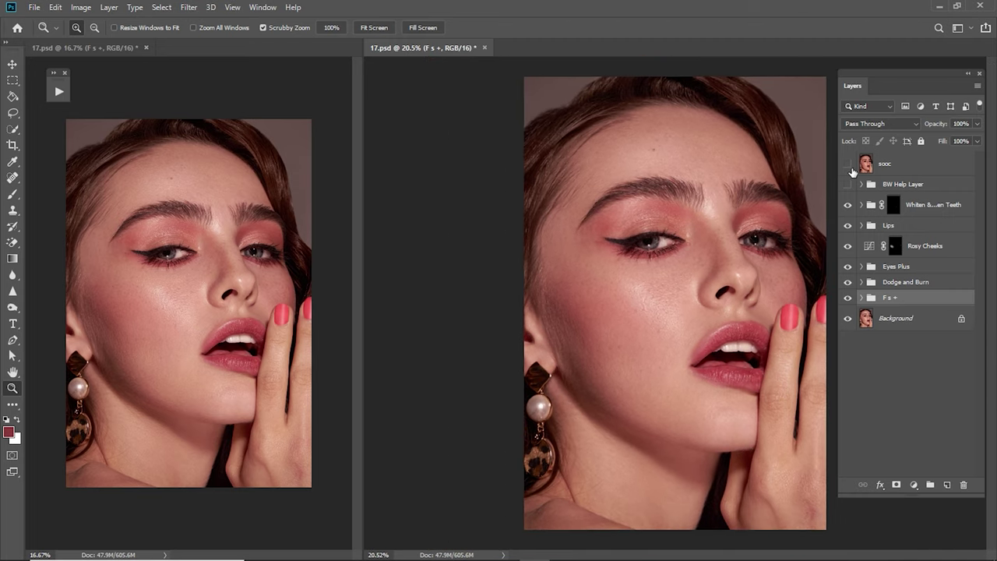
click(848, 165)
click(848, 165)
Step: Duplicate the Background layer and group the retouching layers above it
click(902, 321)
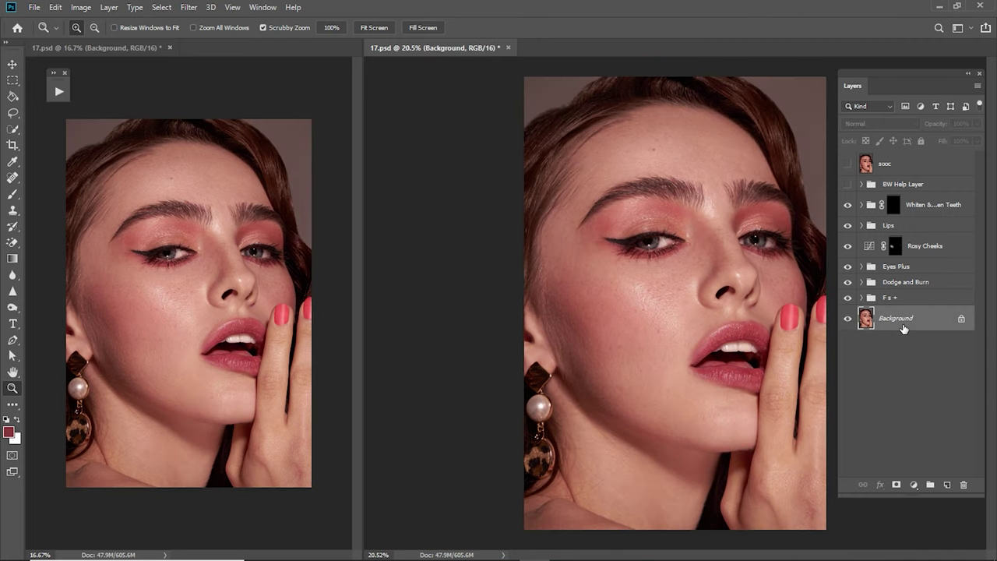
key(ctrl+j)
shift+click(919, 206)
key(ctrl+g)
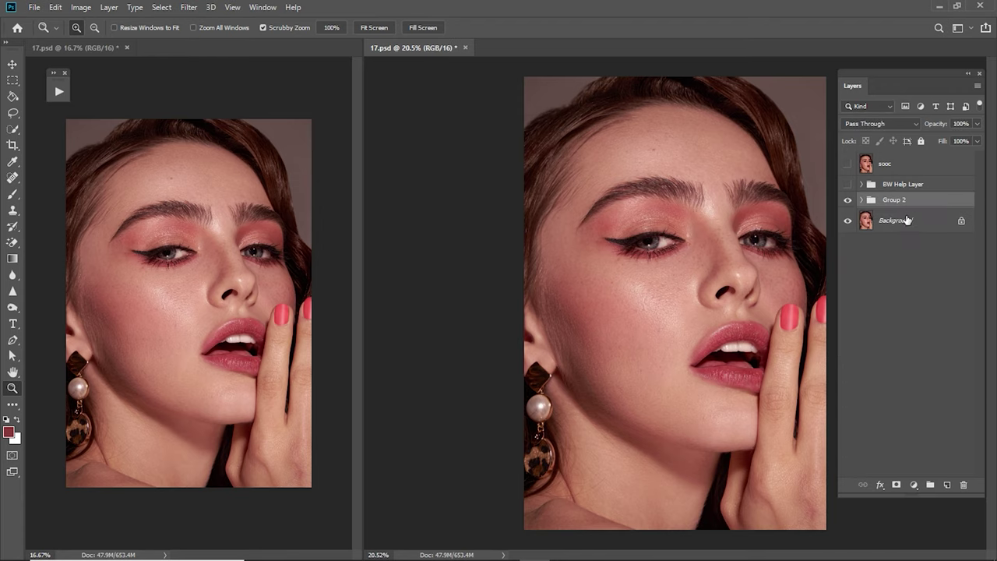
Step: Rename the group to Retouch and delete the BW Help Layer group
double_click(896, 201)
text(Ret)
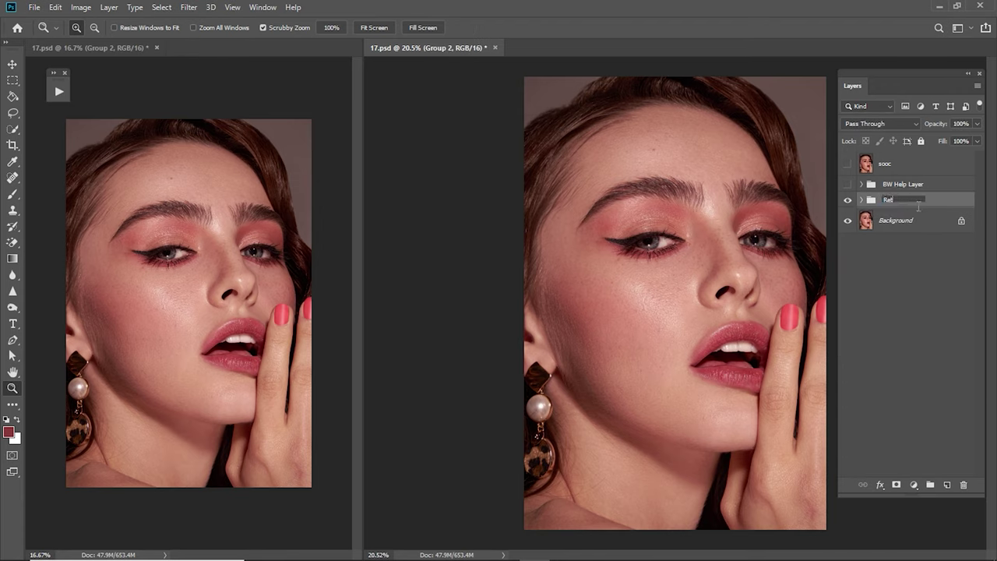
text(ouch)
key(Return)
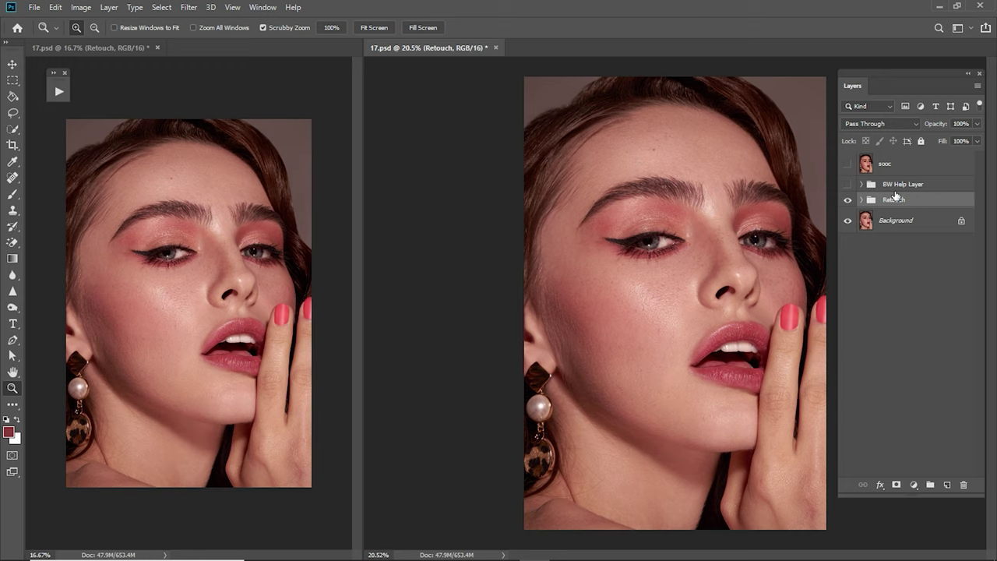
click(896, 187)
key(Delete)
click(847, 184)
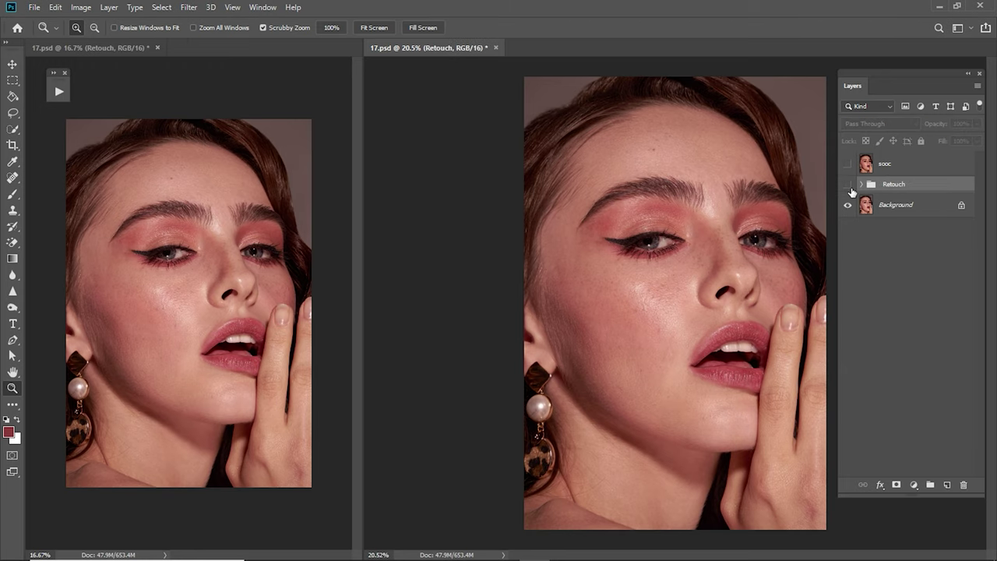
click(847, 184)
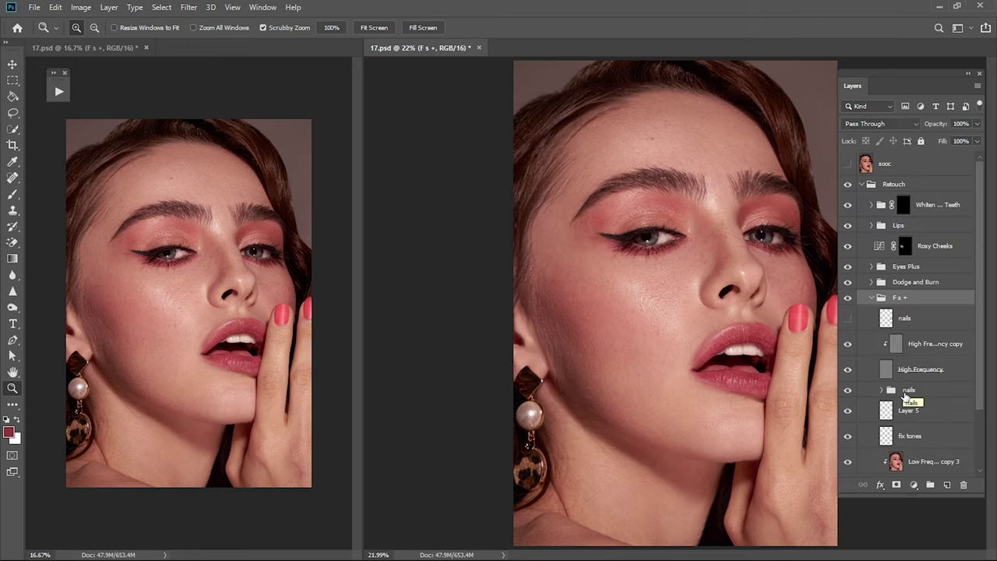
Step: Duplicate the nails group and merge the copy into one layer at 45% opacity
click(906, 389)
key(ctrl+j)
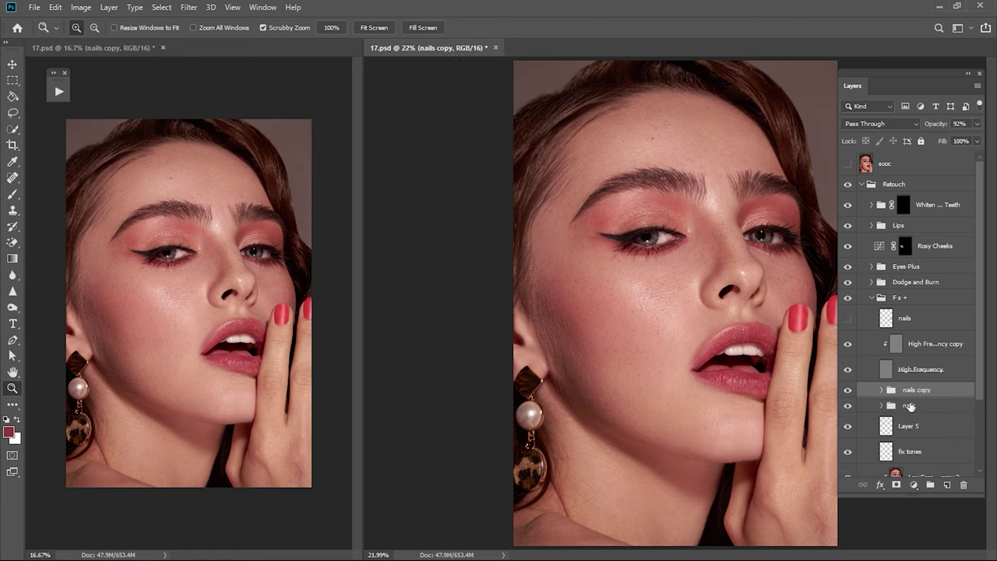
key(ctrl+e)
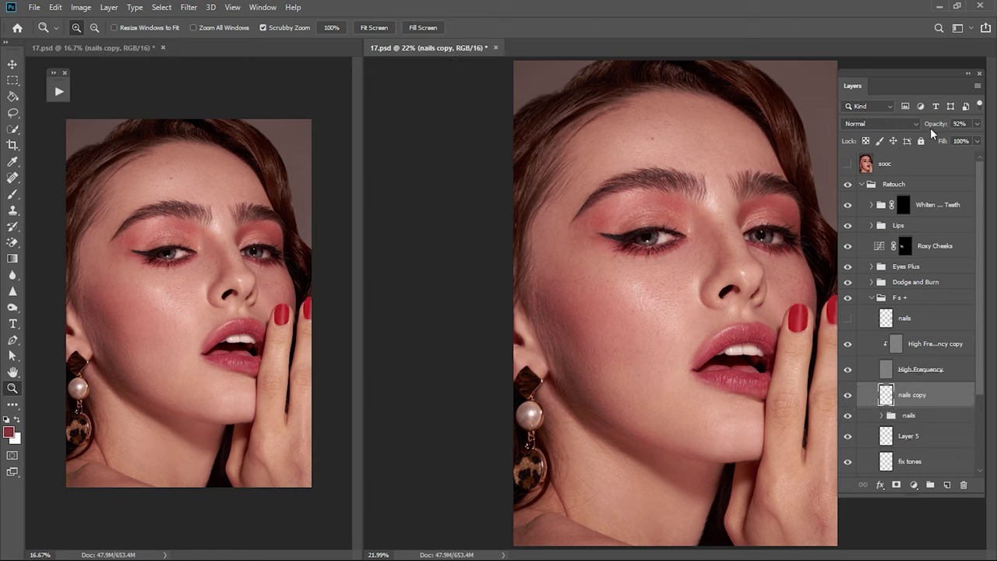
click(938, 127)
text(5)
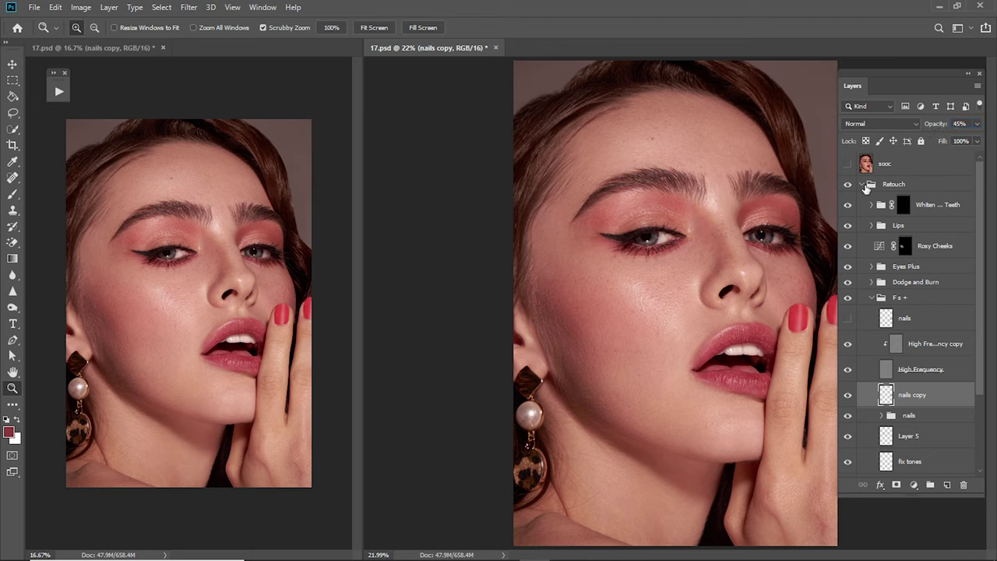
Step: Merge a duplicate of Retouch into a single Retouch copy layer, hiding the original group
click(863, 184)
key(ctrl+j)
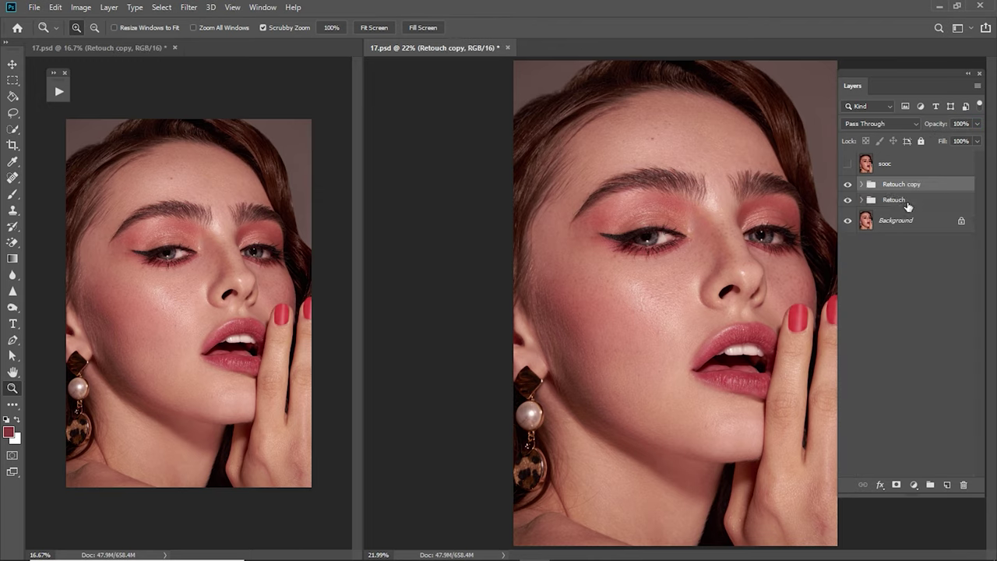
key(ctrl+e)
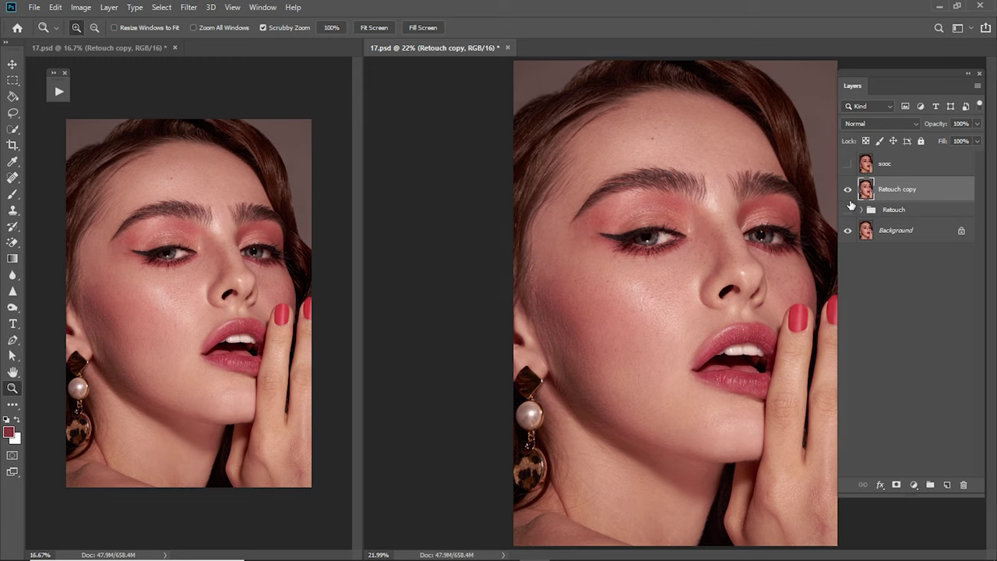
drag(848, 211, 848, 199)
click(848, 190)
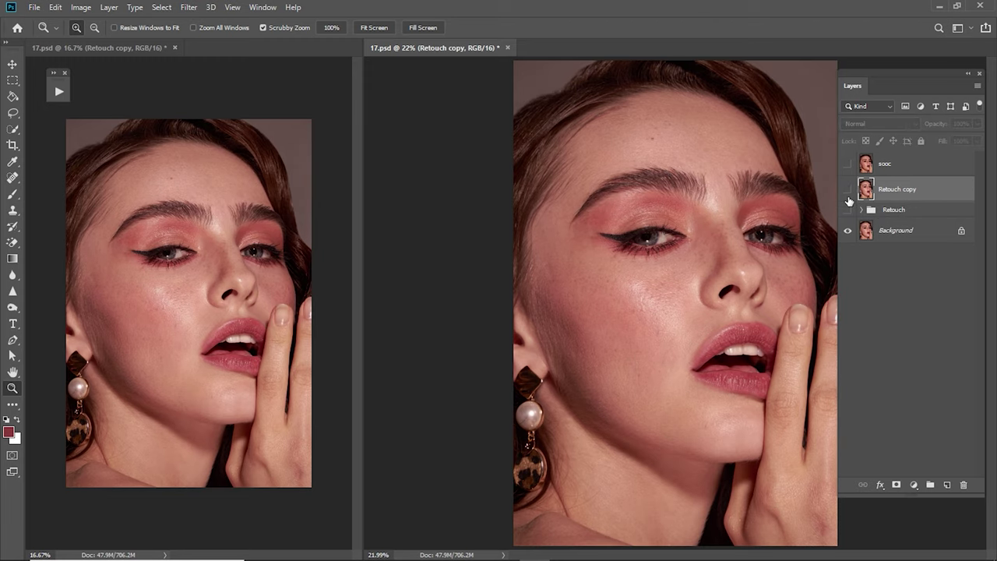
key(ctrl+0)
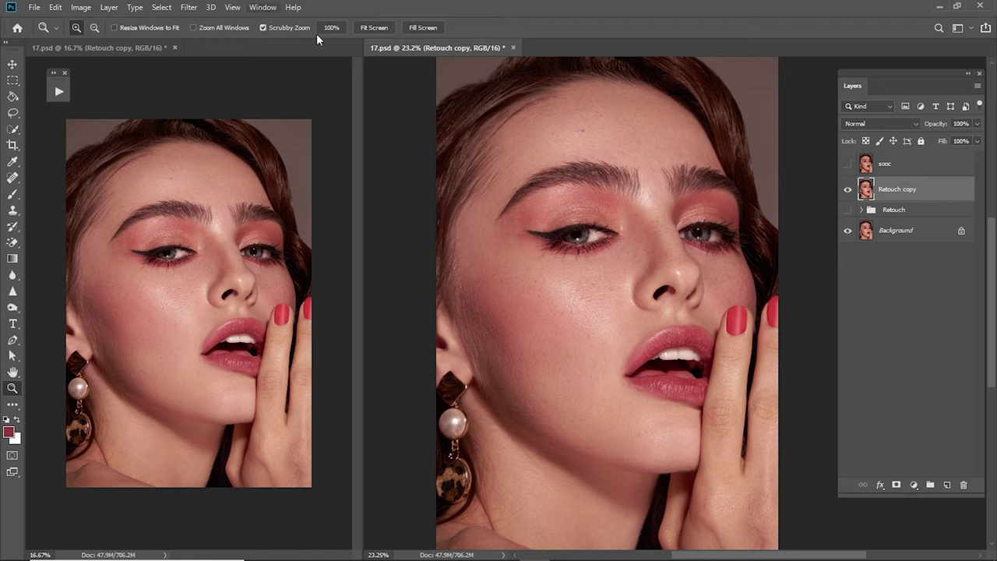
Step: Add a warming Photo Filter adjustment layer blended in Lighten mode
click(917, 486)
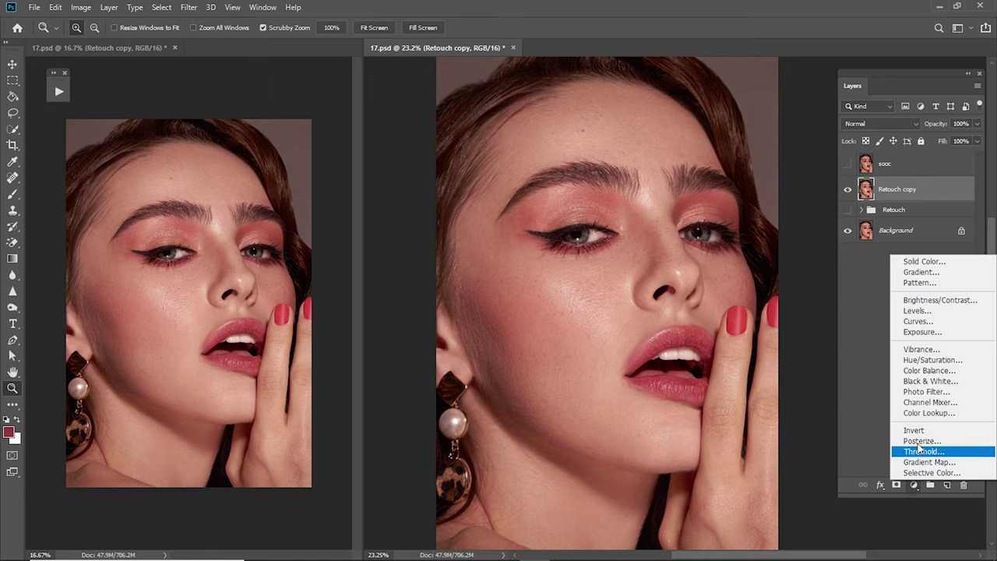
click(927, 383)
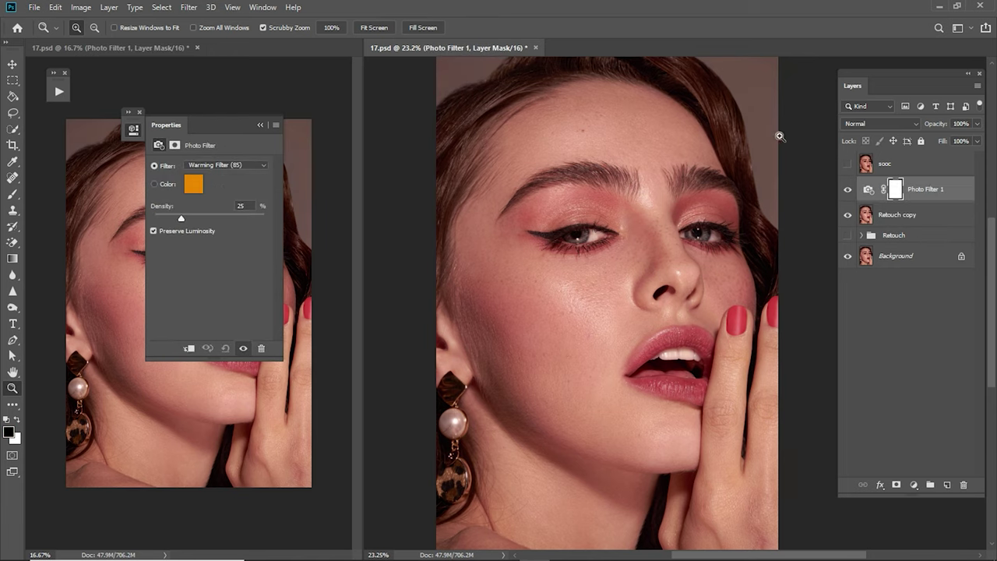
click(869, 125)
click(870, 219)
click(260, 126)
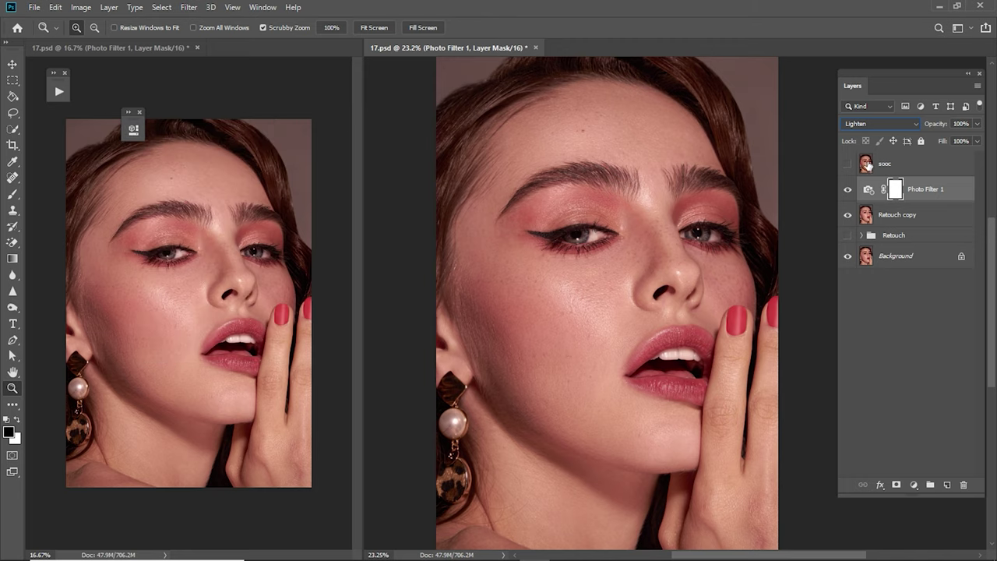
key(ctrl+2)
Step: Add a second Photo Filter using Cooling Filter (82), Screen blending, 15% opacity
click(916, 485)
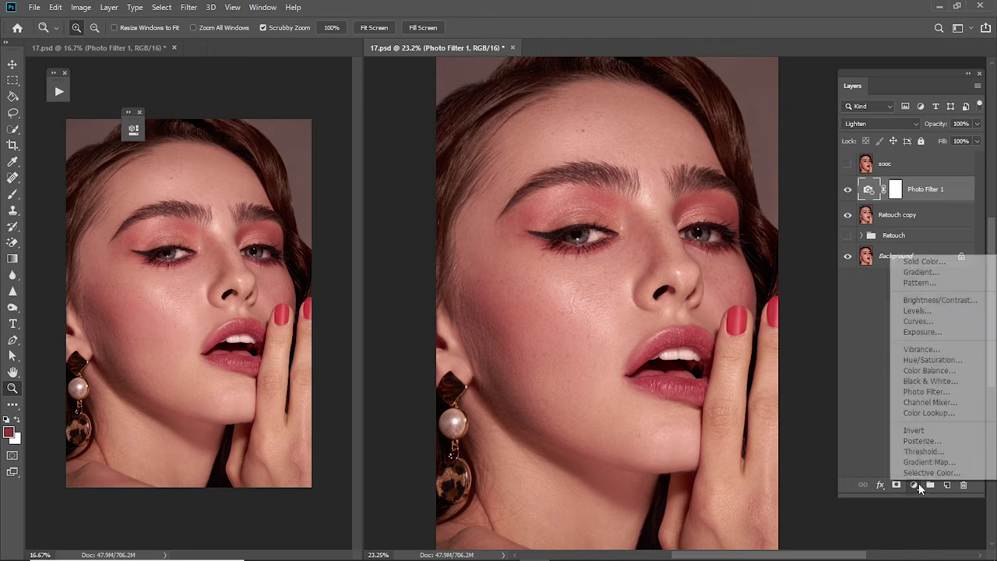
click(952, 393)
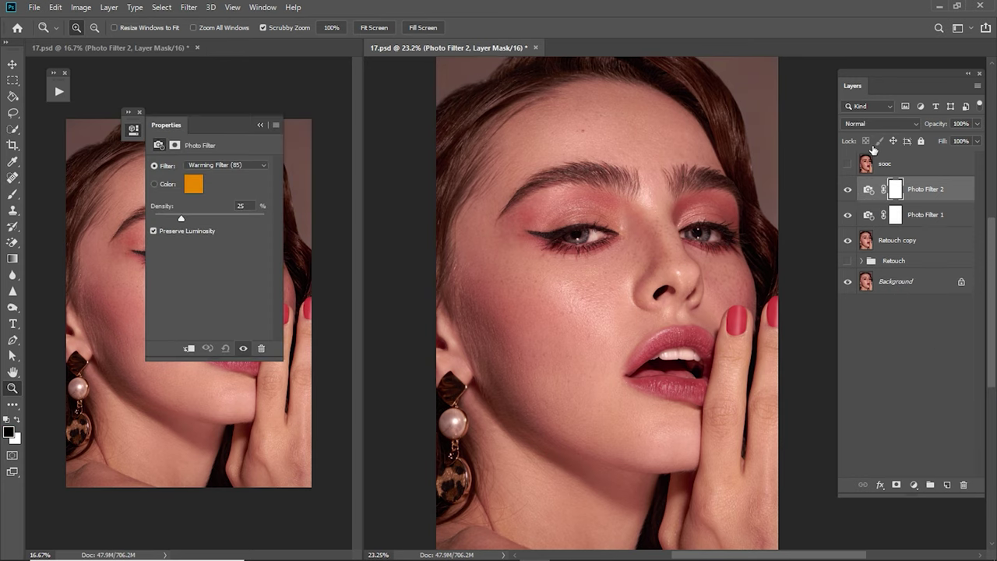
click(881, 123)
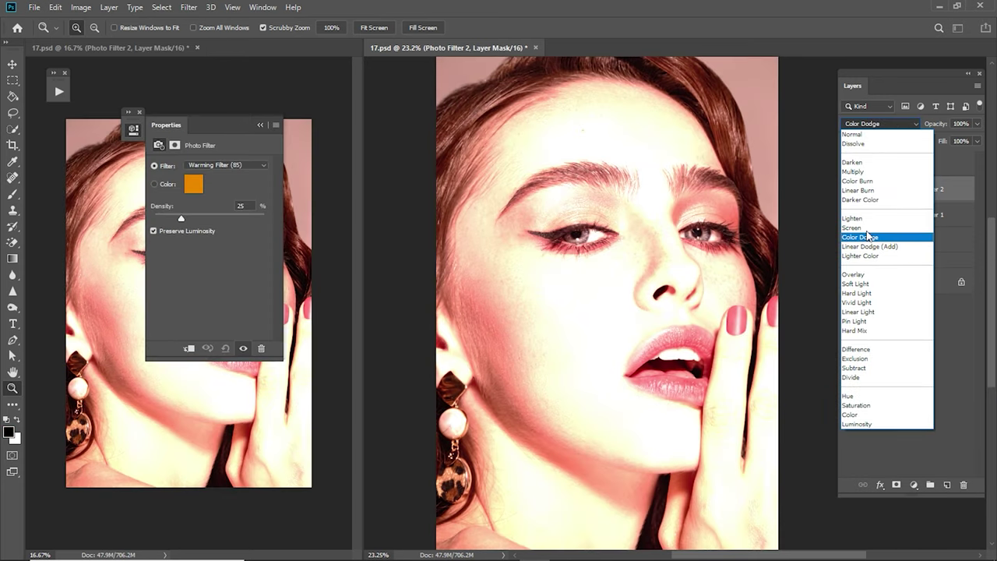
click(851, 227)
click(222, 165)
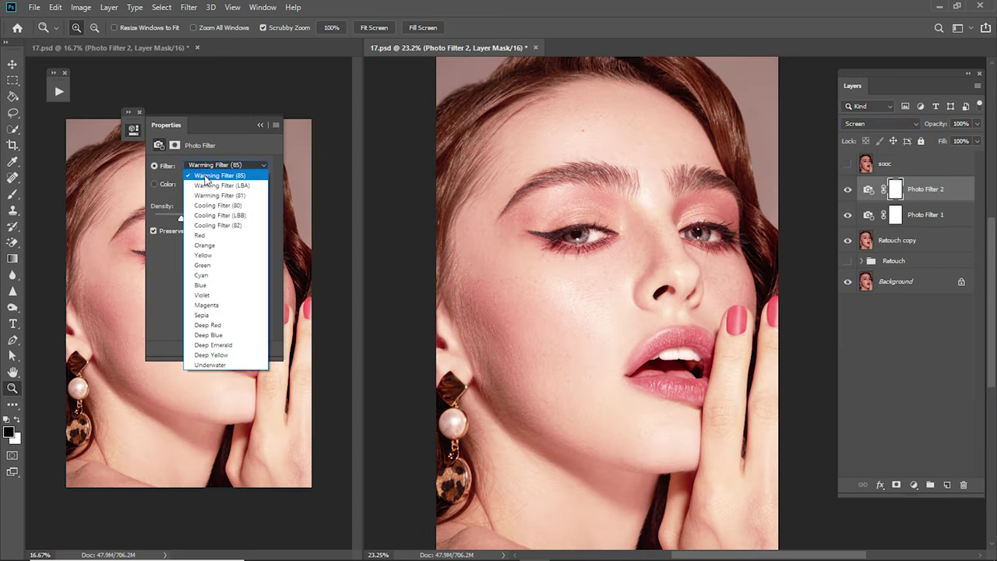
click(219, 221)
click(260, 126)
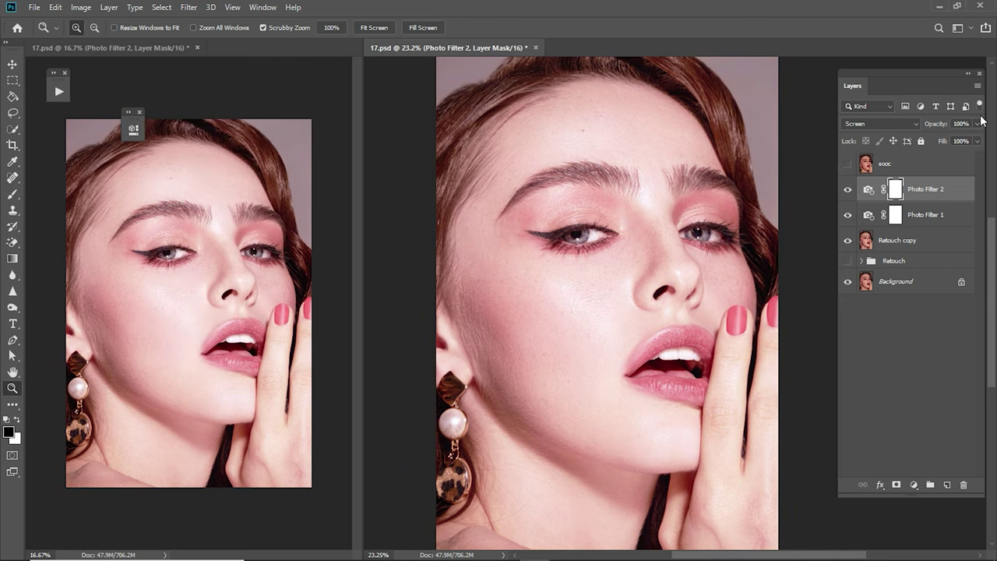
click(953, 121)
text(15)
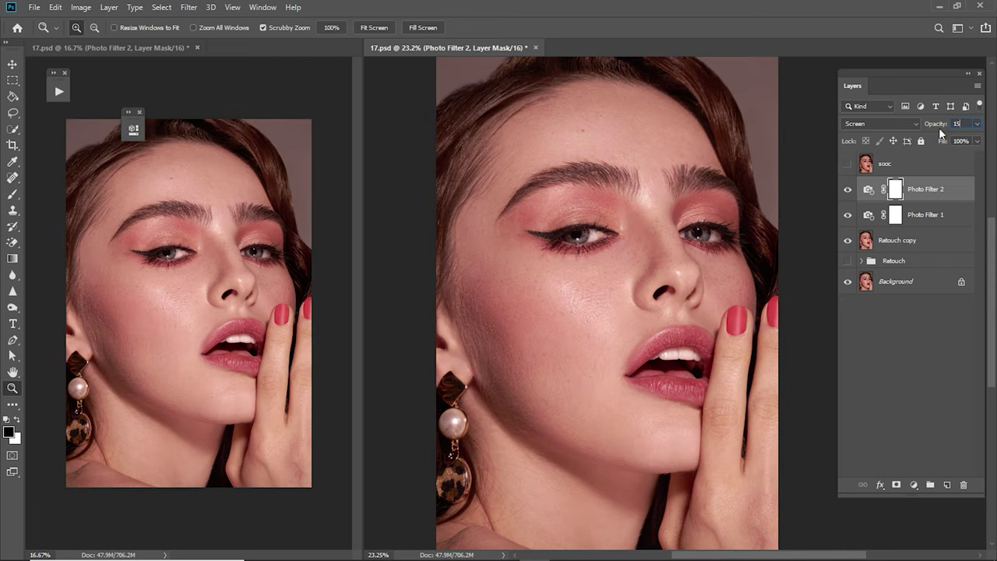
key(Return)
click(914, 484)
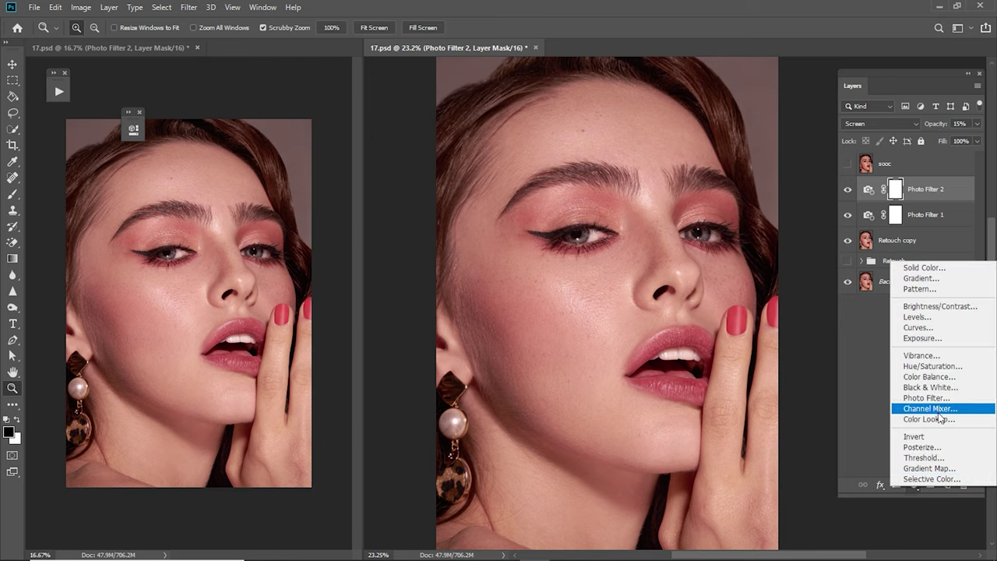
Step: Add a FoggyNight.3DL Color Lookup layer in Lighten mode at 25% opacity
click(928, 419)
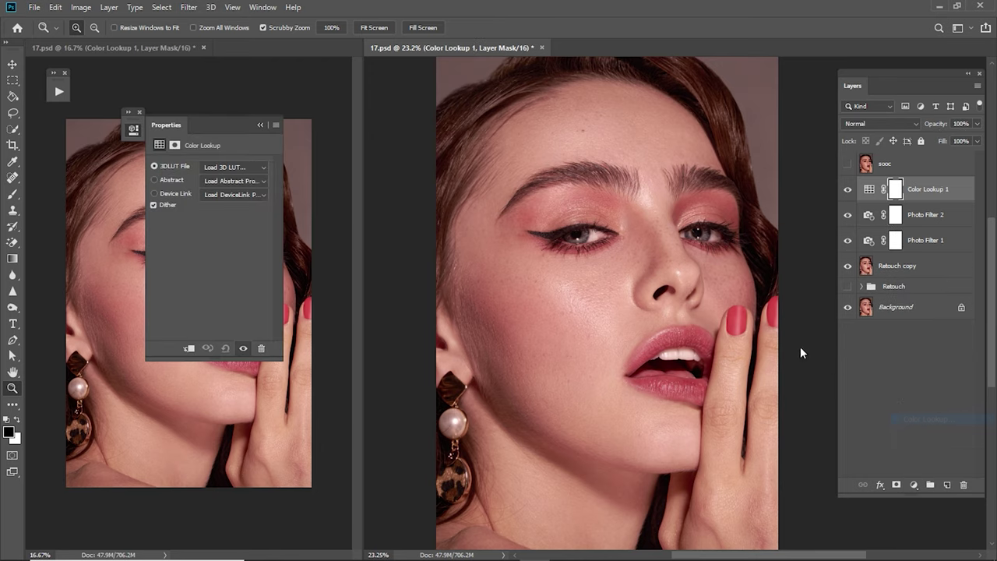
click(250, 168)
click(257, 335)
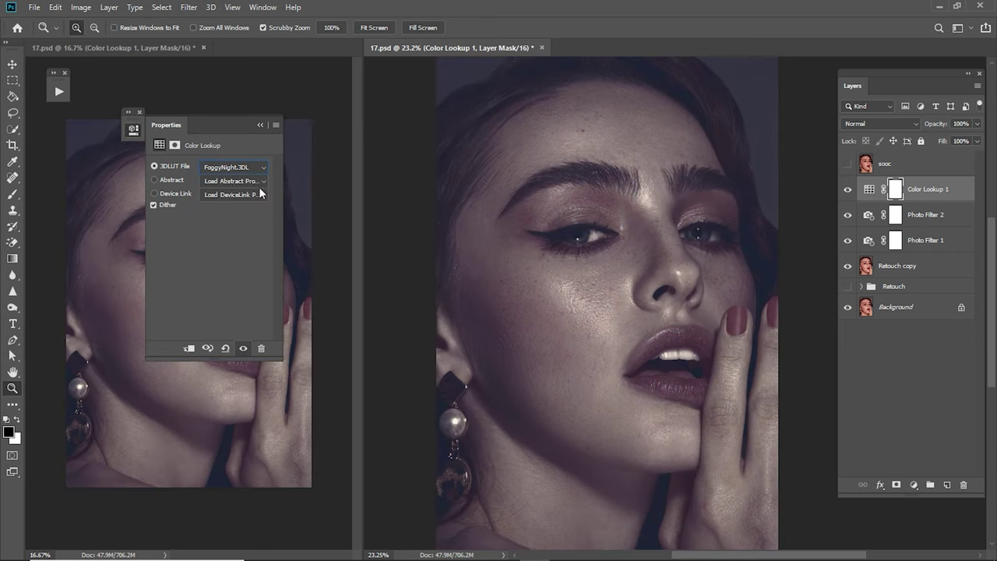
click(260, 126)
click(864, 125)
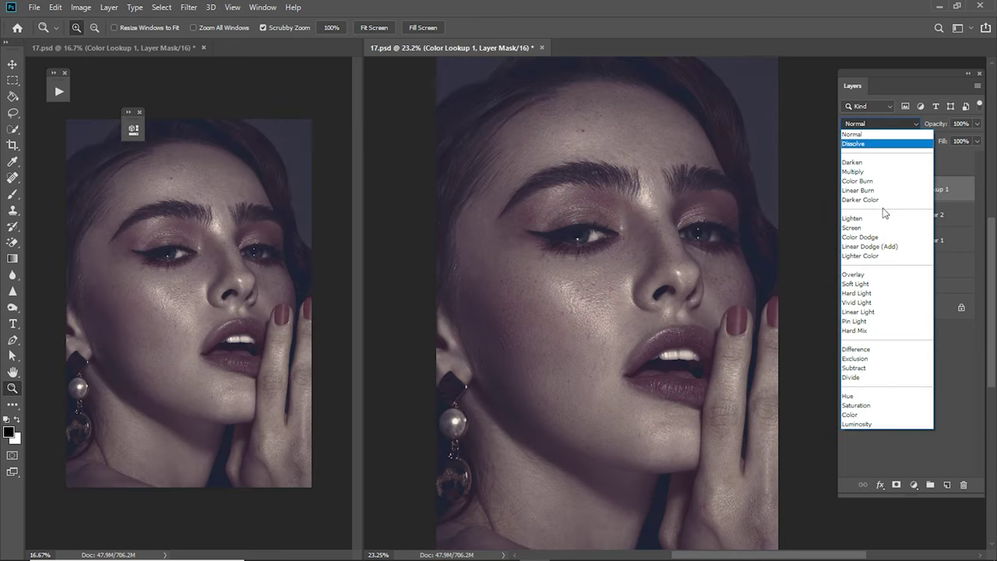
click(865, 218)
click(939, 126)
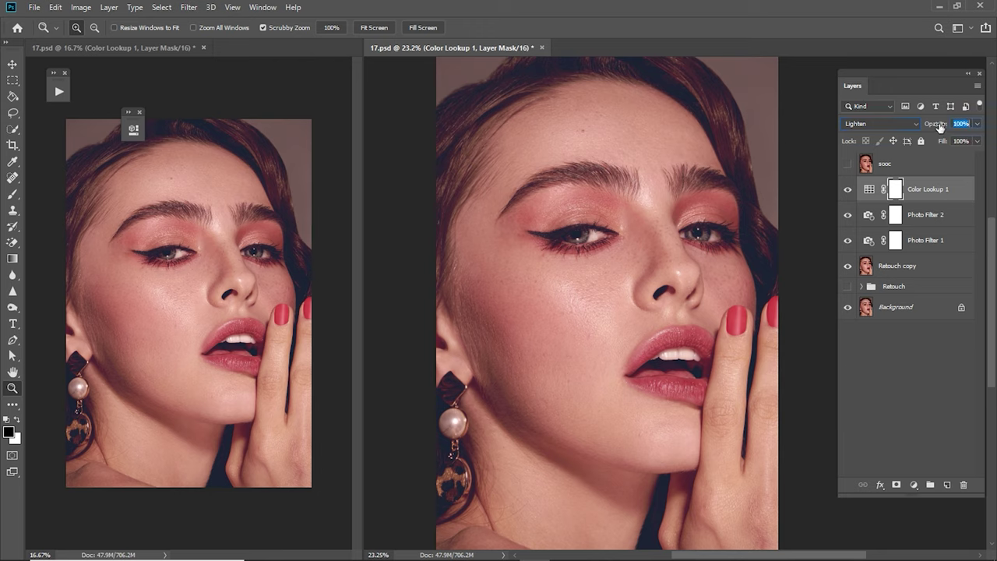
text(25)
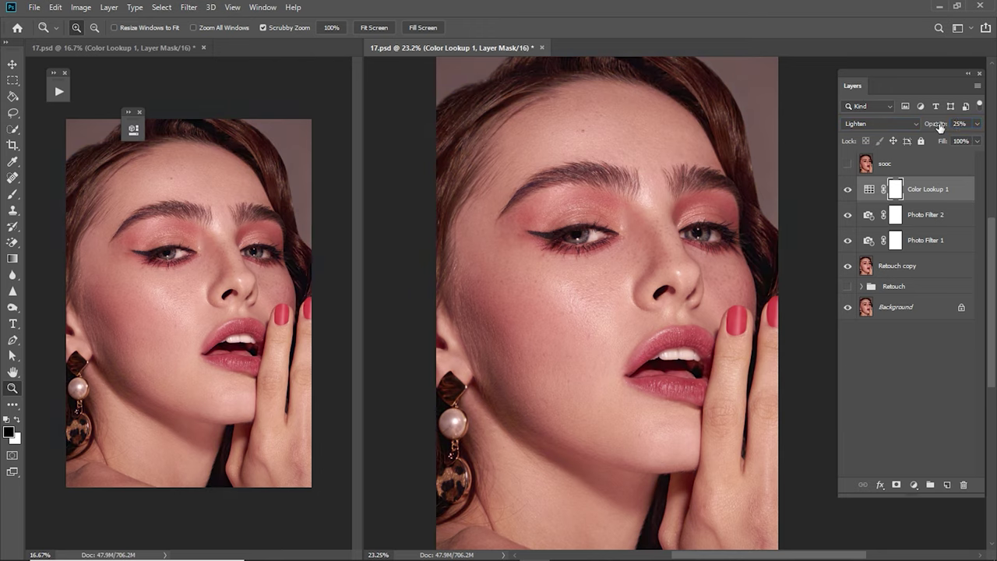
Step: Duplicate Color Lookup 1 and set the copy to Luminosity blending
click(931, 198)
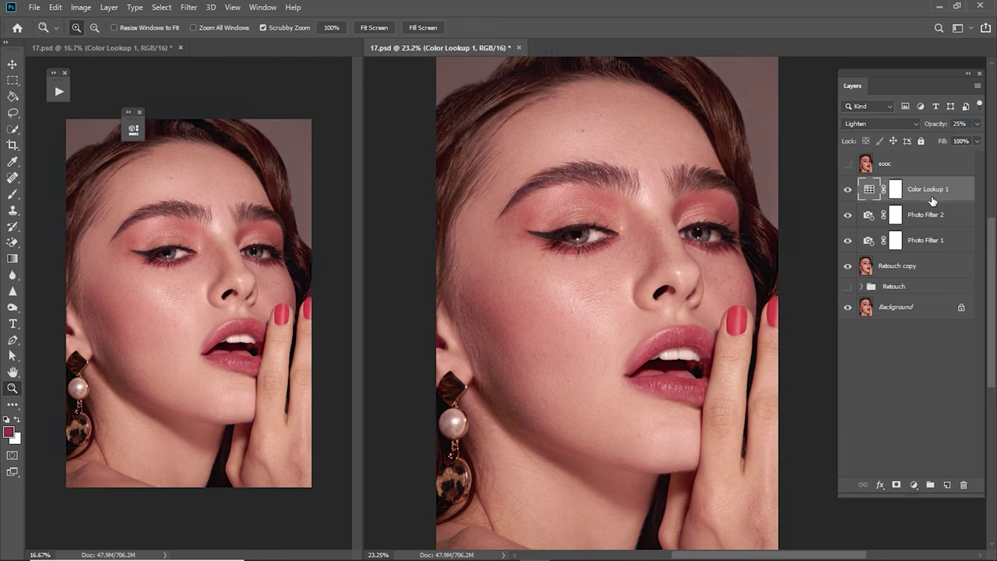
key(ctrl+j)
click(880, 123)
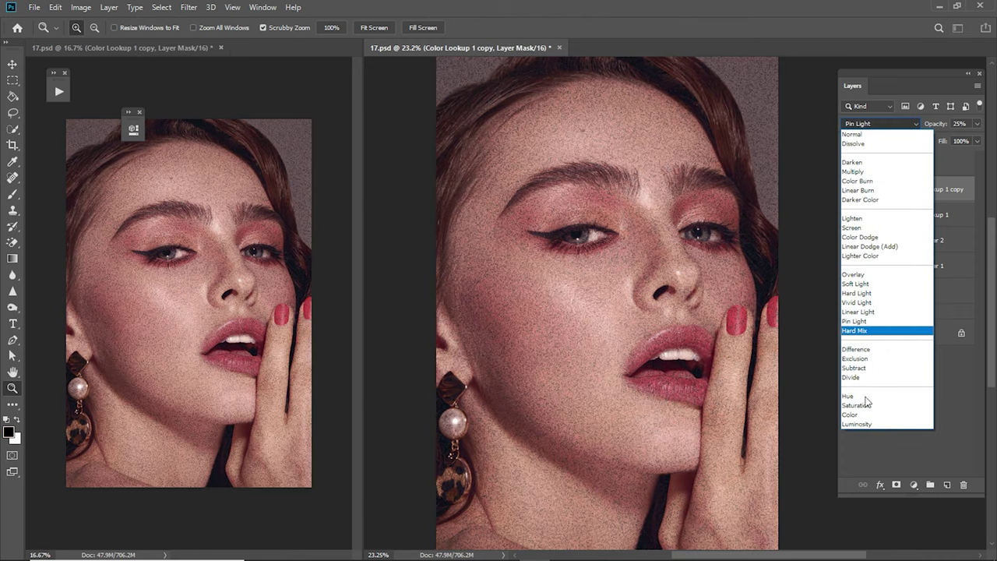
click(856, 424)
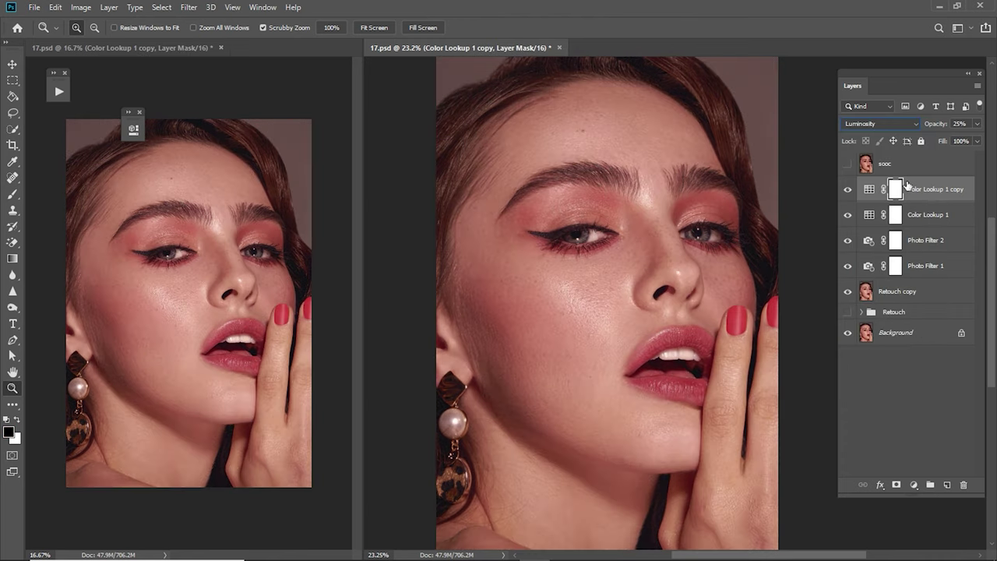
click(870, 189)
click(848, 189)
click(851, 195)
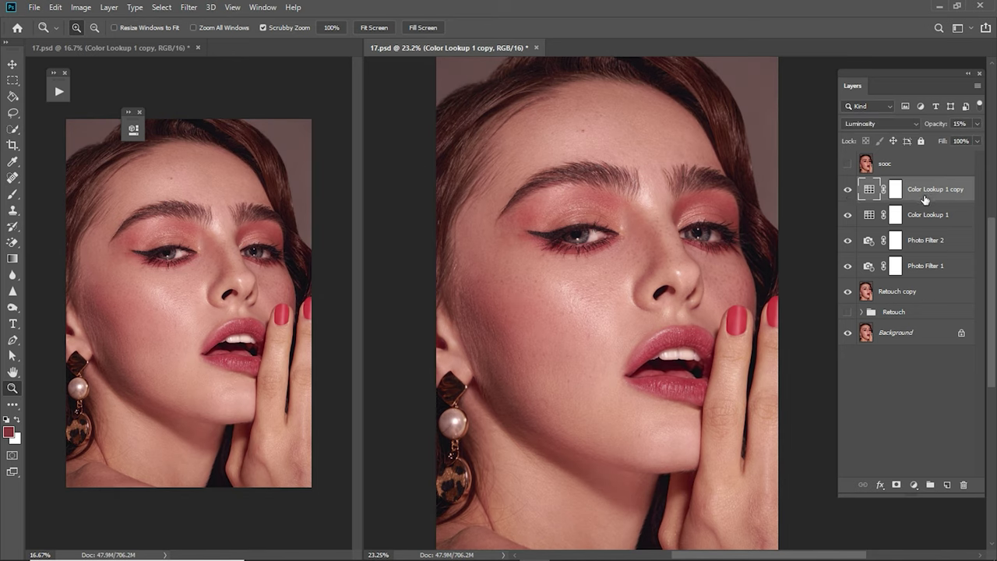
Step: Duplicate the Color Lookup layer and set the copy's blend mode to Normal
key(ctrl+j)
click(879, 121)
click(891, 132)
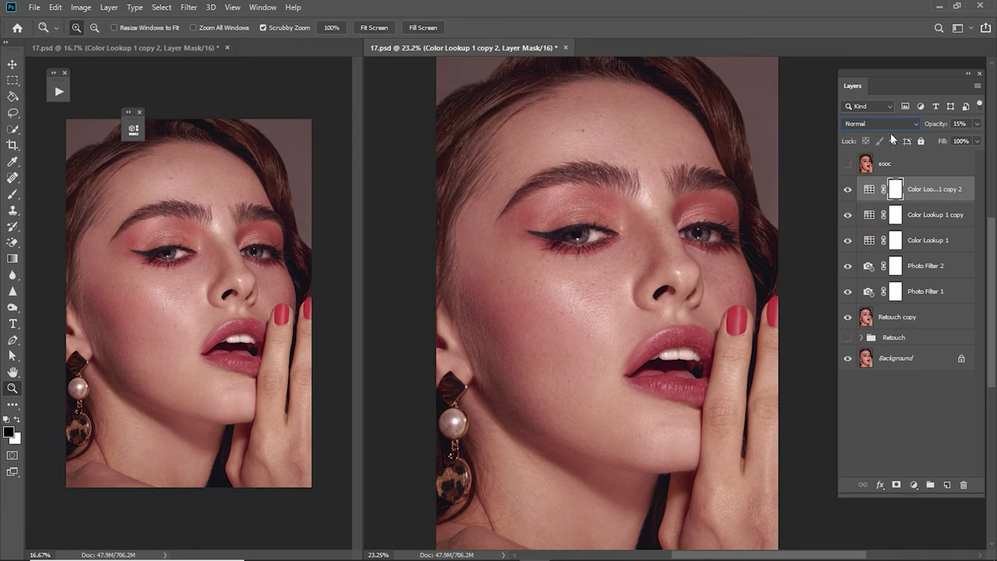
click(943, 127)
Step: Hide the five top adjustments and add a Luminosity Black & White layer above Retouch copy
drag(847, 189, 847, 291)
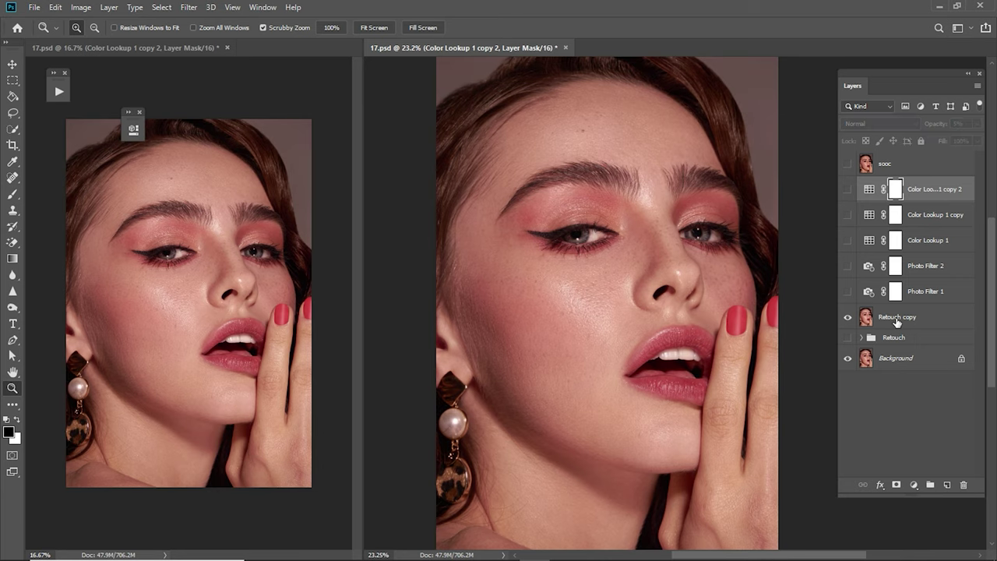
click(896, 317)
click(913, 485)
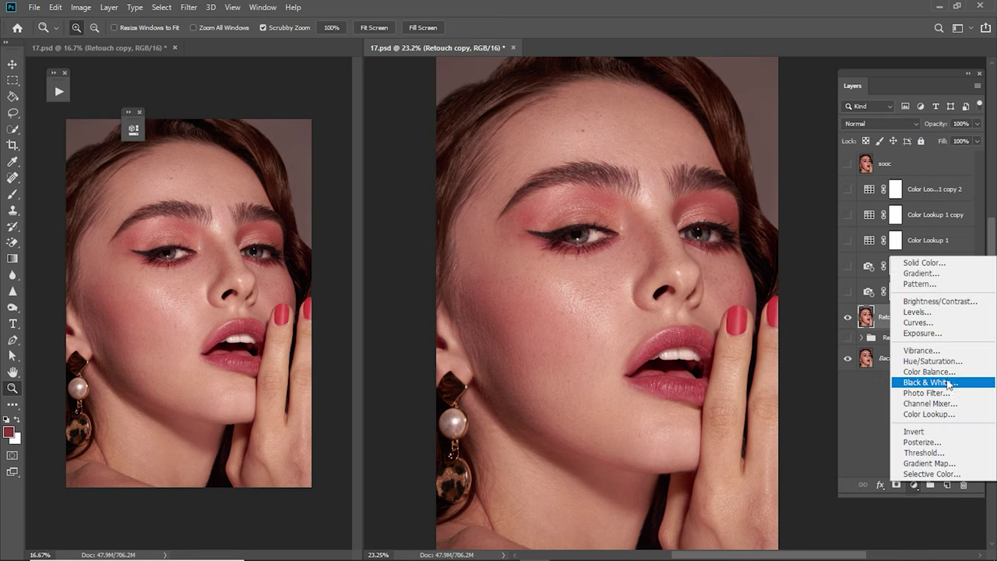
click(946, 382)
click(861, 125)
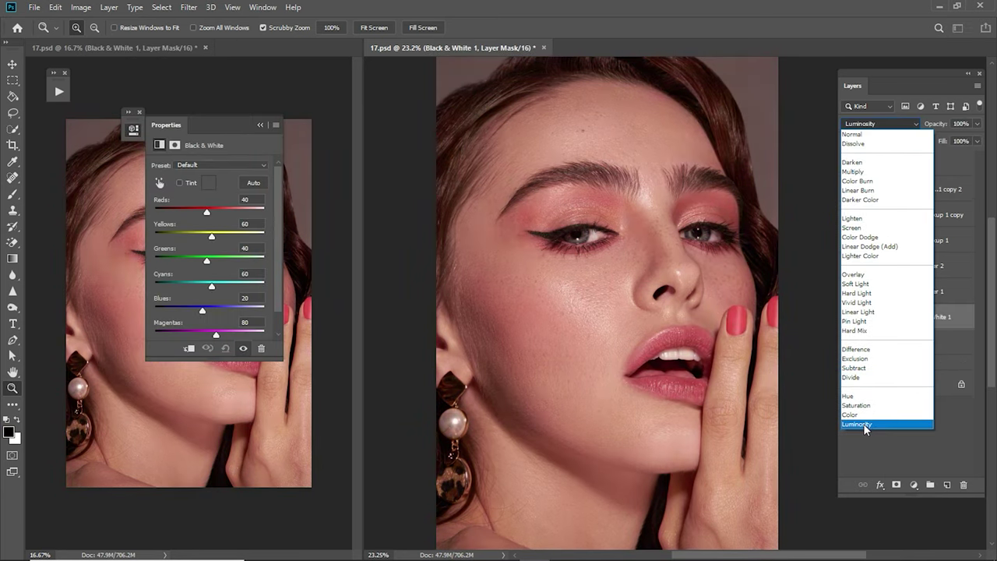
click(865, 425)
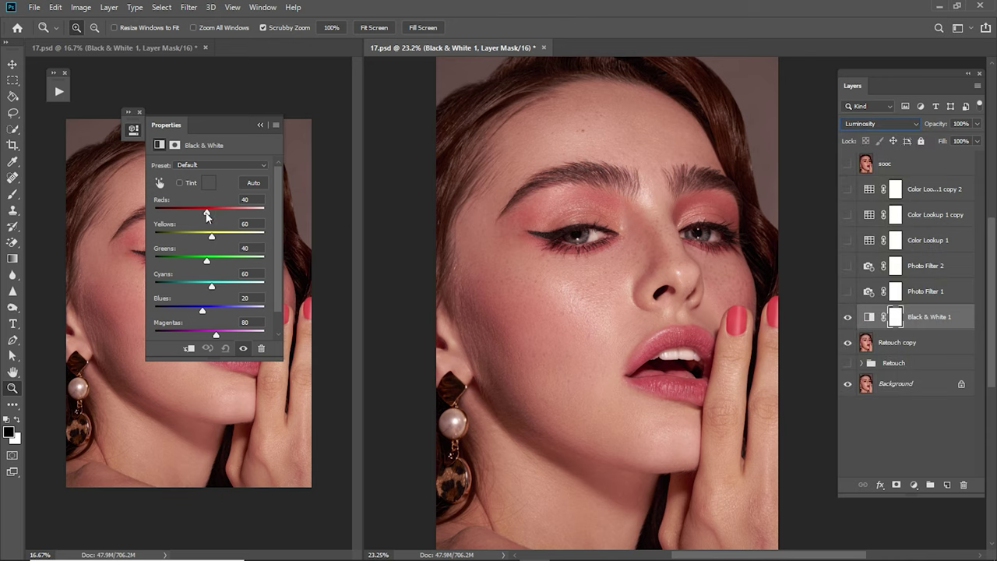
Step: Lower Black & White Reds from 40 to 27 and Cyans from 60 to 33, then compare
drag(207, 212, 213, 237)
mouse_move(211, 287)
mouse_down()
mouse_move(205, 314)
mouse_move(222, 335)
mouse_up()
click(261, 124)
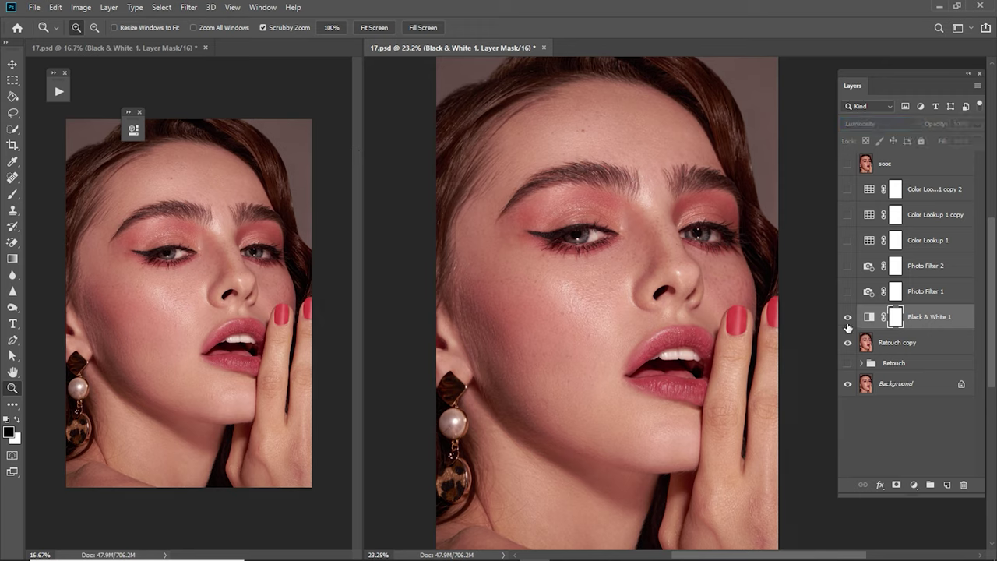
click(848, 320)
click(848, 319)
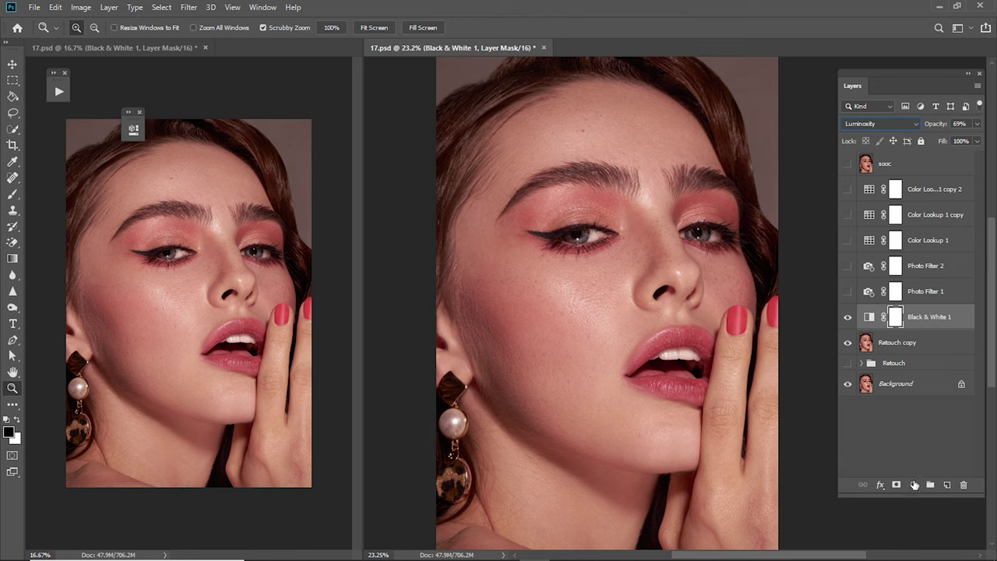
click(914, 484)
Step: Add a Selective Color layer setting Yellows cyan to -24 and black to +10
click(880, 470)
click(222, 178)
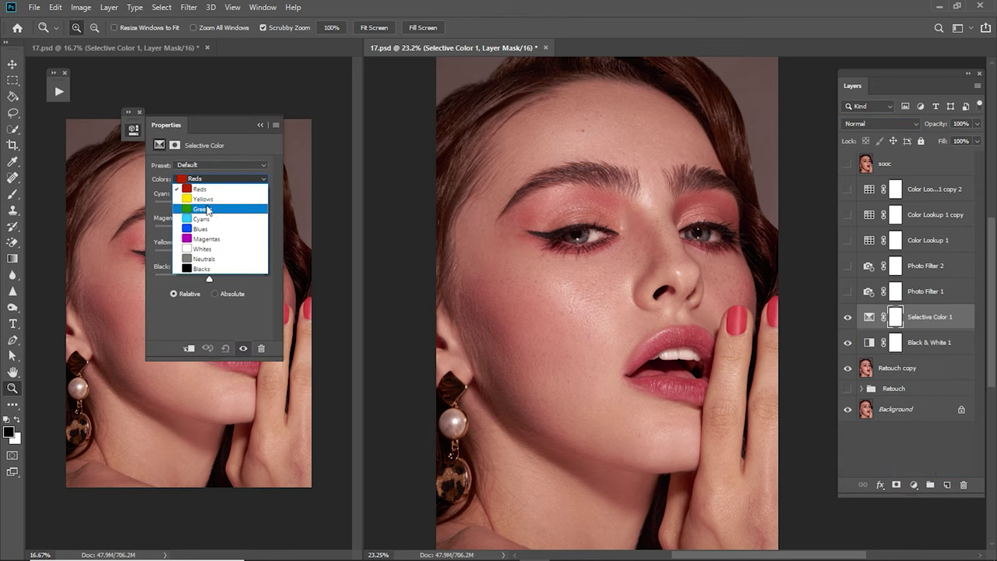
click(202, 199)
drag(208, 206, 179, 211)
mouse_move(244, 206)
mouse_down()
mouse_move(197, 212)
mouse_move(214, 231)
mouse_move(182, 256)
mouse_move(202, 280)
mouse_up()
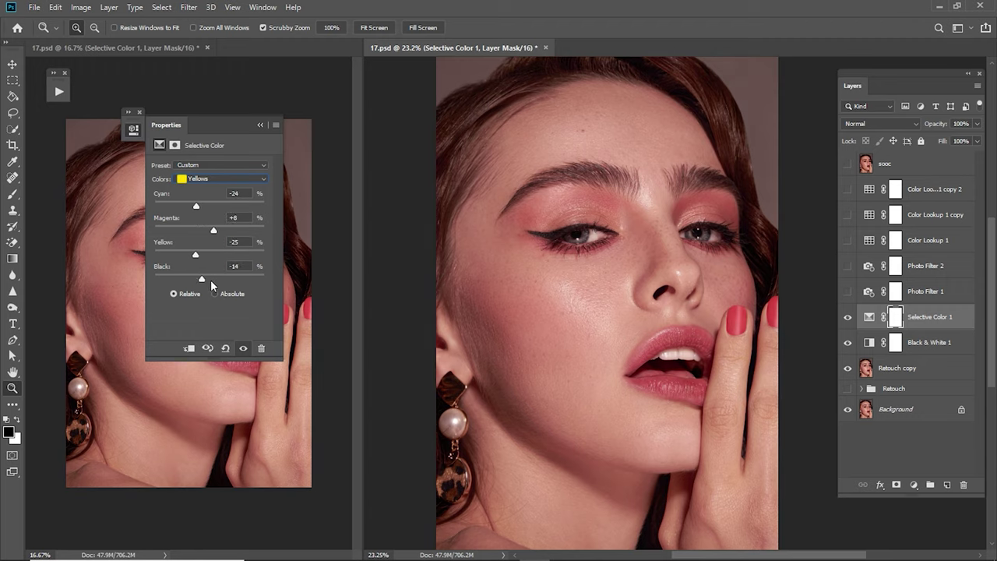
double_click(236, 267)
text(10)
key(Return)
Step: Add a second Selective Color layer shifting cyan in Reds, at 69% opacity
click(913, 484)
click(919, 479)
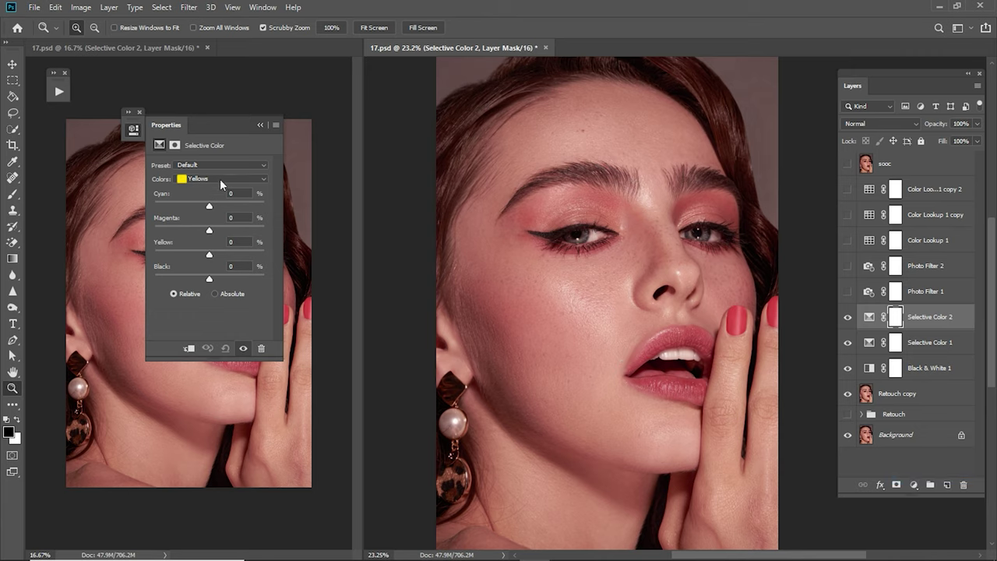
click(214, 179)
click(209, 201)
mouse_move(208, 208)
mouse_down()
mouse_move(186, 208)
mouse_move(208, 234)
mouse_move(197, 254)
mouse_move(213, 258)
mouse_move(211, 289)
mouse_up()
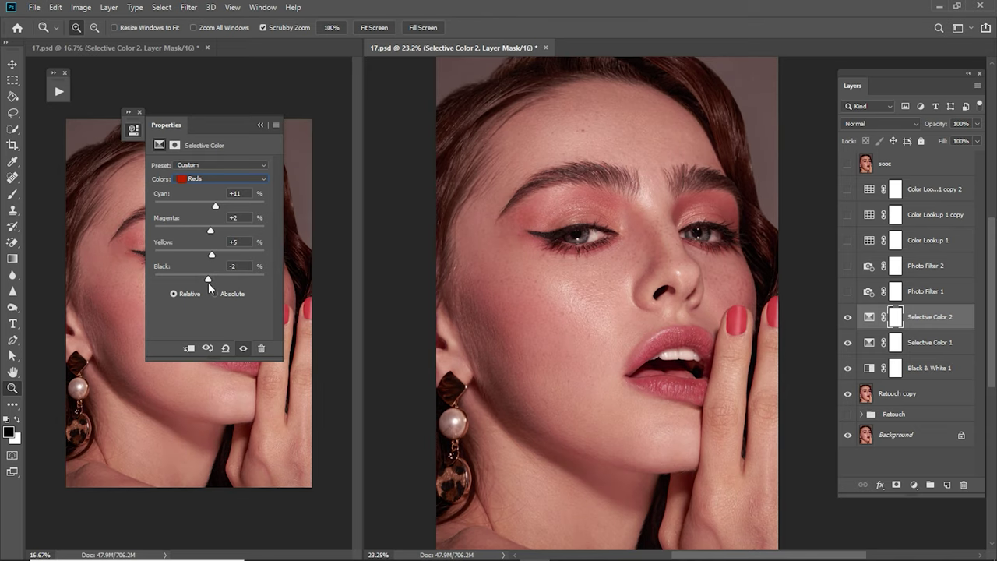
click(260, 125)
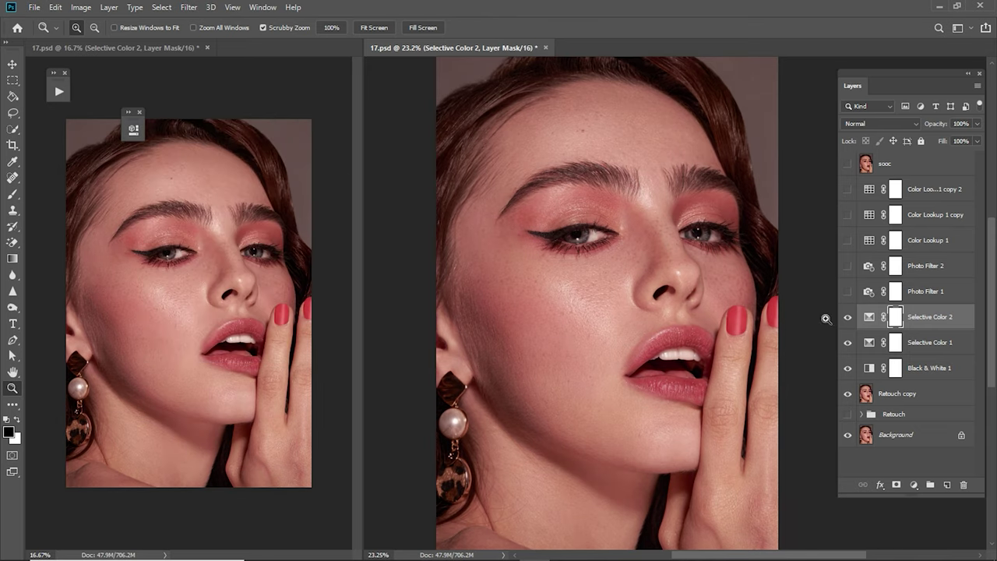
drag(936, 129, 912, 131)
Step: Re-show the photo filter and lookup layers and add a third Selective Color reducing yellow in Blacks
click(911, 301)
drag(847, 265, 849, 192)
click(922, 198)
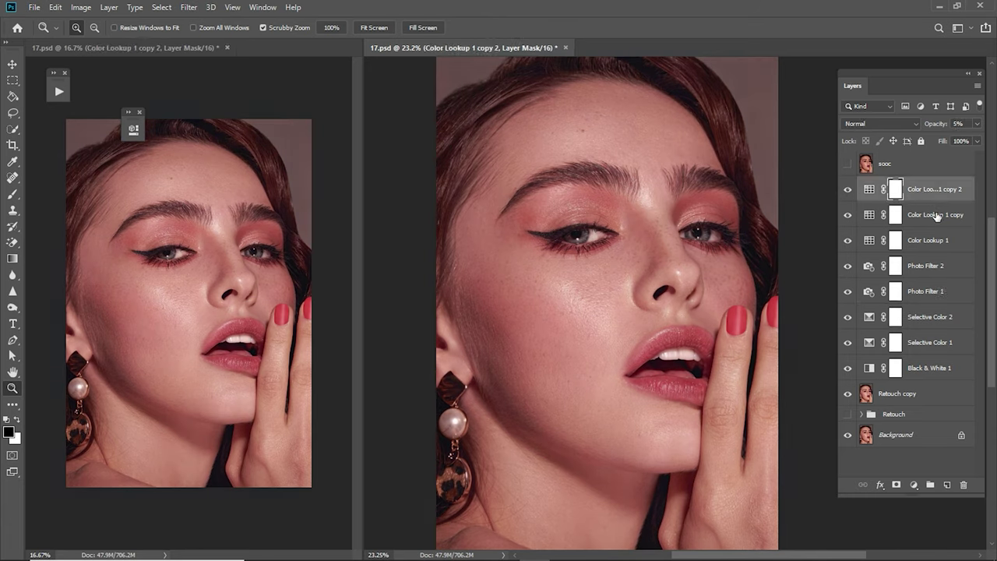
click(915, 485)
click(923, 536)
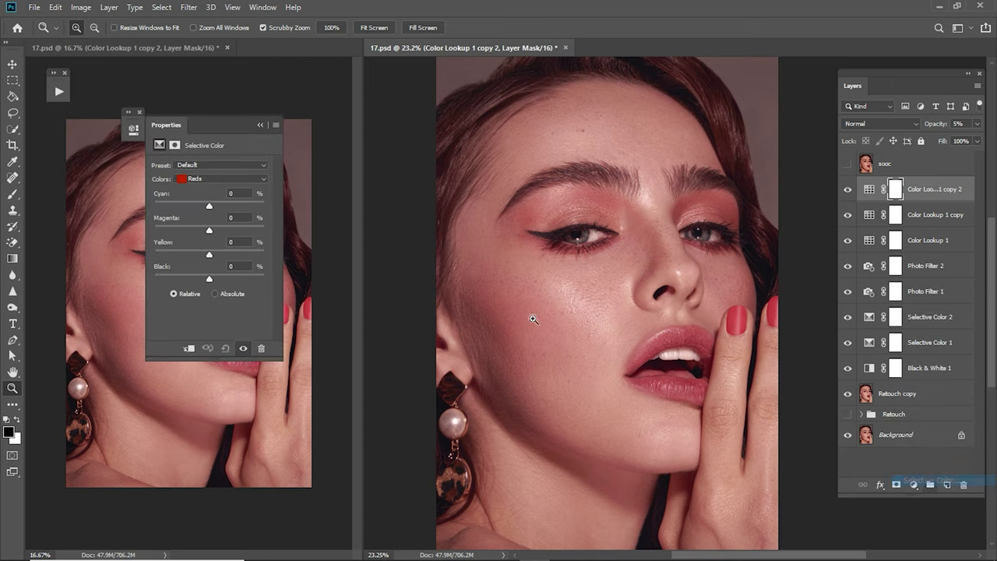
click(233, 179)
click(215, 269)
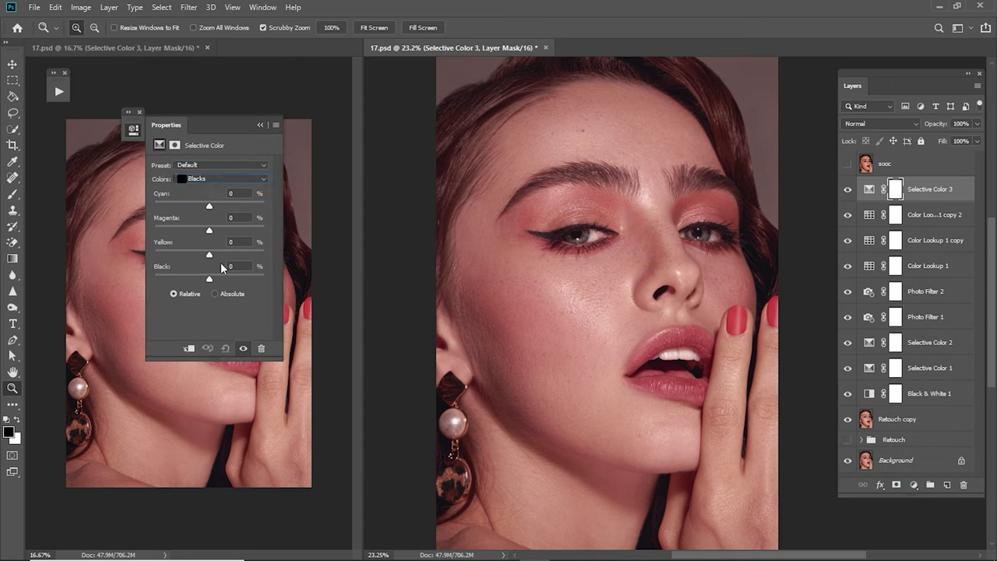
drag(209, 255, 202, 255)
click(261, 124)
Step: Add a fourth Selective Color layer reducing cyan in Blacks, then hide all color adjustments
click(914, 485)
click(889, 536)
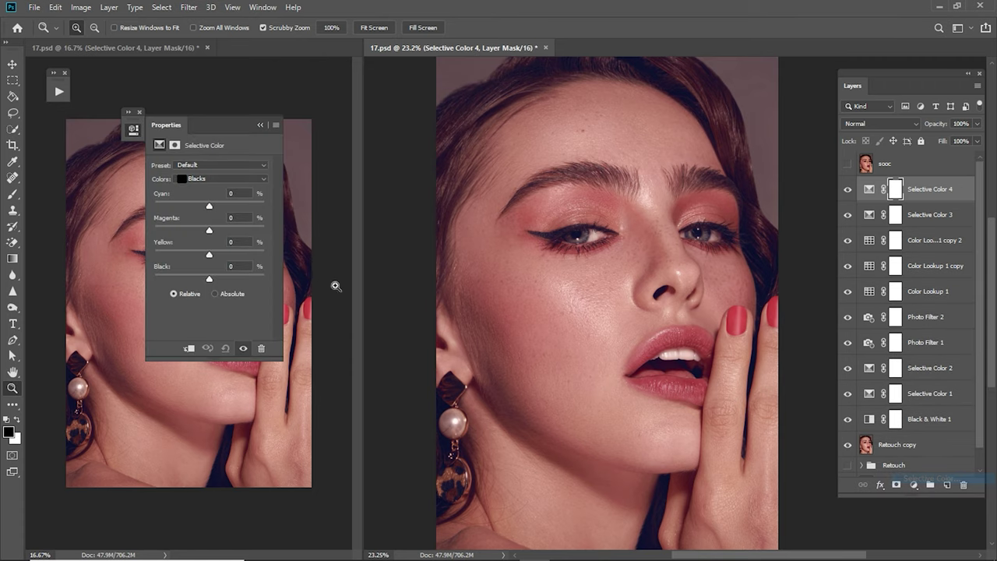
drag(209, 206, 200, 206)
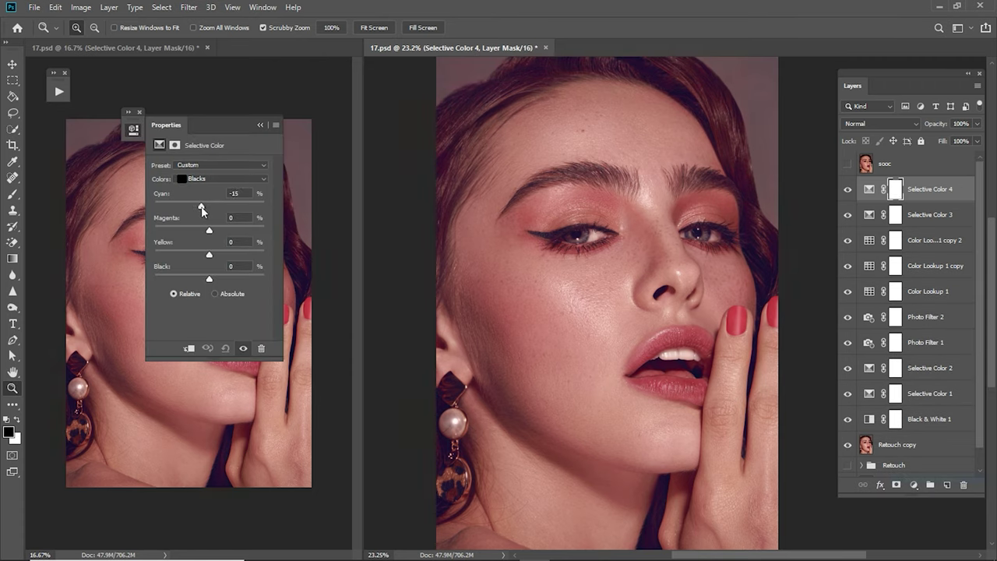
click(261, 126)
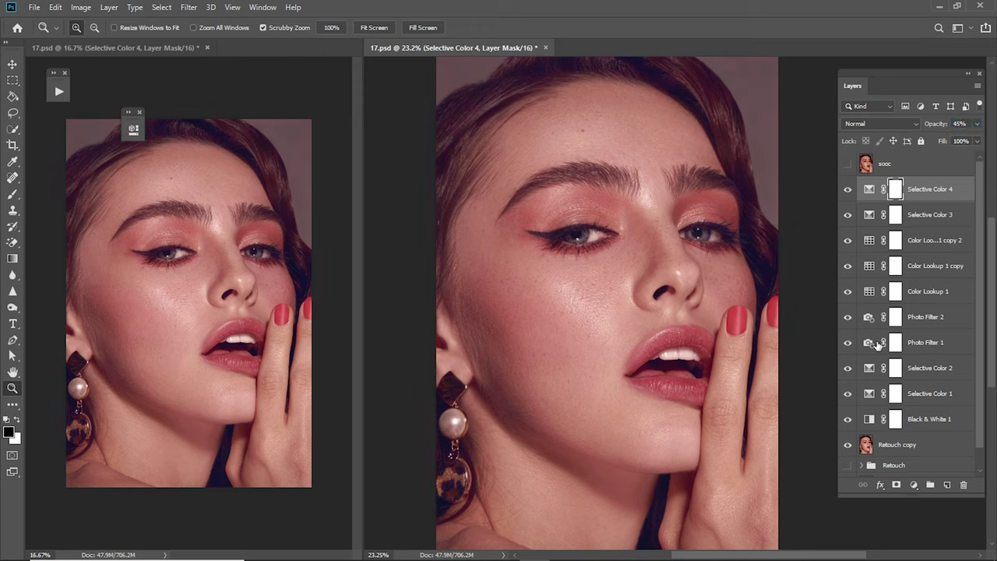
drag(848, 188, 854, 424)
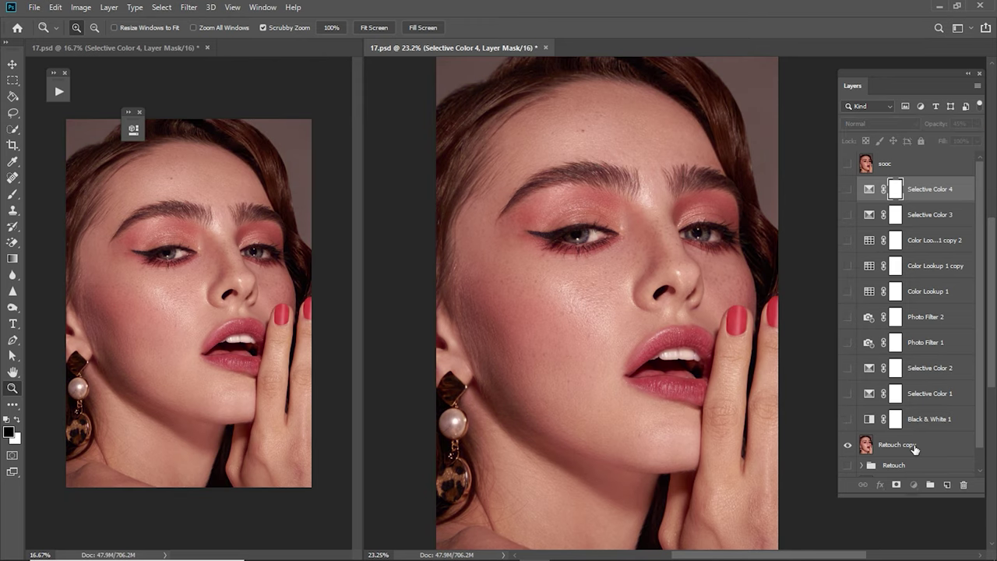
Step: Play the Face Contouring action on the Retouch copy layer to create a Contour layer
click(888, 445)
click(59, 92)
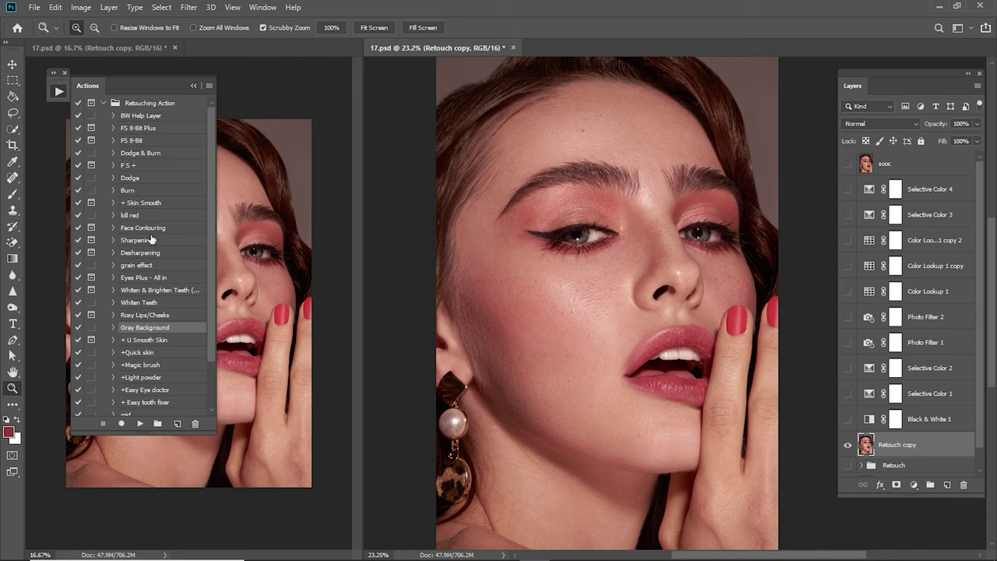
click(148, 228)
click(141, 423)
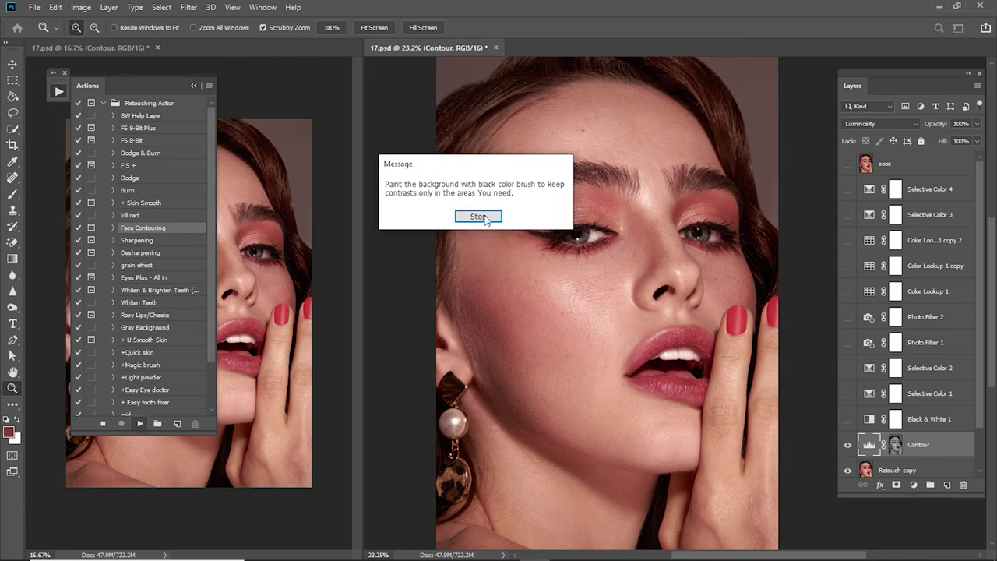
click(488, 218)
click(196, 85)
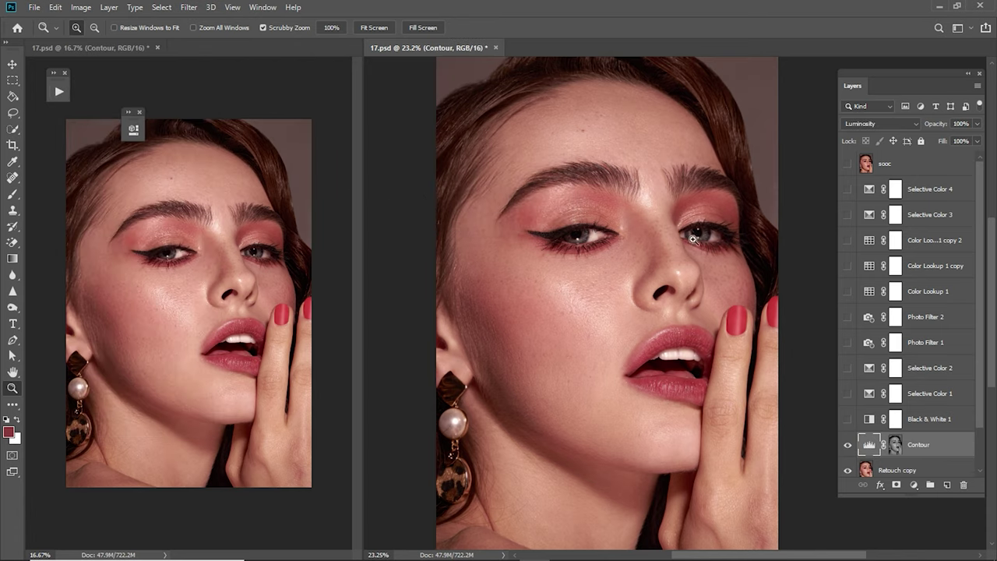
Step: Hide the Contour layer, re-show the adjustments and select them from top down to Black & White 1
click(851, 447)
drag(848, 421, 847, 190)
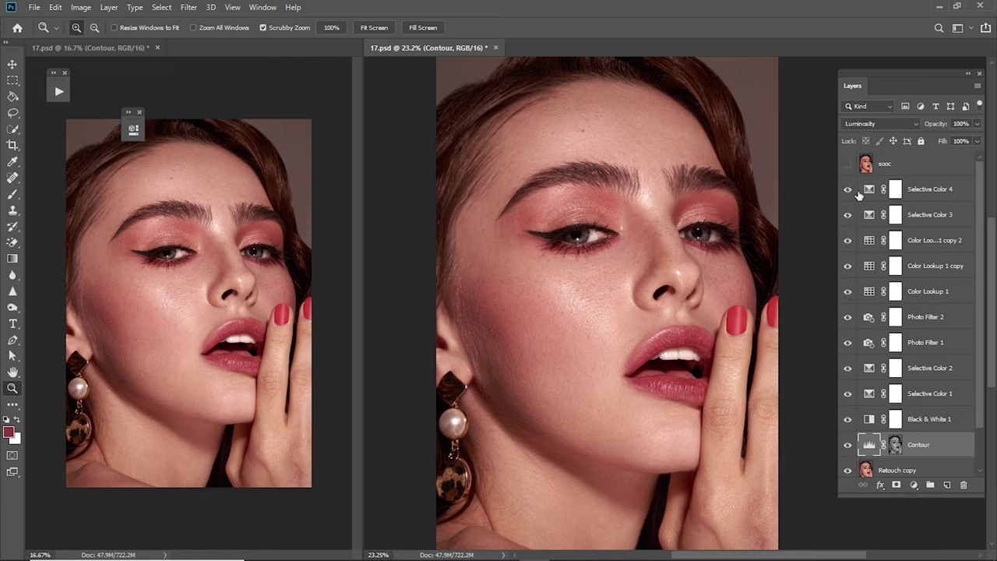
click(937, 203)
shift+click(935, 419)
Step: Group the selected adjustment layers and name the group 'Color Grade'
key(ctrl+g)
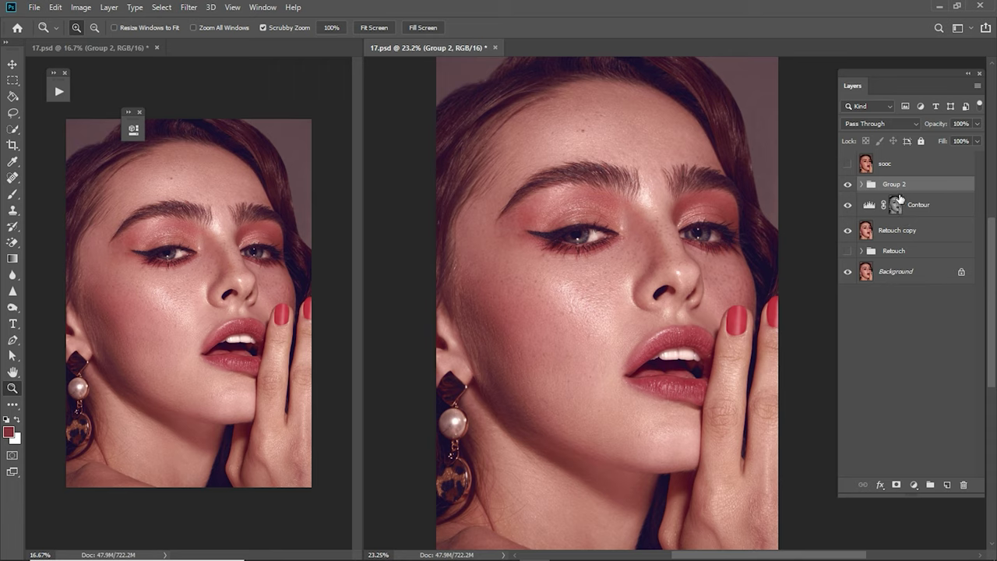
double_click(894, 185)
text(Cl)
key(Return)
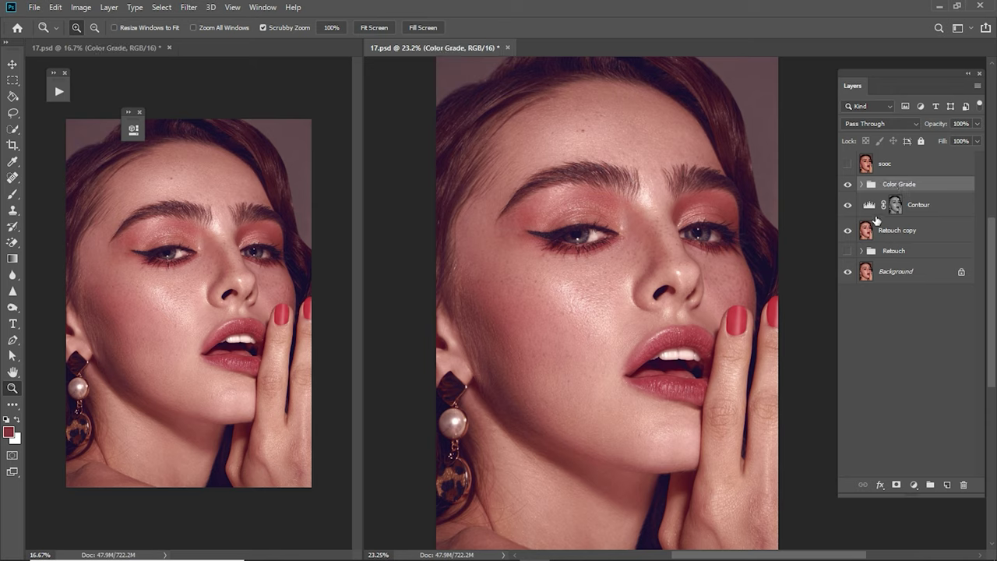
Step: Toggle the Color Grade group and sooc layer to compare graded and original looks
click(851, 185)
click(848, 184)
click(847, 164)
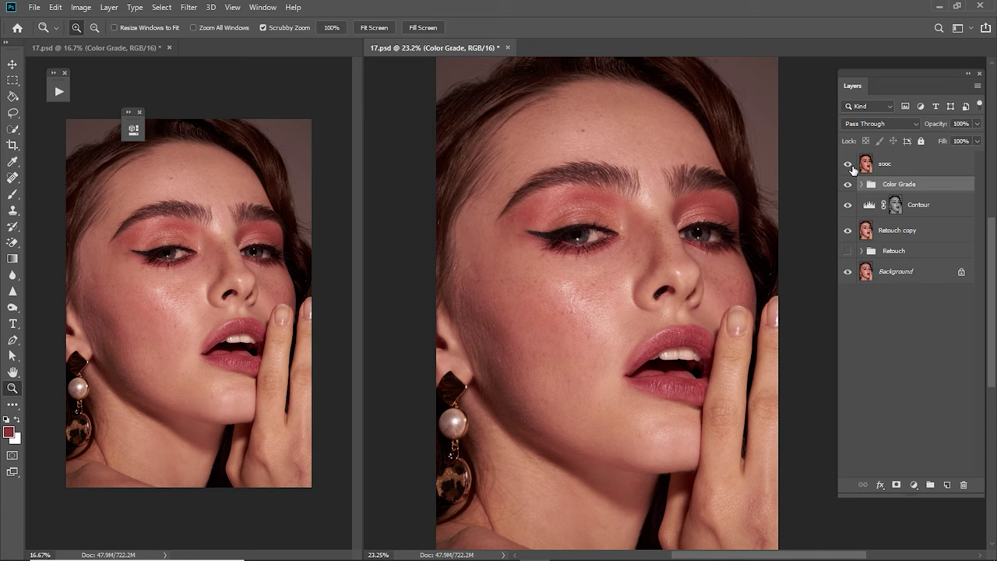
click(847, 164)
click(847, 164)
Step: Compare sooc against the graded look zoomed in on the eyes, then at full view
mouse_move(635, 254)
mouse_down()
mouse_move(678, 278)
mouse_move(794, 223)
mouse_up()
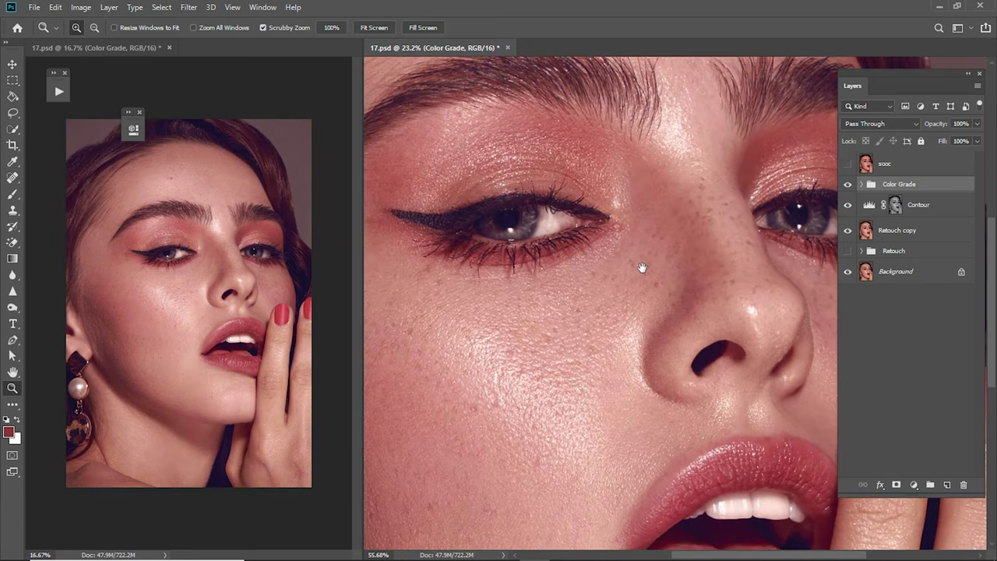
click(848, 168)
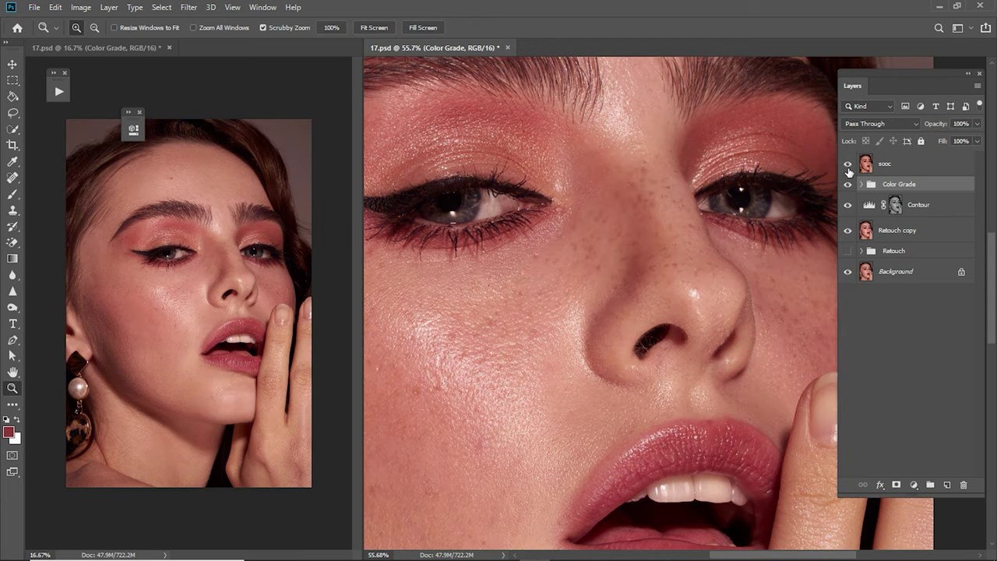
click(848, 165)
key(ctrl+minus)
key(ctrl+minus)
key(ctrl+minus)
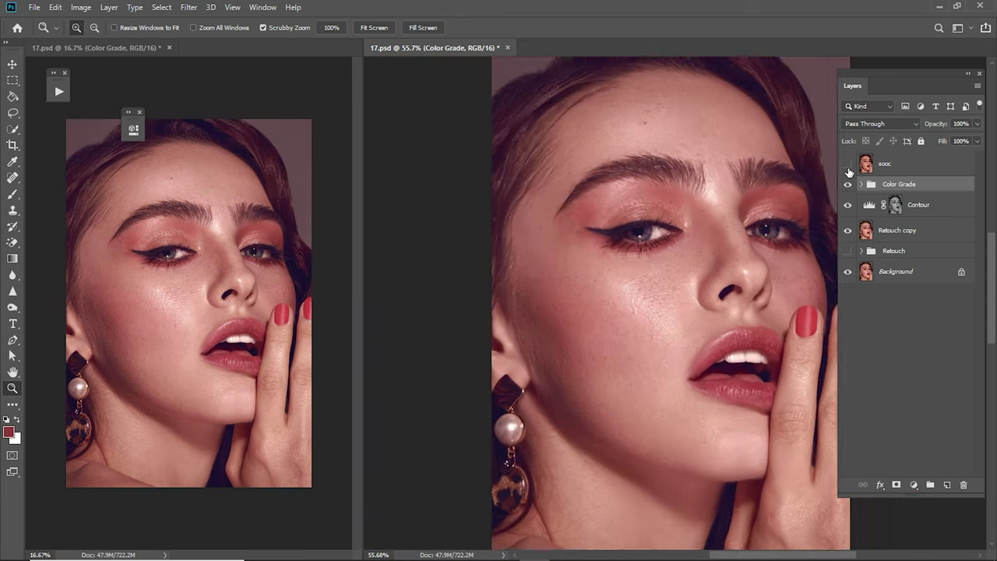
click(849, 165)
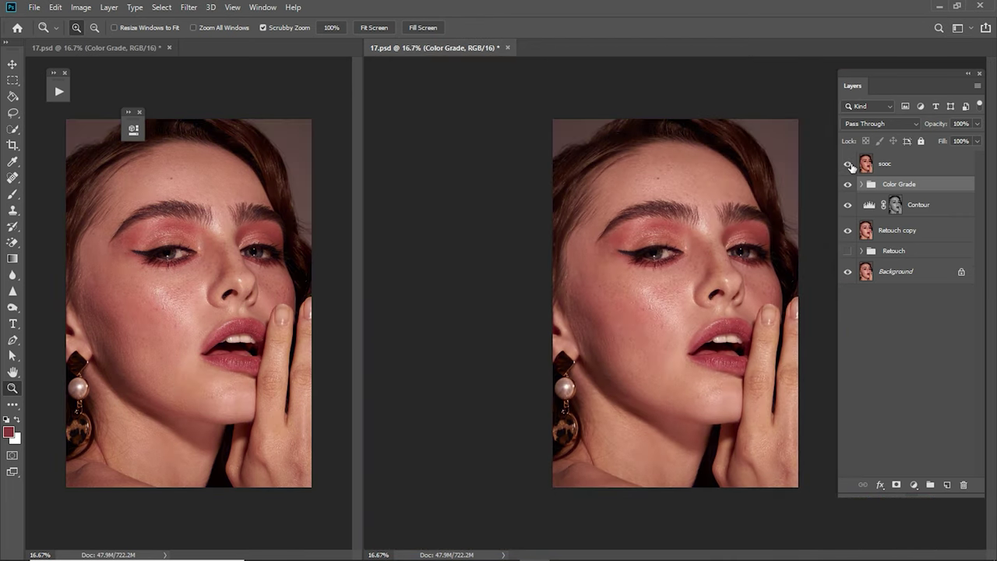
click(849, 165)
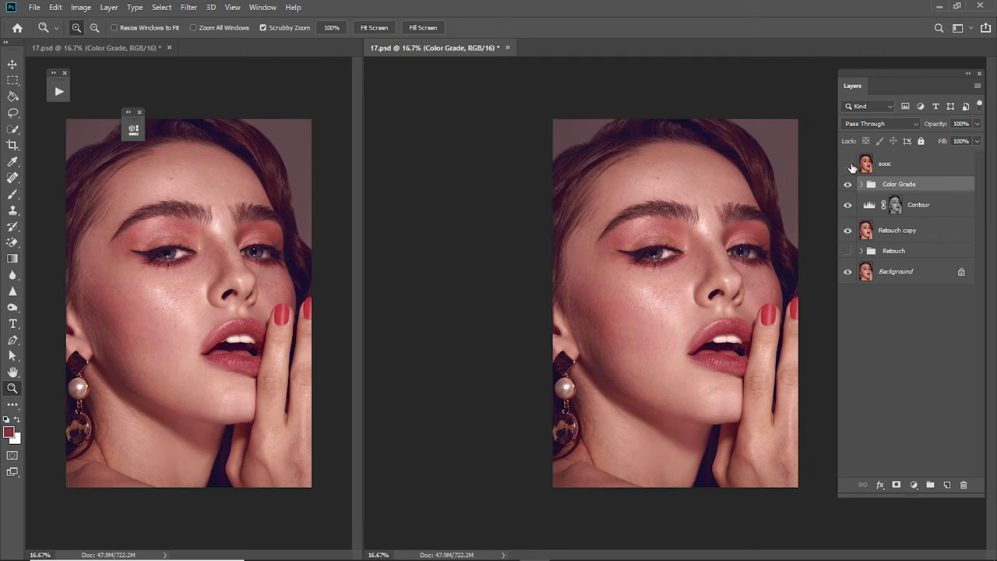